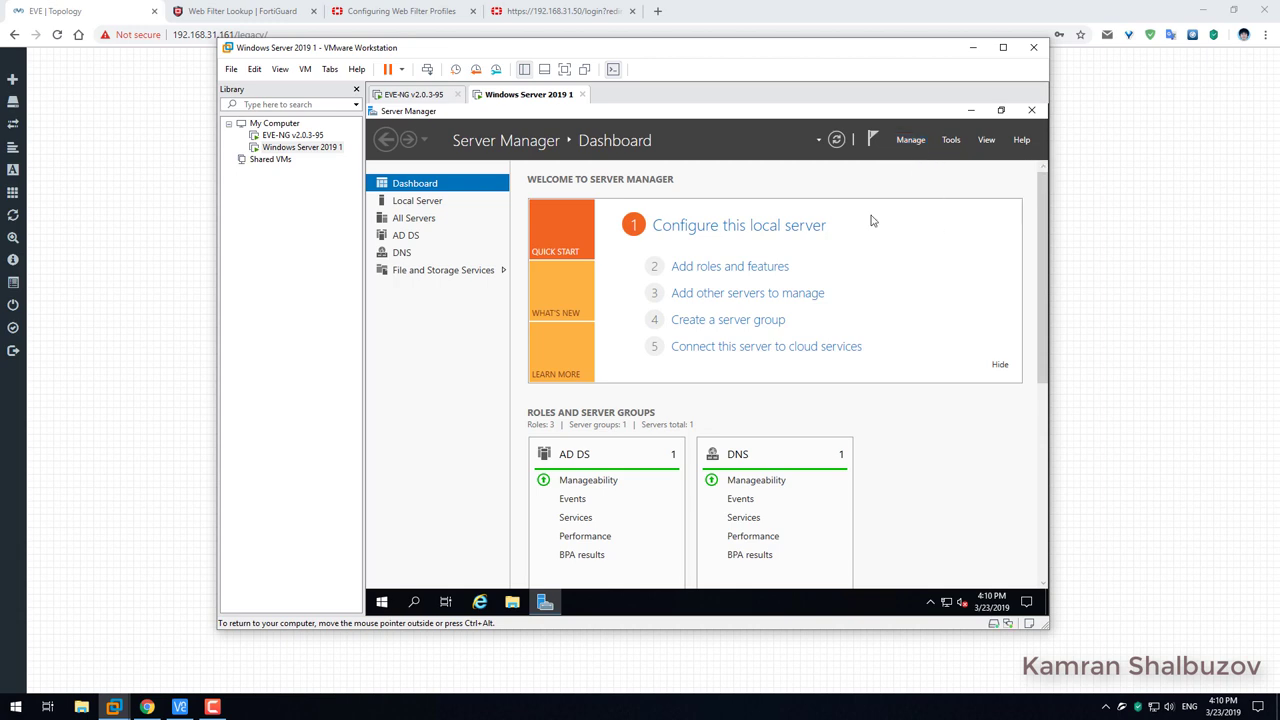
# Add Active Directory Certificate Services as a role on the local server, with its required features.
pyautogui.click(764, 499)
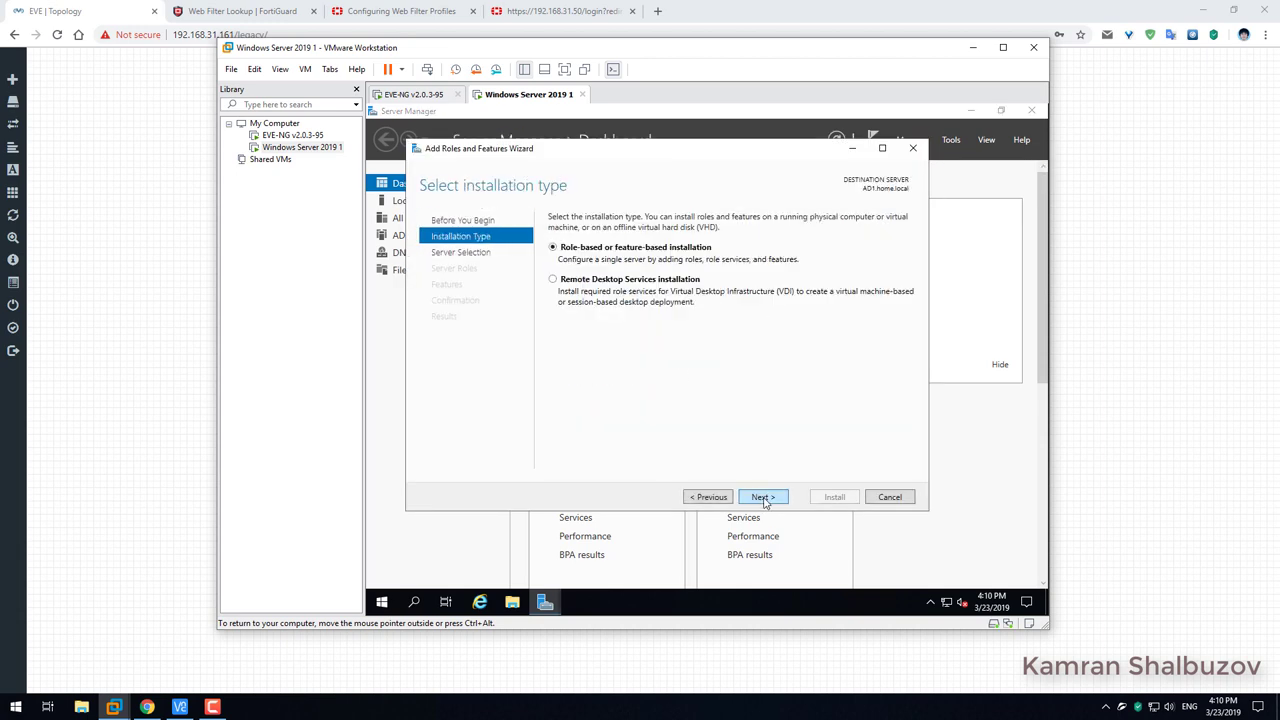
pyautogui.click(764, 499)
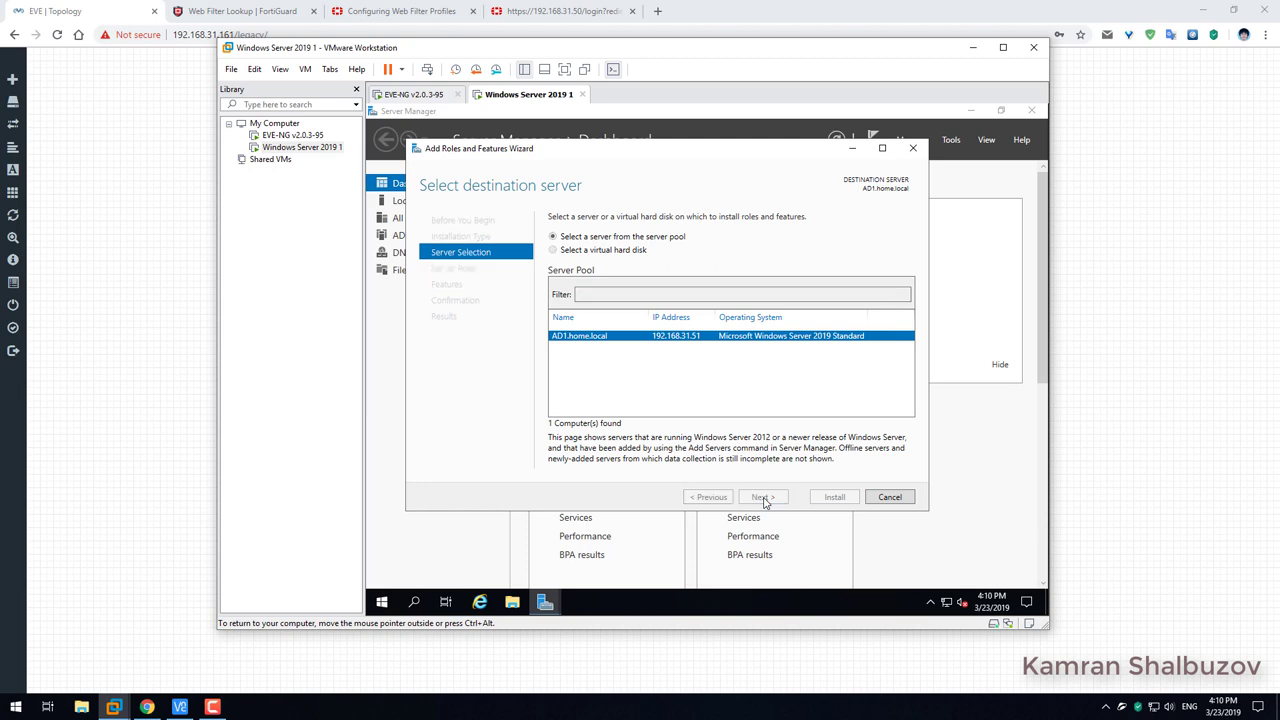
pyautogui.click(764, 499)
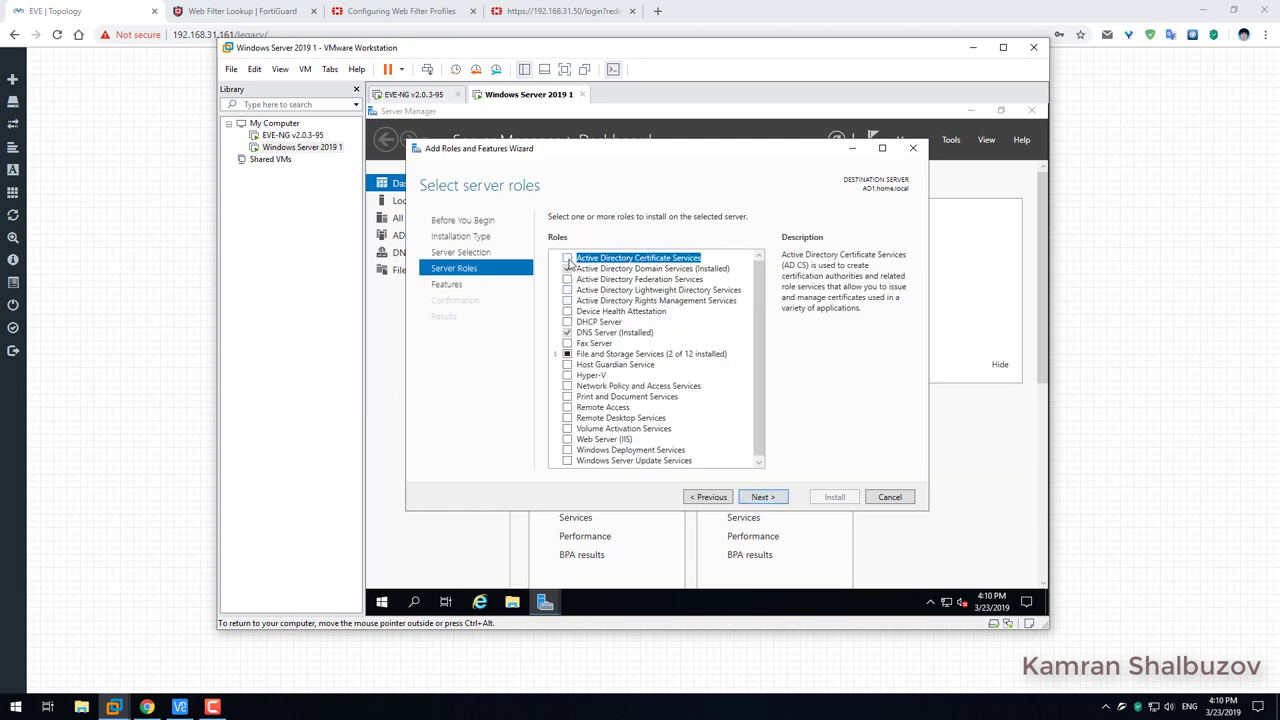
pyautogui.click(567, 259)
pyautogui.click(712, 449)
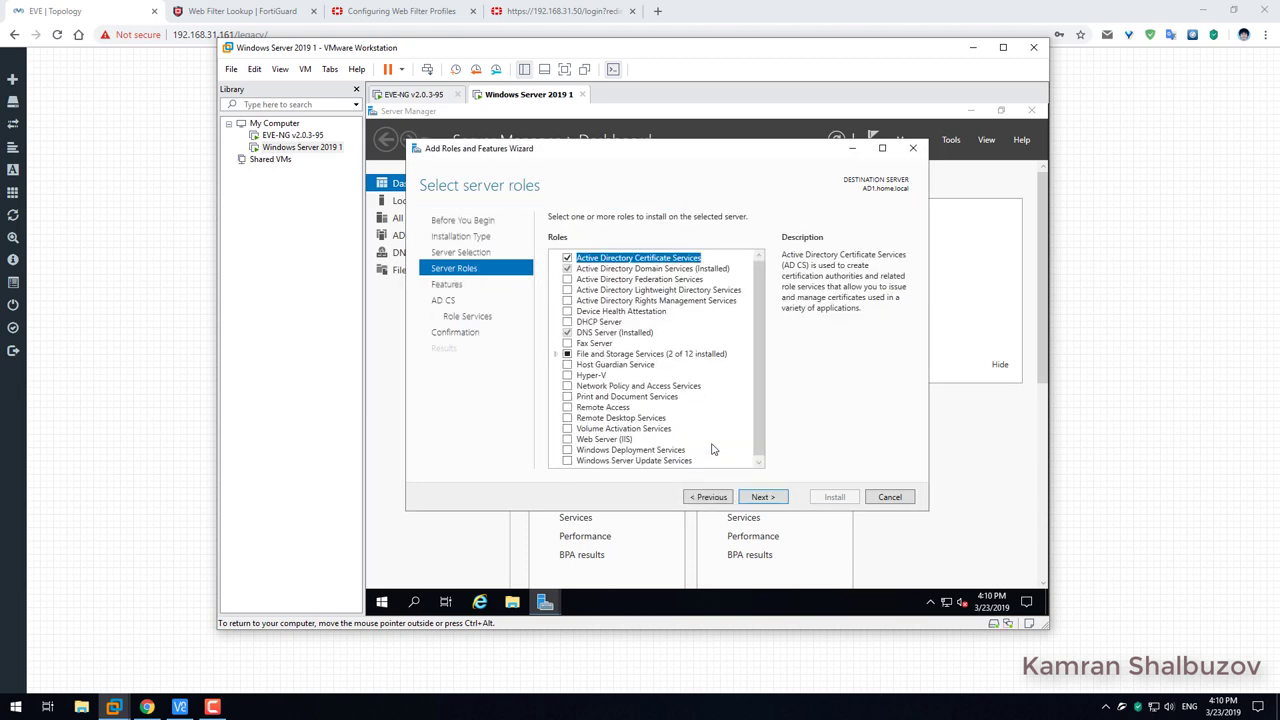
pyautogui.click(764, 499)
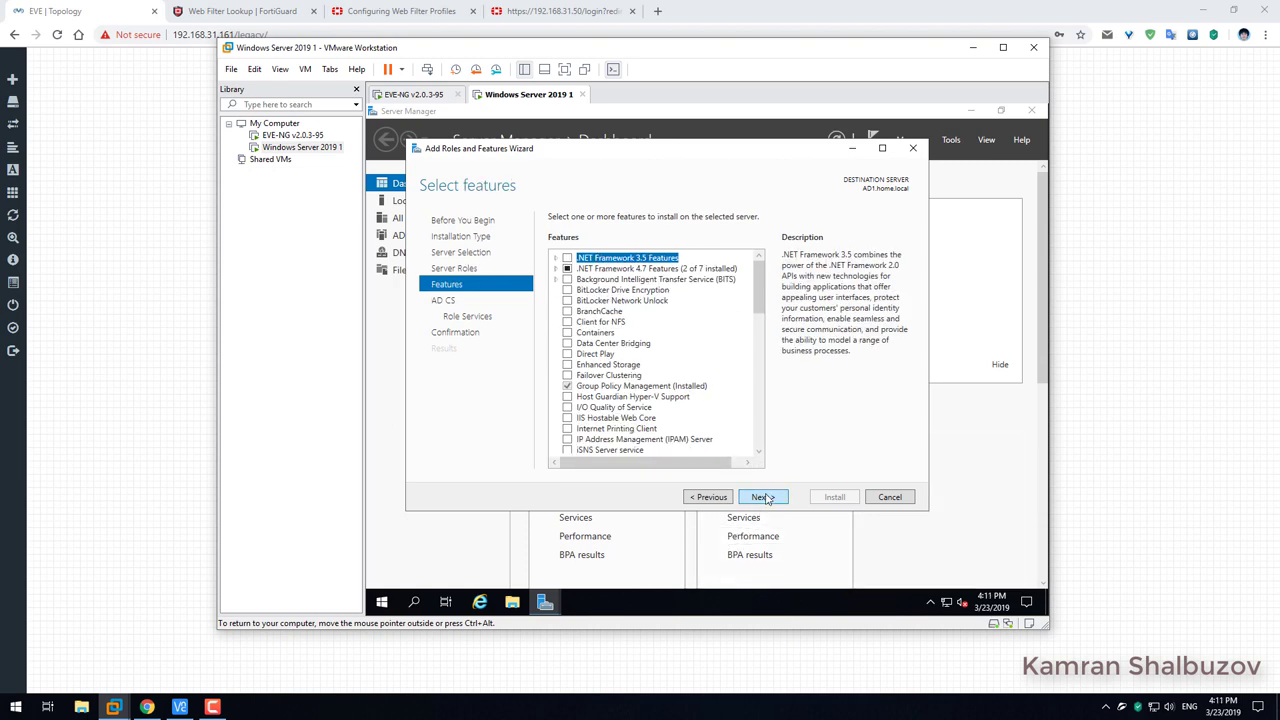
# Add Certification Authority Web Enrollment as an AD CS role service, with its required features.
pyautogui.click(766, 498)
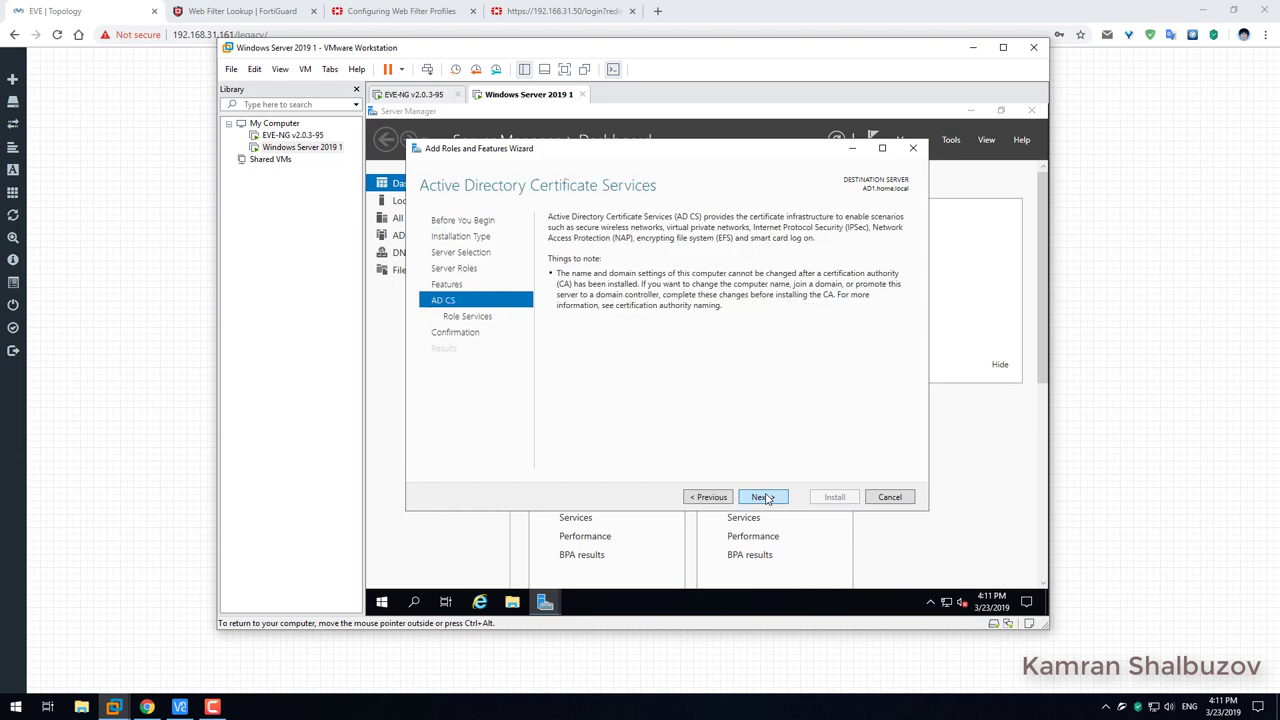
pyautogui.click(764, 497)
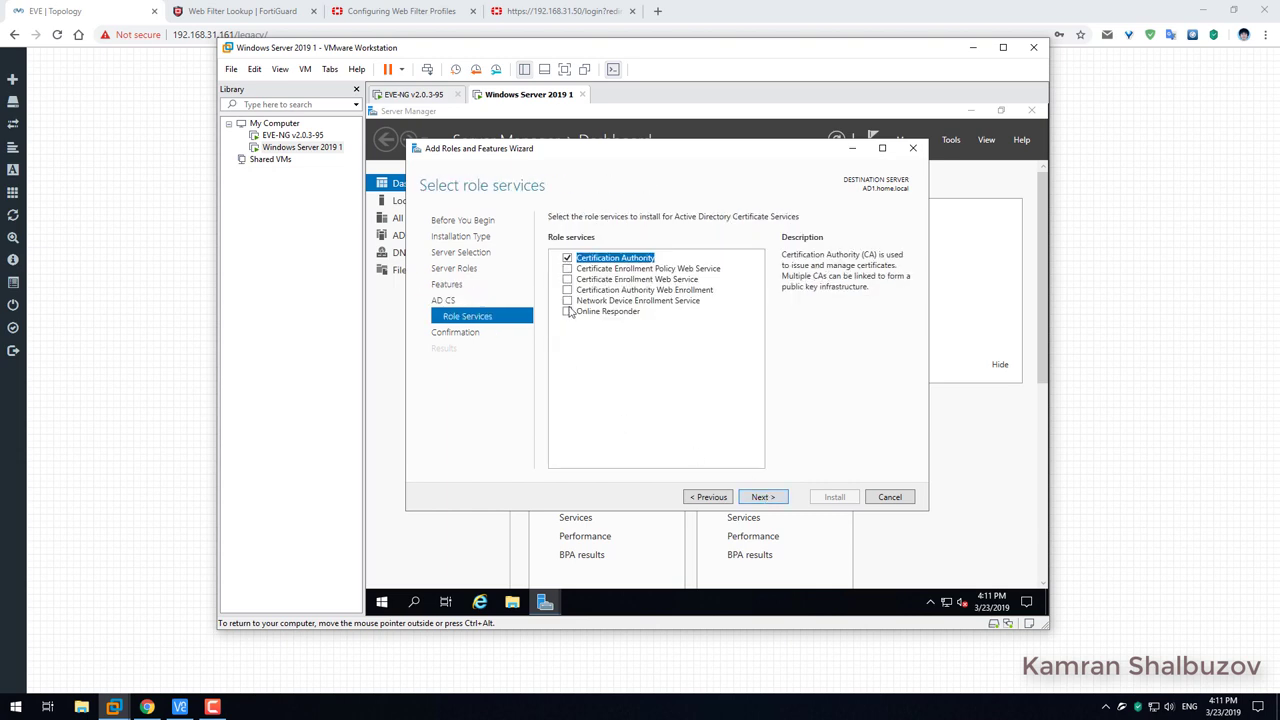
pyautogui.click(567, 290)
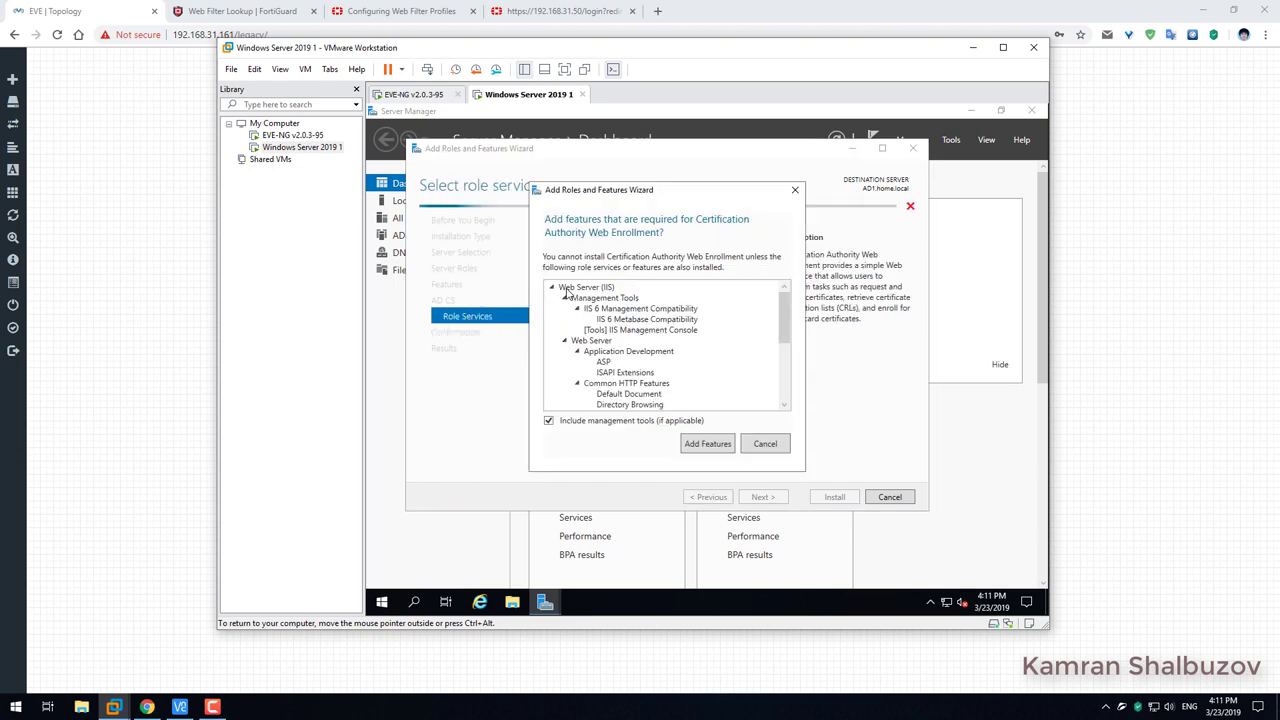
pyautogui.click(708, 443)
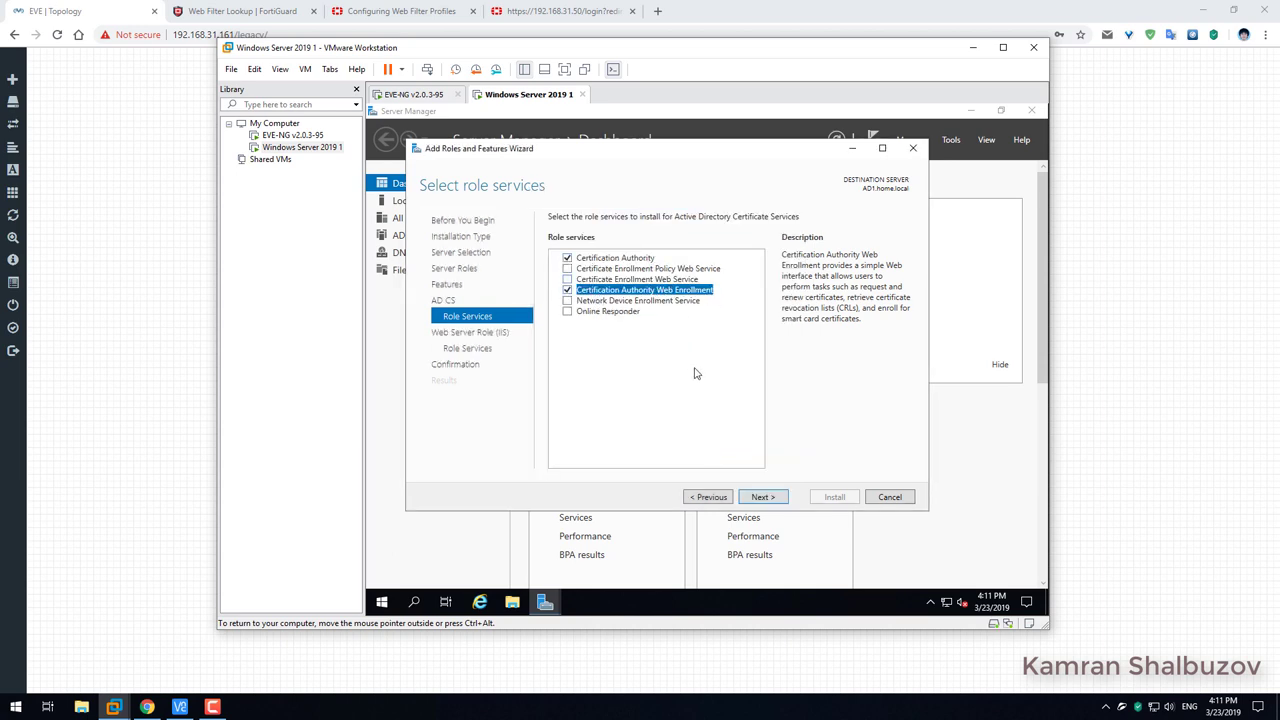
# Keep the default Web Server (IIS) role services and allow the server to restart automatically.
pyautogui.click(762, 502)
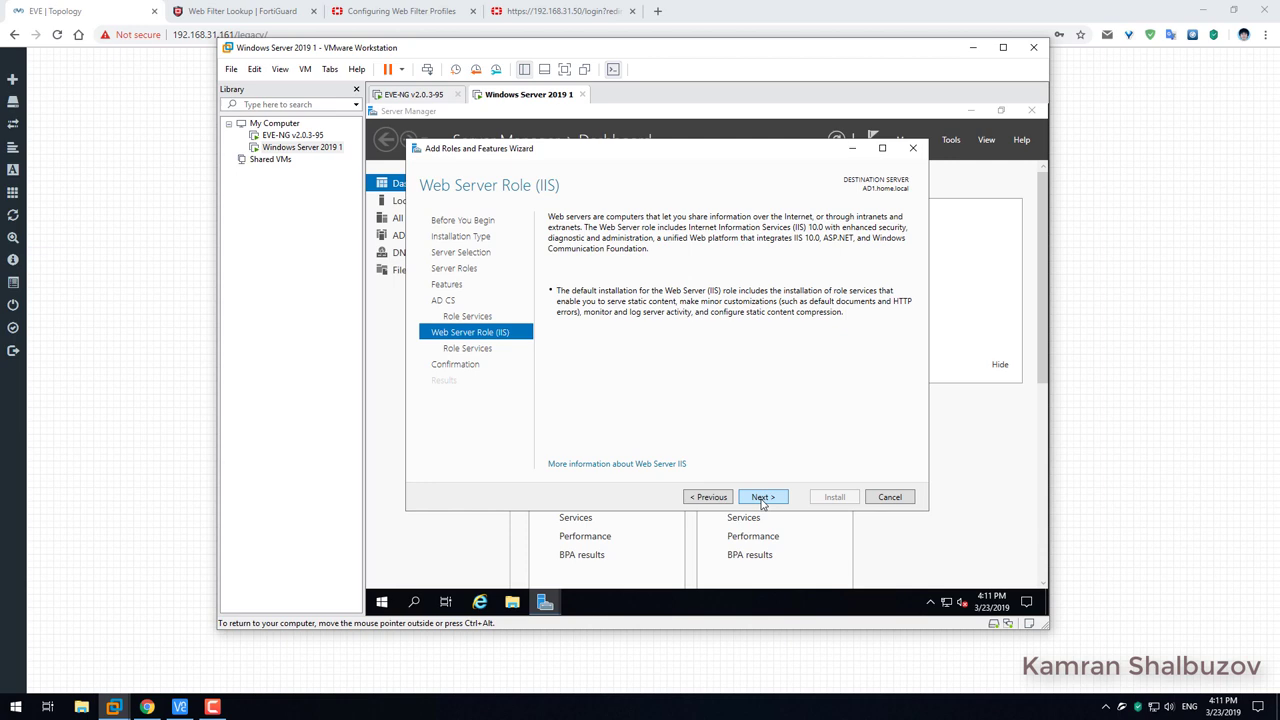
pyautogui.click(762, 499)
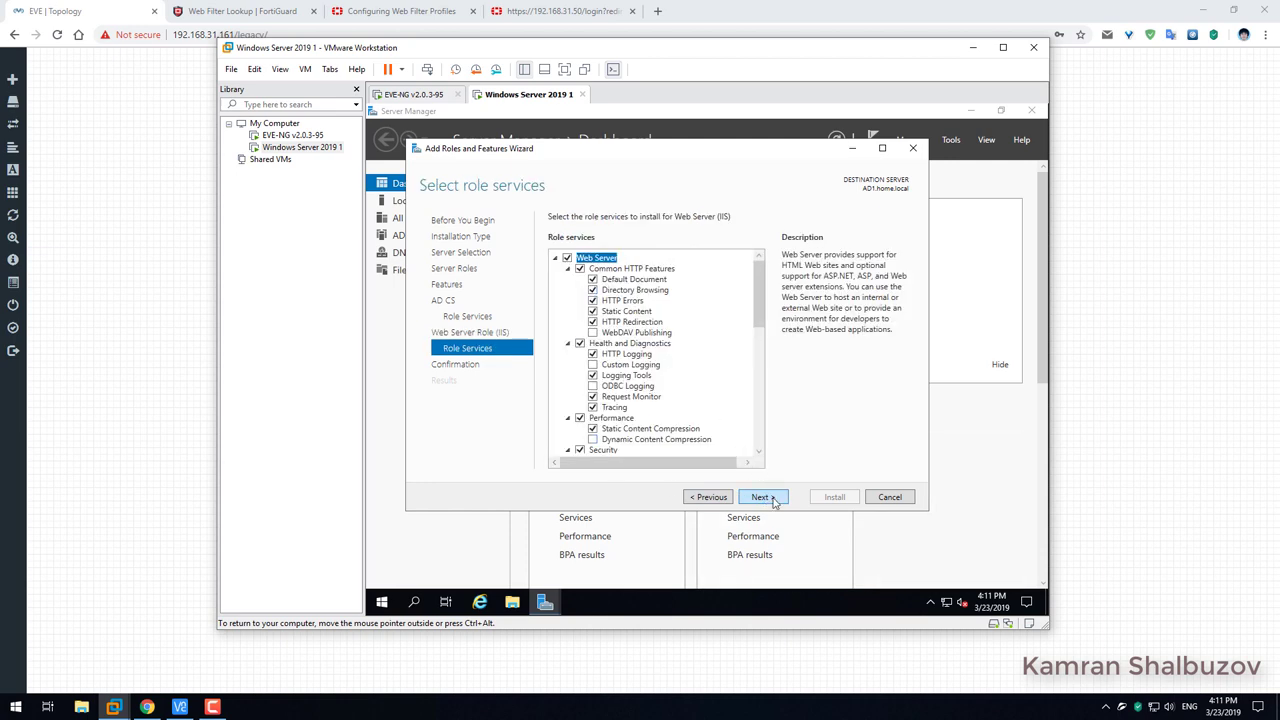
pyautogui.click(772, 499)
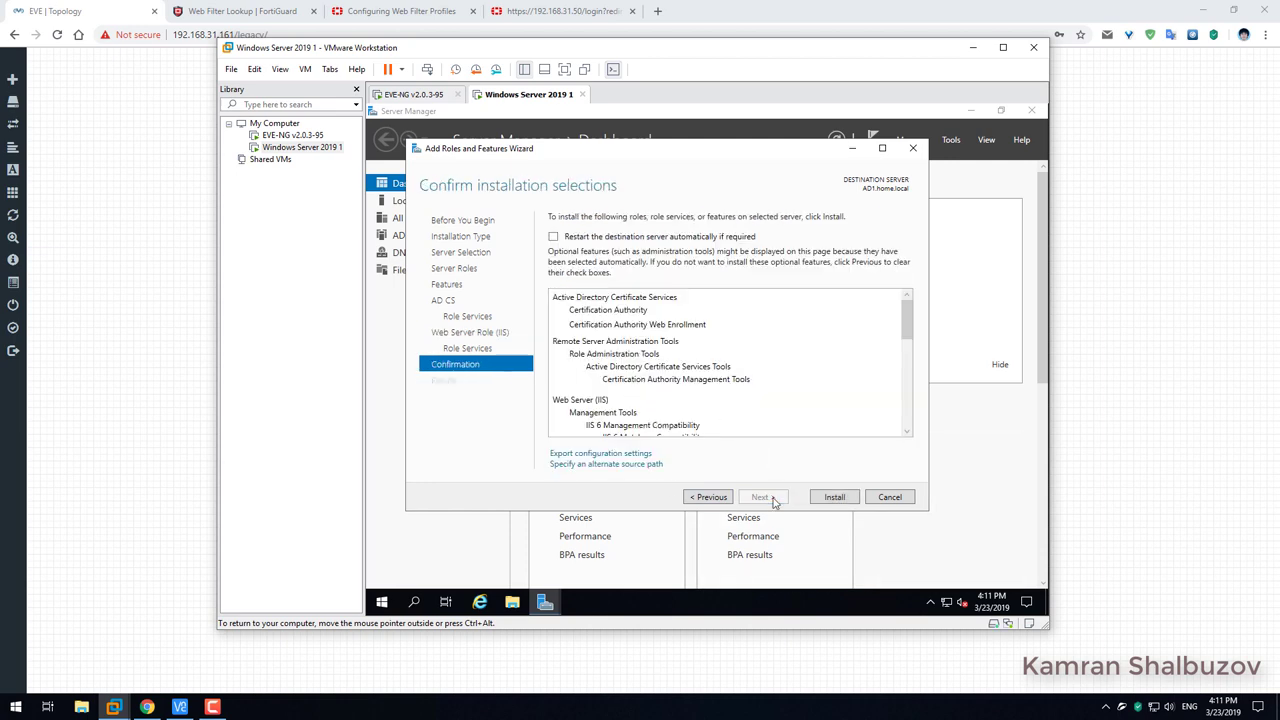
pyautogui.click(709, 497)
pyautogui.moveTo(767, 316); pyautogui.dragTo(773, 272)
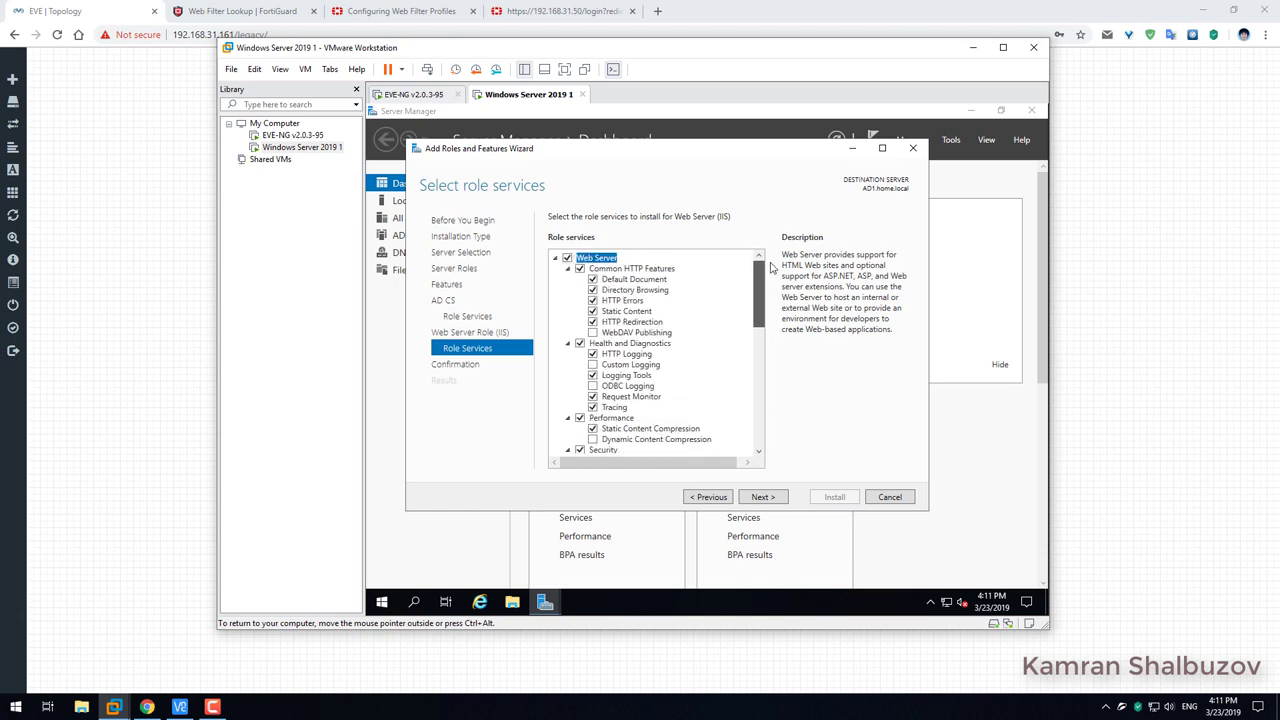
pyautogui.click(763, 497)
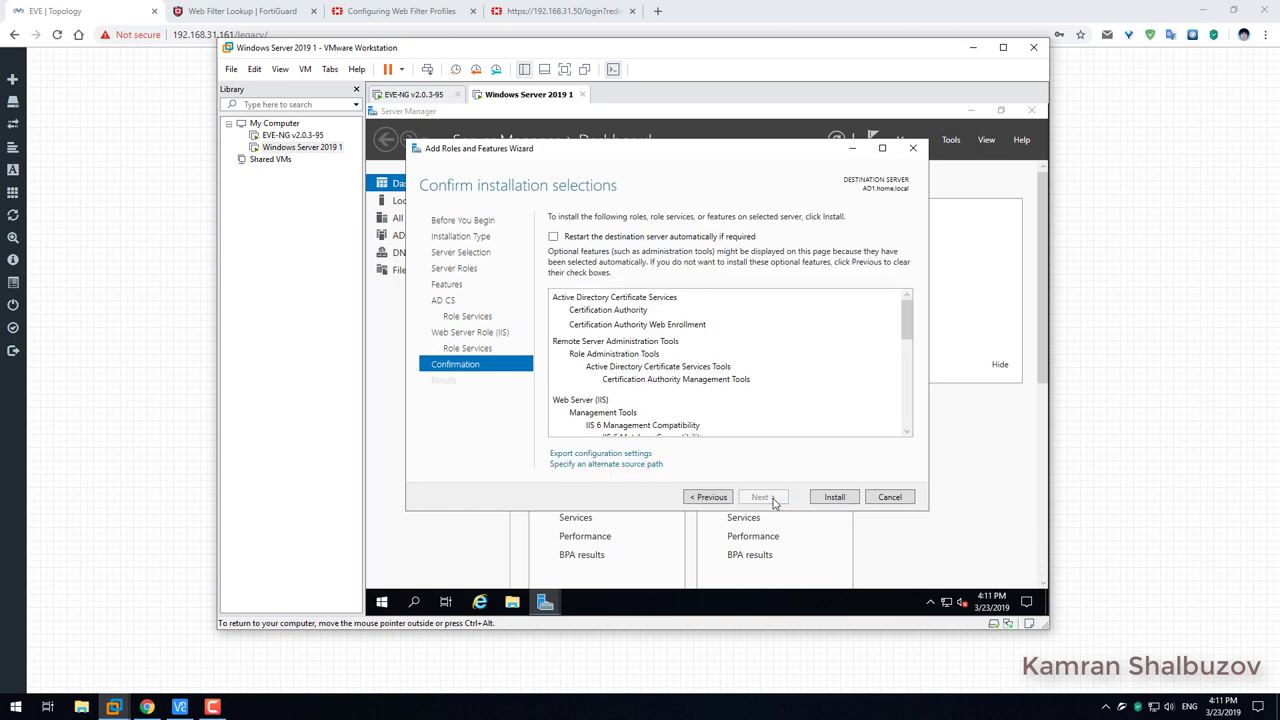
pyautogui.click(556, 238)
pyautogui.click(743, 399)
# Install AD CS, Web Enrollment and IIS, then close the wizard after success.
pyautogui.click(836, 498)
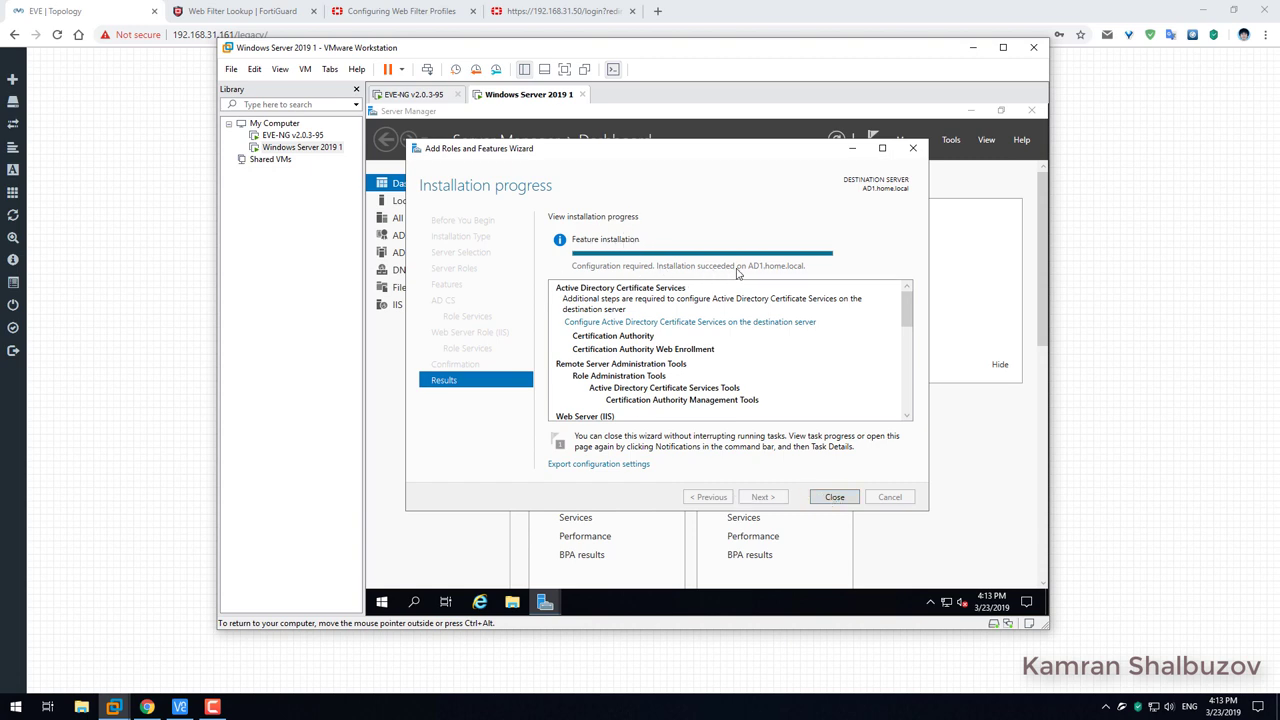
pyautogui.click(835, 497)
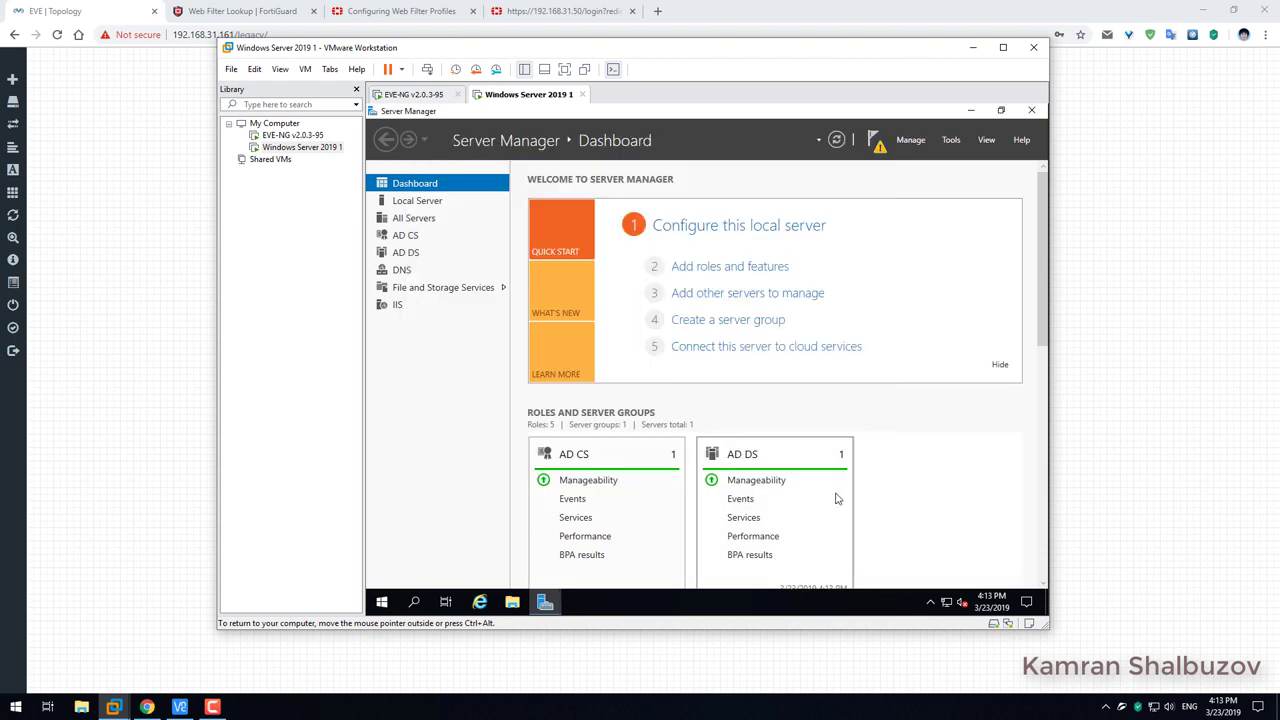
# Configure AD CS with admin credentials and Certification Authority selected, as an Enterprise Root CA.
pyautogui.click(877, 145)
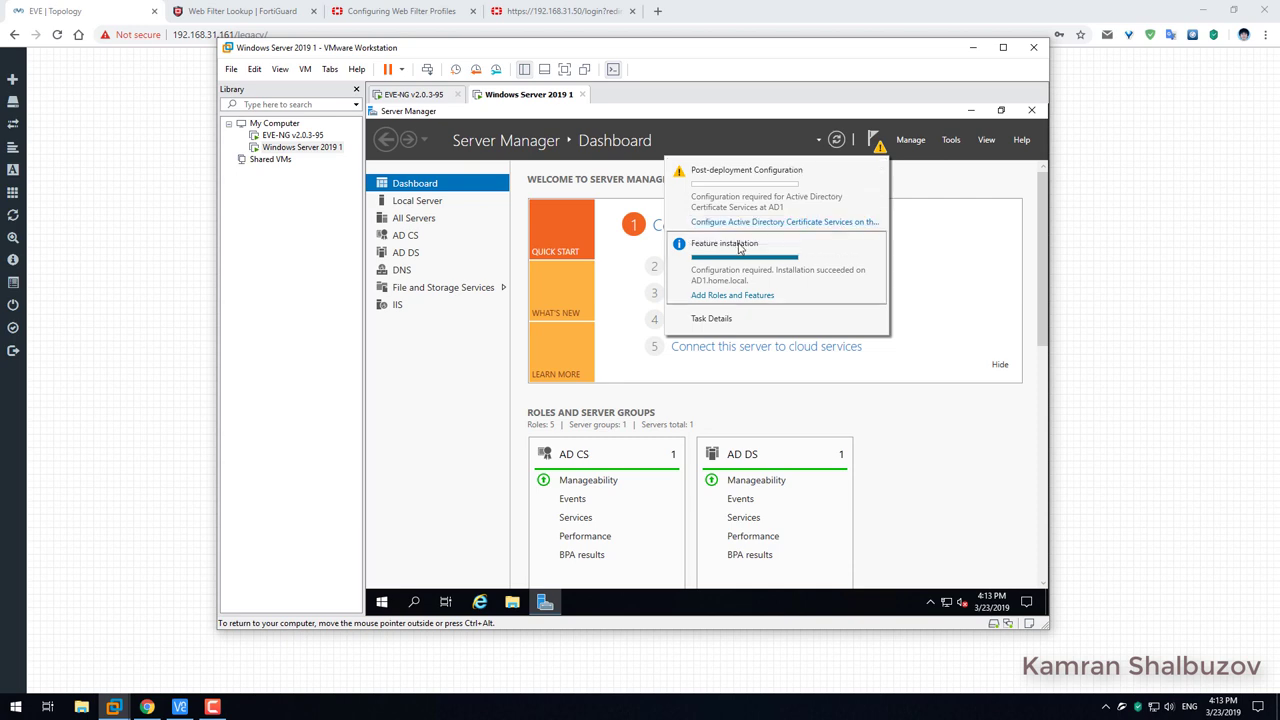
pyautogui.click(789, 222)
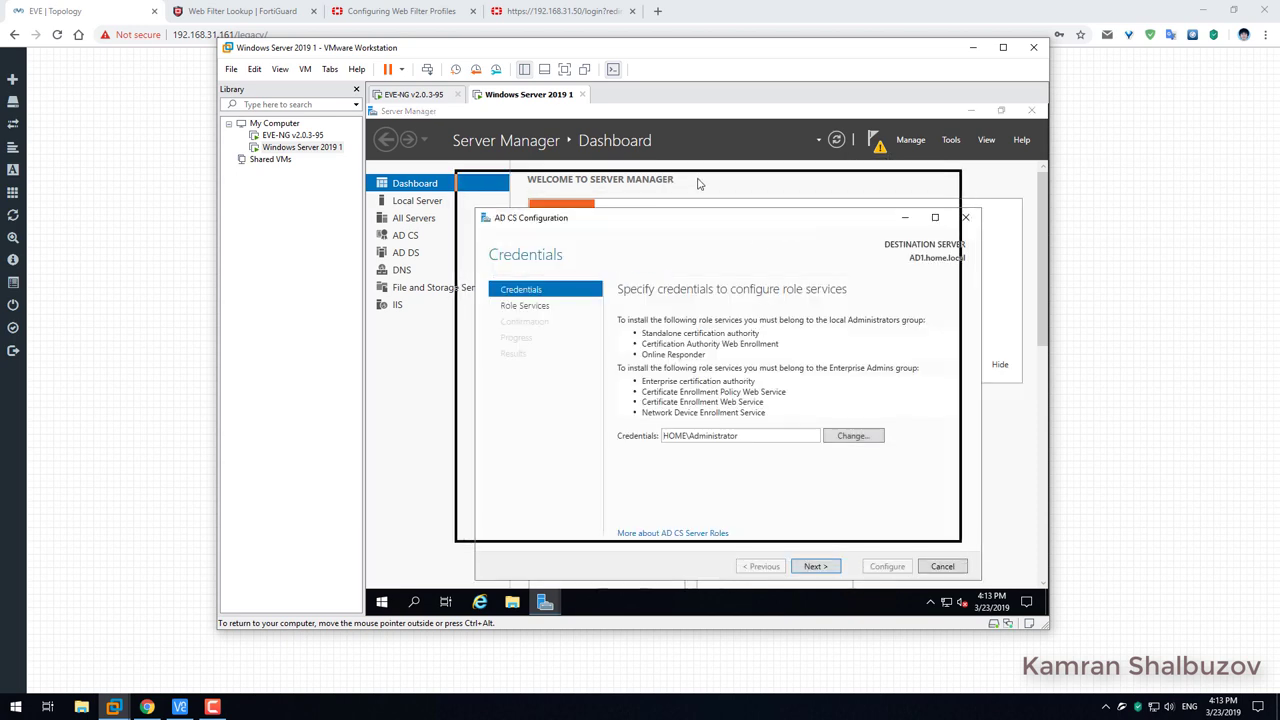
pyautogui.click(796, 528)
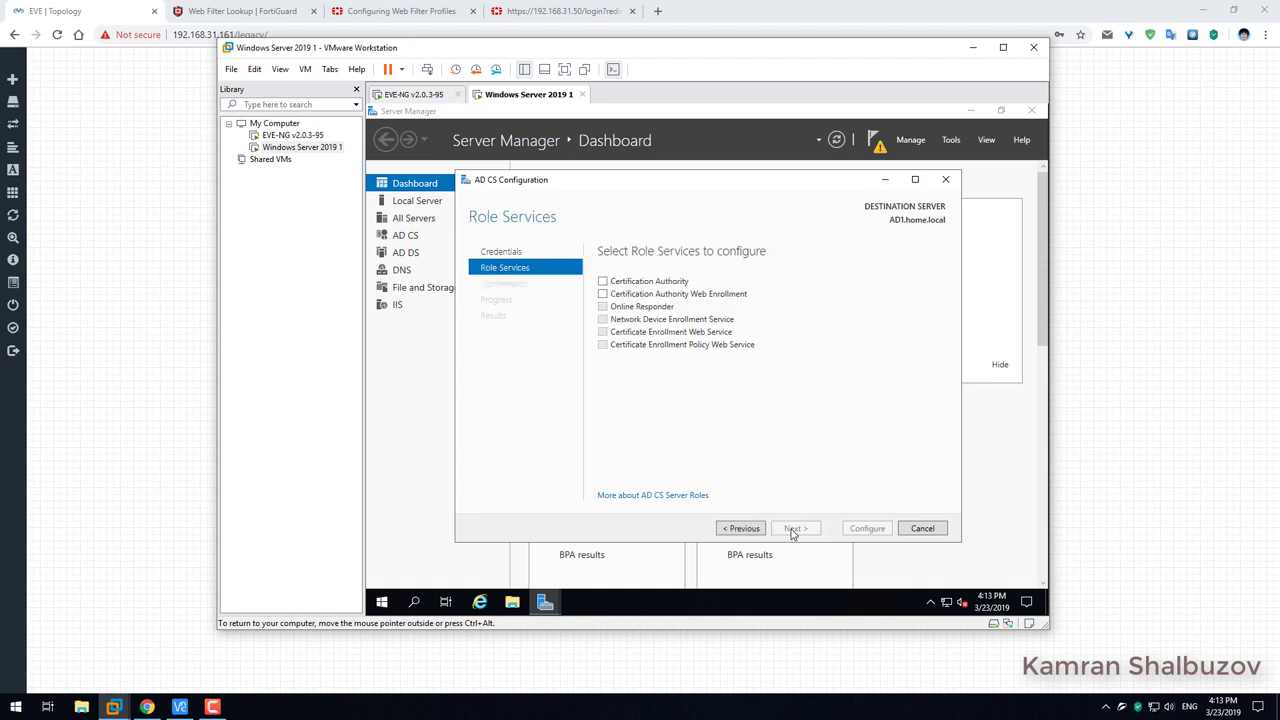
pyautogui.click(602, 281)
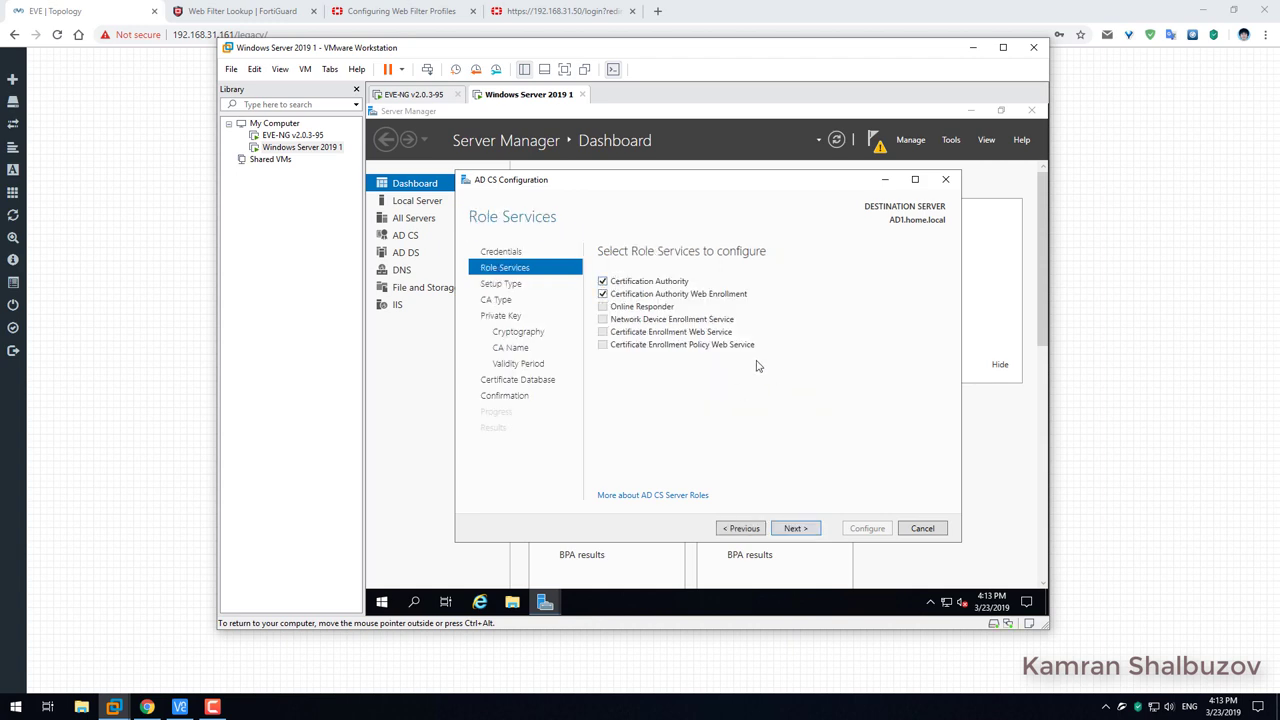
pyautogui.click(806, 533)
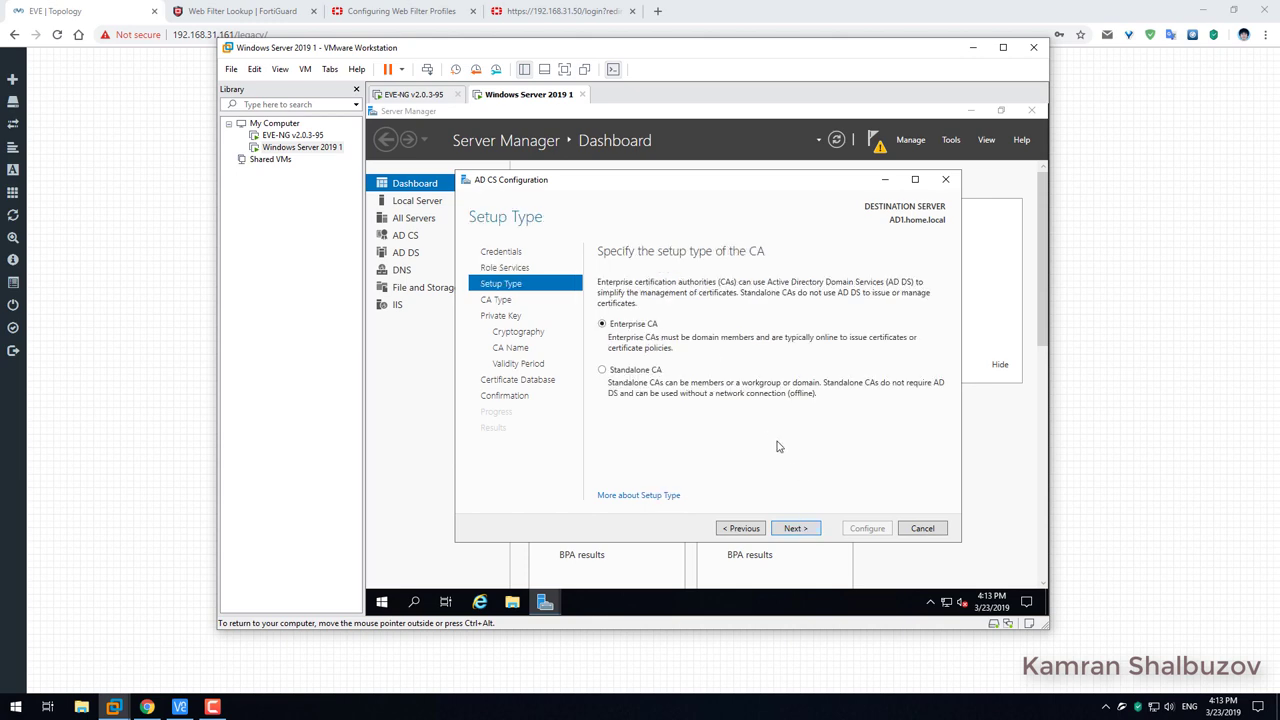
pyautogui.click(793, 530)
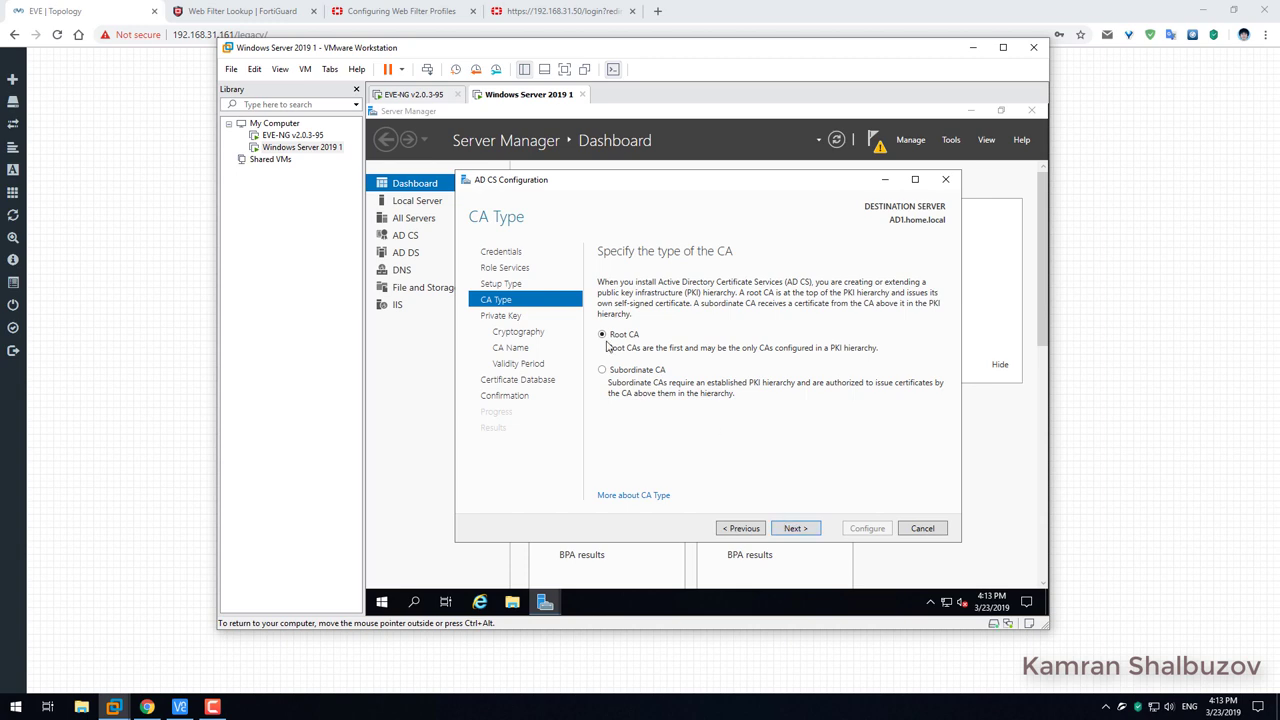
pyautogui.click(795, 529)
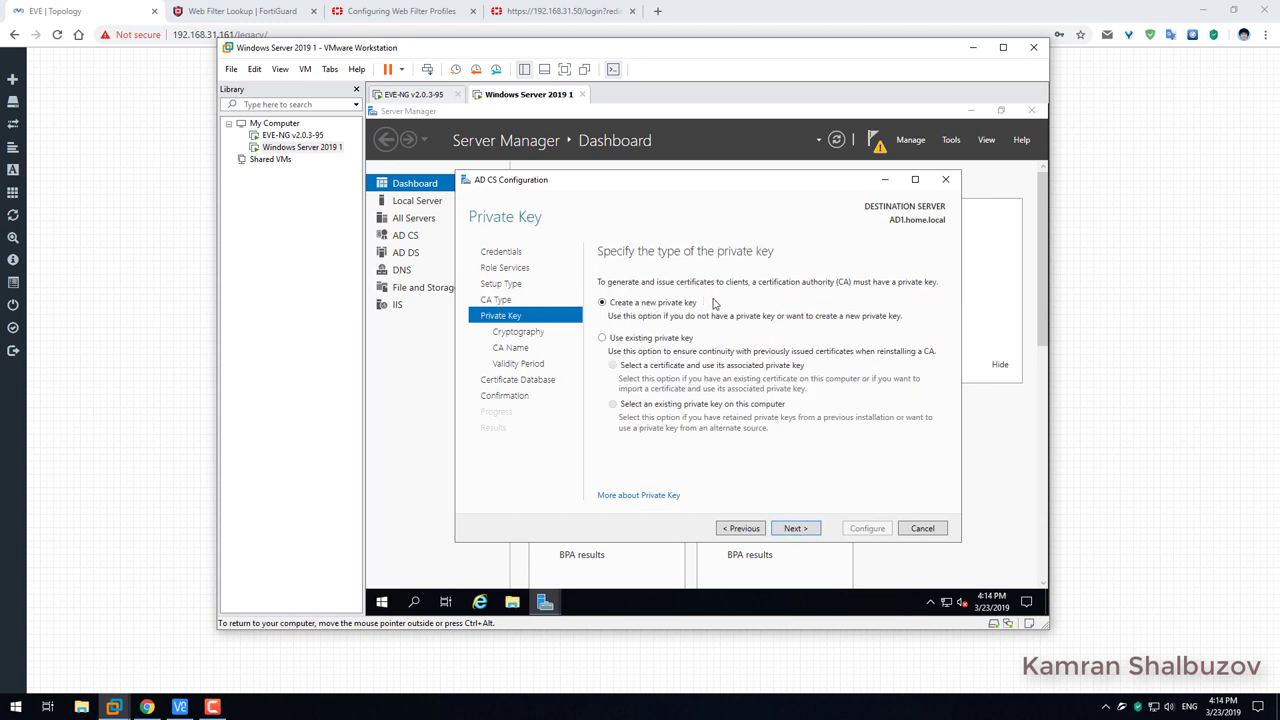
# Create a new private key for the CA using SHA256 as the signing hash.
pyautogui.click(799, 529)
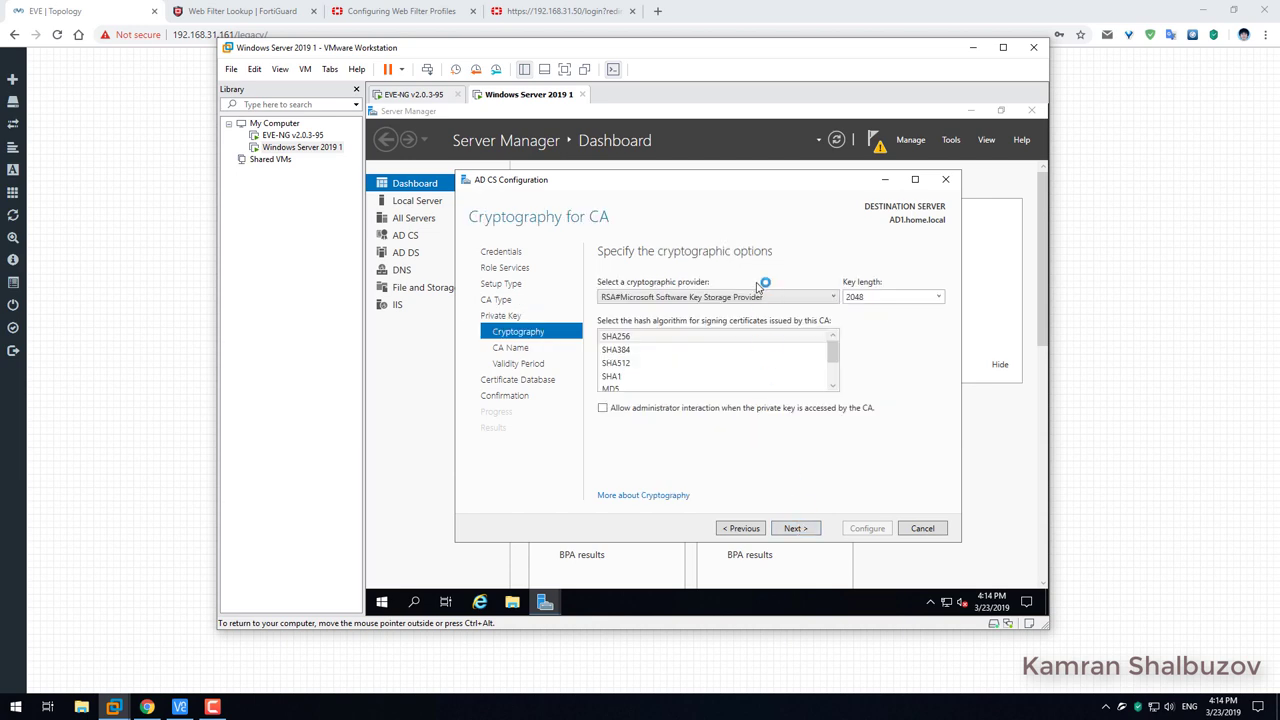
pyautogui.click(628, 338)
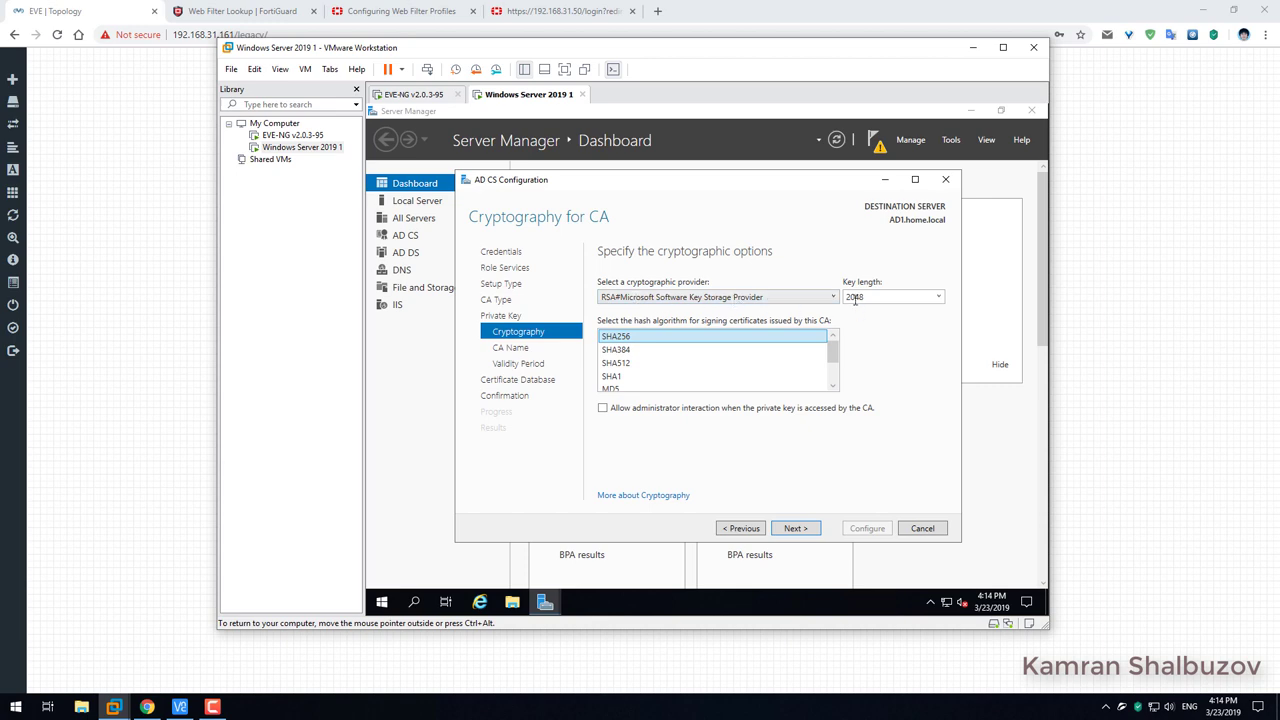
pyautogui.click(802, 532)
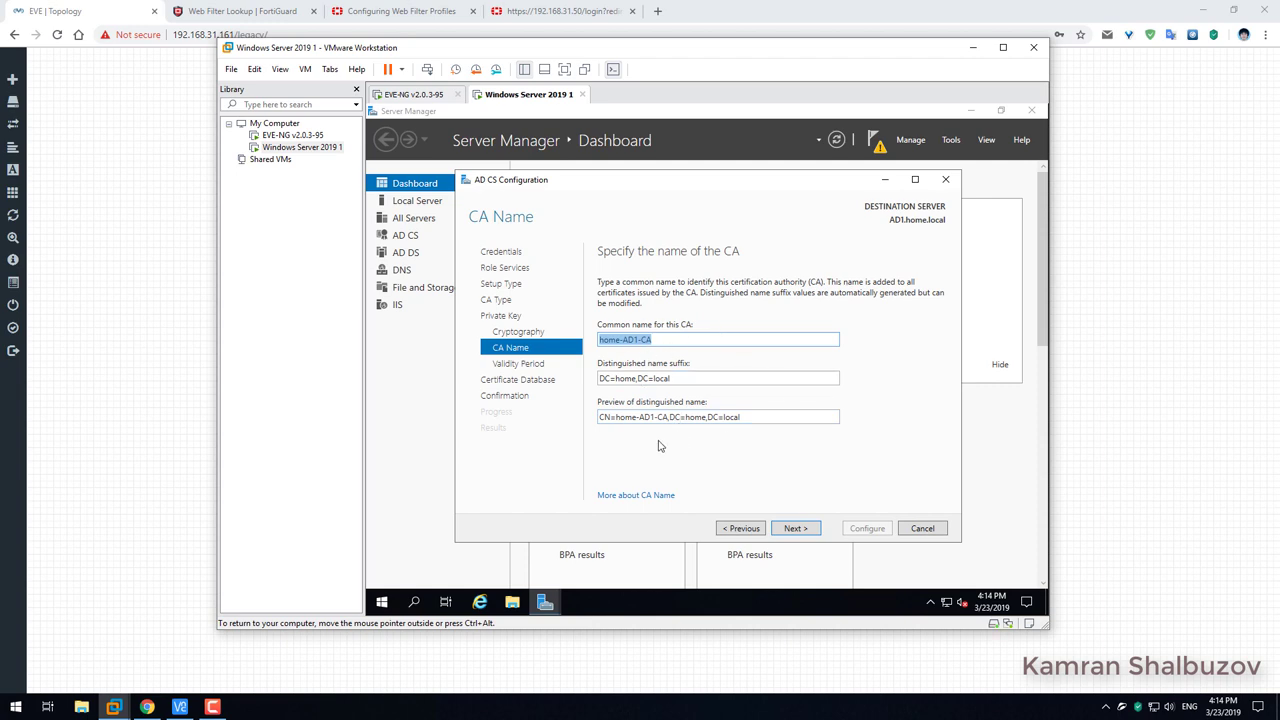
# Keep the default CA name, 5-year validity and database locations, then apply the configuration.
pyautogui.click(795, 530)
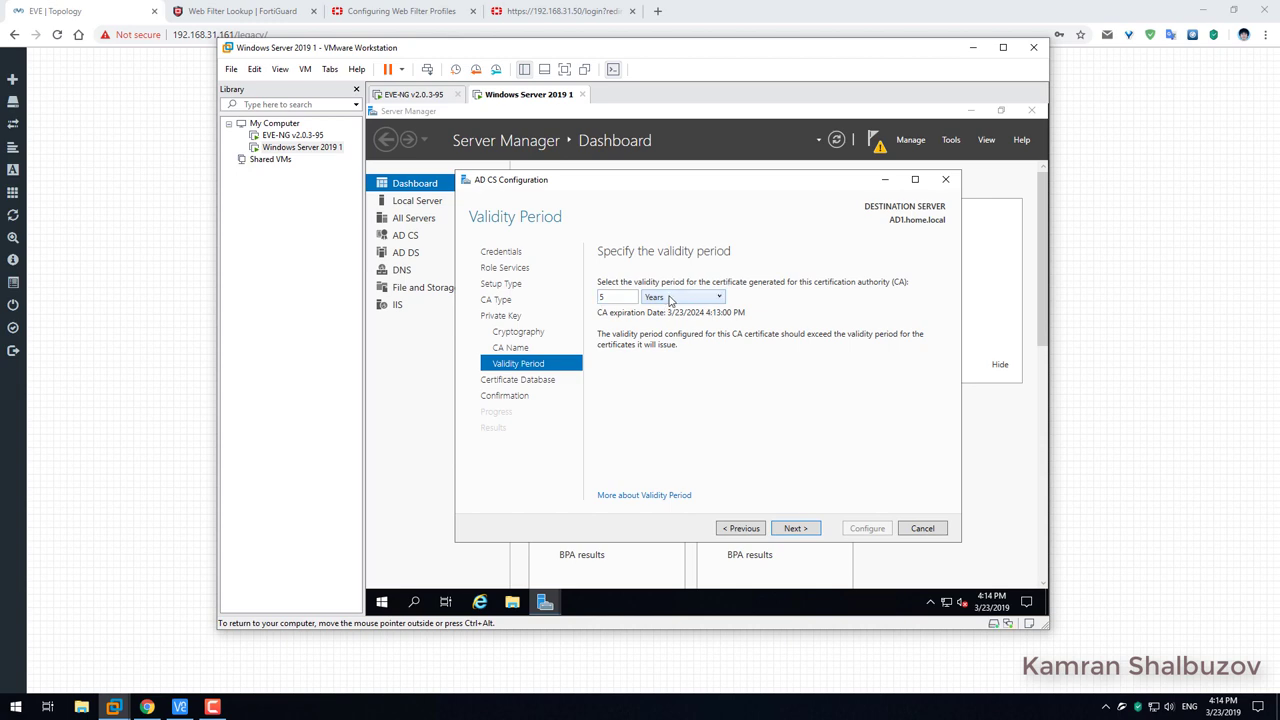
pyautogui.click(795, 528)
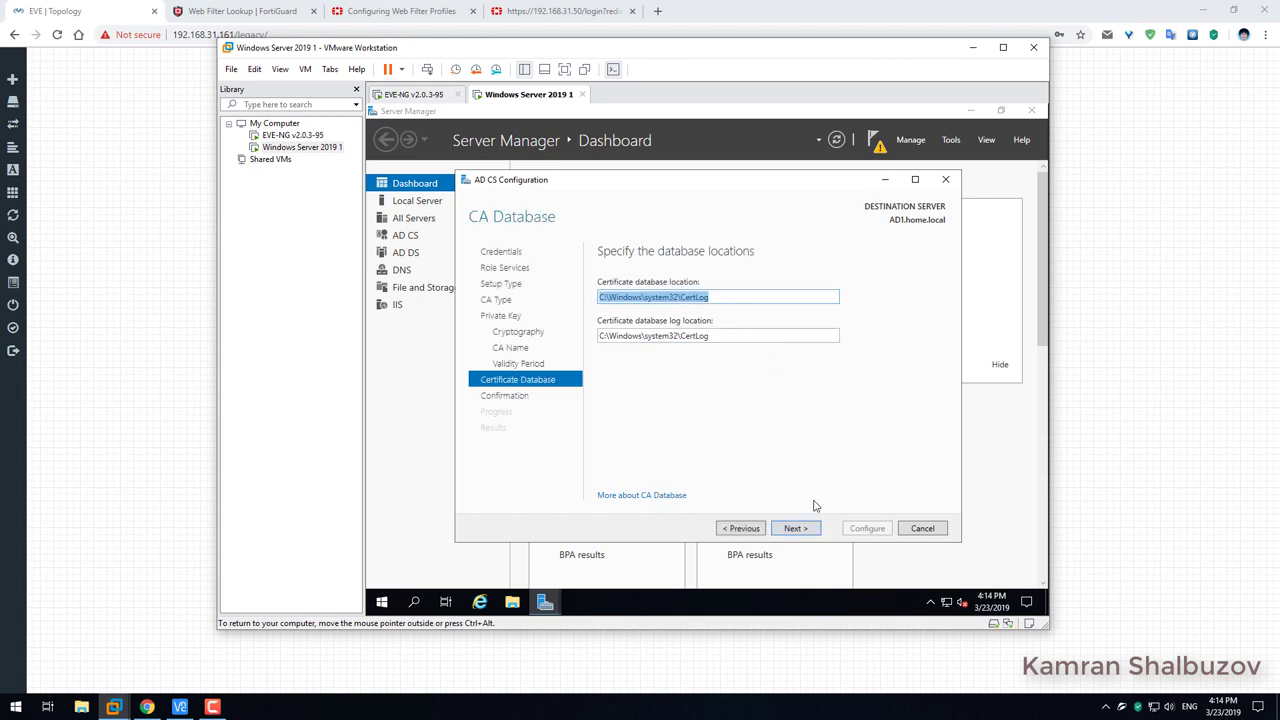
pyautogui.click(795, 528)
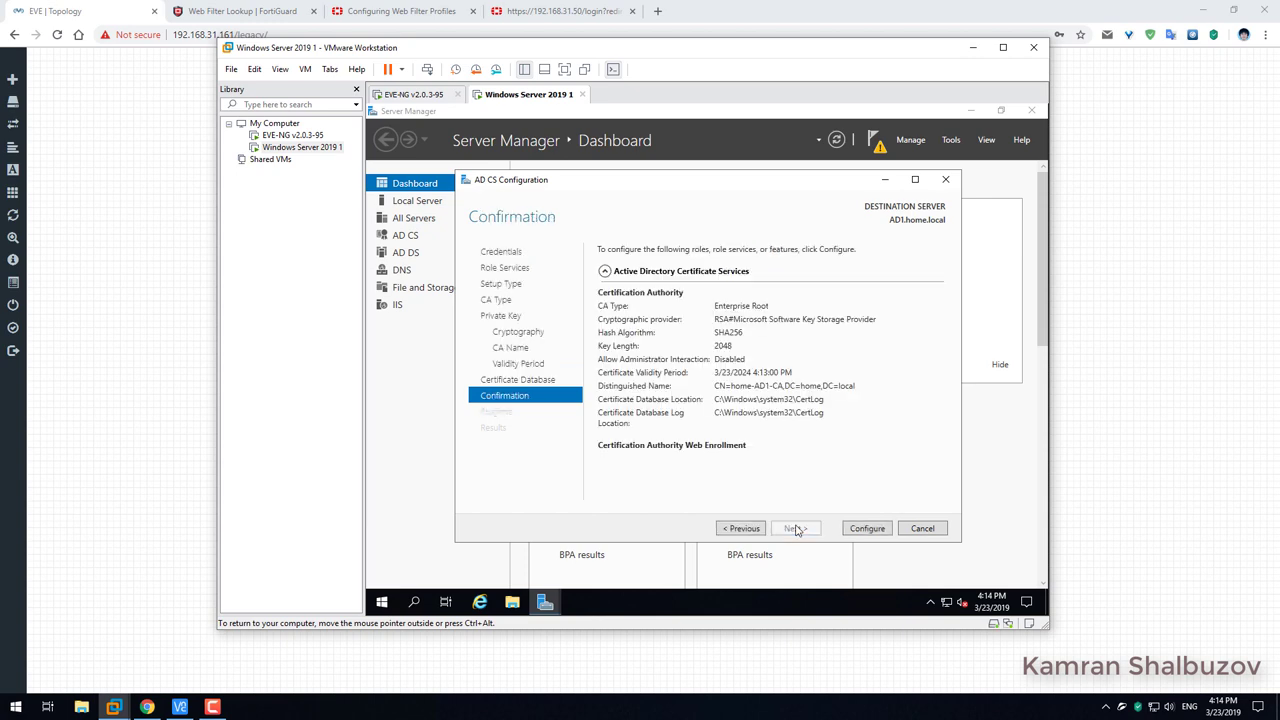
pyautogui.click(868, 528)
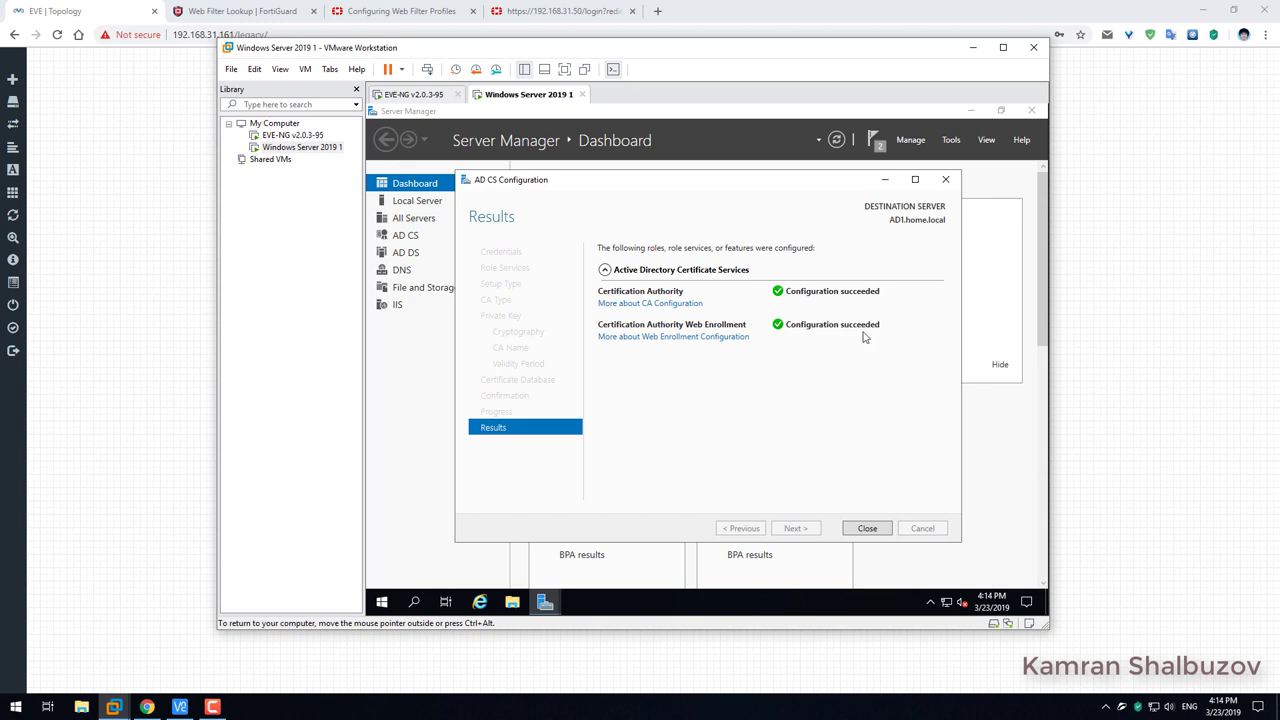
pyautogui.click(866, 528)
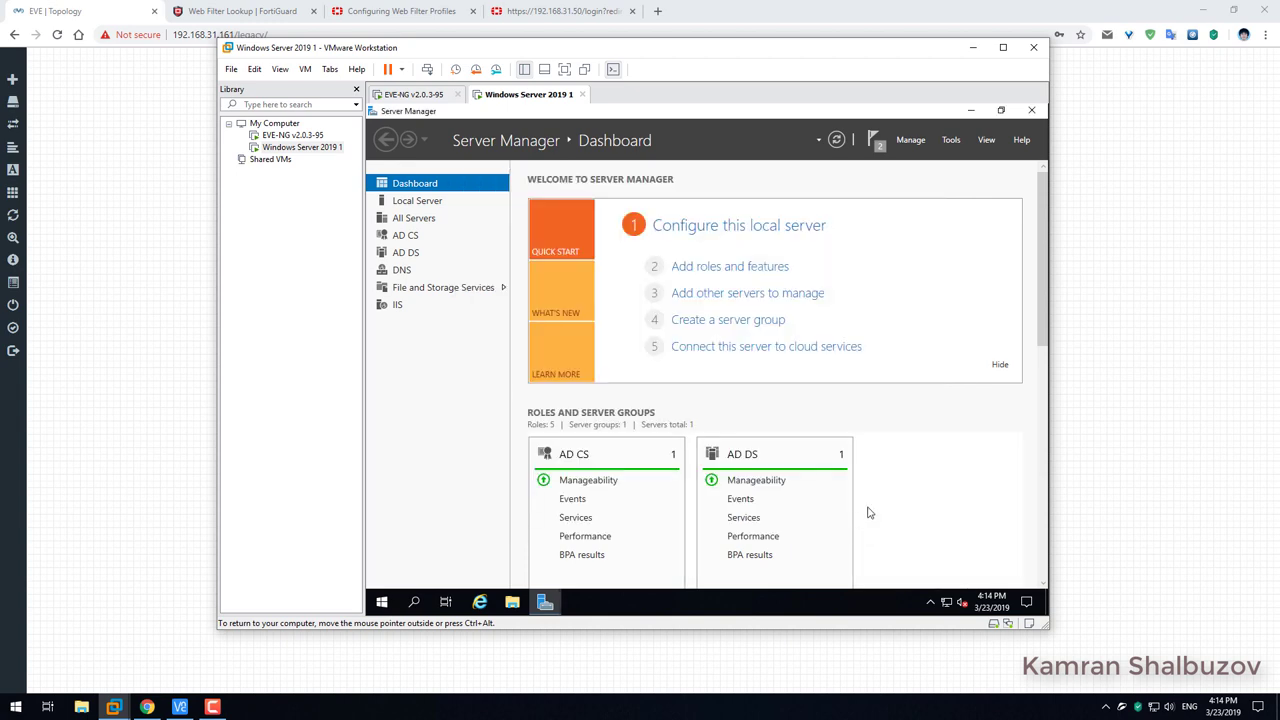
# Dismiss the feature installation and post-deployment notifications, then close Server Manager.
pyautogui.click(876, 142)
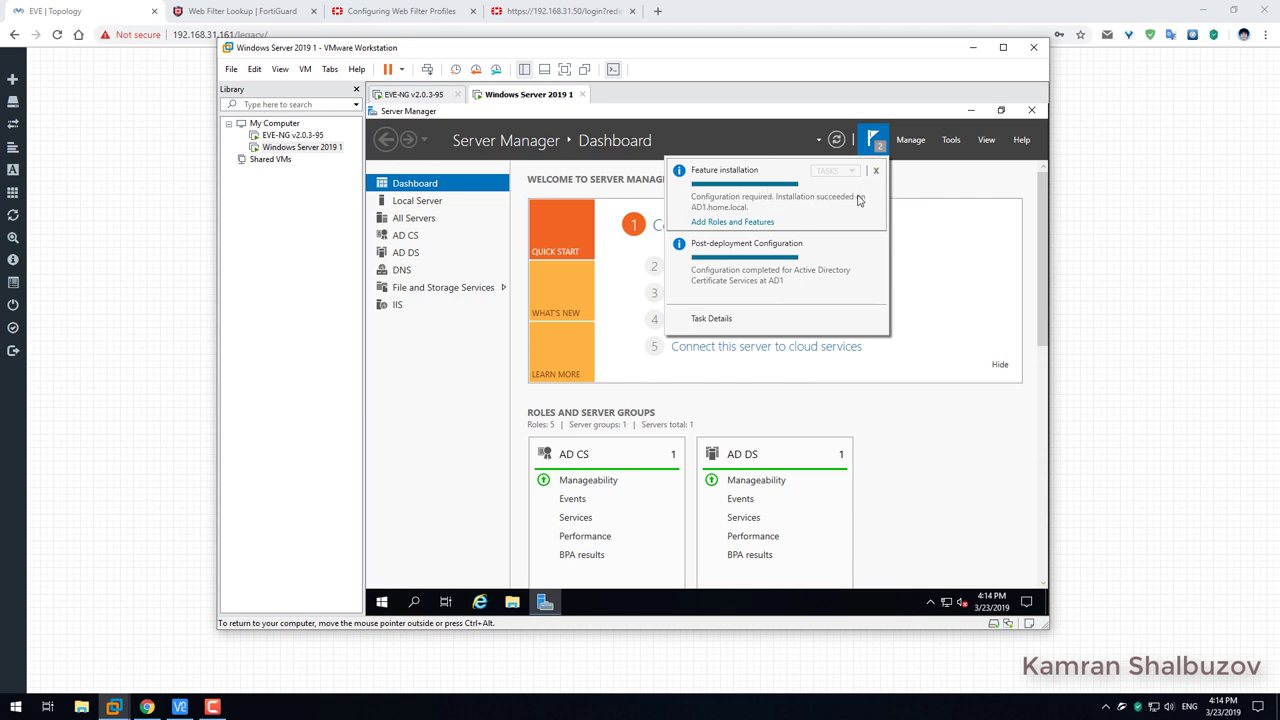
pyautogui.click(876, 171)
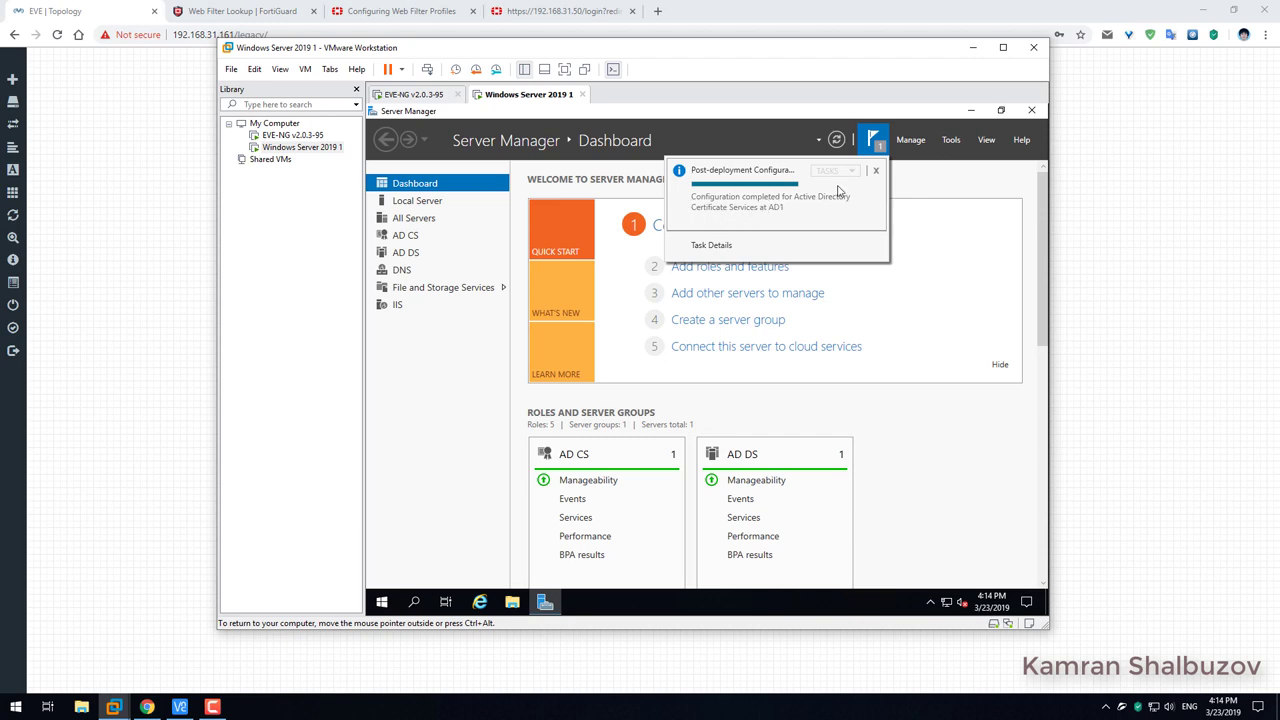
pyautogui.click(876, 171)
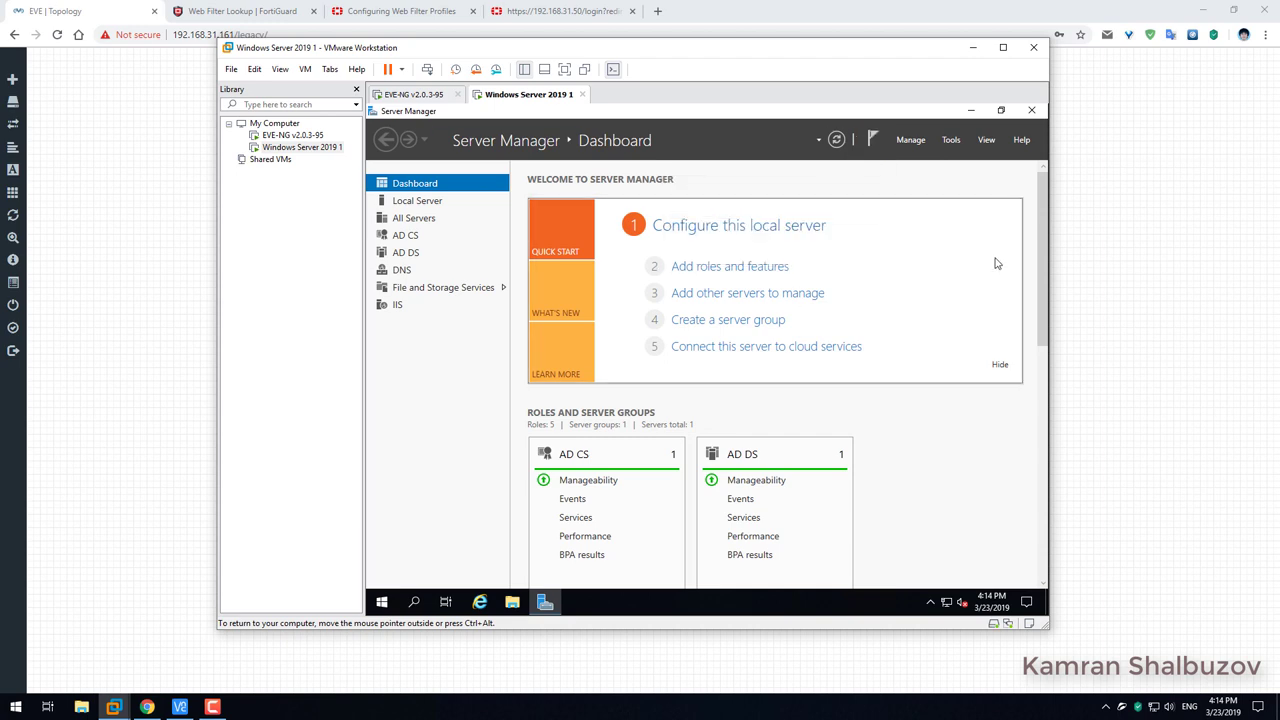
pyautogui.moveTo(1042, 242); pyautogui.dragTo(1038, 180)
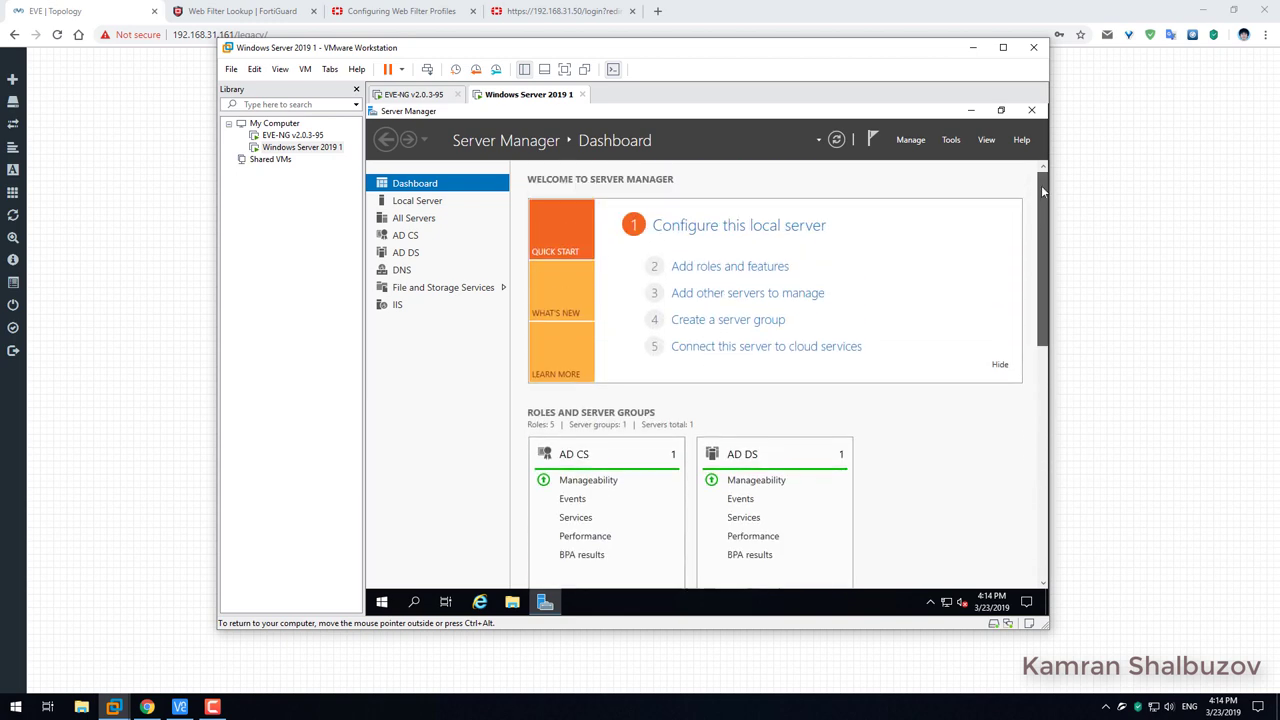
pyautogui.click(1030, 112)
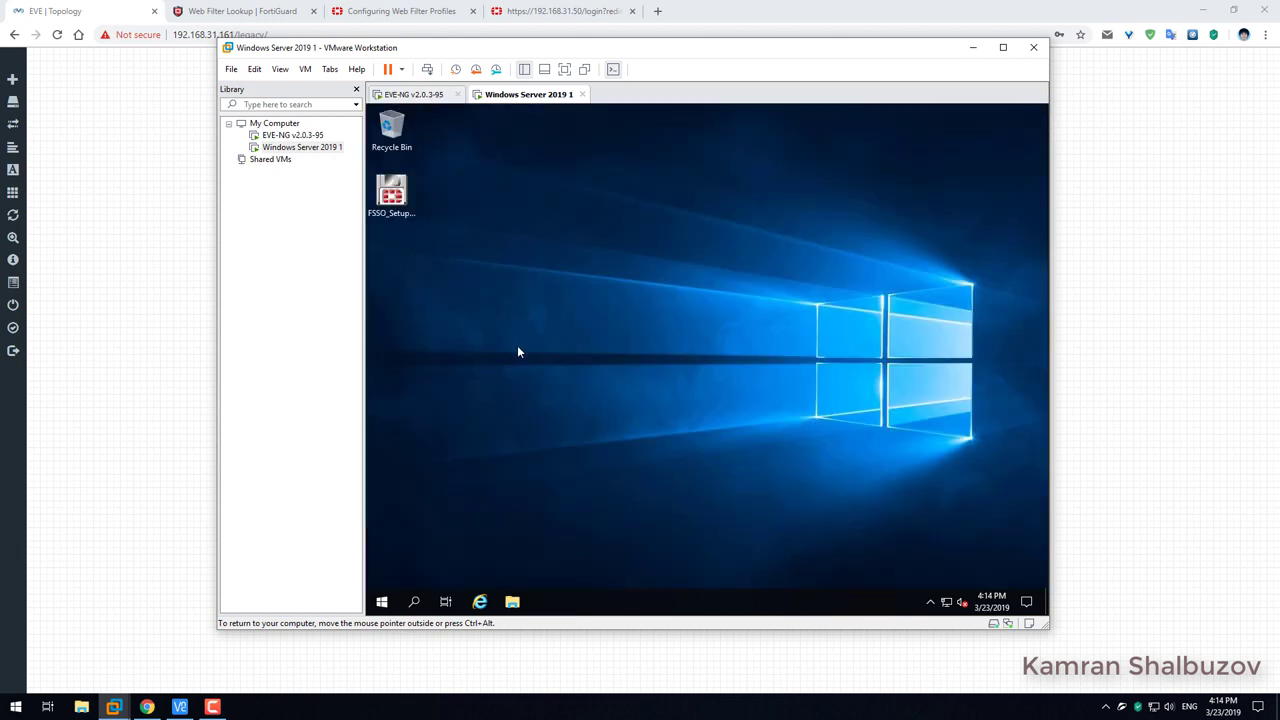
pyautogui.click(480, 602)
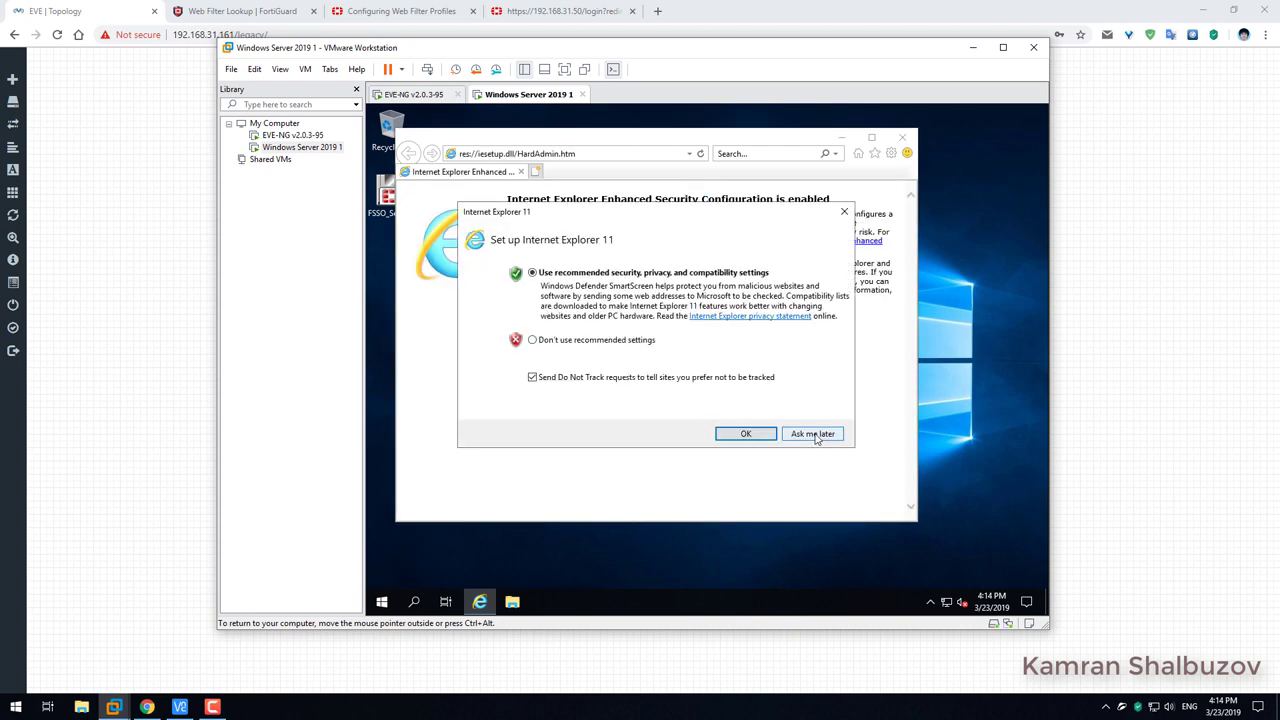
pyautogui.click(745, 434)
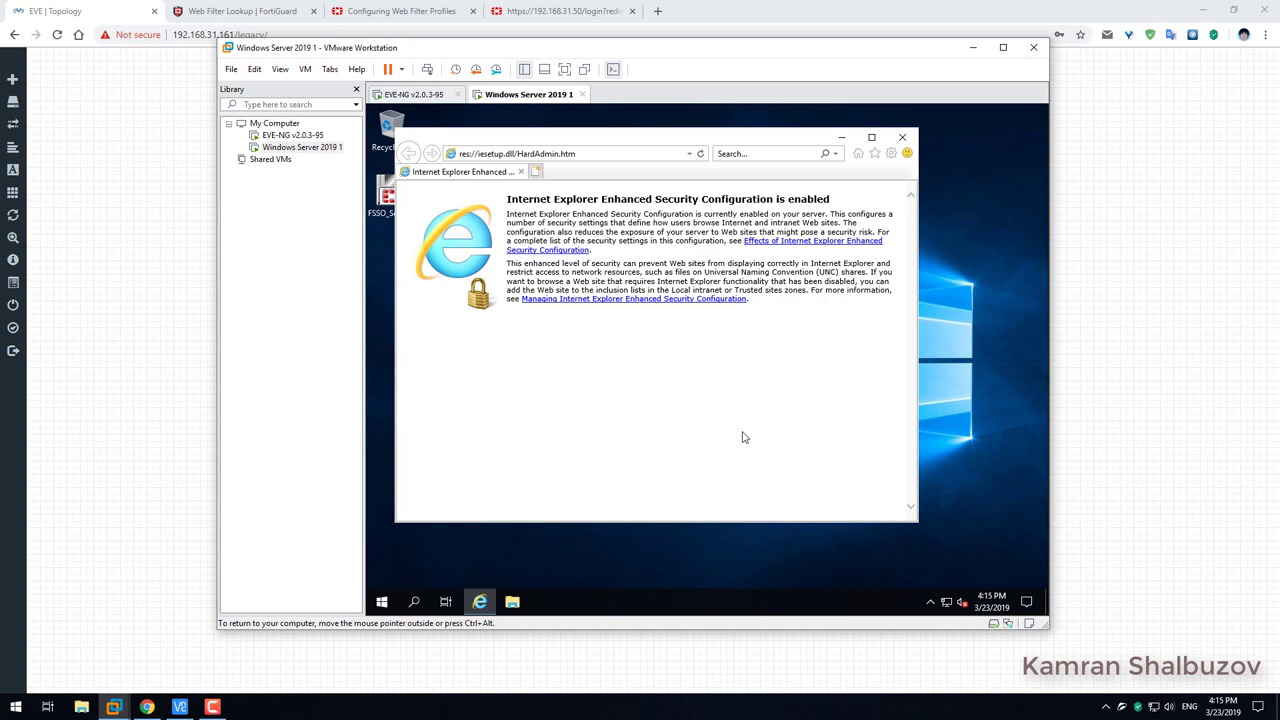
pyautogui.click(871, 139)
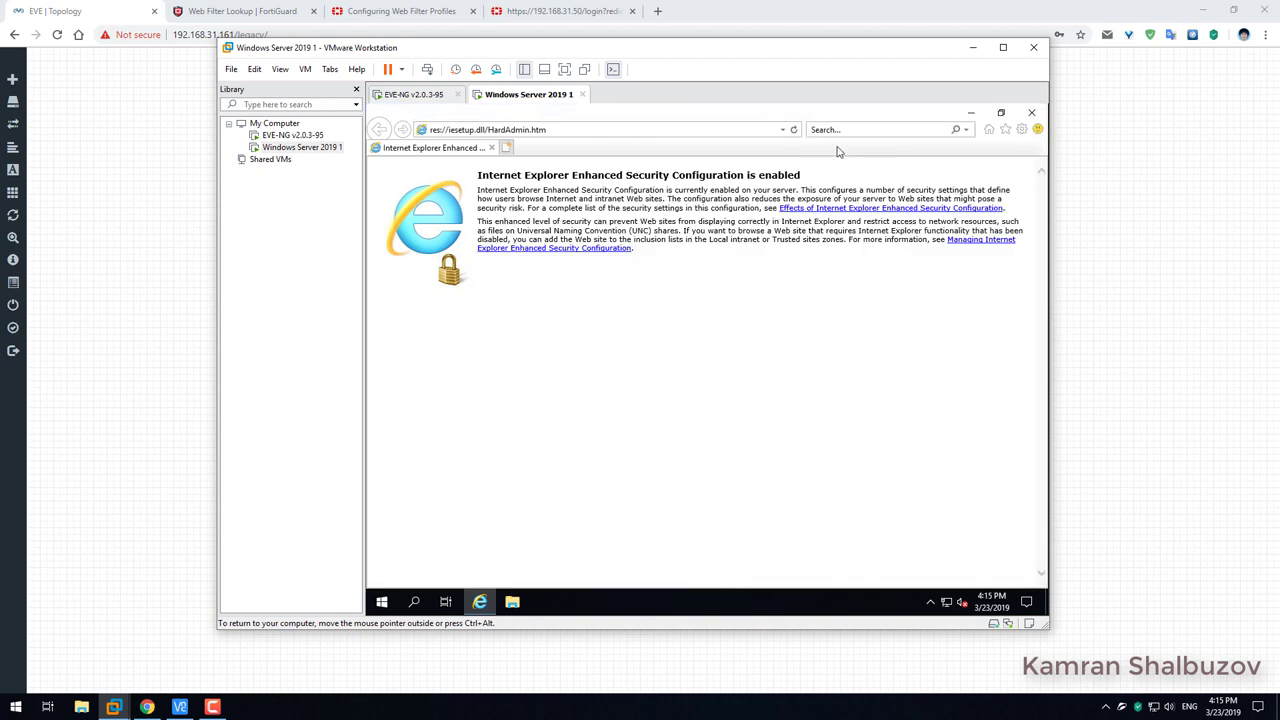
pyautogui.click(593, 133)
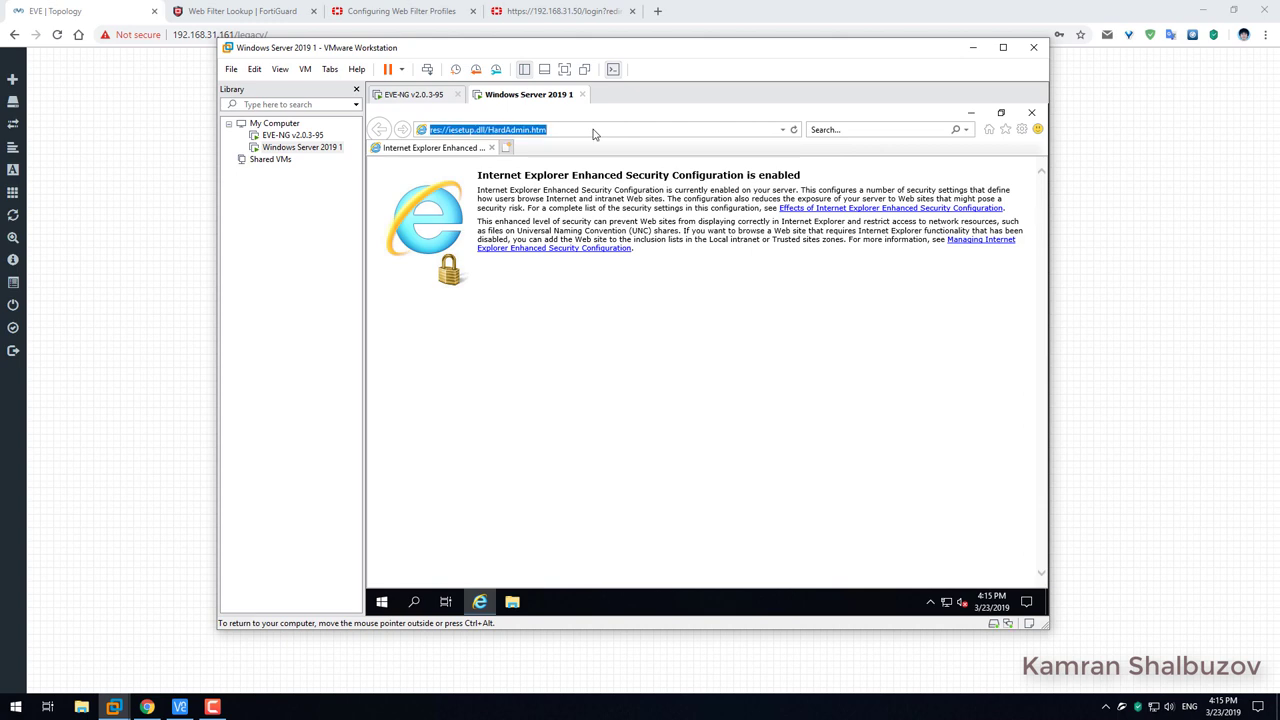
pyautogui.write('http://localhost/certsrv')
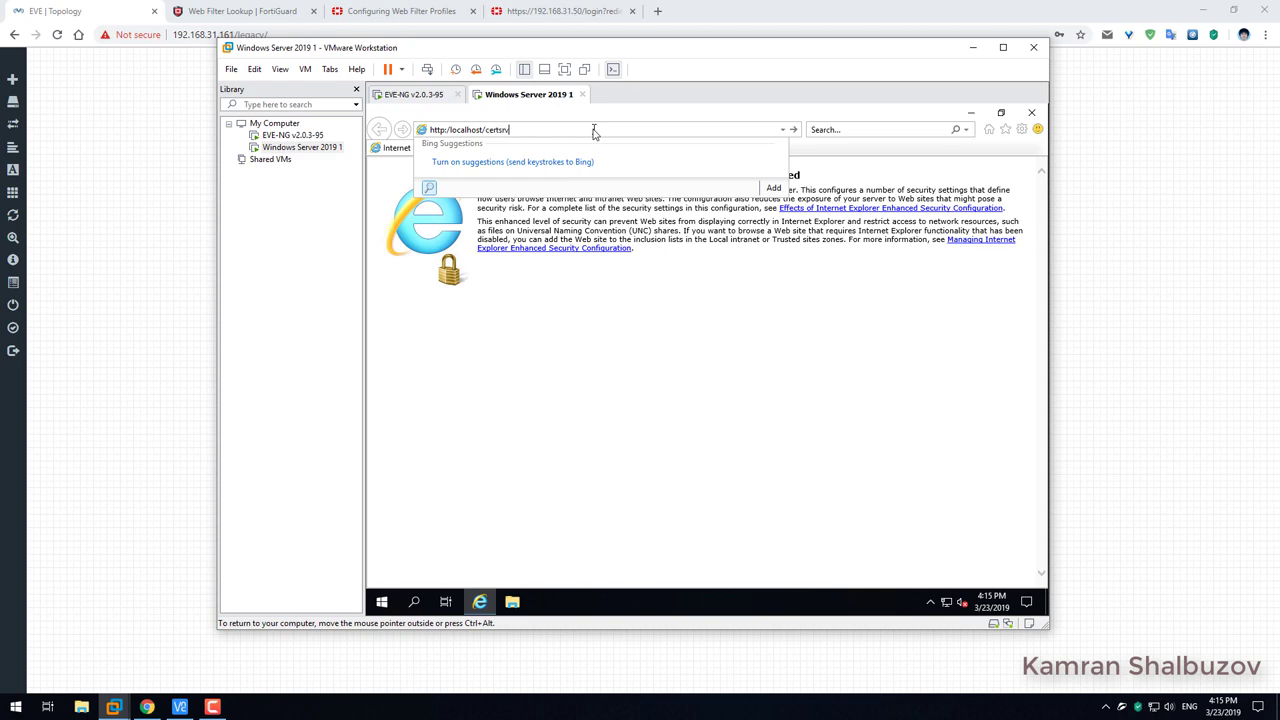
pyautogui.press('Return')
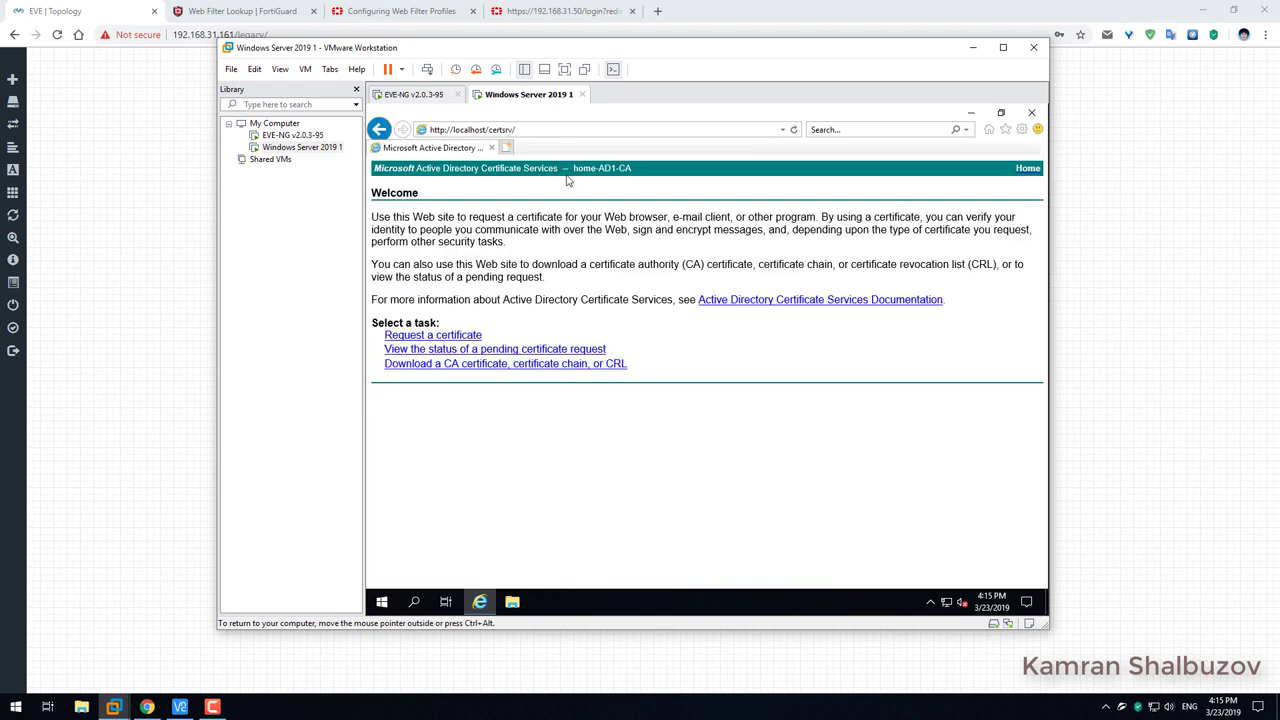
# Start an advanced certificate request to this CA, then bring up Internet Options.
pyautogui.click(466, 337)
pyautogui.click(428, 252)
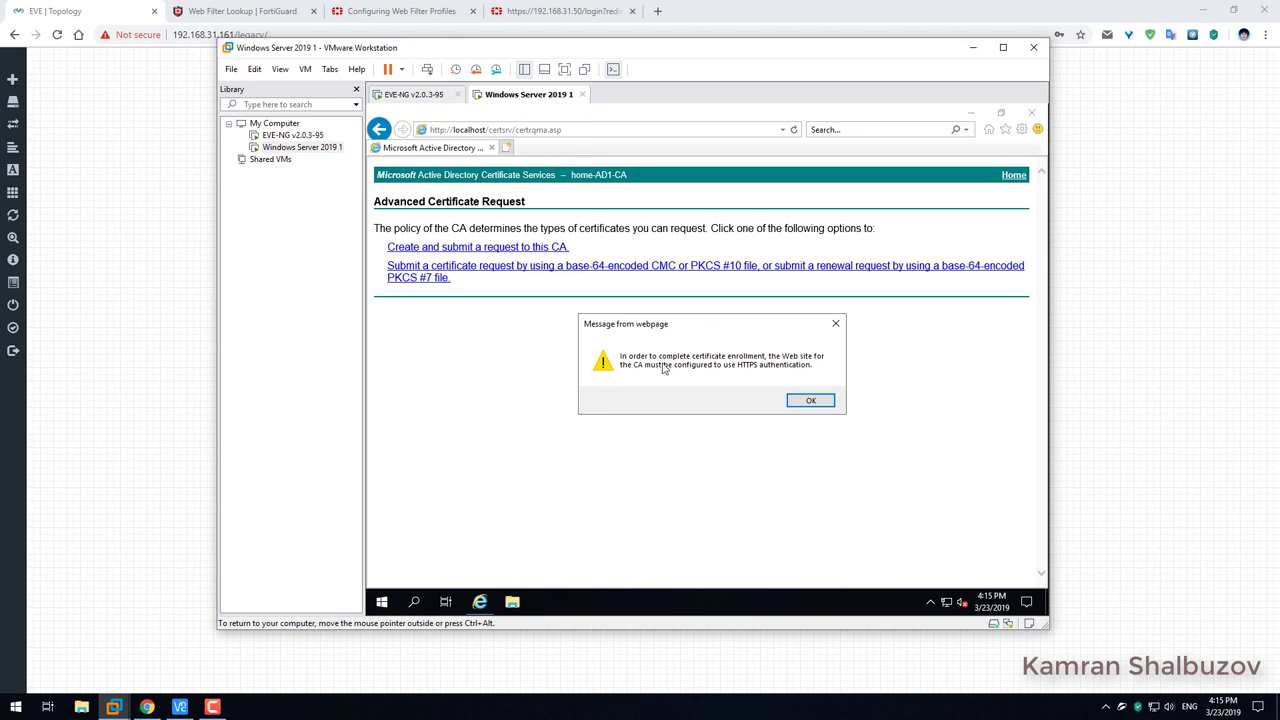
pyautogui.click(808, 402)
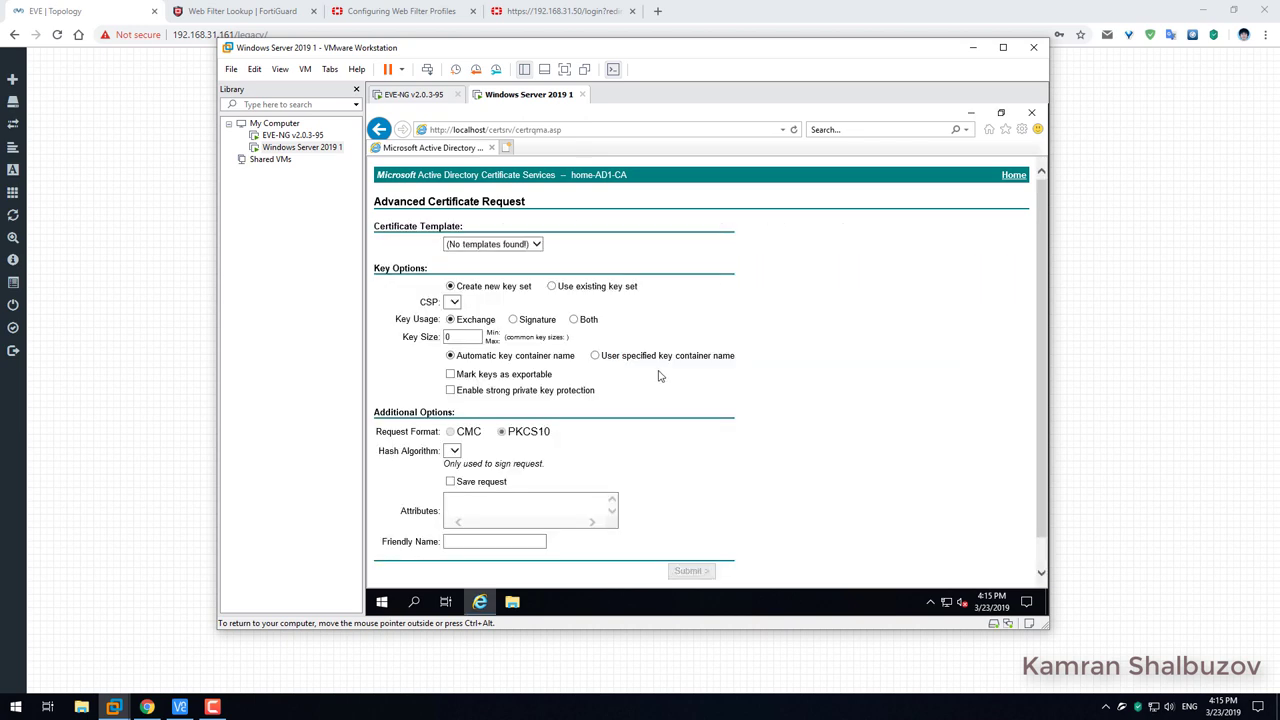
pyautogui.click(534, 244)
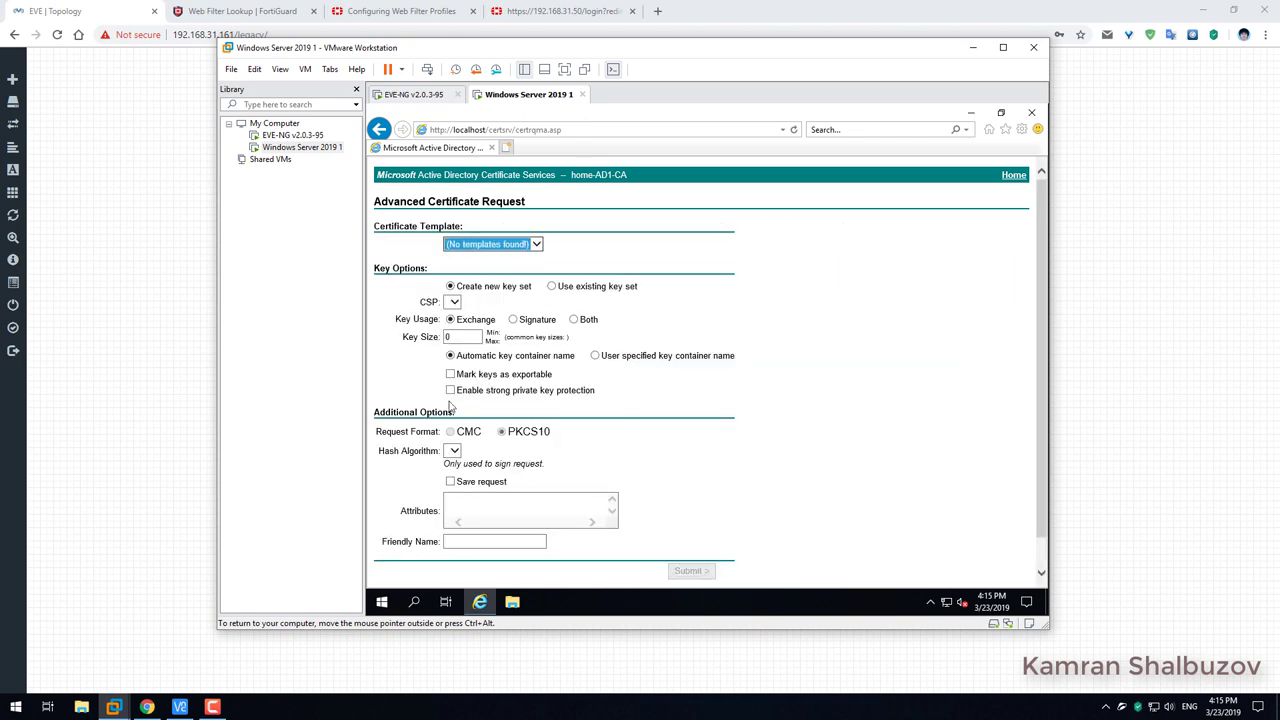
pyautogui.click(1021, 133)
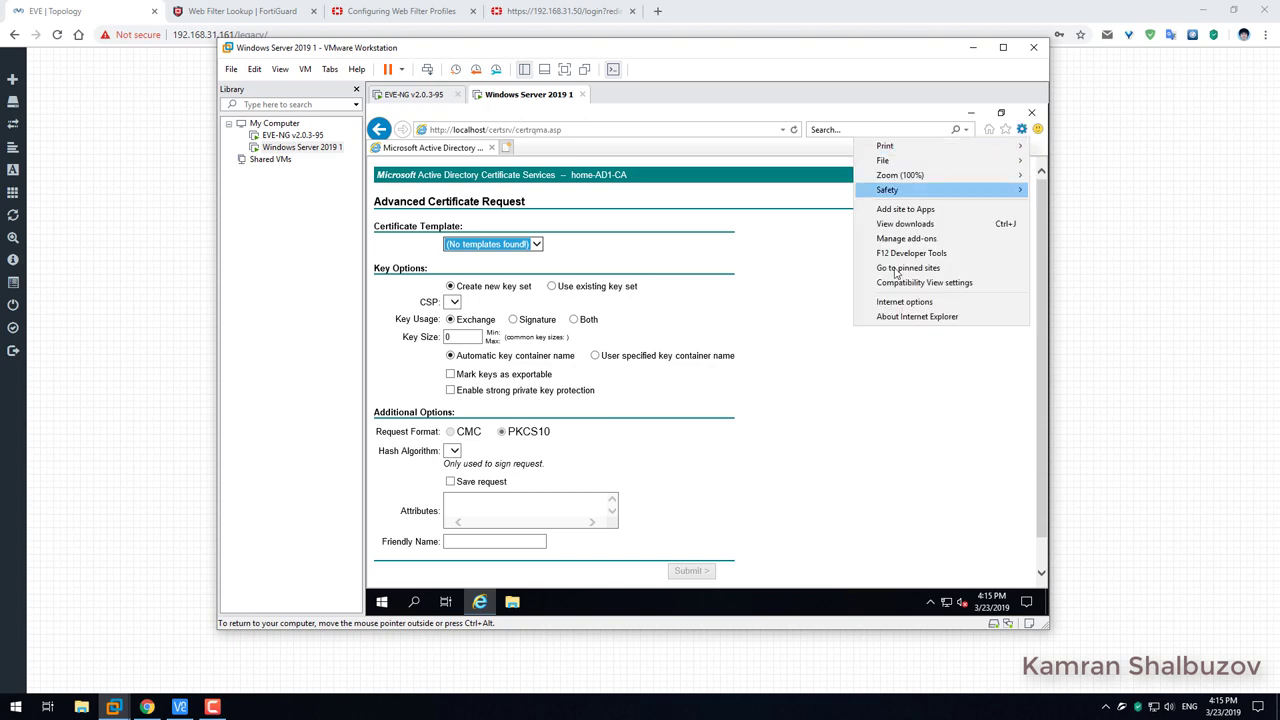
pyautogui.click(885, 304)
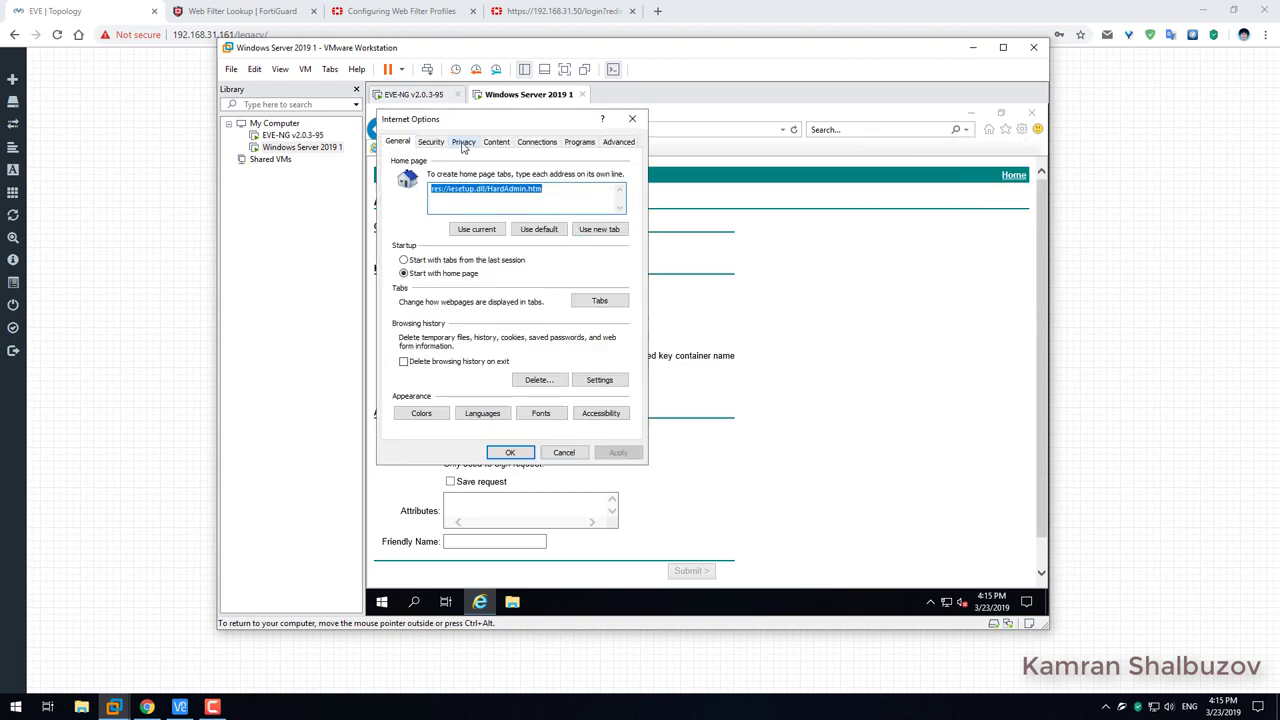
# Bring up the Local intranet zone's Custom level settings at the ActiveX controls section.
pyautogui.click(431, 143)
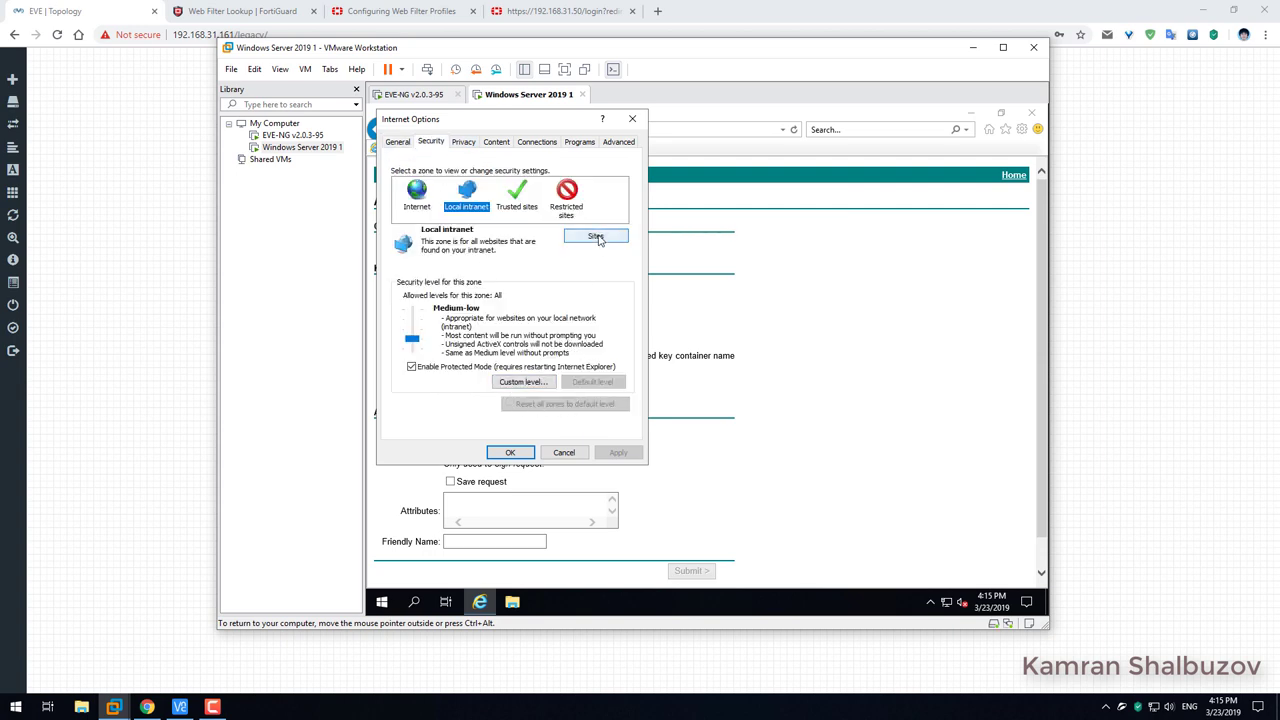
pyautogui.click(540, 383)
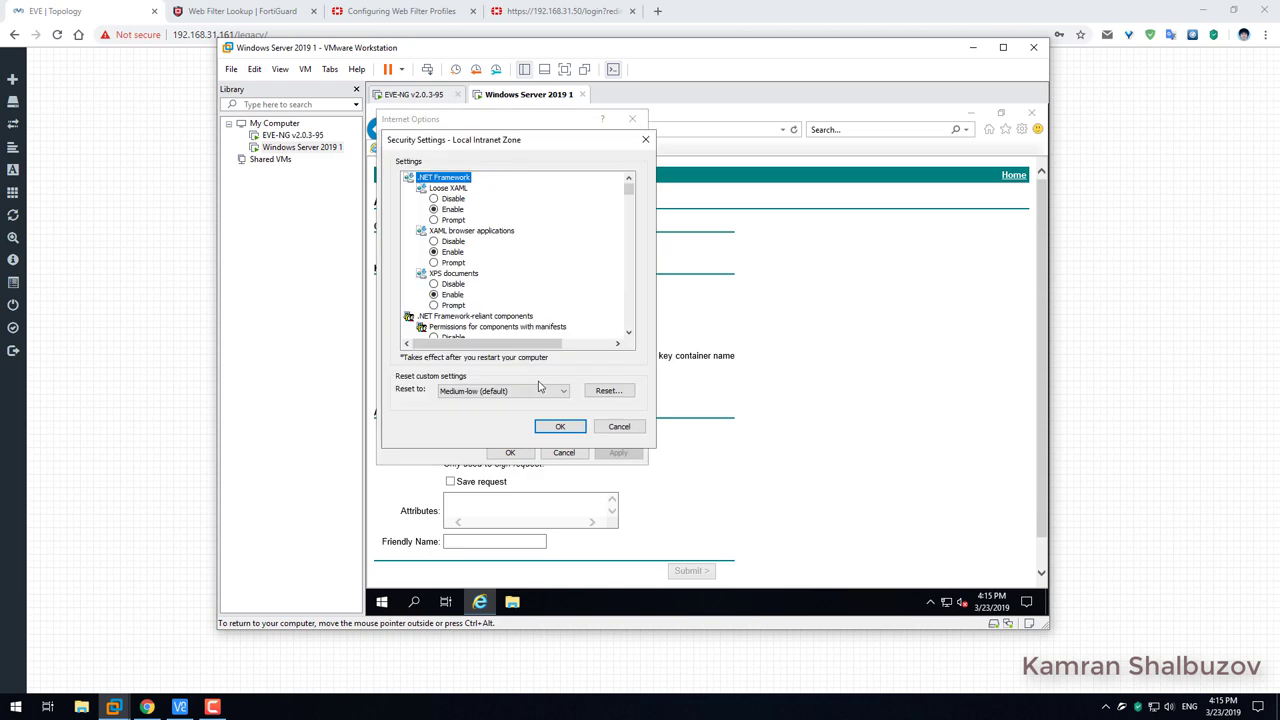
pyautogui.moveTo(630, 334); pyautogui.dragTo(631, 340)
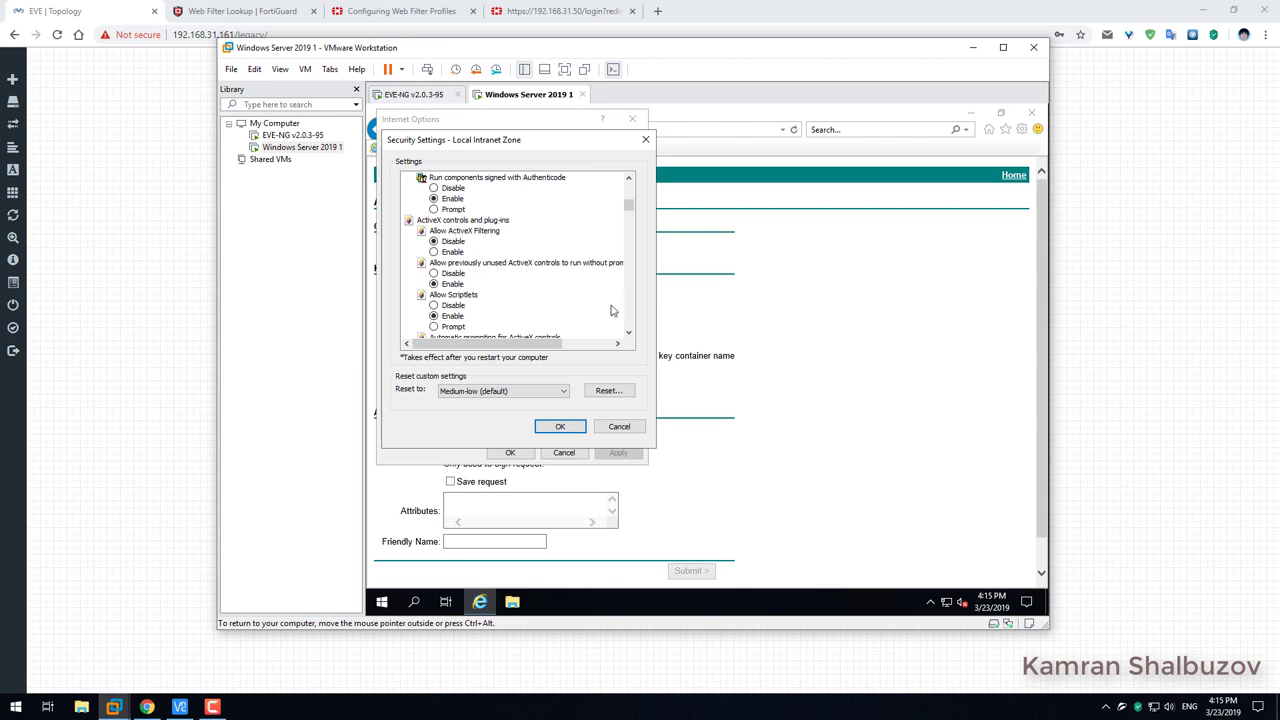
pyautogui.click(629, 336)
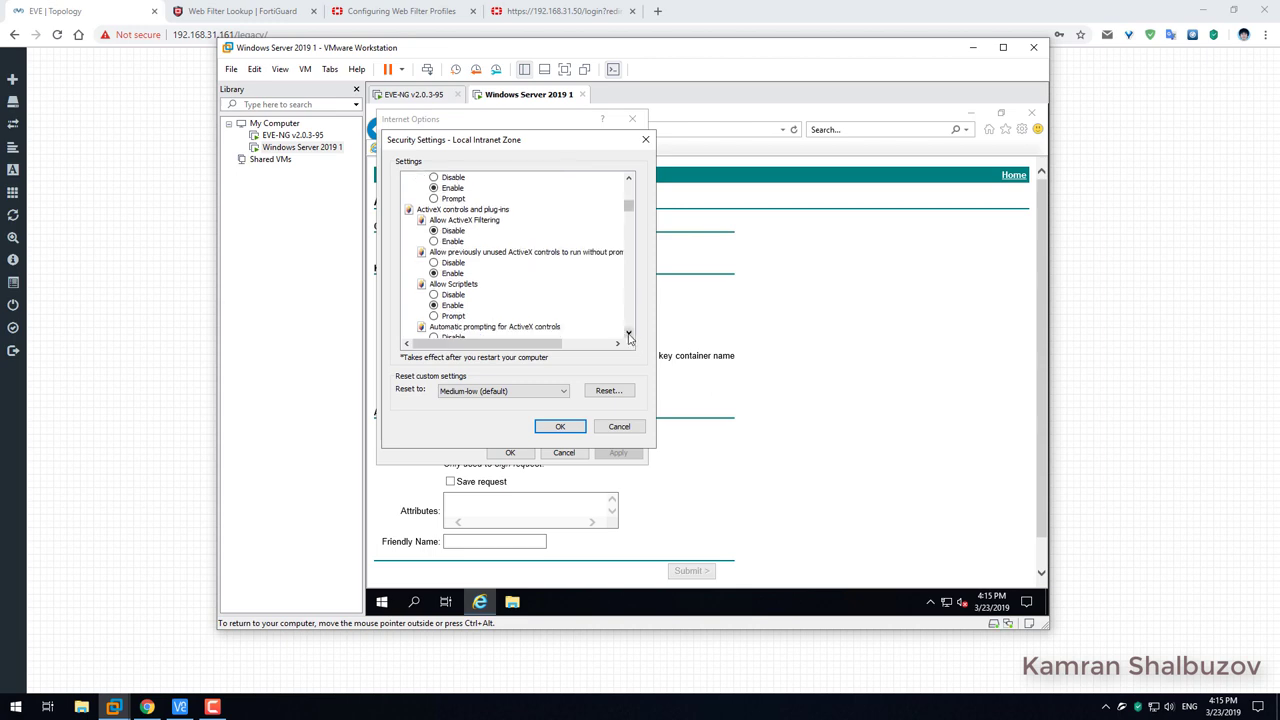
pyautogui.click(629, 336)
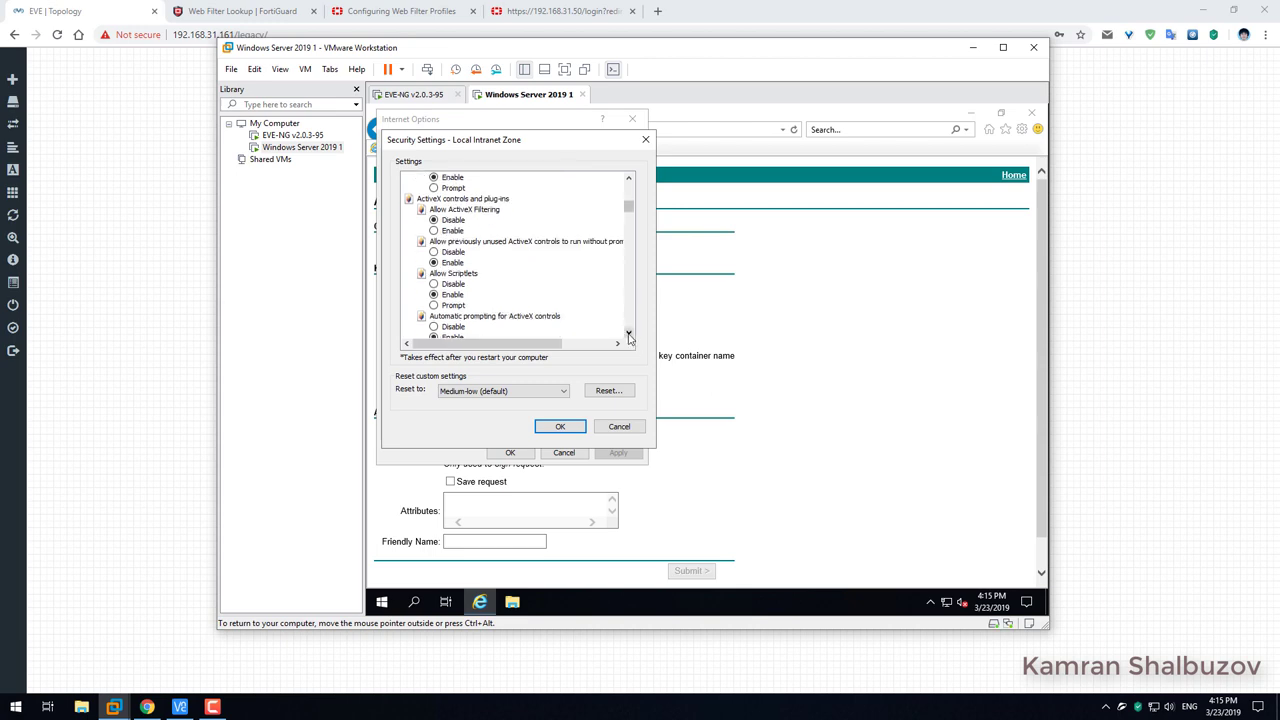
pyautogui.click(629, 336)
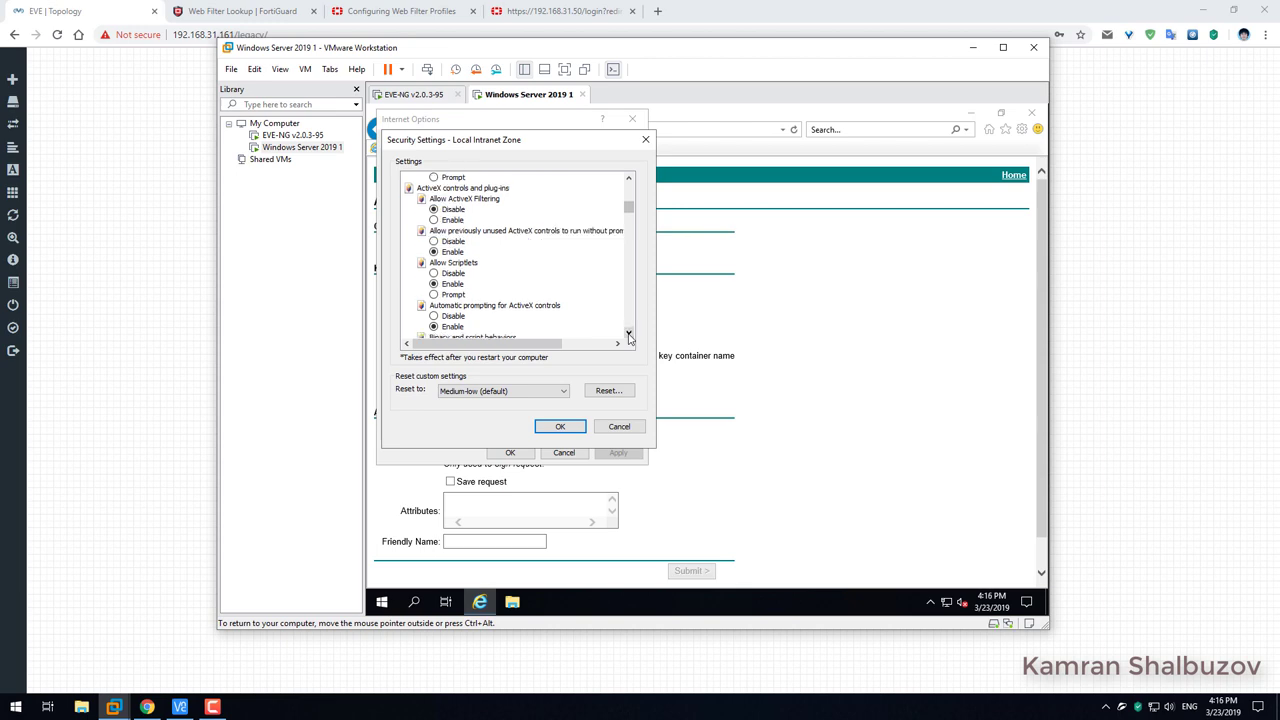
pyautogui.click(629, 336)
pyautogui.click(629, 336)
pyautogui.click(629, 336)
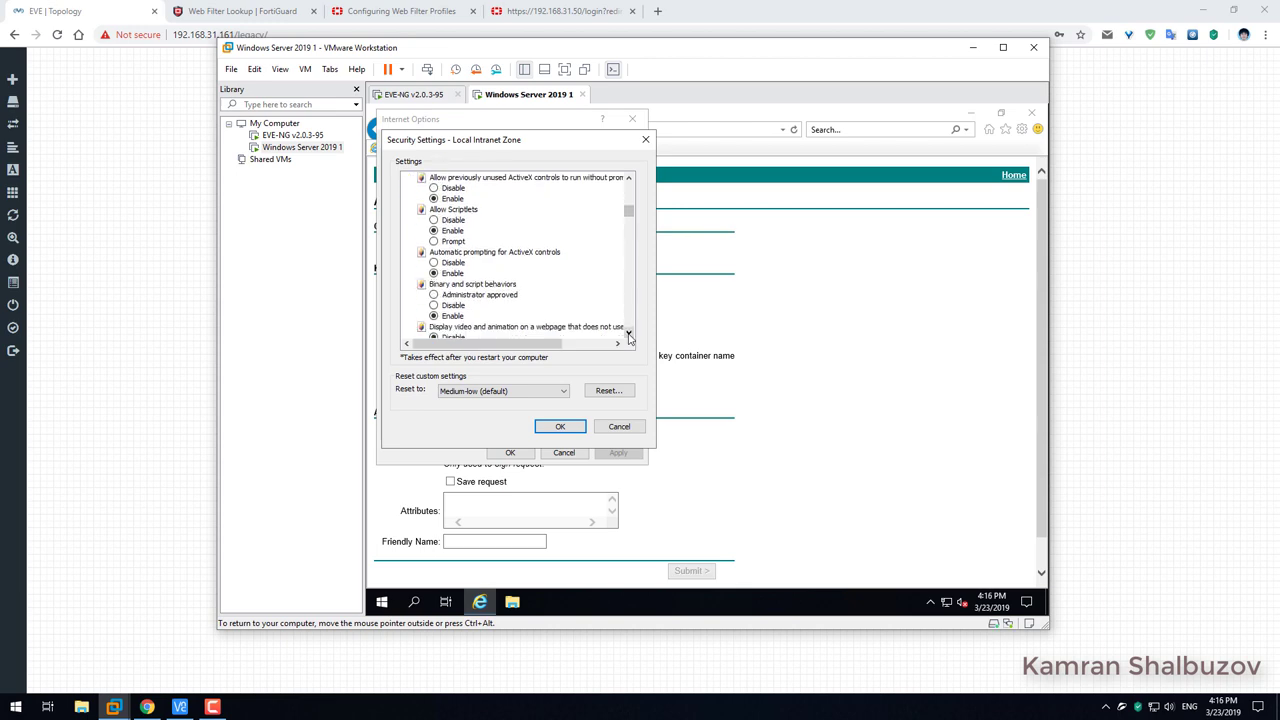
pyautogui.click(629, 336)
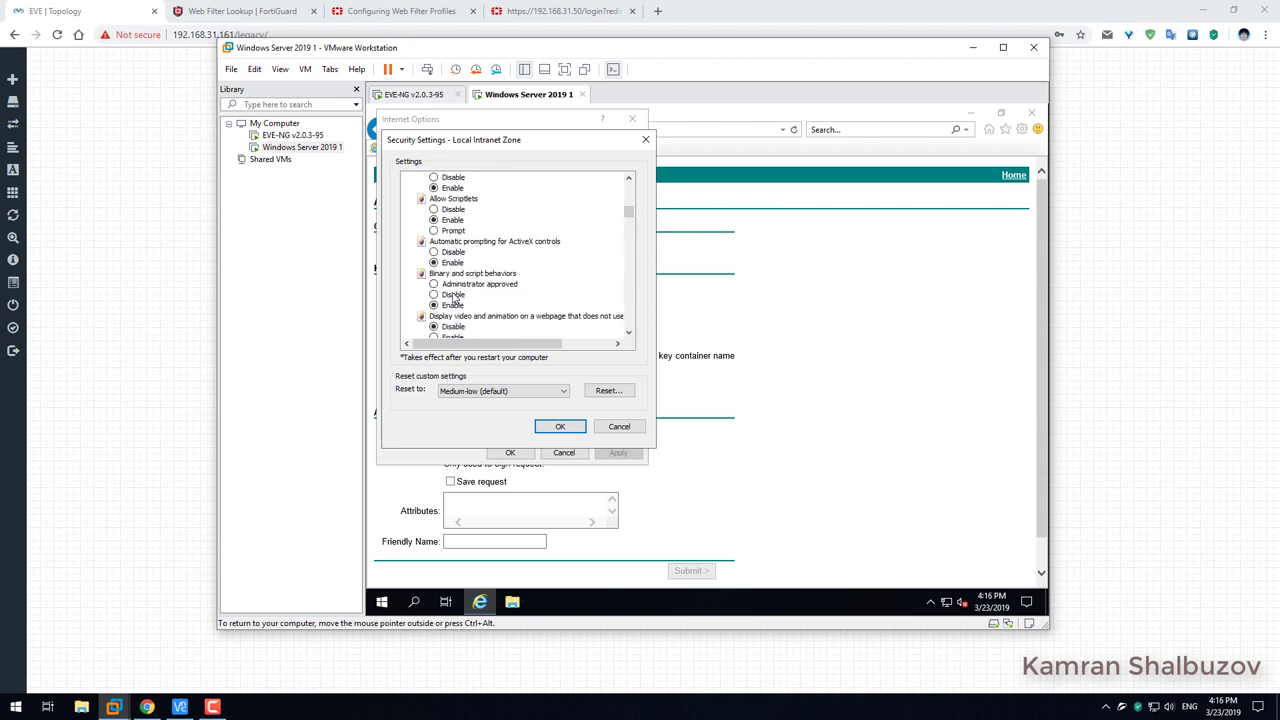
pyautogui.click(629, 336)
pyautogui.click(629, 336)
pyautogui.click(629, 336)
pyautogui.click(629, 336)
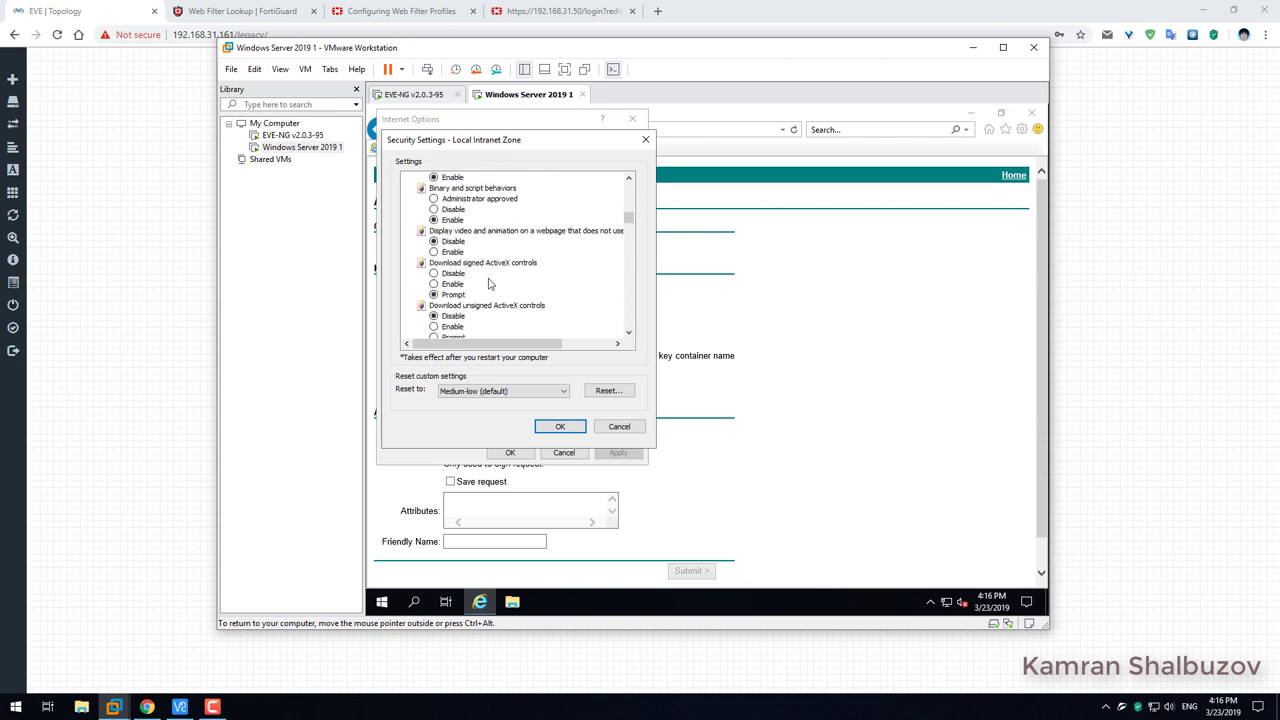
# Enable downloading signed and unsigned ActiveX controls and scripting ActiveX controls not marked safe.
pyautogui.click(435, 285)
pyautogui.click(629, 336)
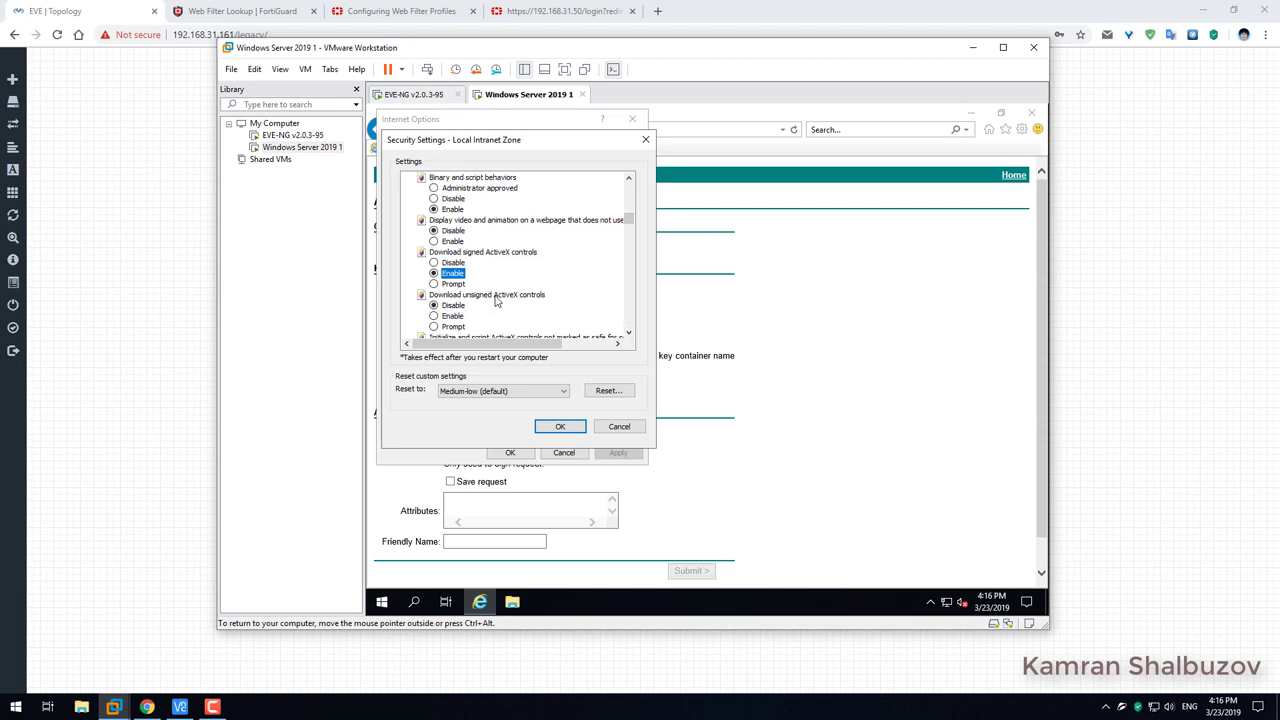
pyautogui.click(452, 317)
pyautogui.click(630, 336)
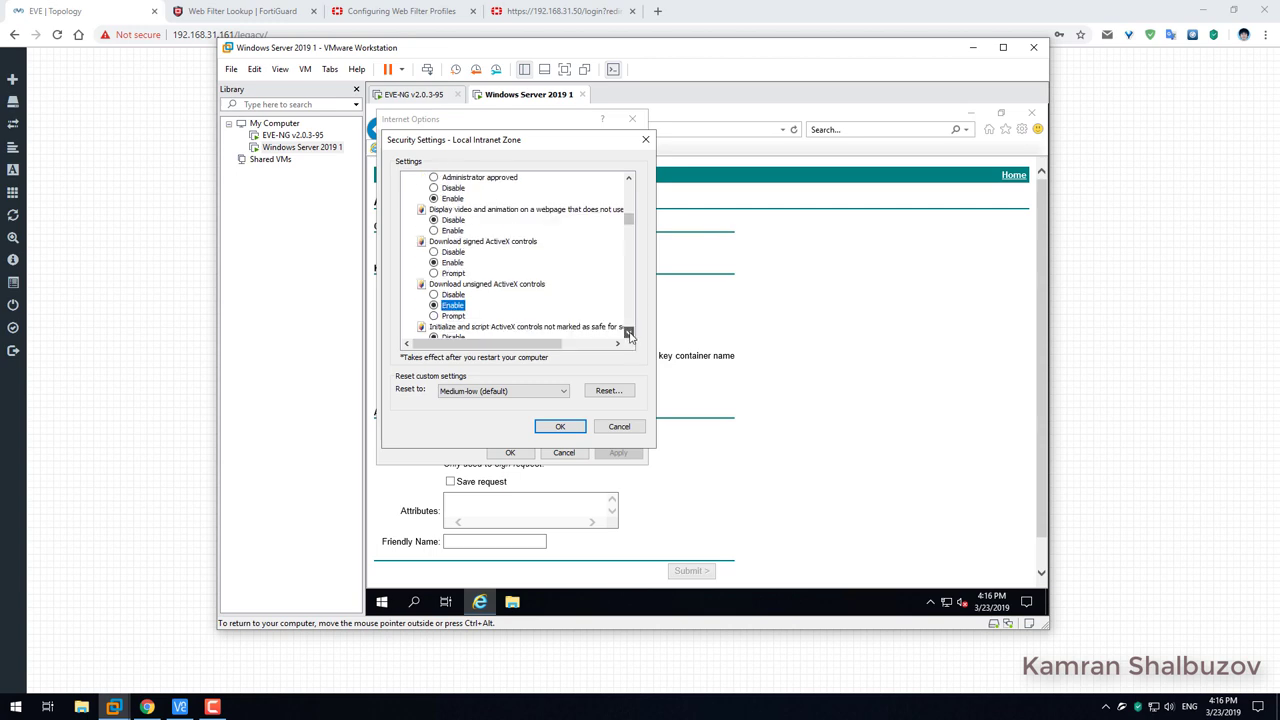
pyautogui.click(630, 336)
pyautogui.click(630, 336)
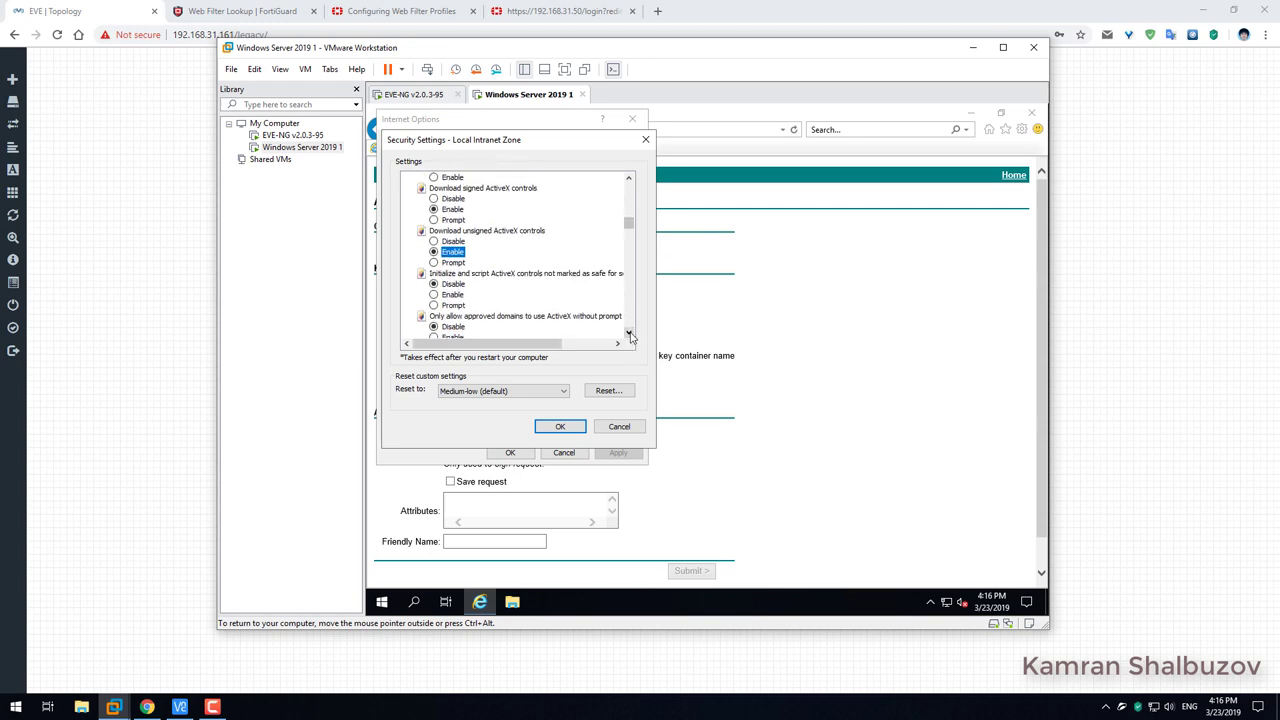
pyautogui.click(452, 294)
# Enable unsafe ActiveX initialization and antimalware scanning, then save and confirm the zone change.
pyautogui.click(628, 334)
pyautogui.click(628, 334)
pyautogui.click(628, 334)
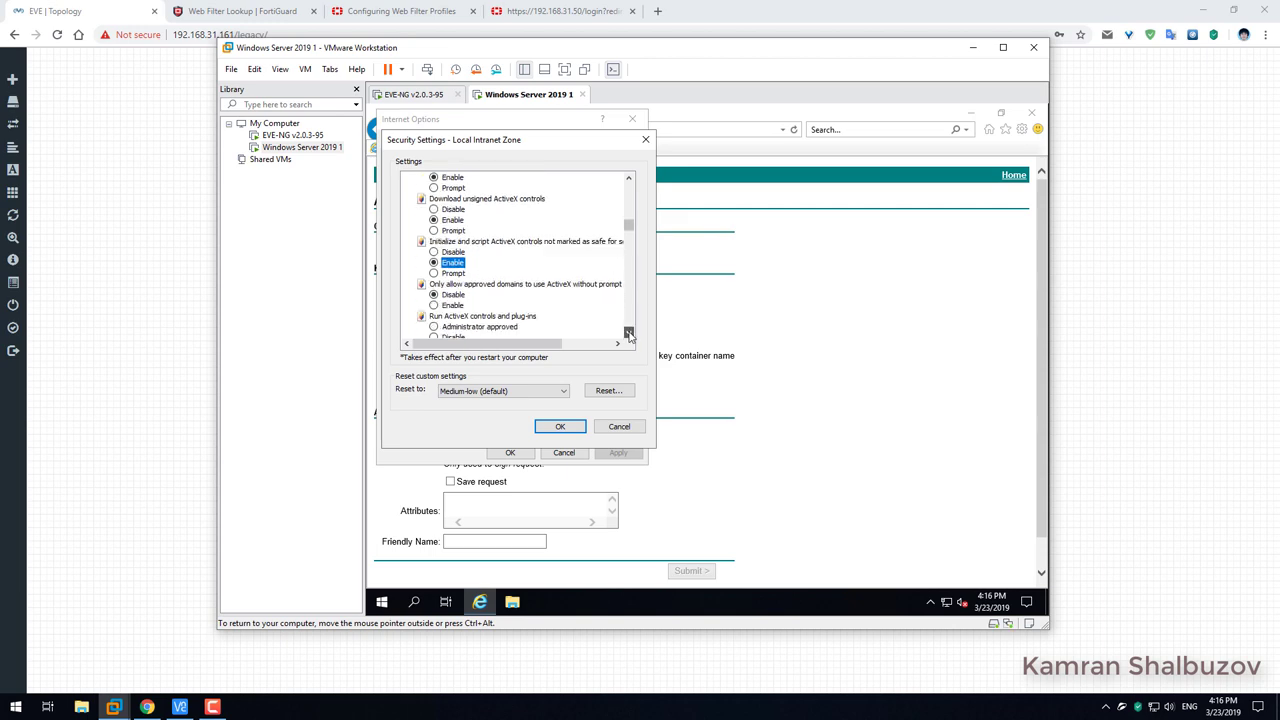
pyautogui.click(628, 334)
pyautogui.click(628, 334)
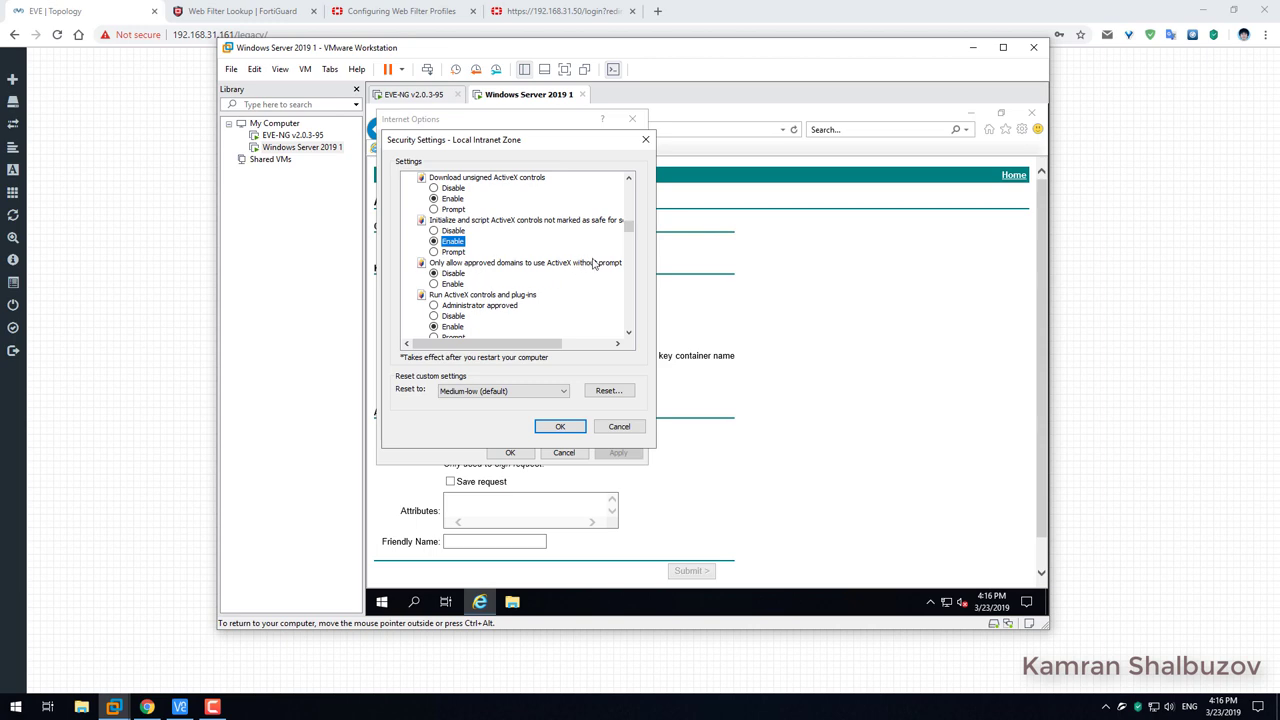
pyautogui.click(628, 334)
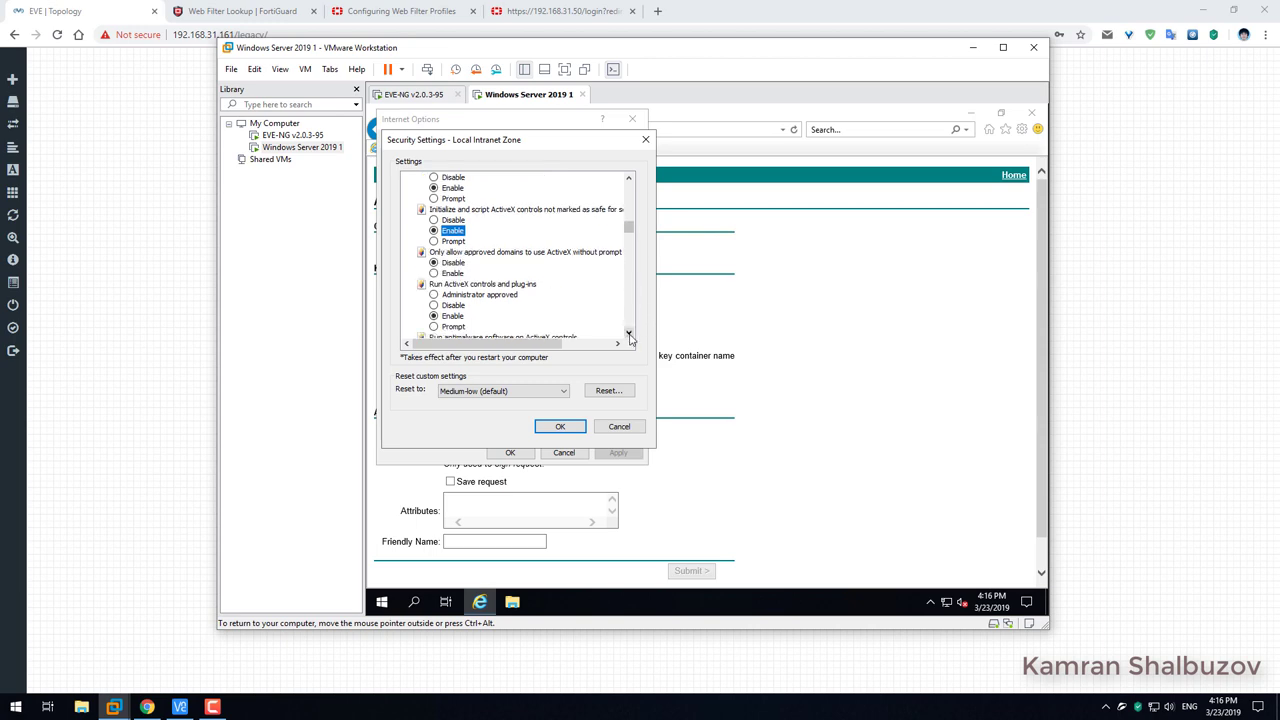
pyautogui.click(628, 334)
pyautogui.click(628, 334)
pyautogui.click(628, 334)
pyautogui.click(628, 334)
pyautogui.click(628, 334)
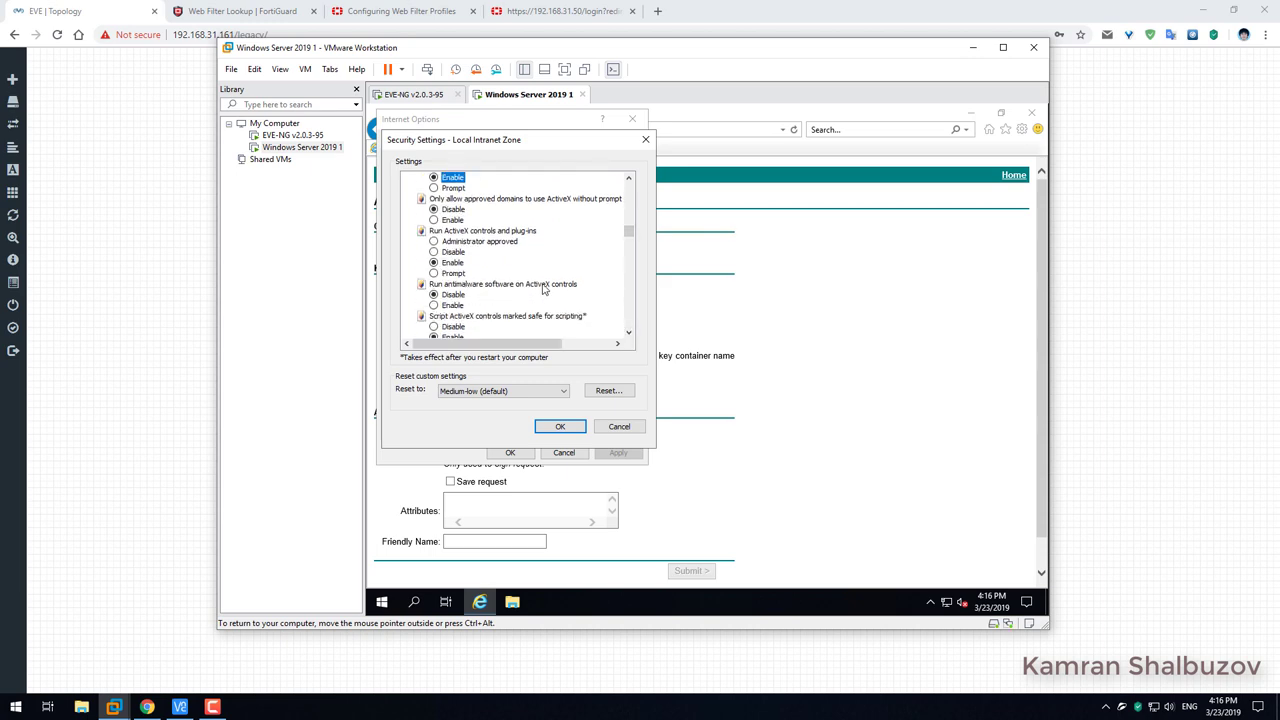
pyautogui.click(452, 305)
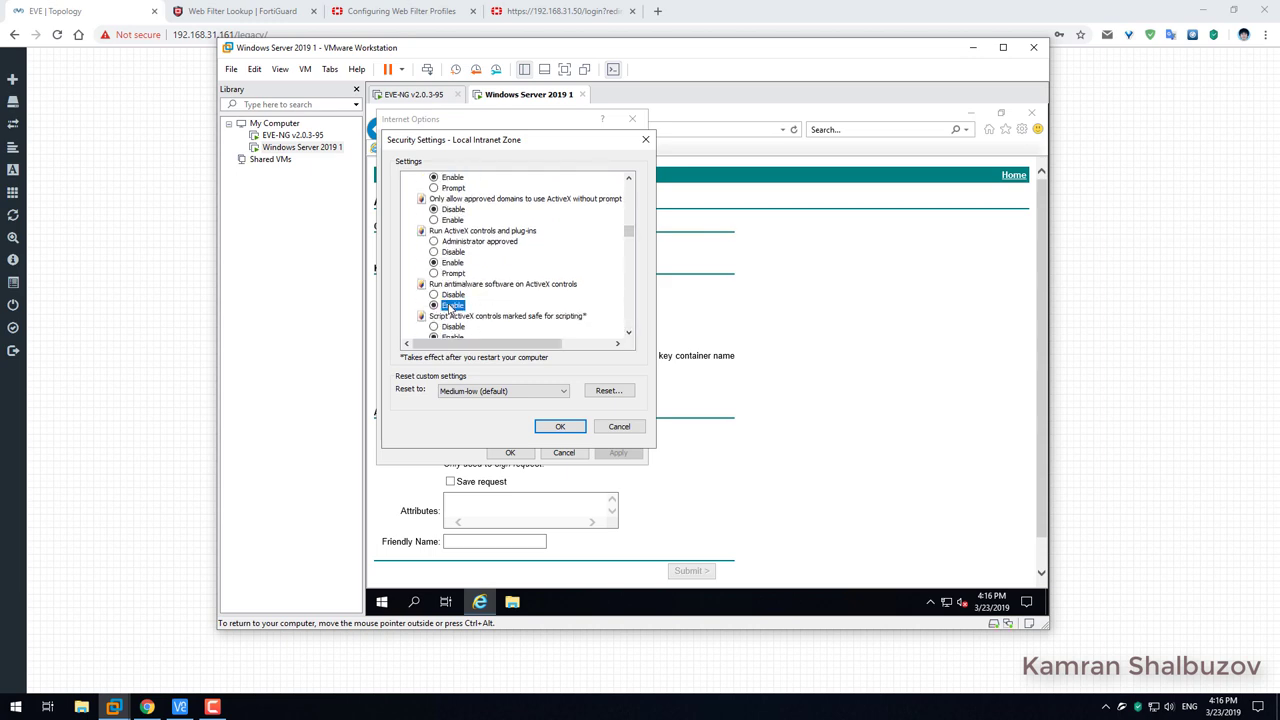
pyautogui.click(628, 334)
pyautogui.click(628, 334)
pyautogui.click(628, 334)
pyautogui.click(628, 334)
pyautogui.click(628, 334)
pyautogui.click(628, 334)
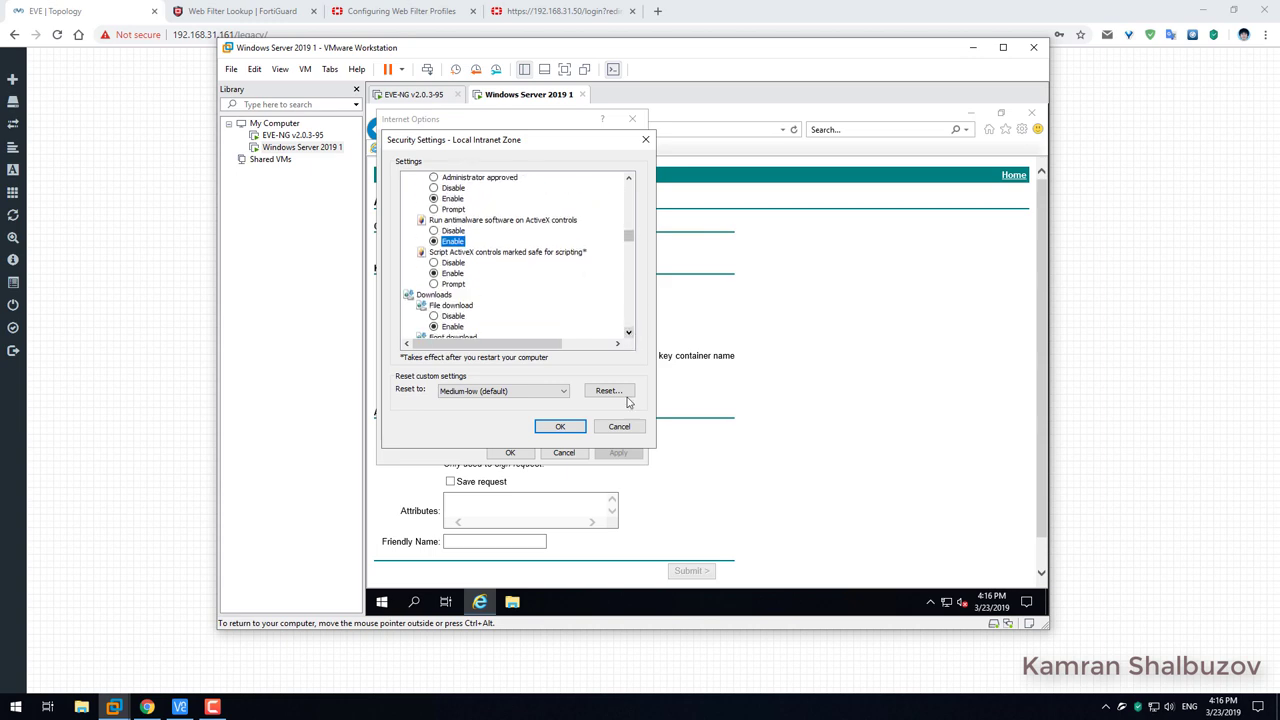
pyautogui.click(560, 426)
pyautogui.click(678, 365)
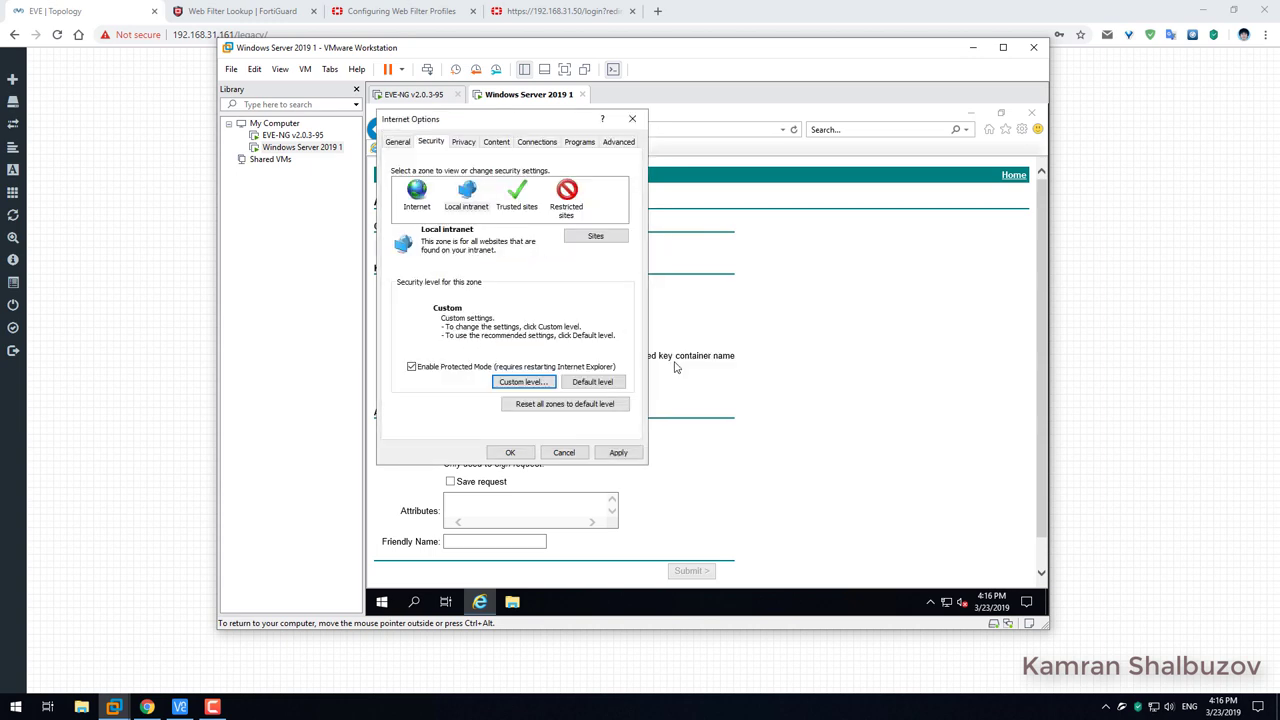
# Copy the certificate request page address and restart Internet Explorer.
pyautogui.click(510, 452)
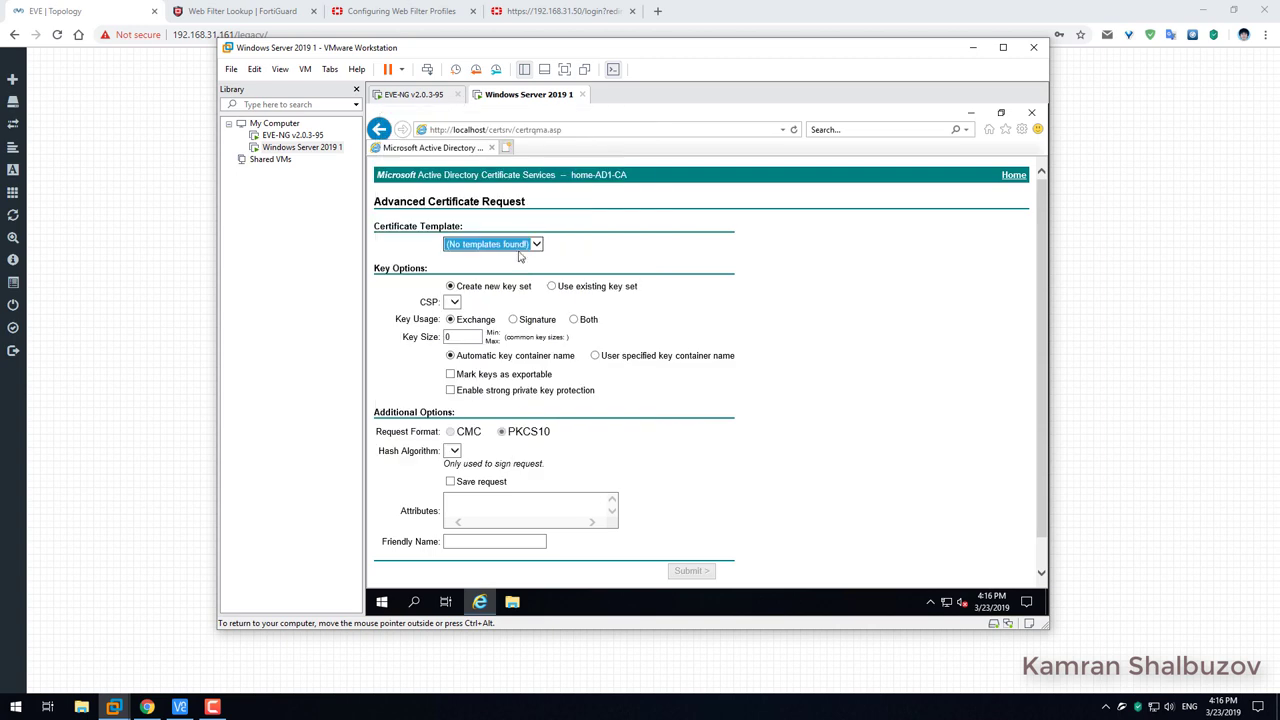
pyautogui.click(566, 130)
pyautogui.rightClick(566, 131)
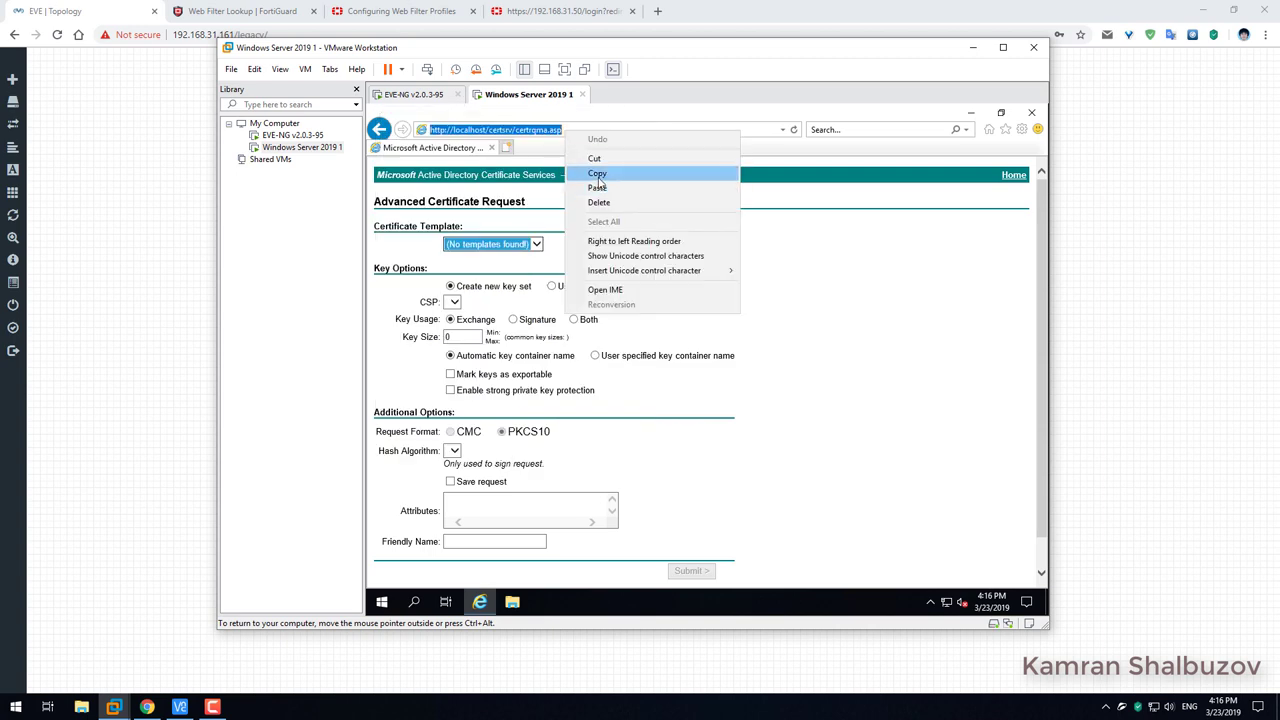
pyautogui.click(597, 175)
pyautogui.click(1034, 115)
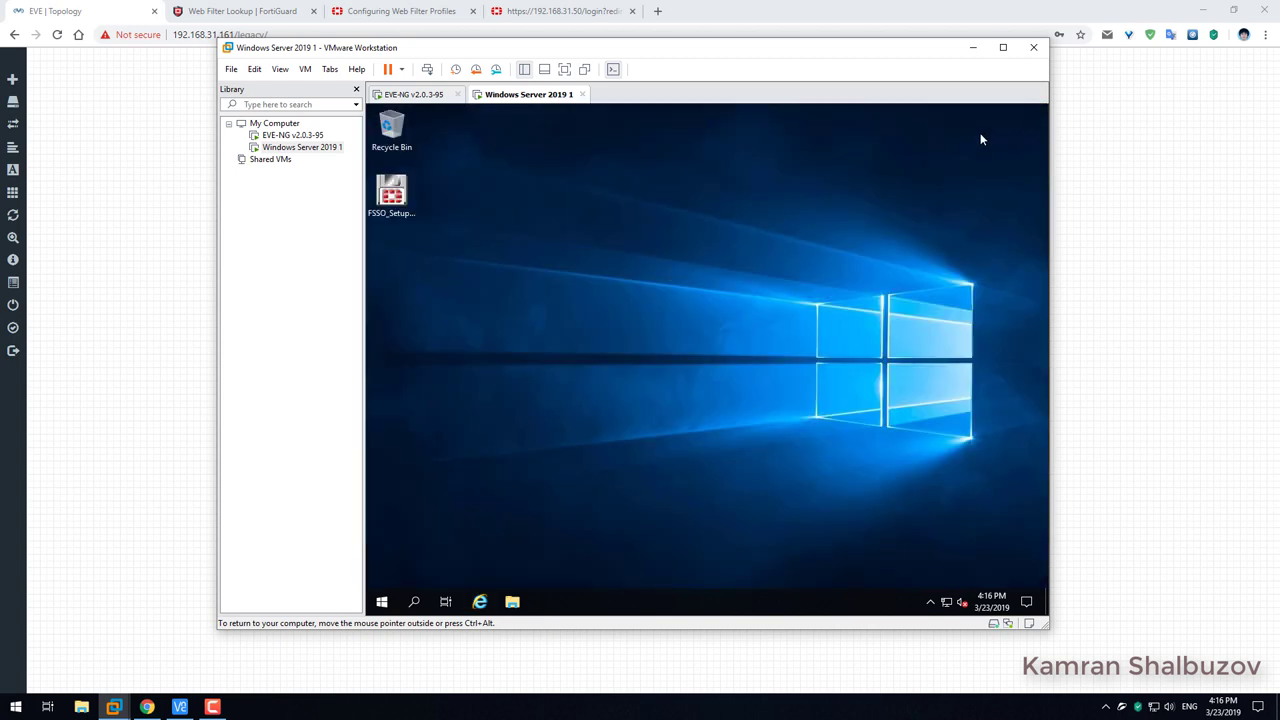
pyautogui.click(480, 600)
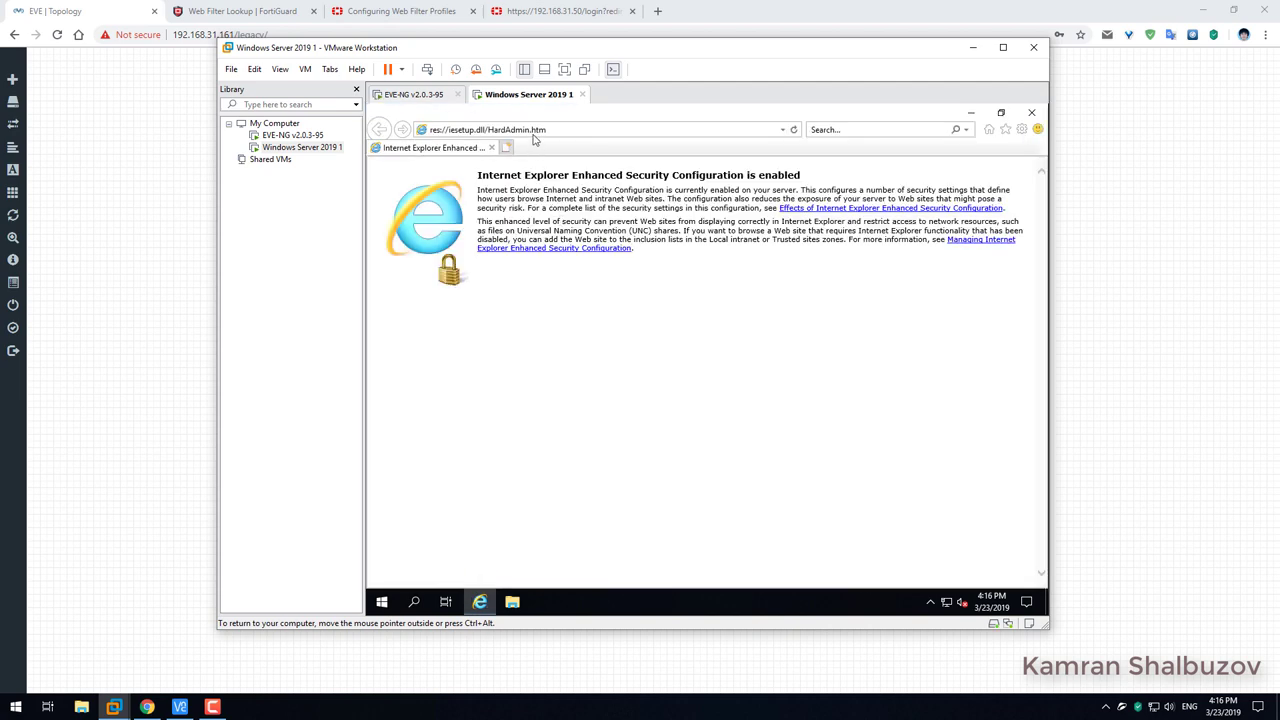
# Load the copied certrqma.asp address, allow the certificate operation, and dismiss the no-templates error.
pyautogui.click(535, 130)
pyautogui.rightClick(535, 131)
pyautogui.click(573, 185)
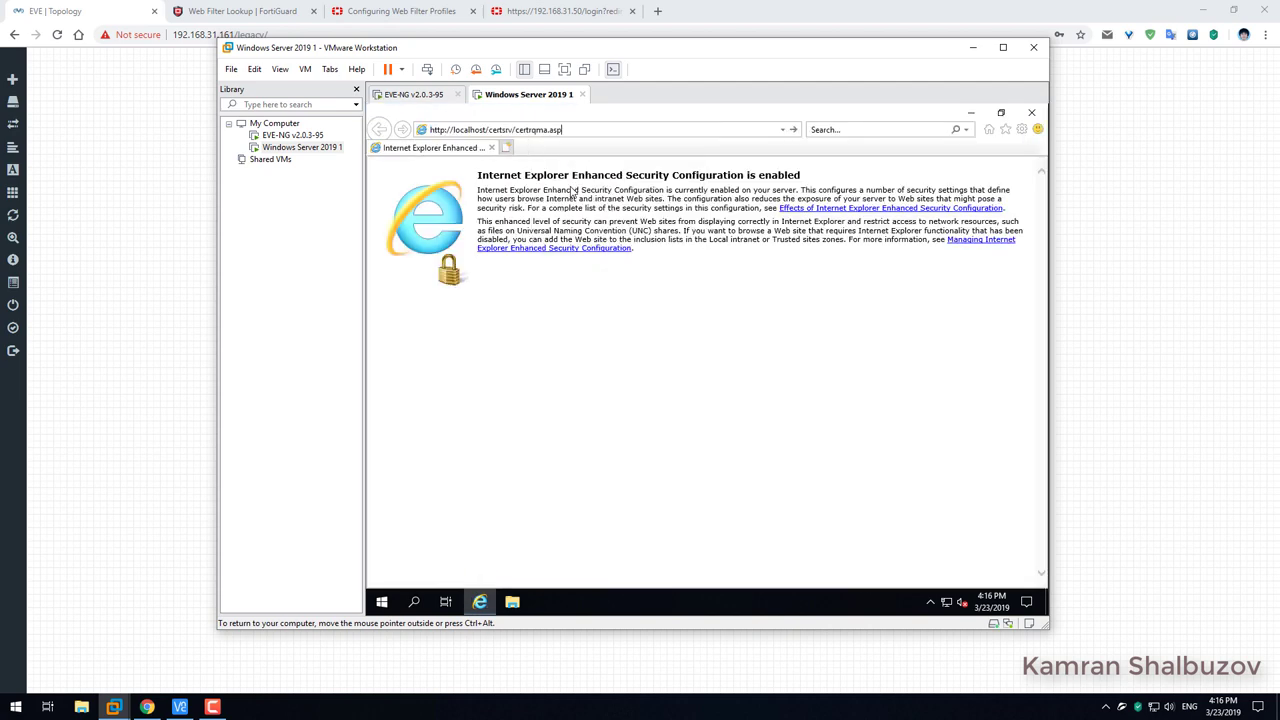
pyautogui.press('Return')
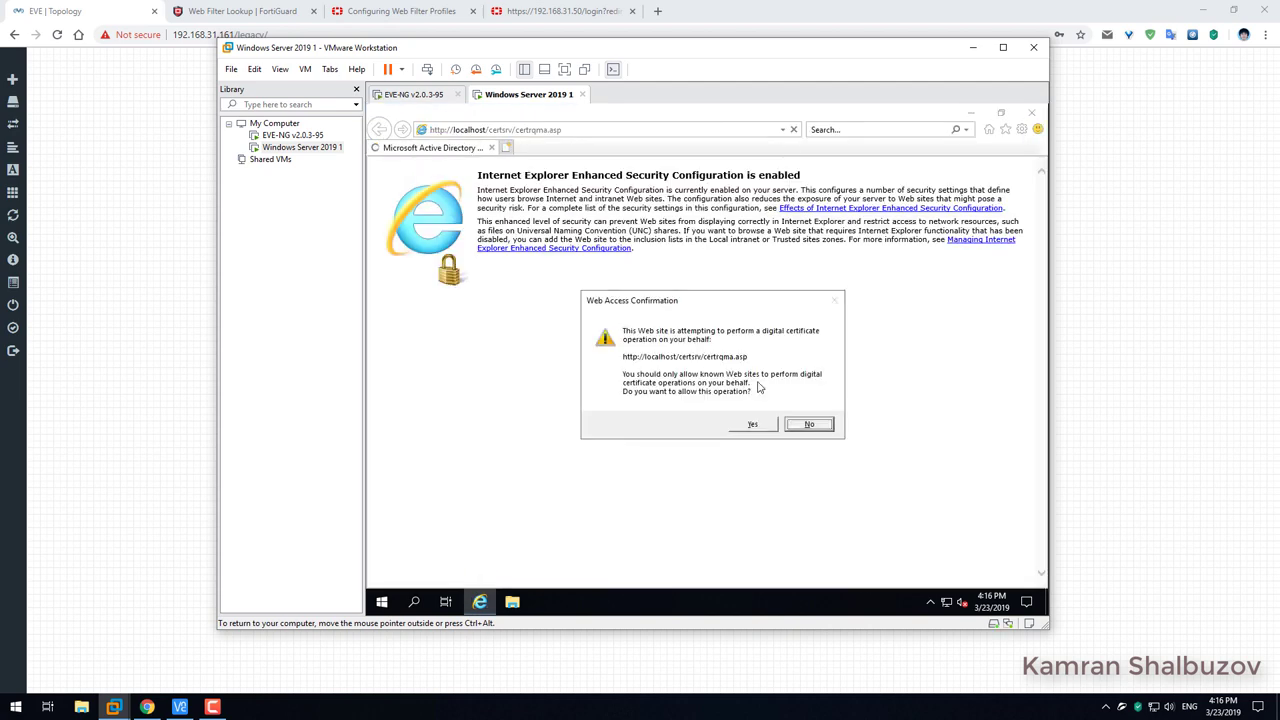
pyautogui.click(765, 425)
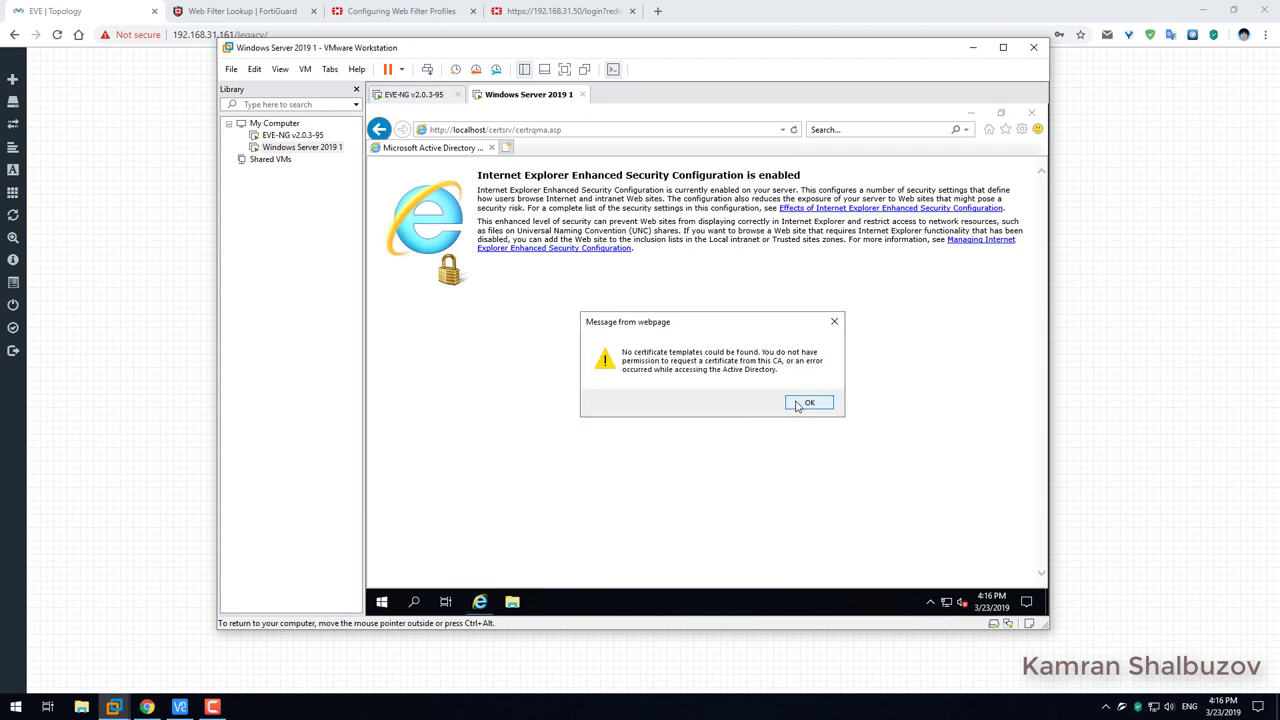
pyautogui.click(797, 406)
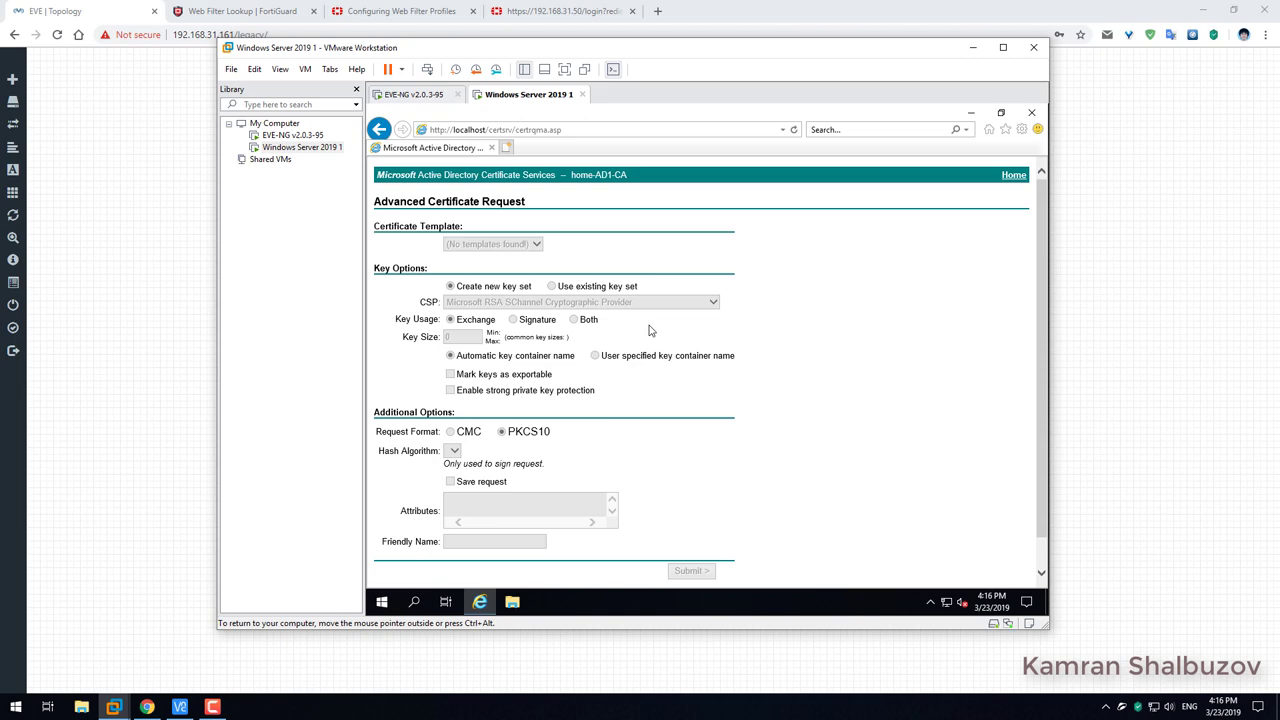
pyautogui.tripleClick(531, 203)
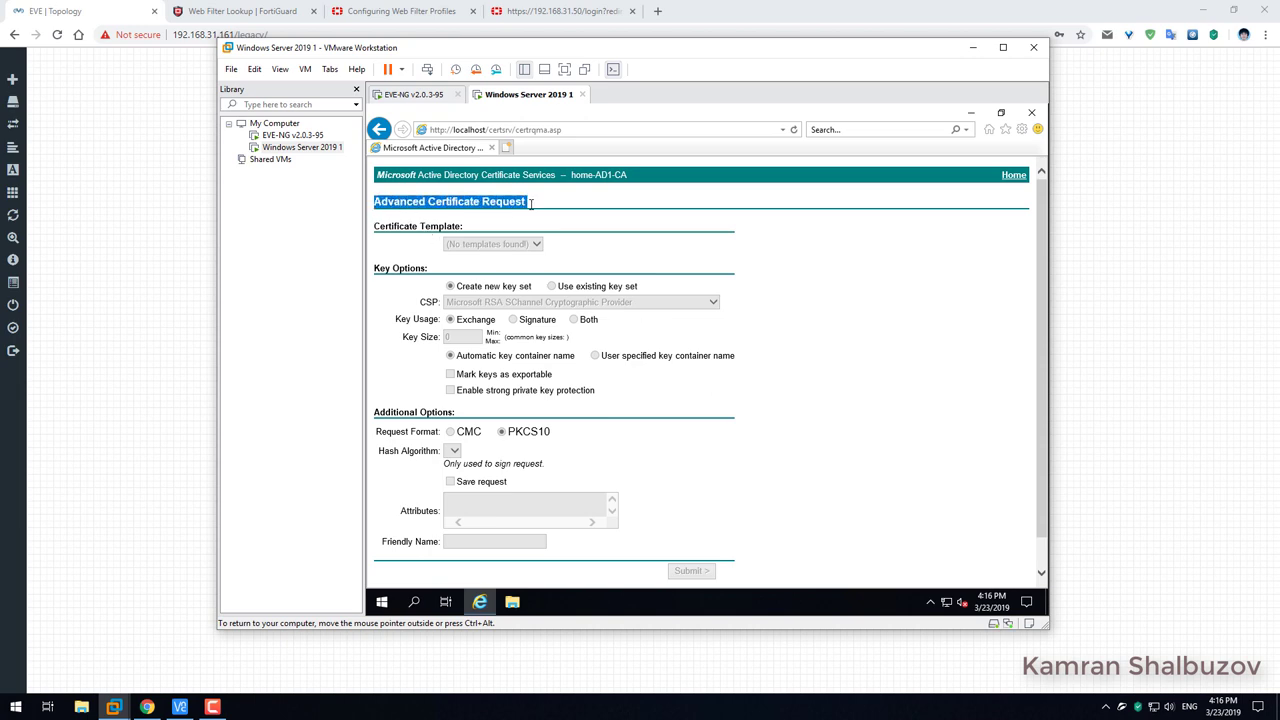
pyautogui.scroll(-1, 558, 420)
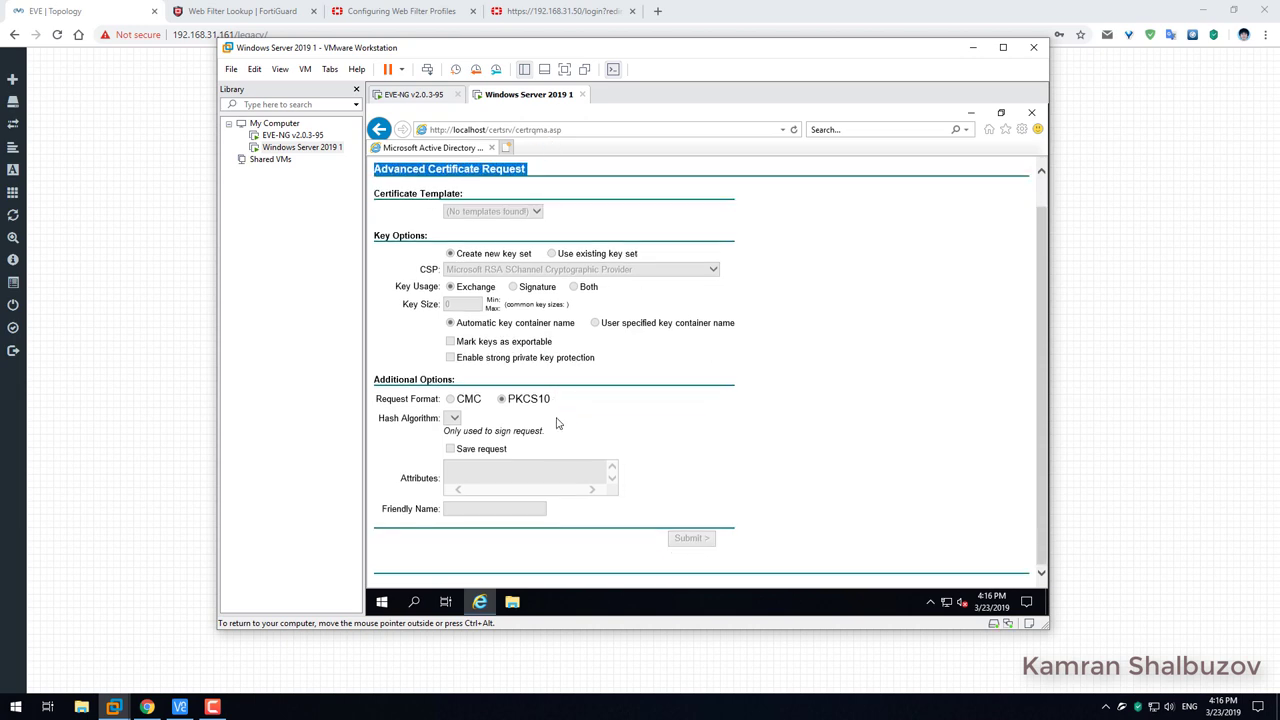
pyautogui.scroll(1, 560, 428)
pyautogui.click(581, 130)
pyautogui.click(581, 130)
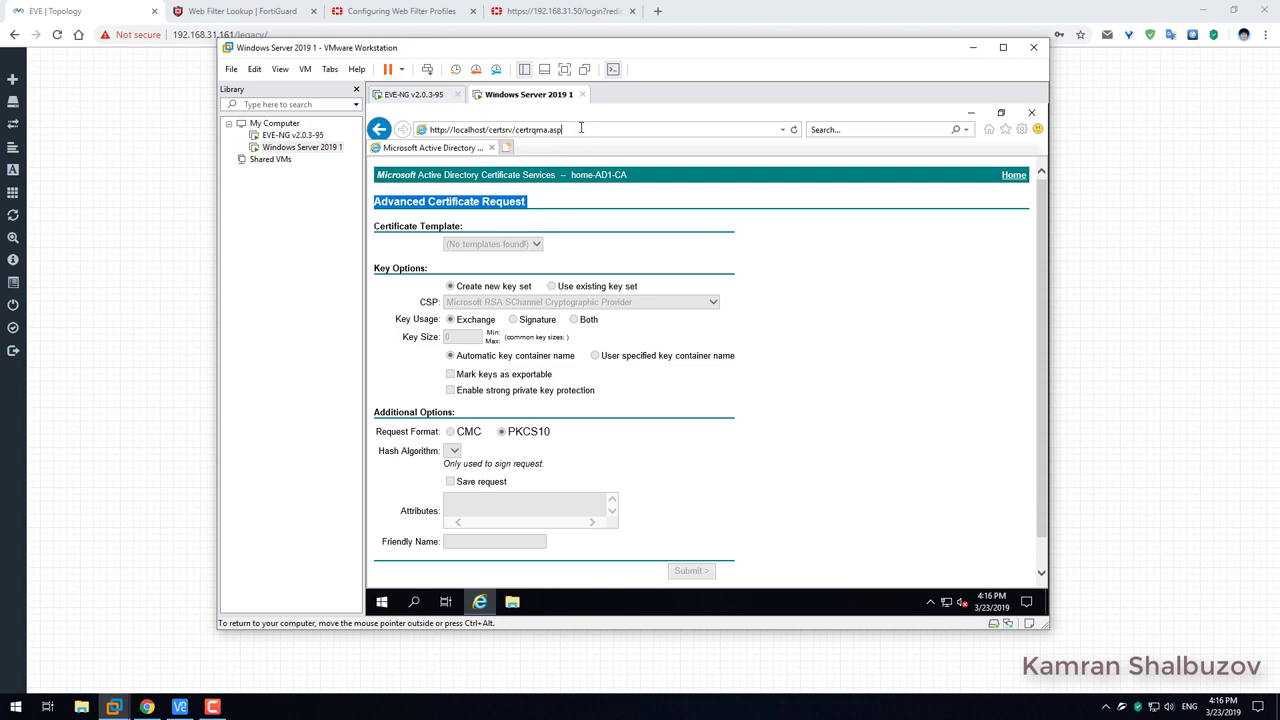
pyautogui.tripleClick(517, 130)
pyautogui.click(526, 131)
pyautogui.press('BackSpace')
pyautogui.press('BackSpace')
pyautogui.press('BackSpace')
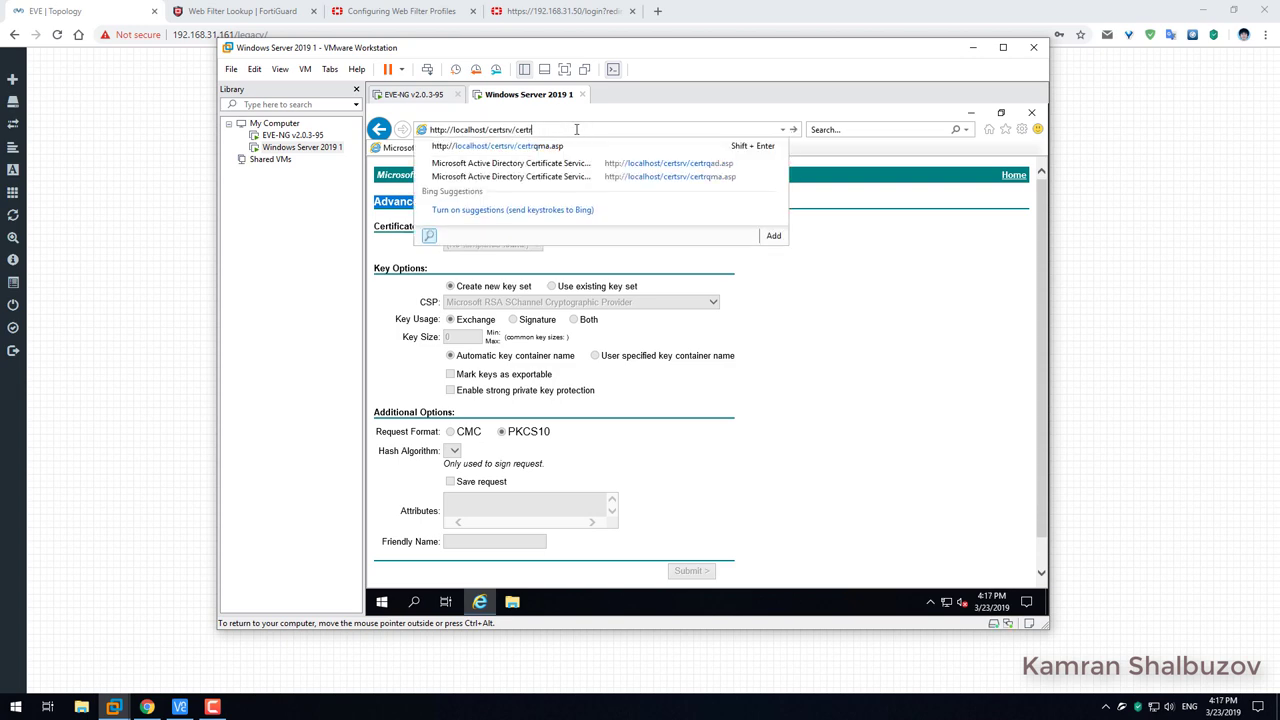
pyautogui.press('Return')
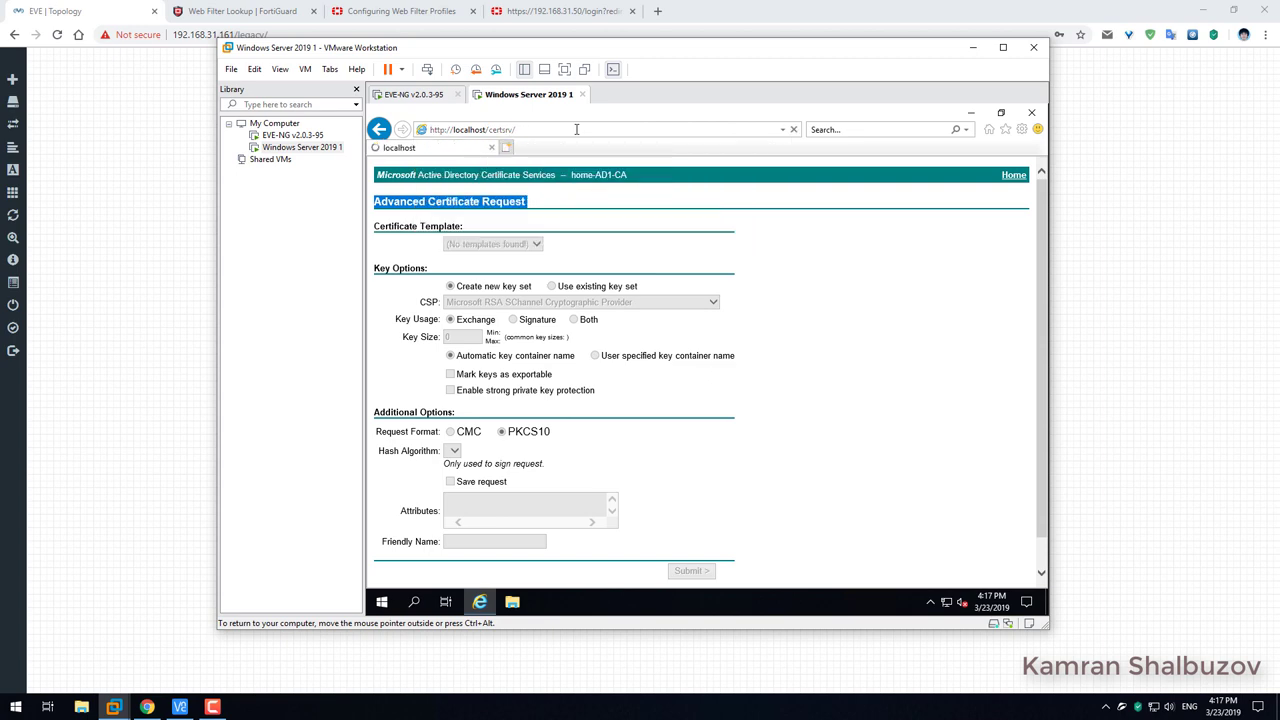
# Create a new advanced certificate request again and dismiss the no-templates error.
pyautogui.click(425, 341)
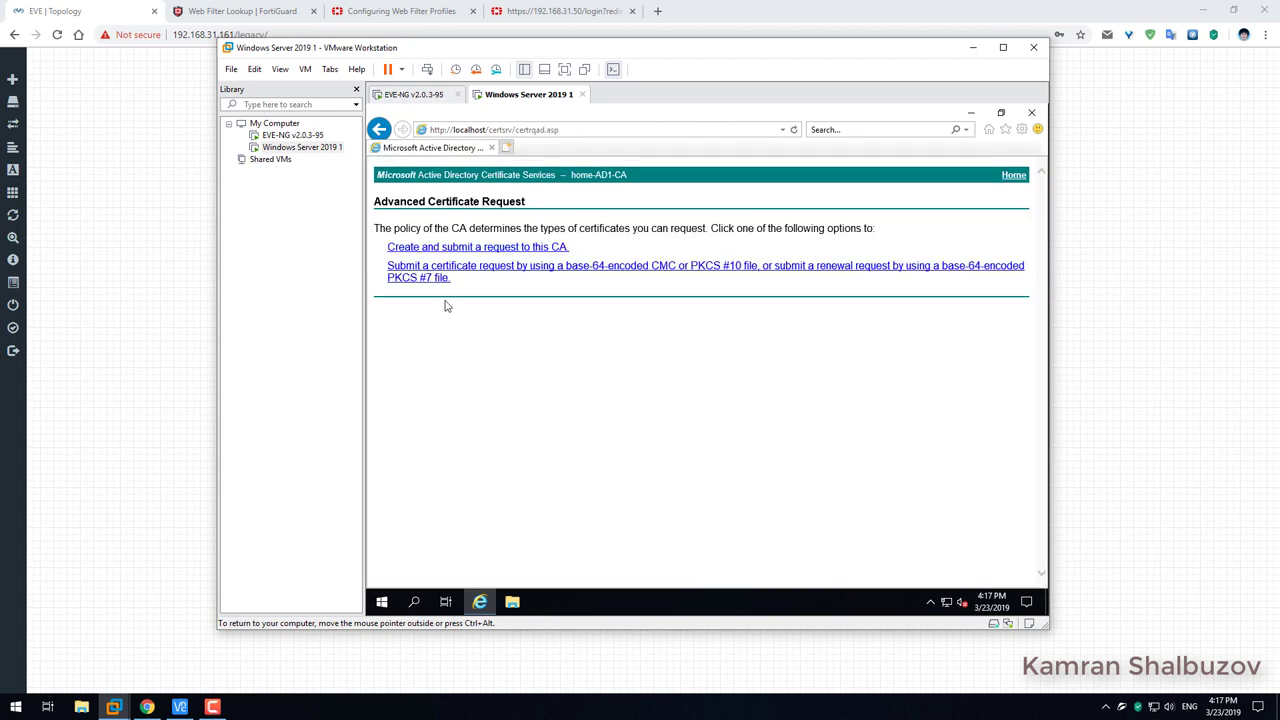
pyautogui.click(455, 250)
pyautogui.click(740, 426)
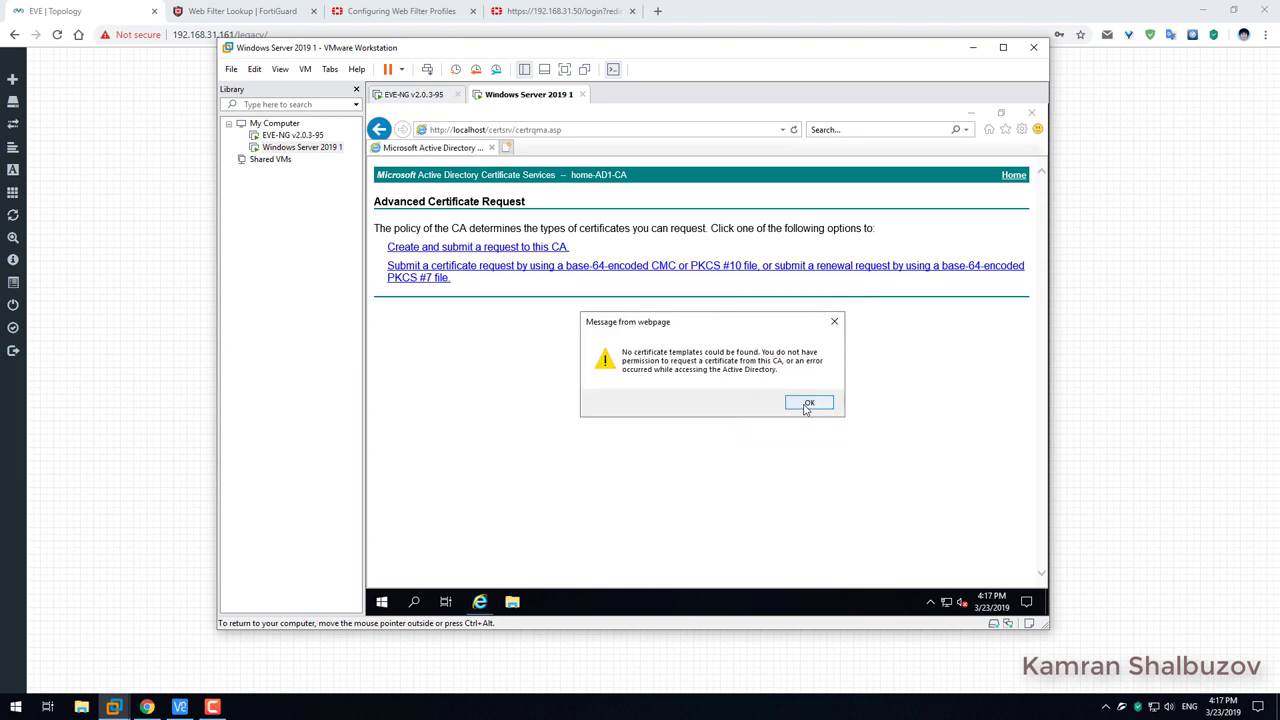
pyautogui.click(808, 404)
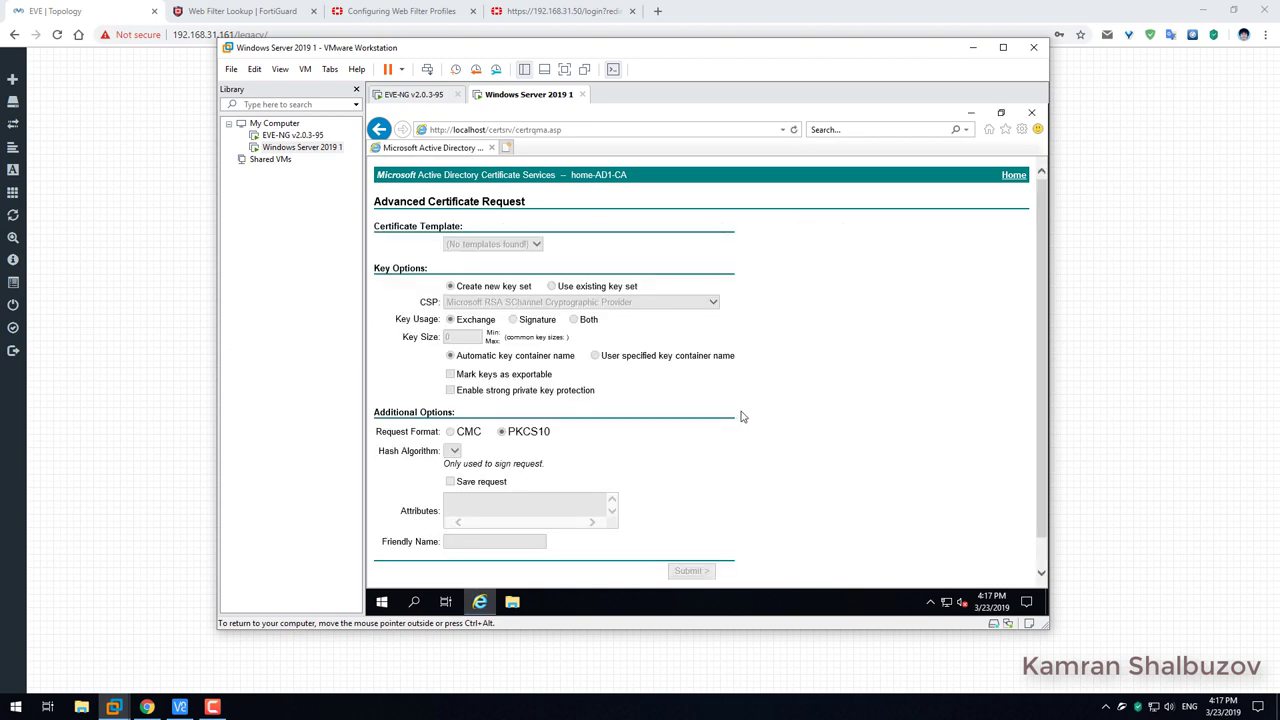
pyautogui.click(1022, 129)
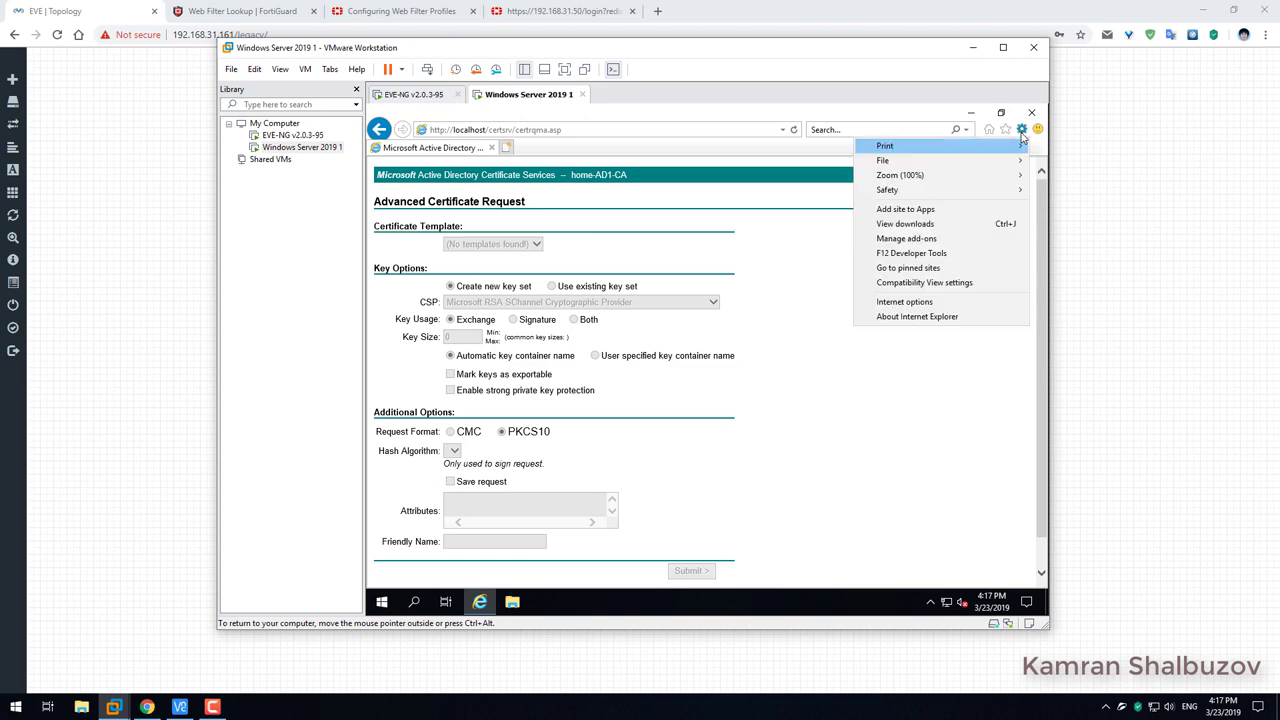
# Bring up Internet Options on the Advanced settings and scroll to the Security section.
pyautogui.click(902, 302)
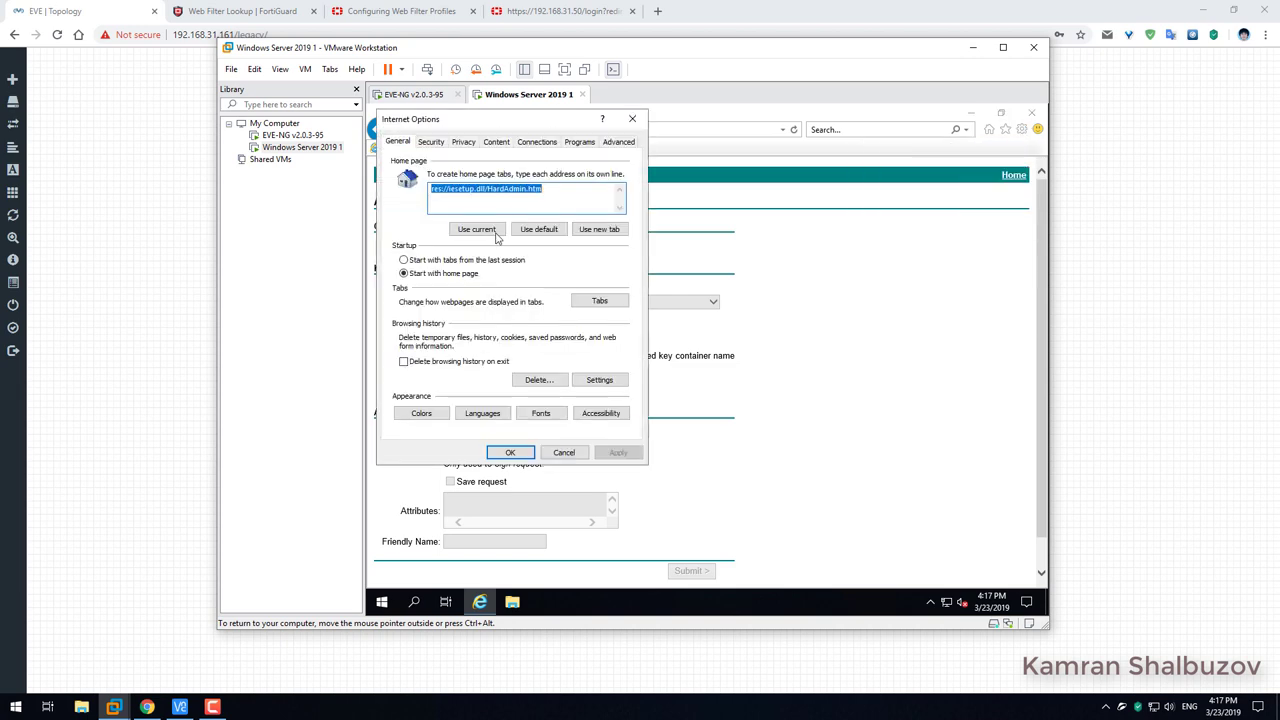
pyautogui.click(463, 141)
pyautogui.click(510, 452)
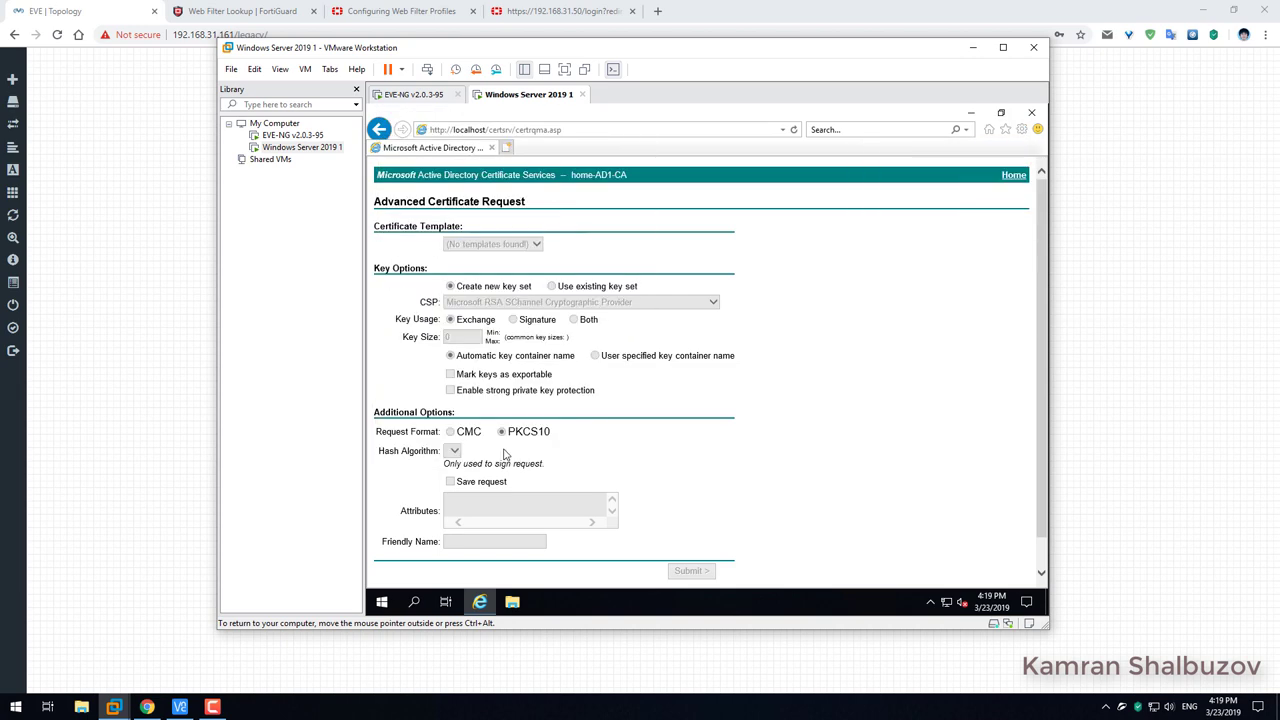
pyautogui.click(1022, 129)
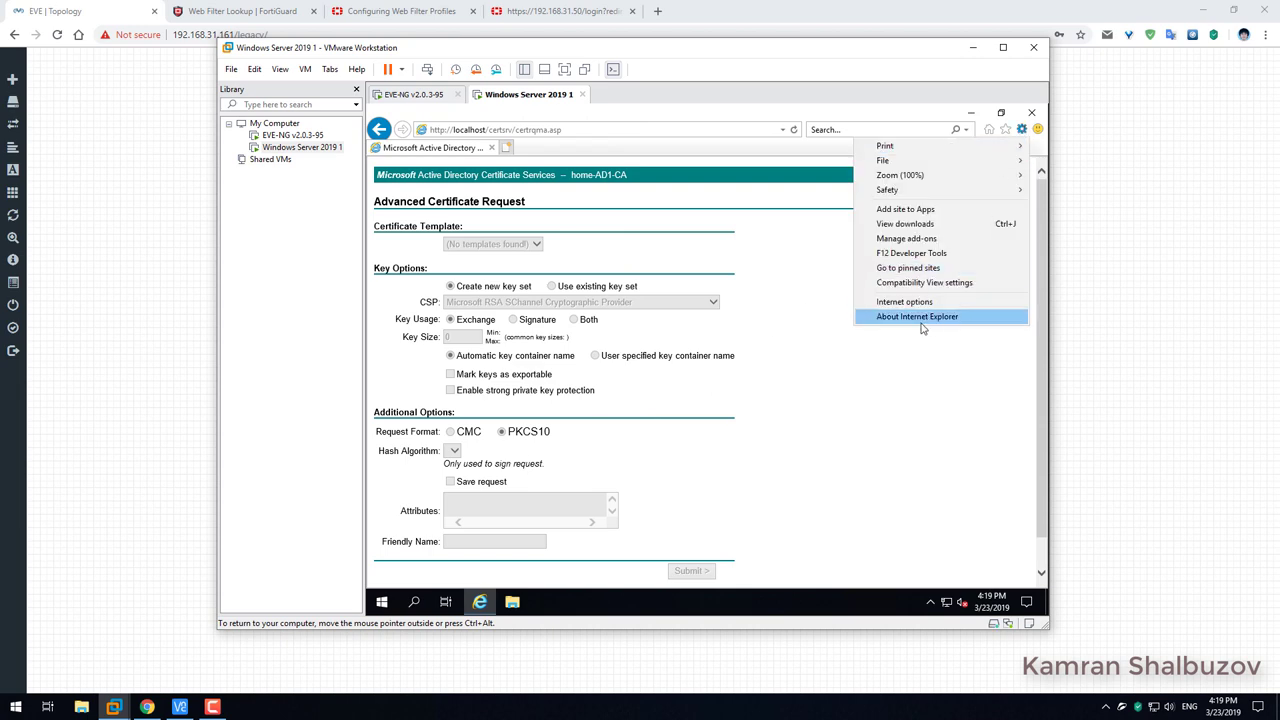
pyautogui.click(905, 302)
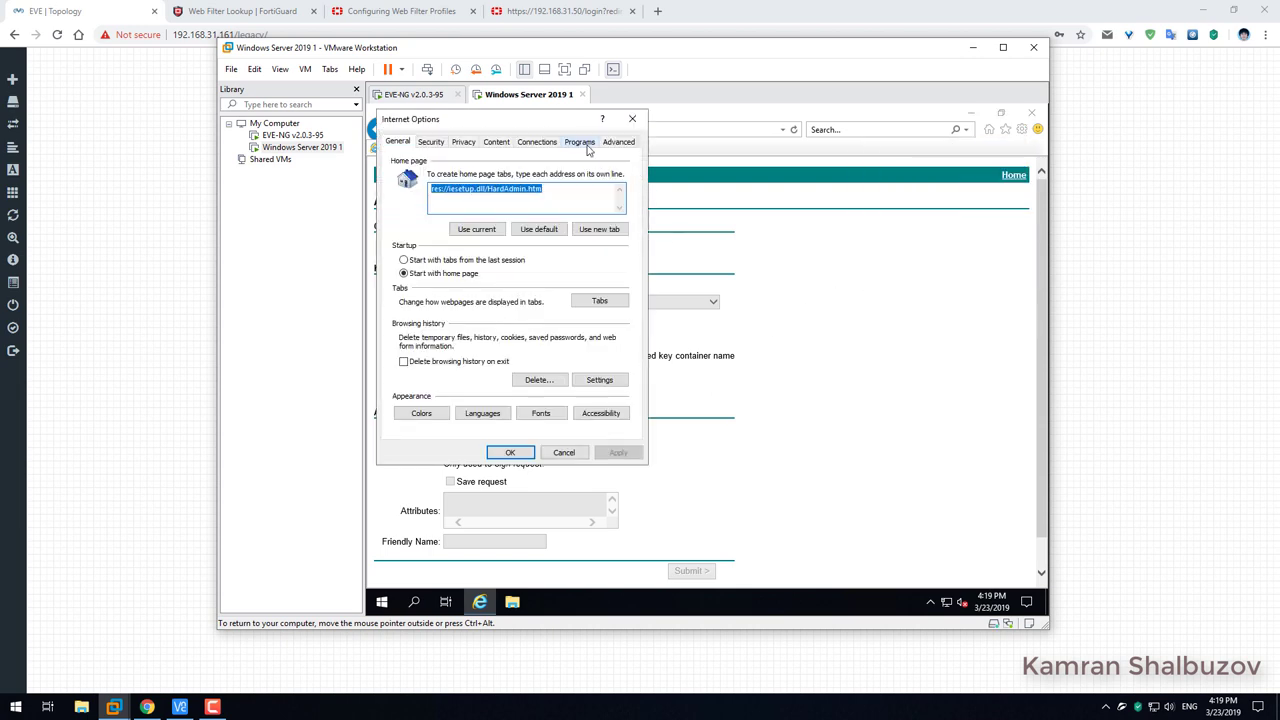
pyautogui.click(626, 143)
pyautogui.moveTo(620, 192)
pyautogui.mouseDown()
pyautogui.moveTo(620, 244)
pyautogui.moveTo(621, 177)
pyautogui.mouseUp()
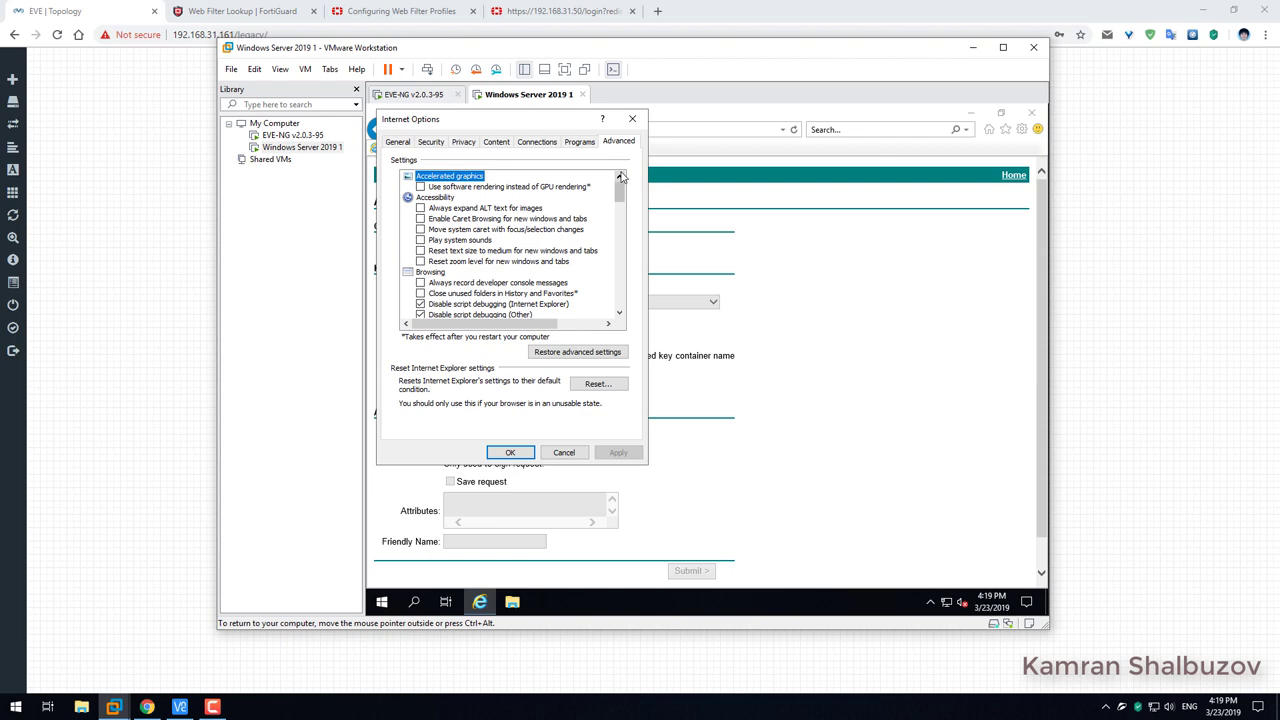
pyautogui.click(619, 313)
pyautogui.moveTo(619, 313); pyautogui.dragTo(619, 313)
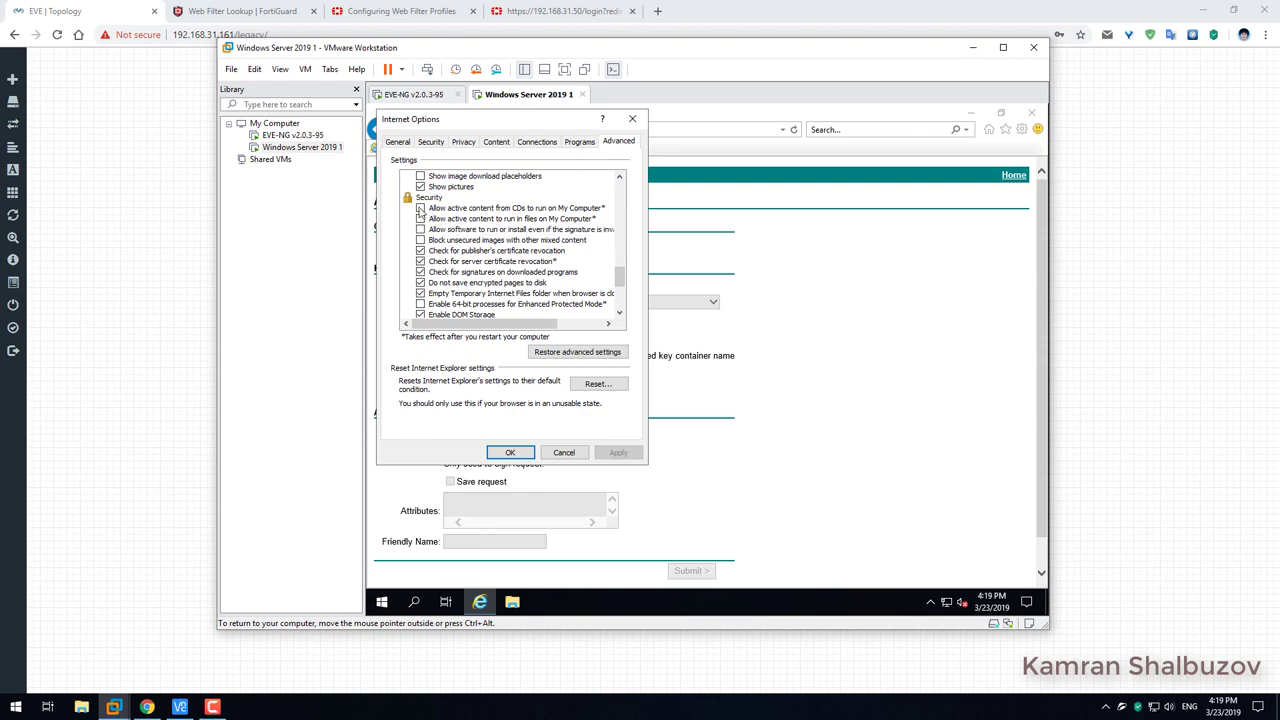
# Allow CD and local-file active content and invalid signatures; disable certificate revocation and download signature checks.
pyautogui.click(420, 208)
pyautogui.click(420, 218)
pyautogui.click(420, 229)
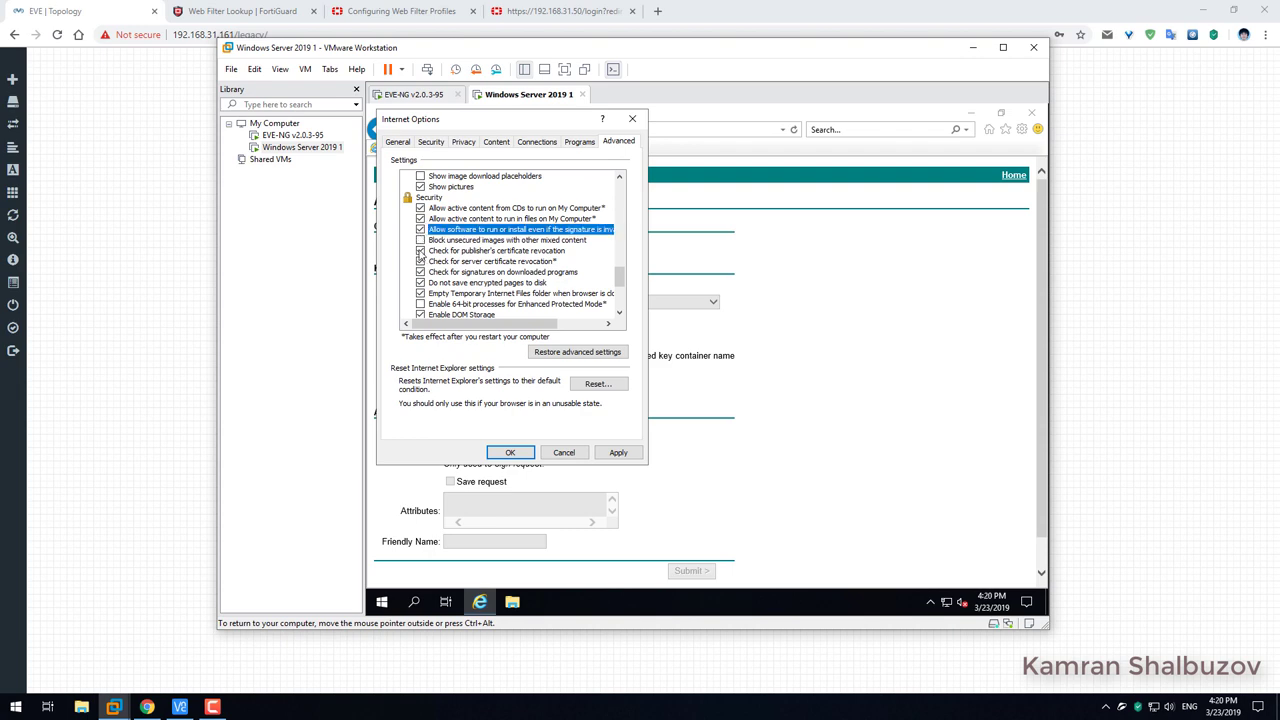
pyautogui.click(420, 250)
pyautogui.click(420, 261)
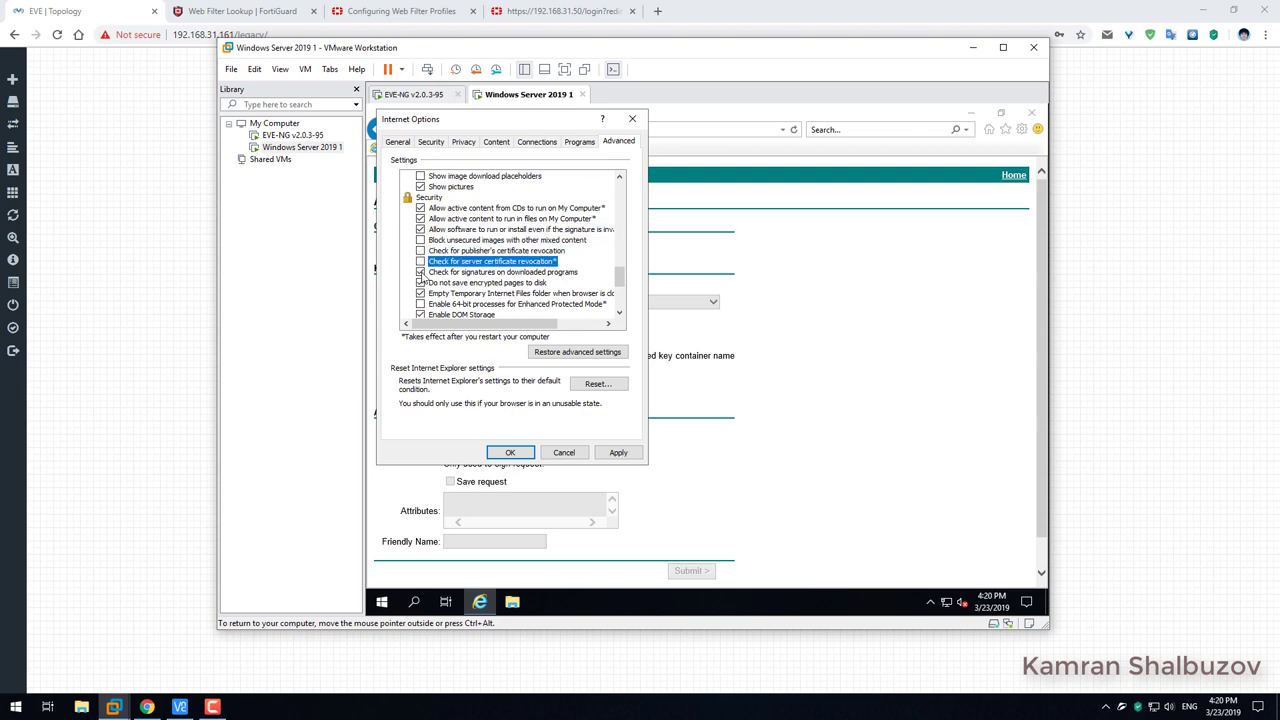
pyautogui.click(420, 272)
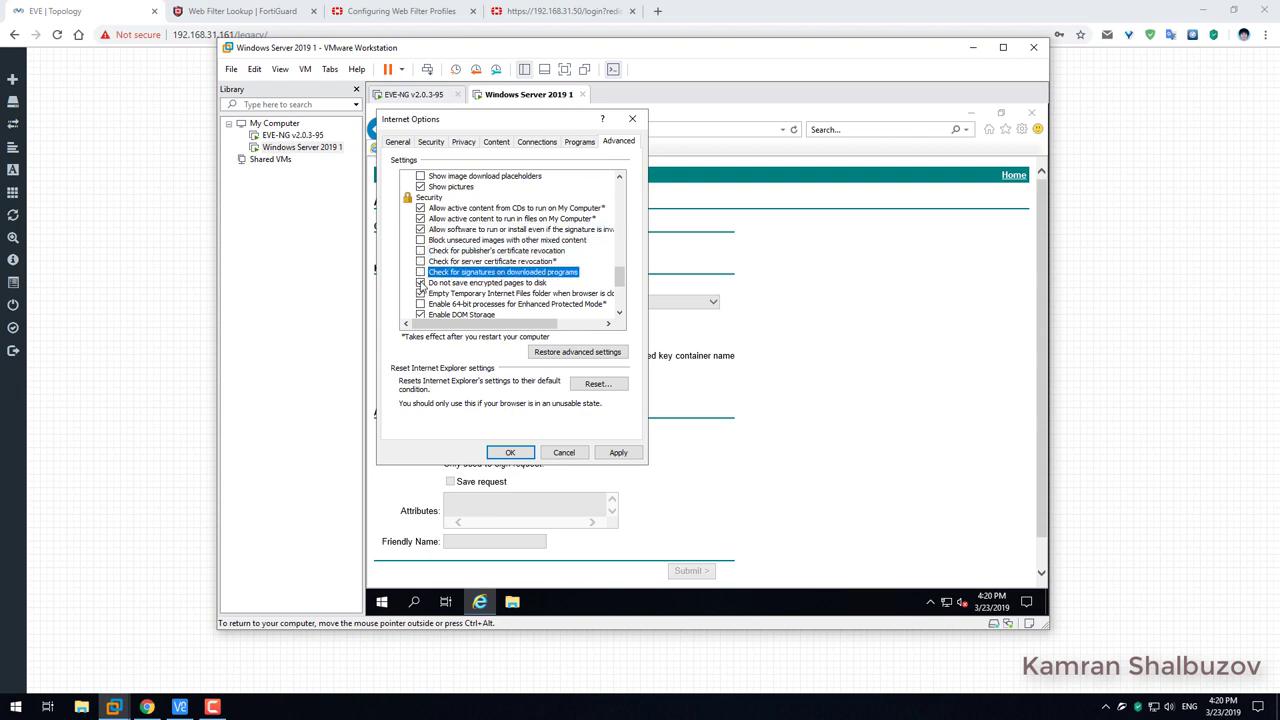
pyautogui.click(420, 283)
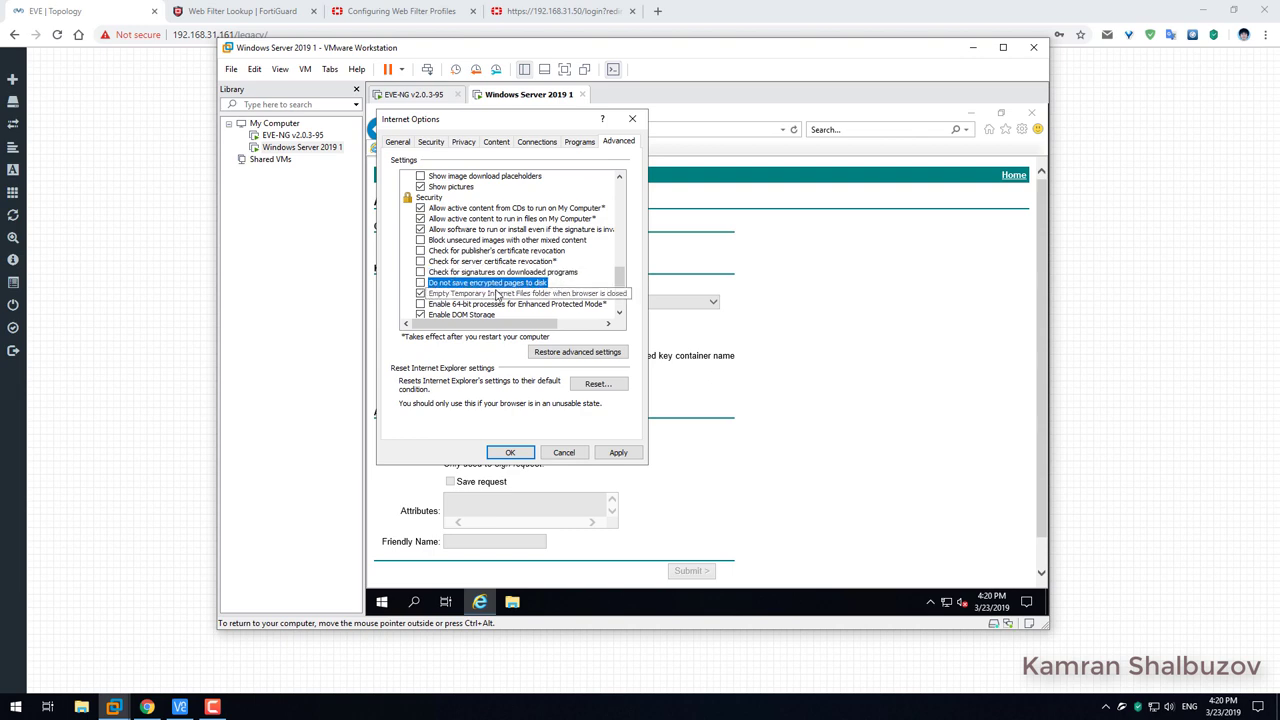
# Turn off the address mismatch, secure/non-secure switching and POST redirect warnings, then apply and close.
pyautogui.click(619, 313)
pyautogui.click(619, 313)
pyautogui.click(619, 313)
pyautogui.click(619, 313)
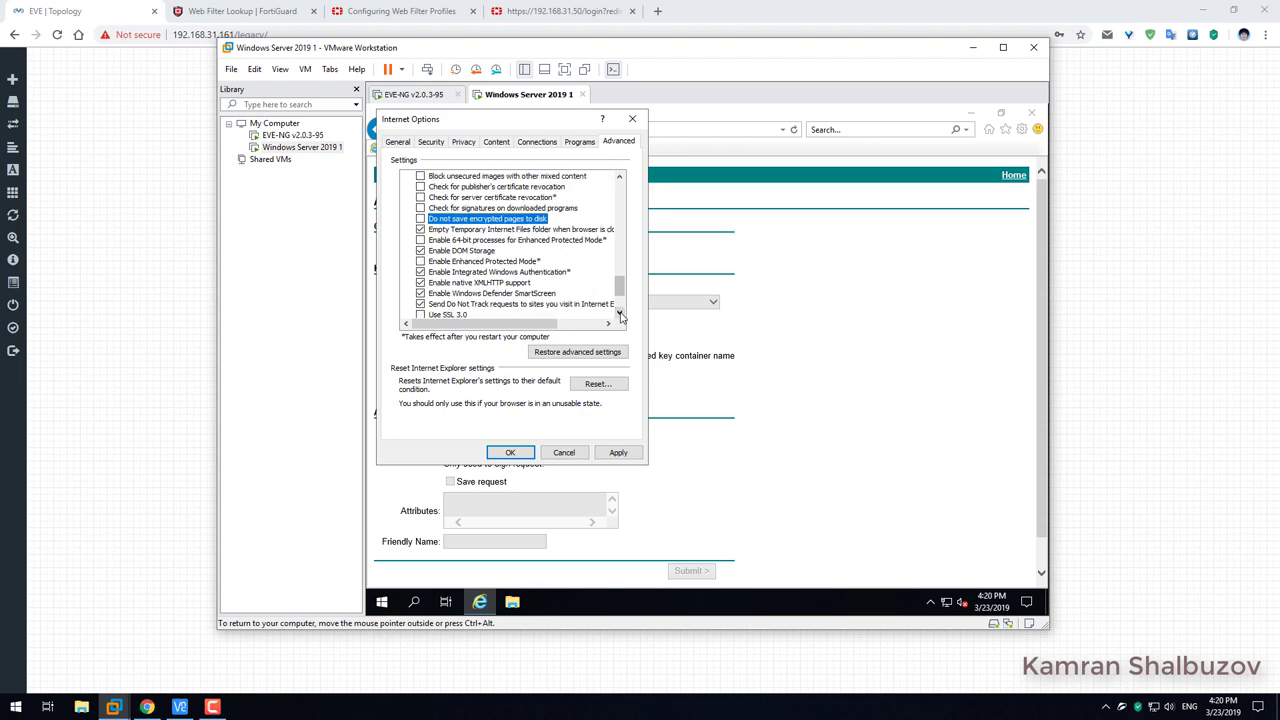
pyautogui.click(619, 313)
pyautogui.click(619, 313)
pyautogui.click(619, 313)
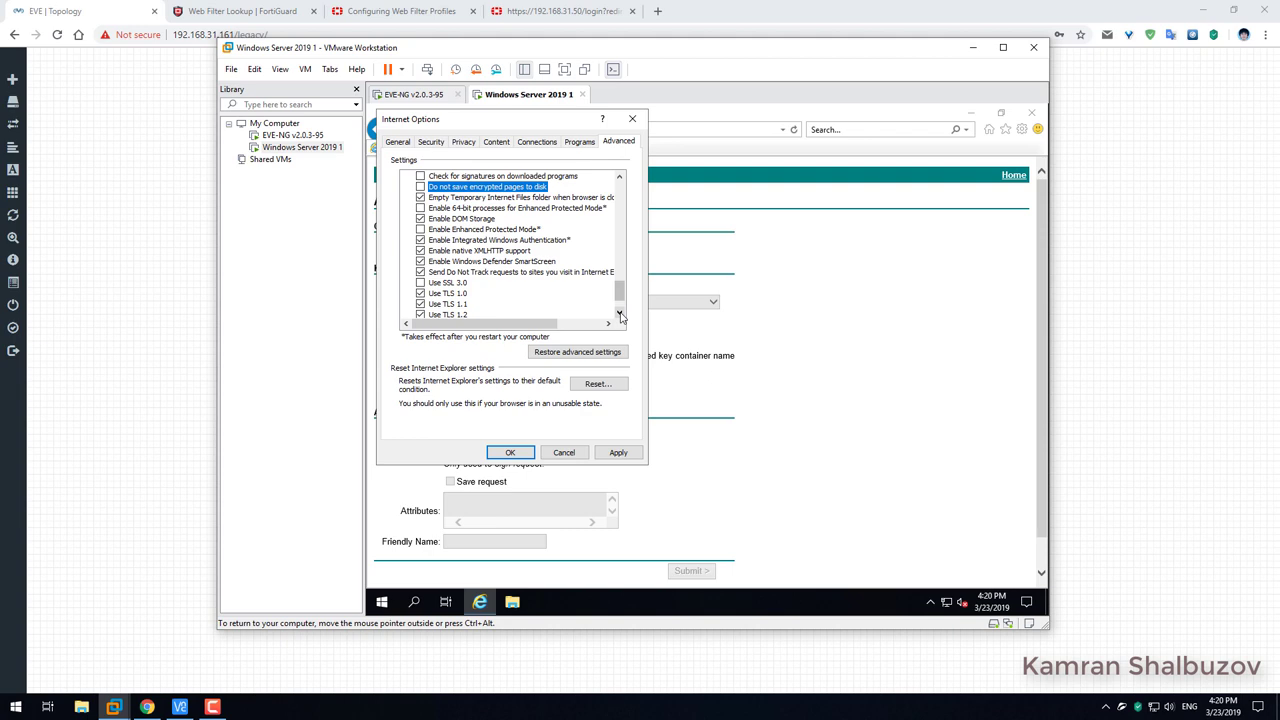
pyautogui.click(619, 313)
pyautogui.click(619, 313)
pyautogui.click(619, 313)
pyautogui.click(619, 313)
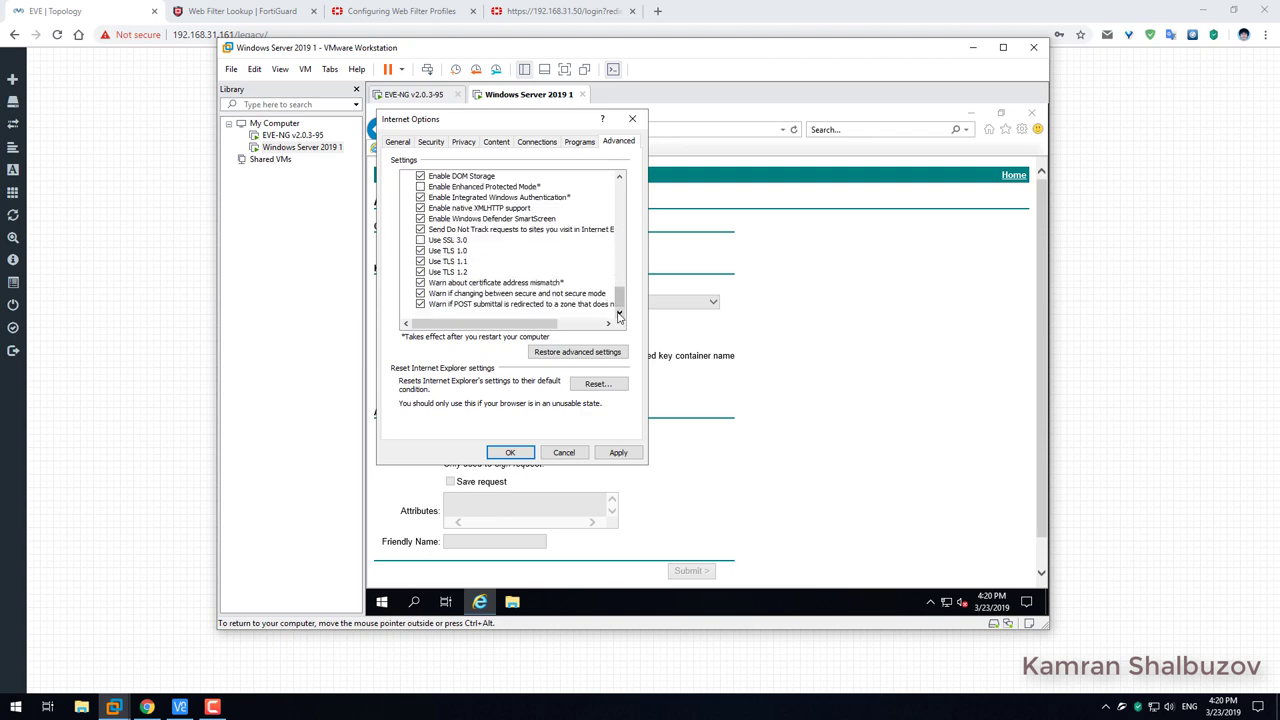
pyautogui.click(438, 284)
pyautogui.click(438, 293)
pyautogui.click(438, 304)
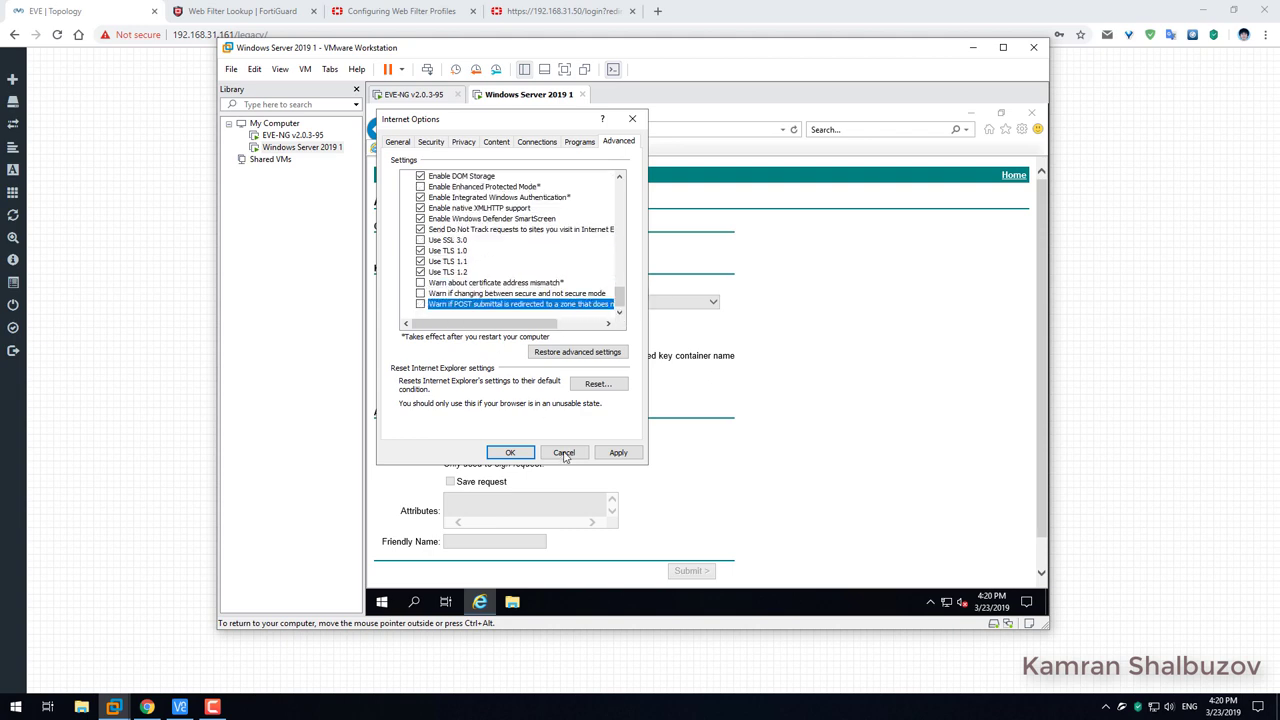
pyautogui.click(618, 452)
pyautogui.click(510, 453)
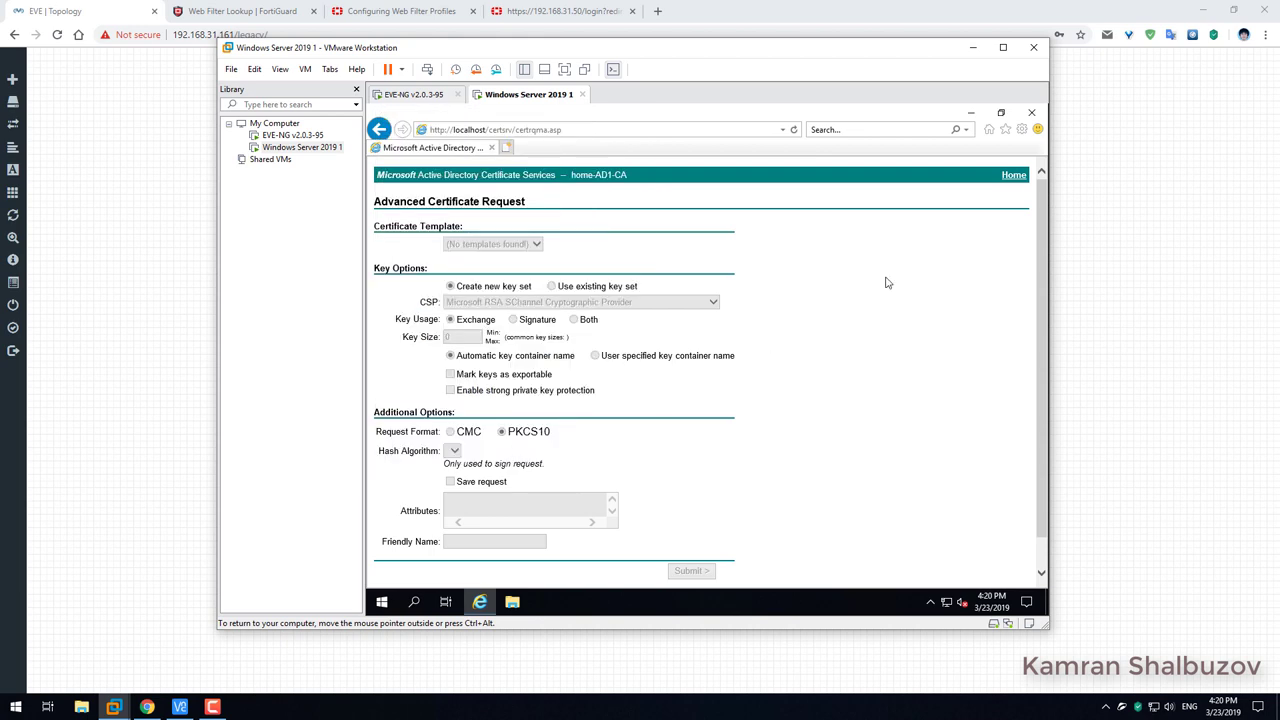
# Copy the certificate request page address, restart Internet Explorer, reload it and allow the certificate operation.
pyautogui.click(560, 130)
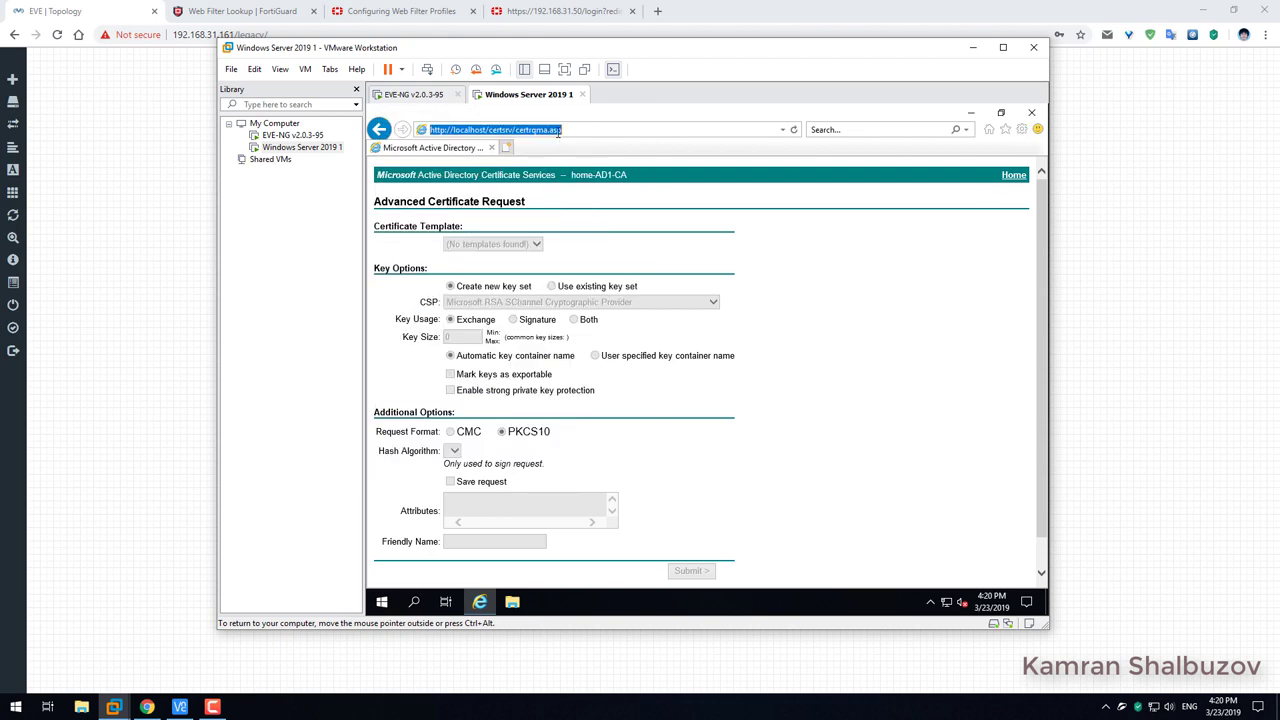
pyautogui.rightClick(560, 131)
pyautogui.click(590, 176)
pyautogui.click(1031, 112)
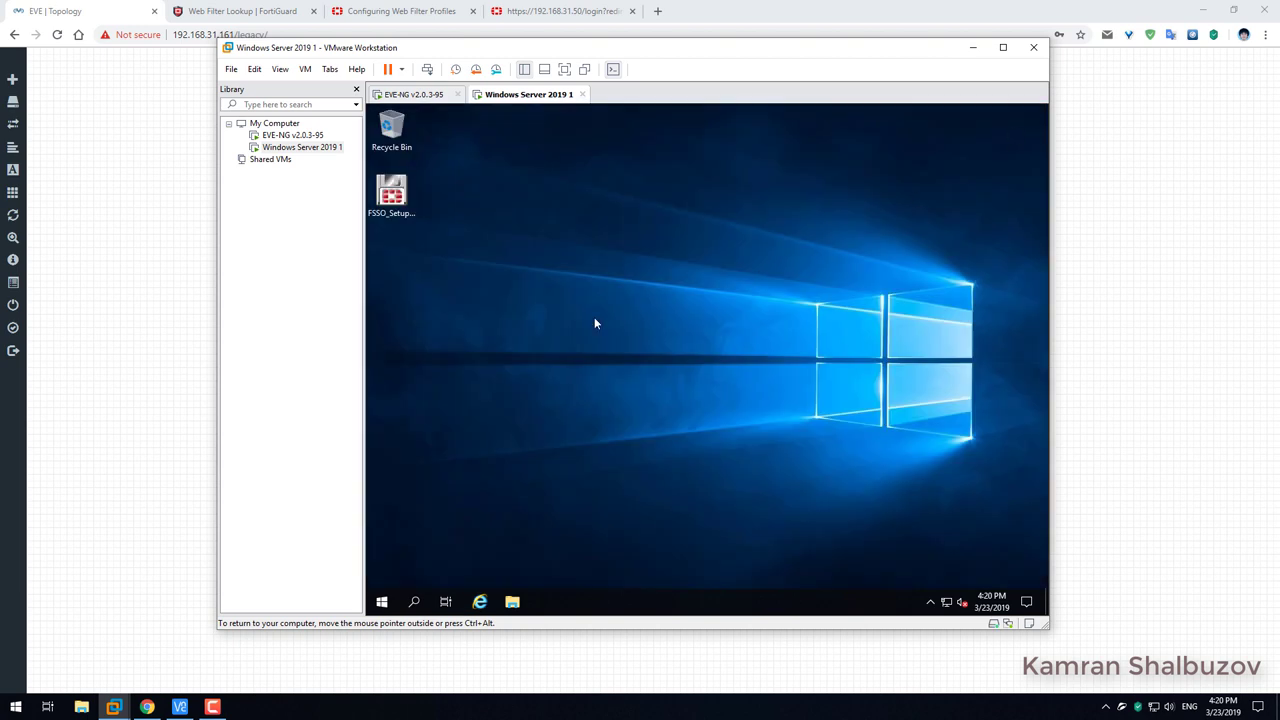
pyautogui.click(480, 601)
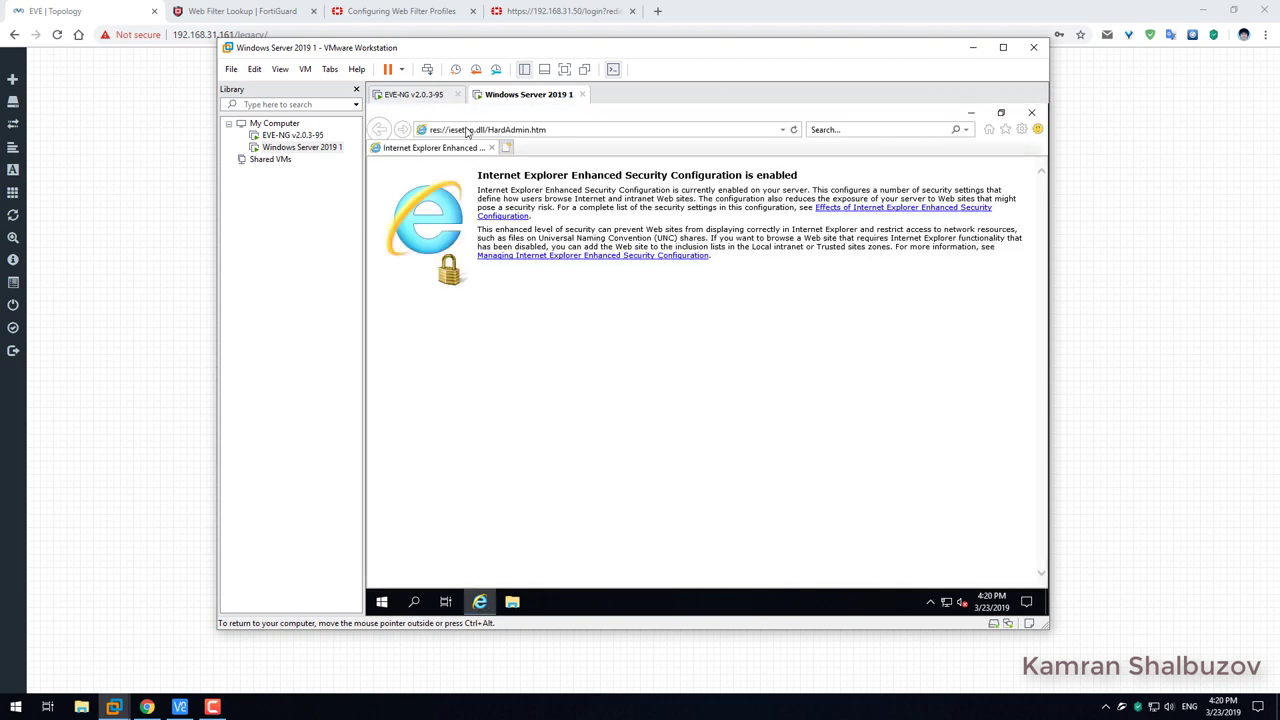
pyautogui.click(488, 132)
pyautogui.rightClick(488, 132)
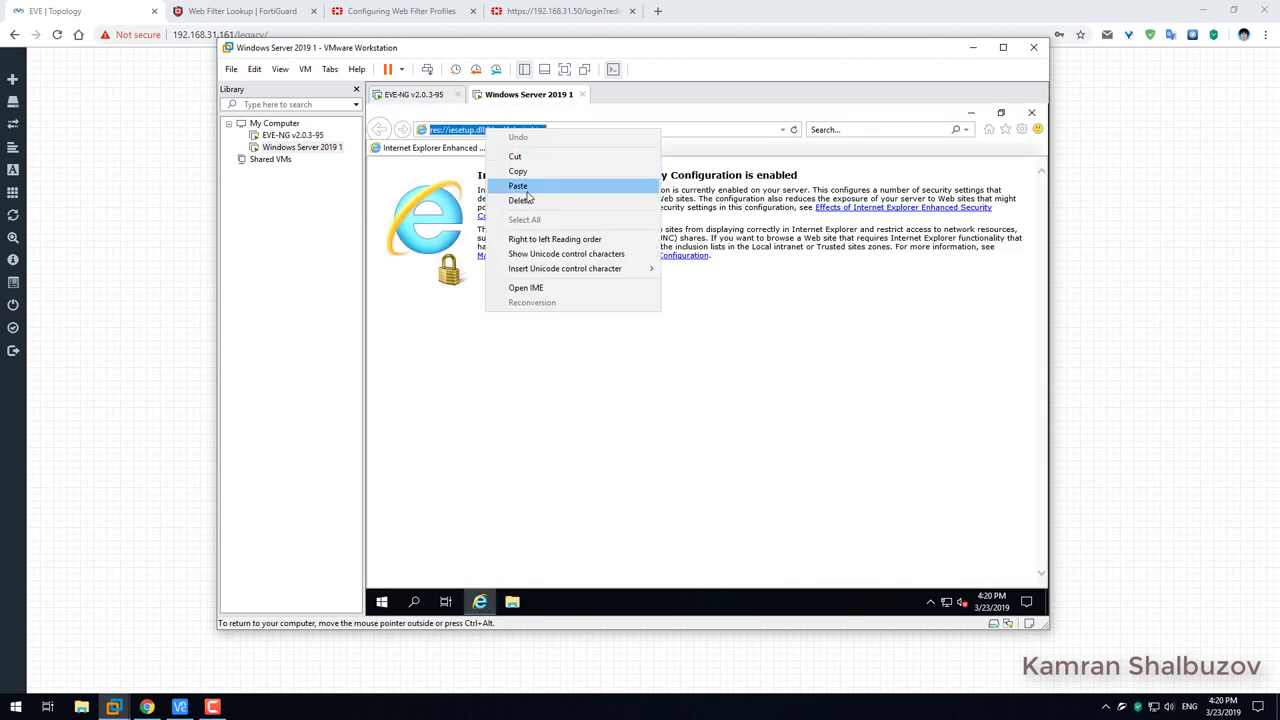
pyautogui.click(518, 186)
pyautogui.press('Return')
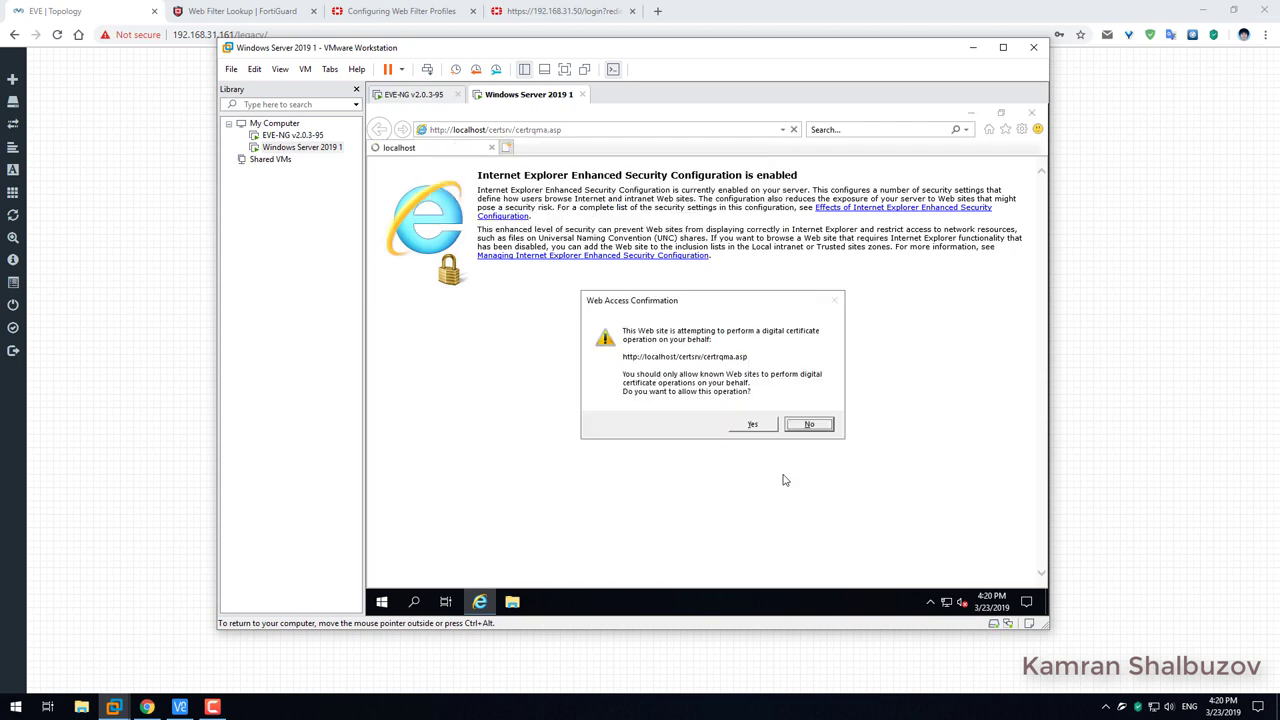
pyautogui.click(752, 424)
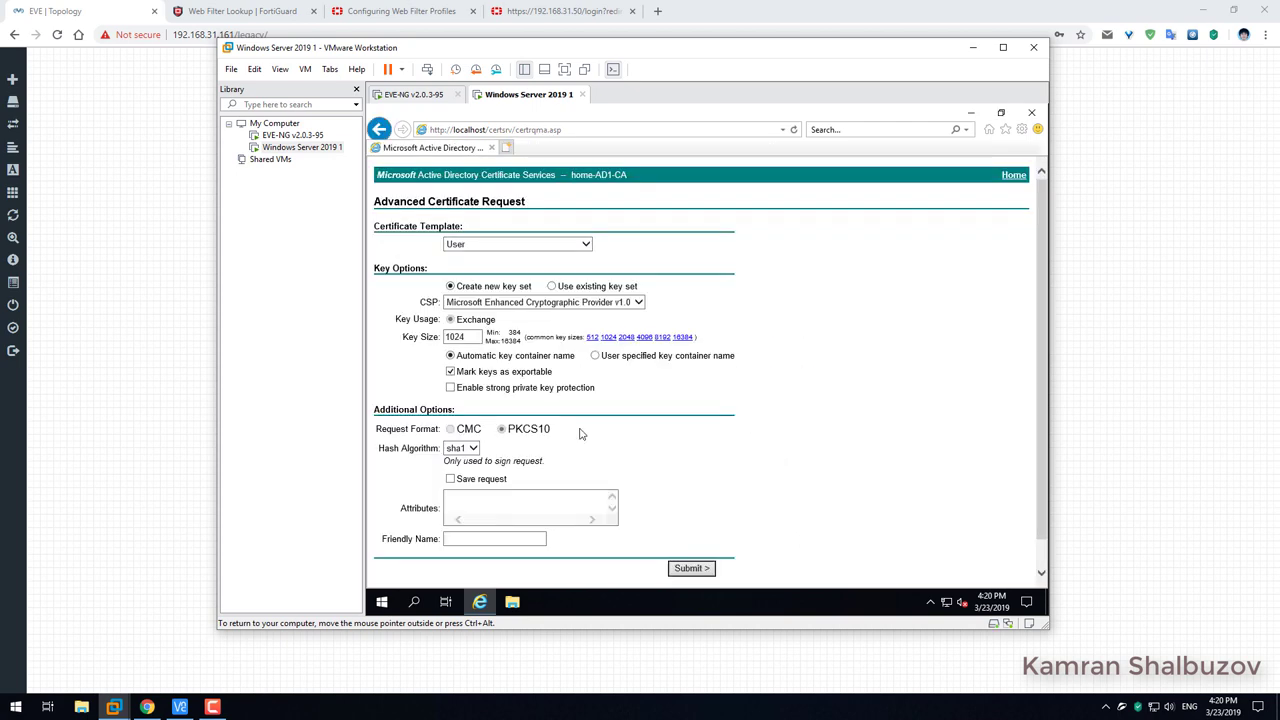
# Go through Request a certificate > advanced > Create and submit, choosing the Subordinate Certification Authority template.
pyautogui.click(584, 244)
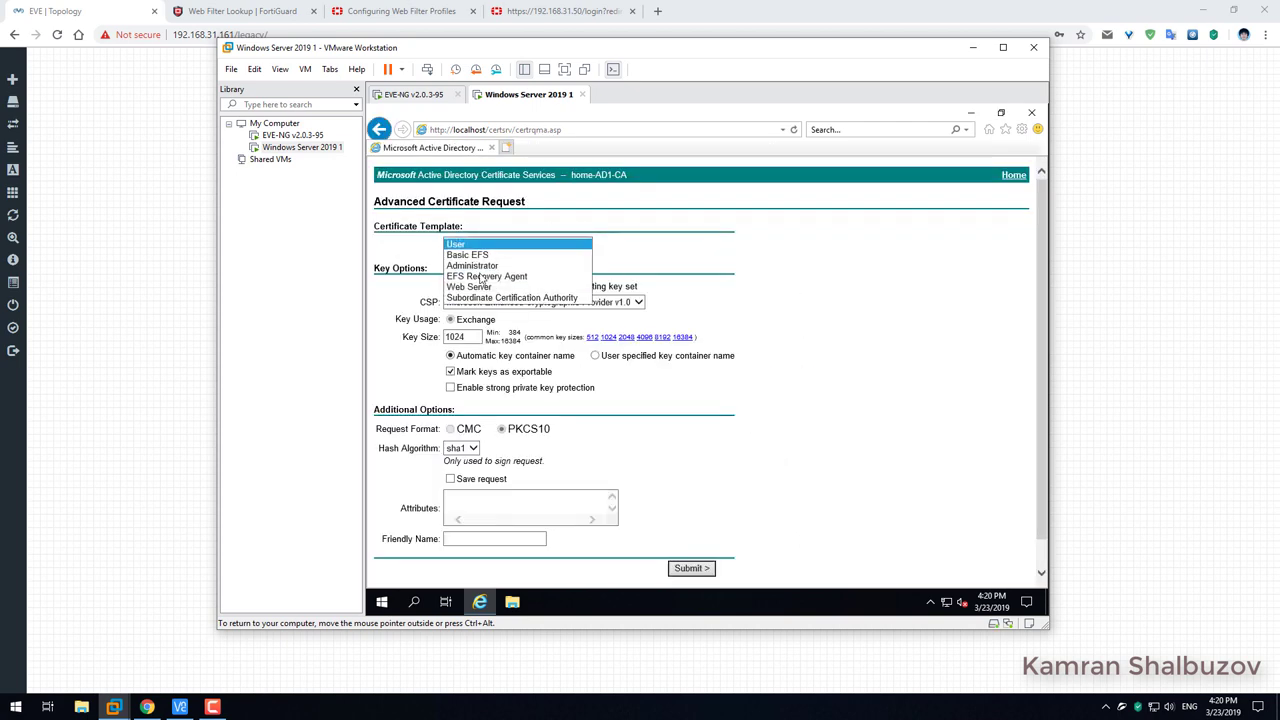
pyautogui.click(725, 272)
pyautogui.click(1014, 175)
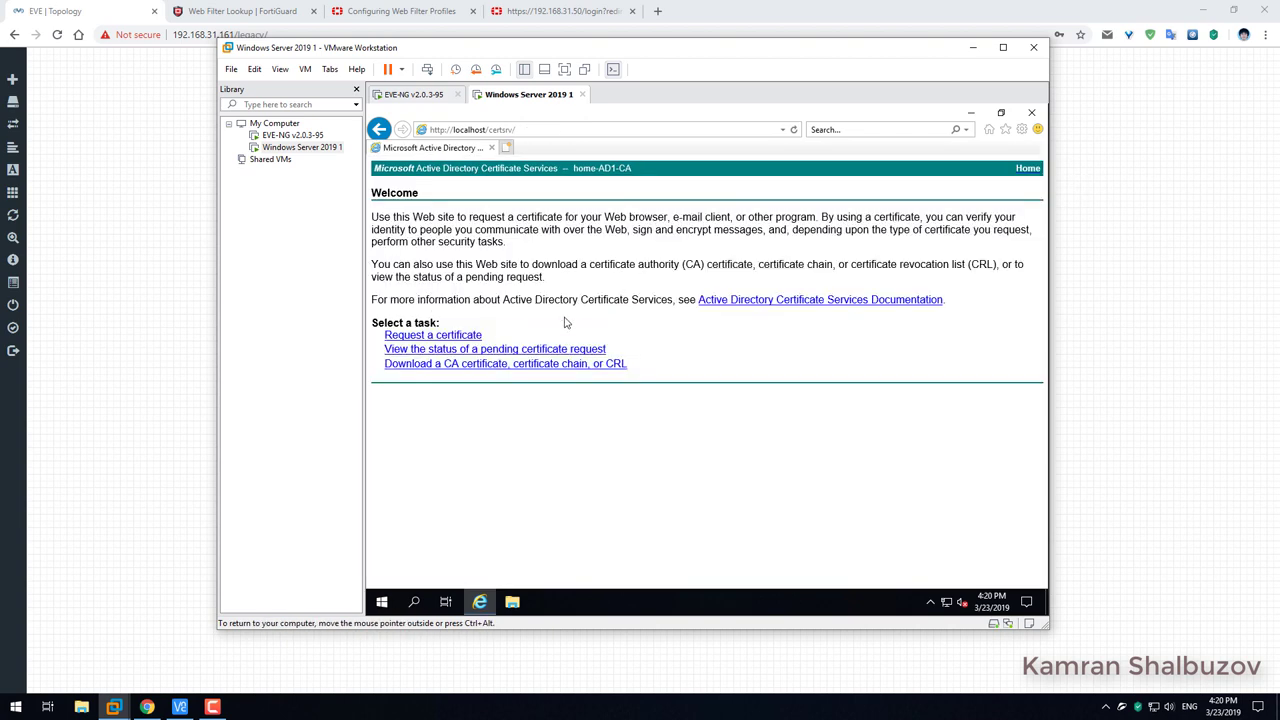
pyautogui.click(416, 337)
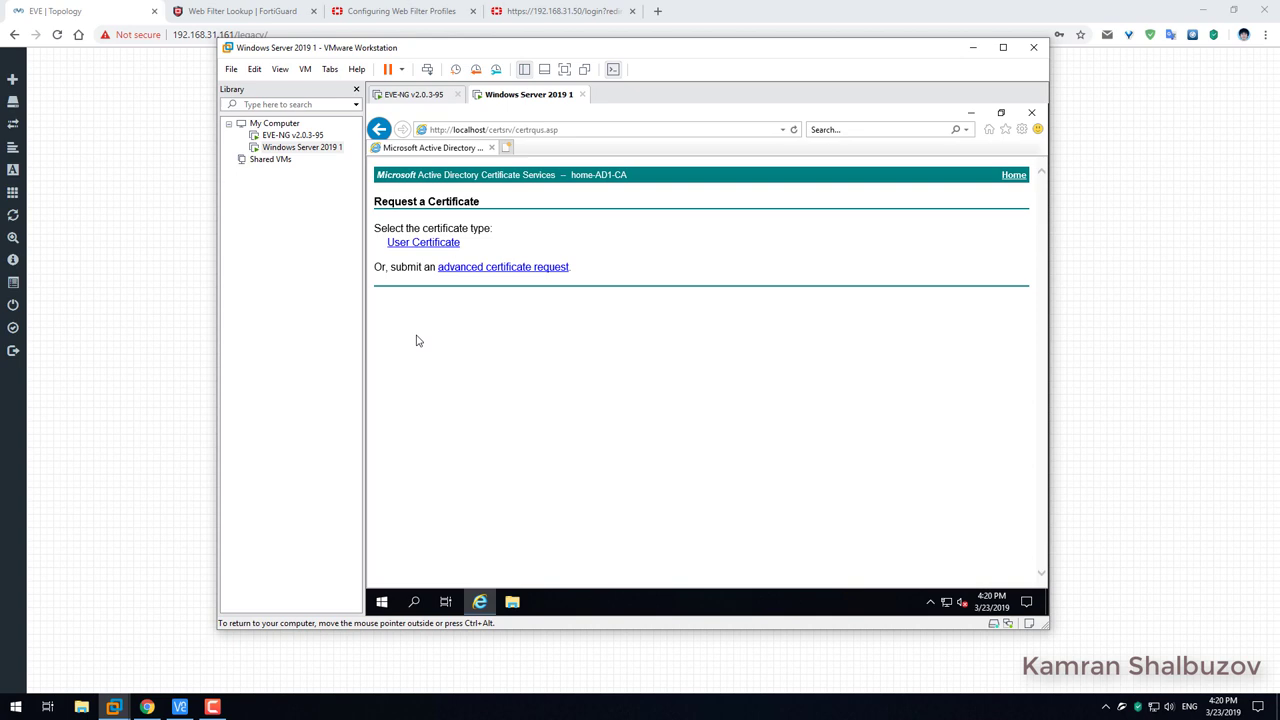
pyautogui.click(474, 274)
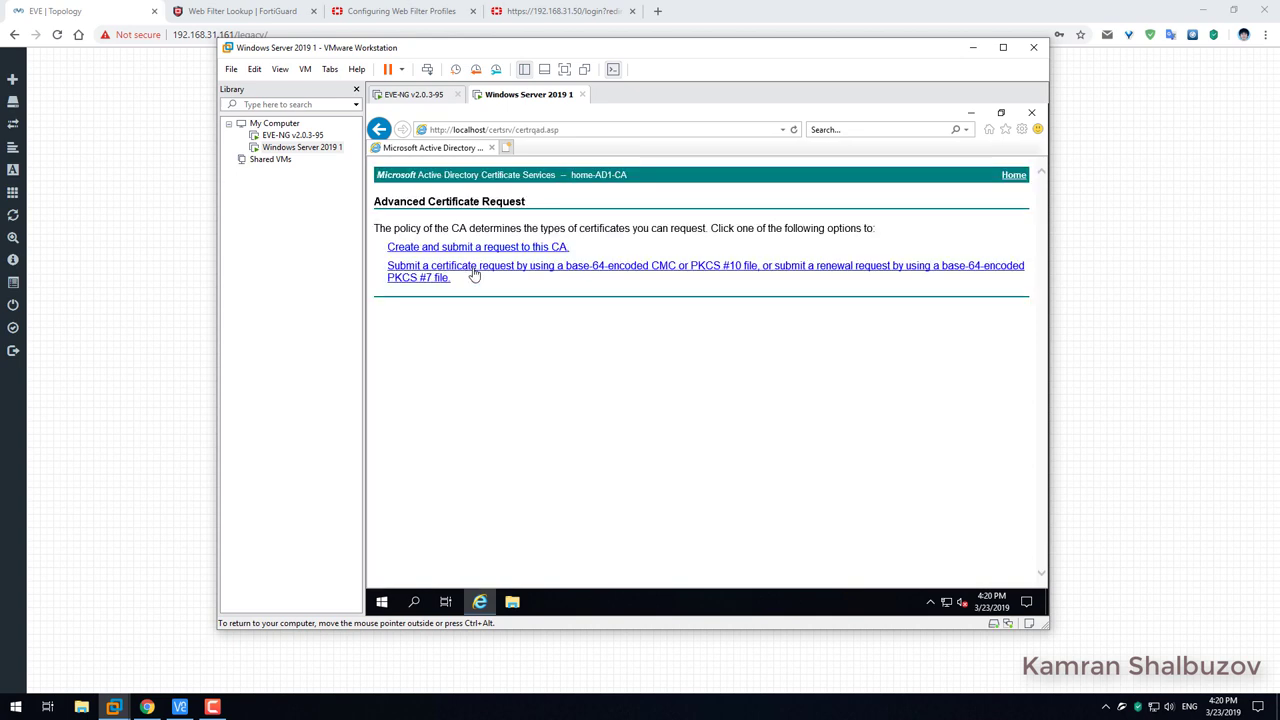
pyautogui.click(456, 248)
pyautogui.click(754, 425)
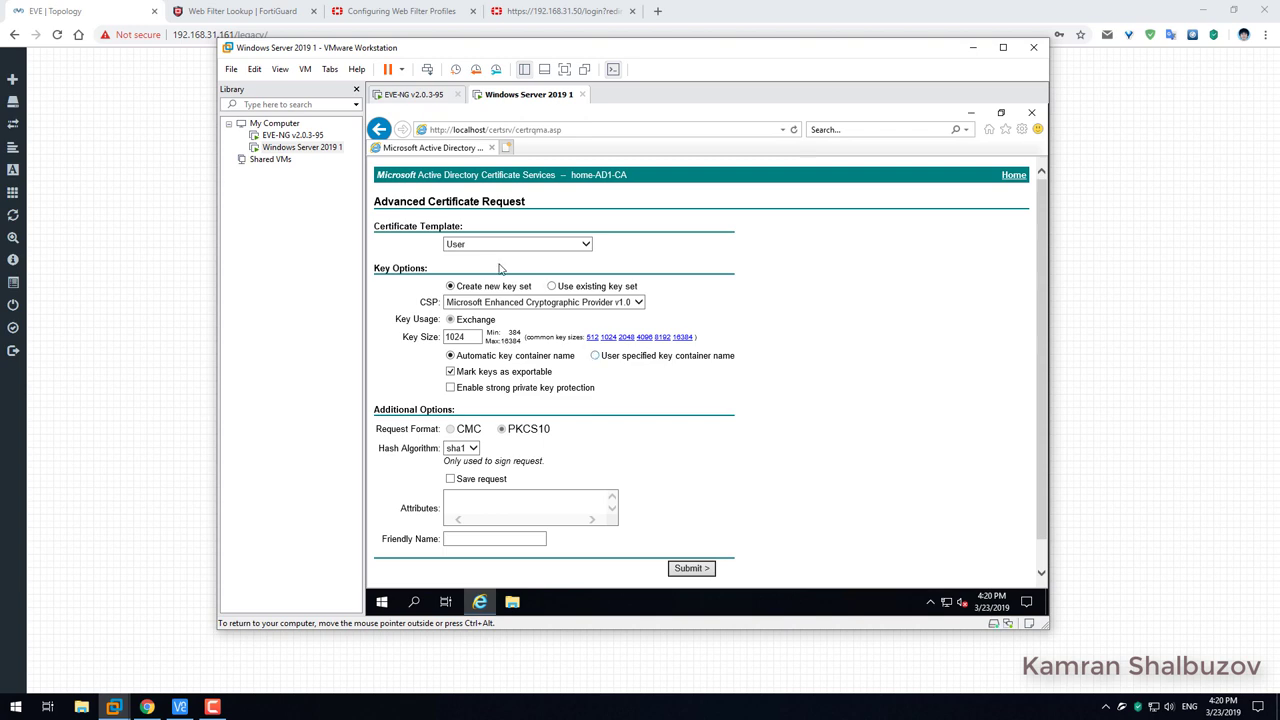
pyautogui.click(482, 245)
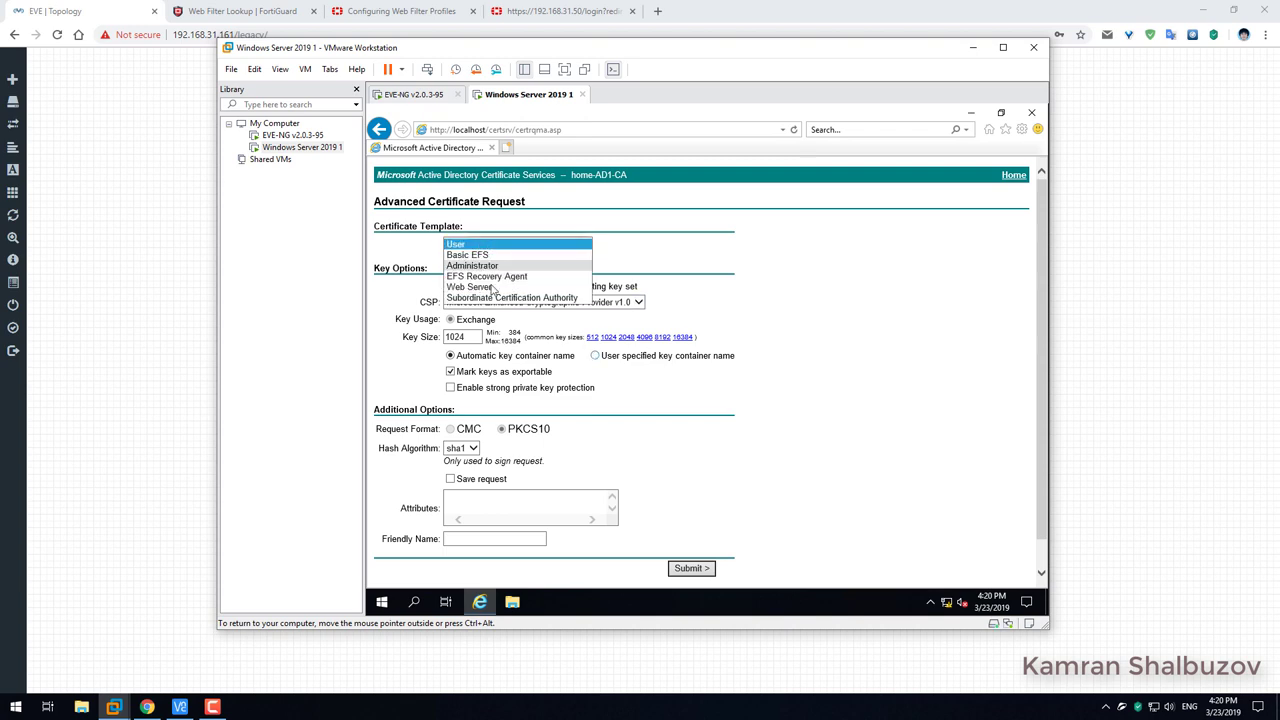
pyautogui.click(490, 299)
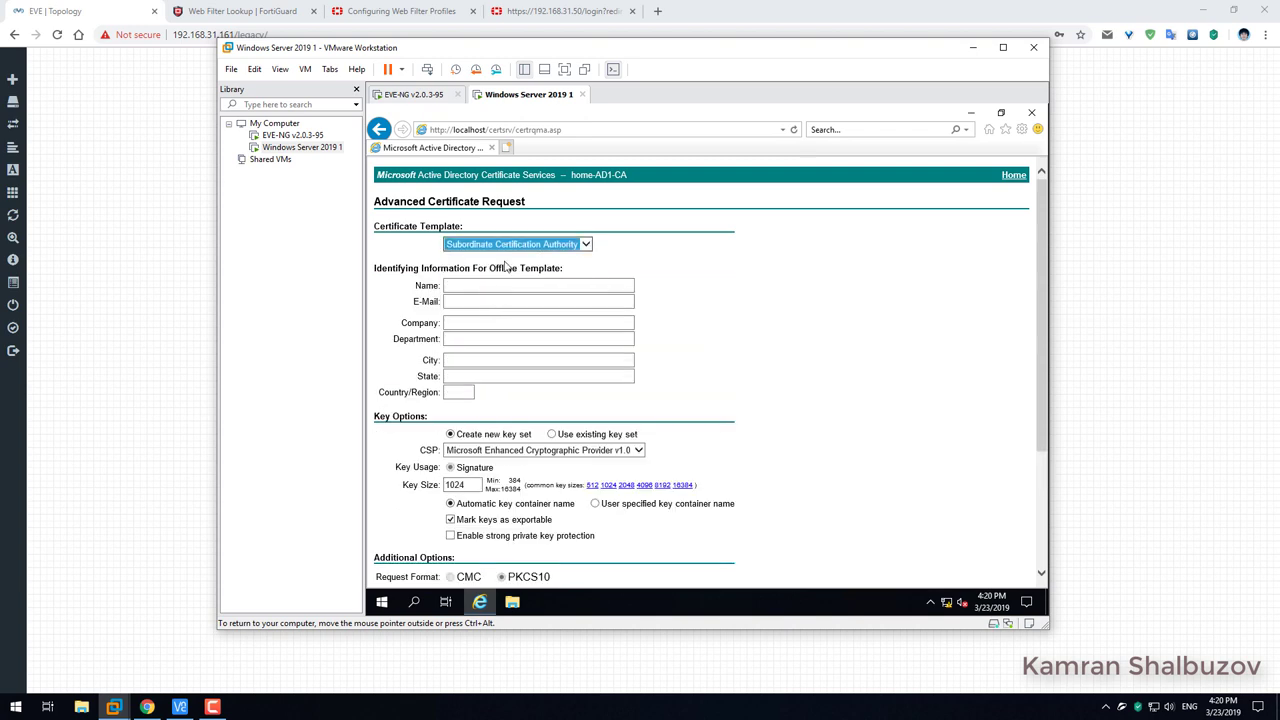
# Enter name FortiGate-SSL-Inspection, company Home and department IT Dept on the request form.
pyautogui.click(474, 285)
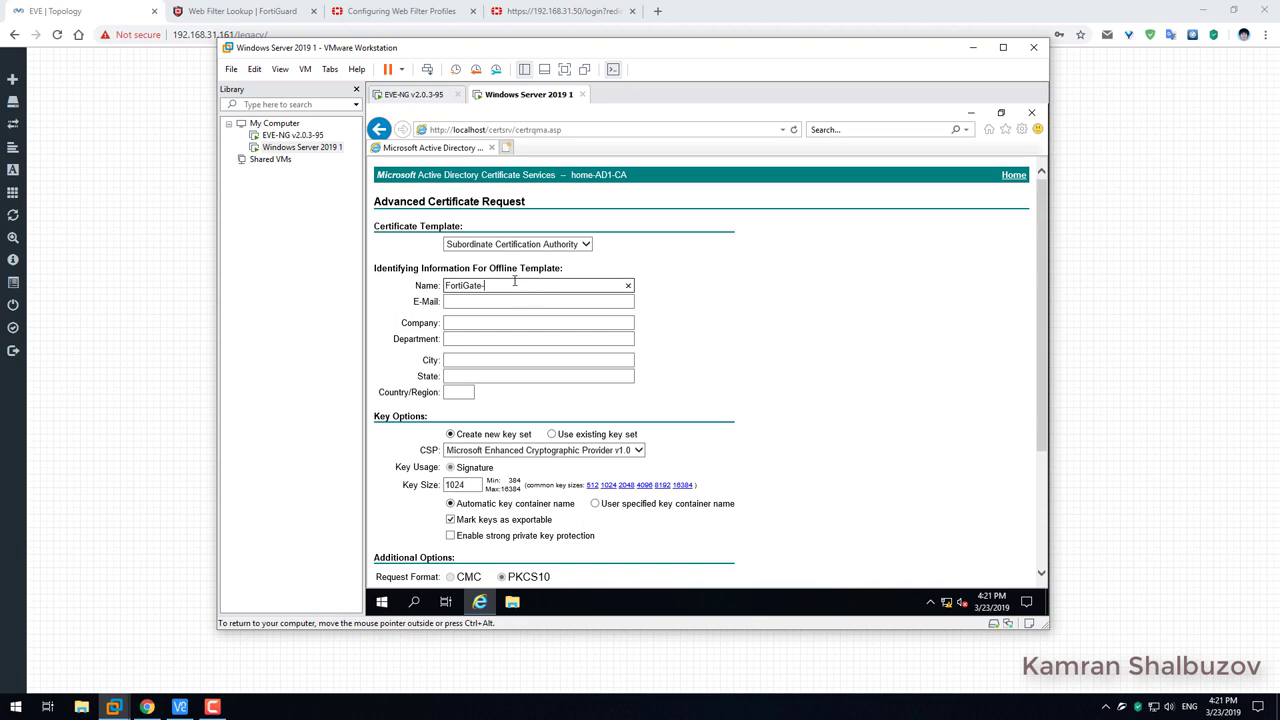
pyautogui.write('SSL-Inspection')
pyautogui.moveTo(565, 285); pyautogui.dragTo(416, 276)
pyautogui.click(455, 325)
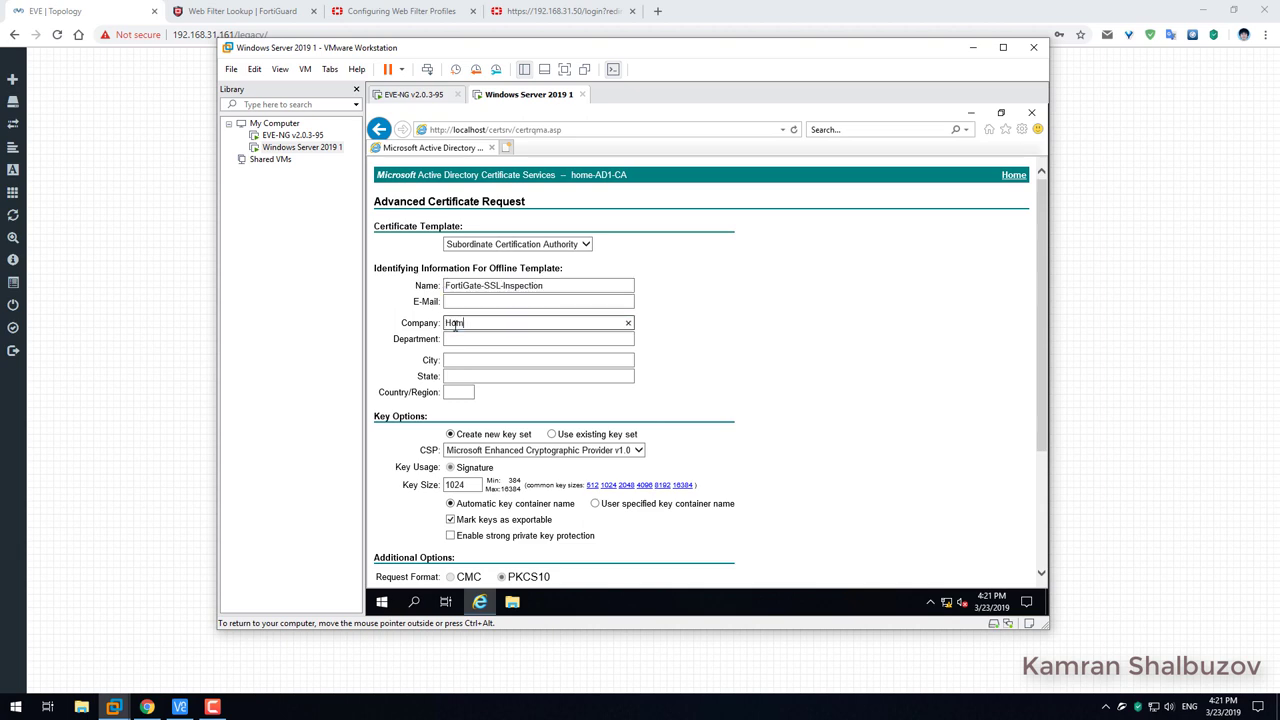
pyautogui.click(469, 338)
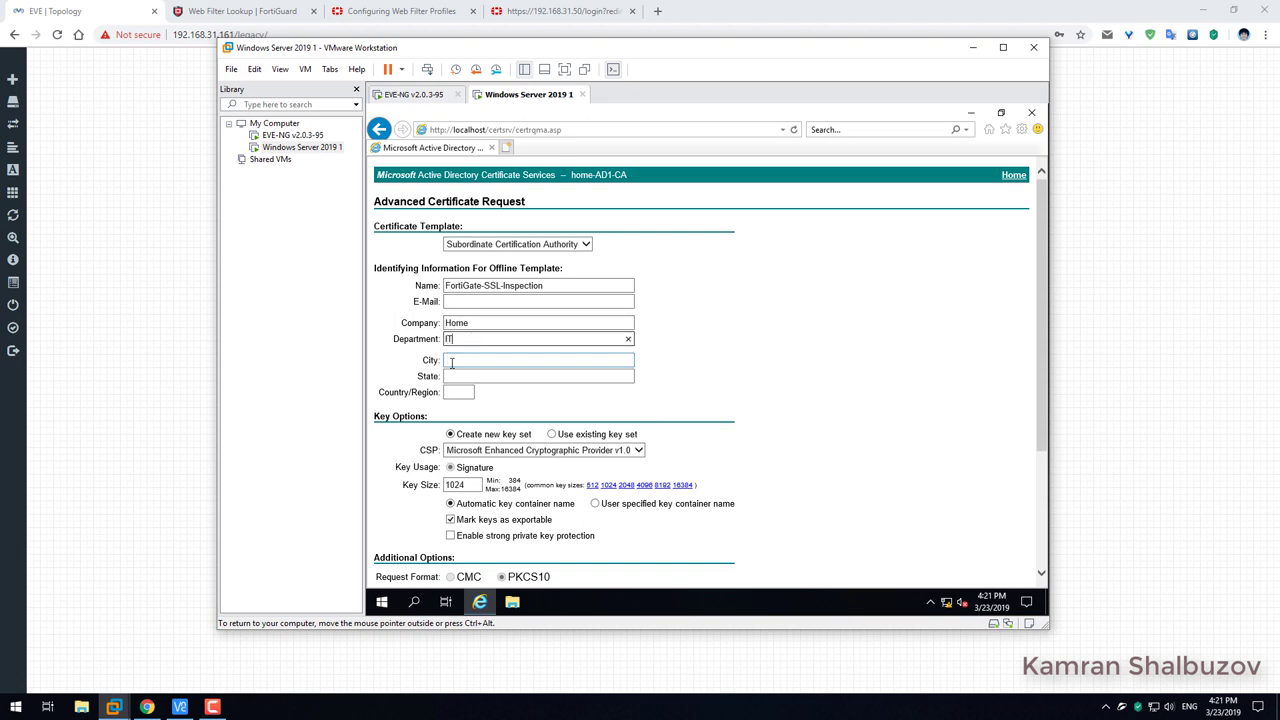
pyautogui.click(458, 360)
pyautogui.write('IT Dept')
# Enter city Baku and country AZ, set the key size to 2048 and mark keys exportable.
pyautogui.click(458, 360)
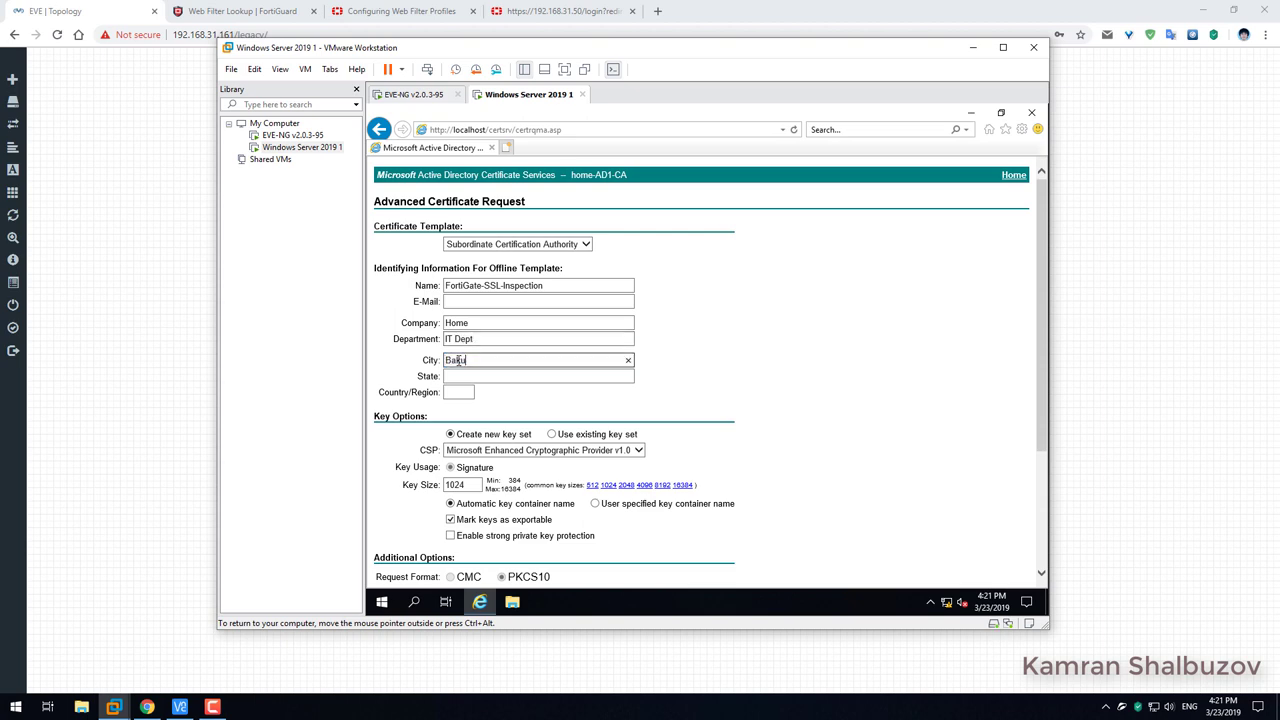
pyautogui.click(460, 392)
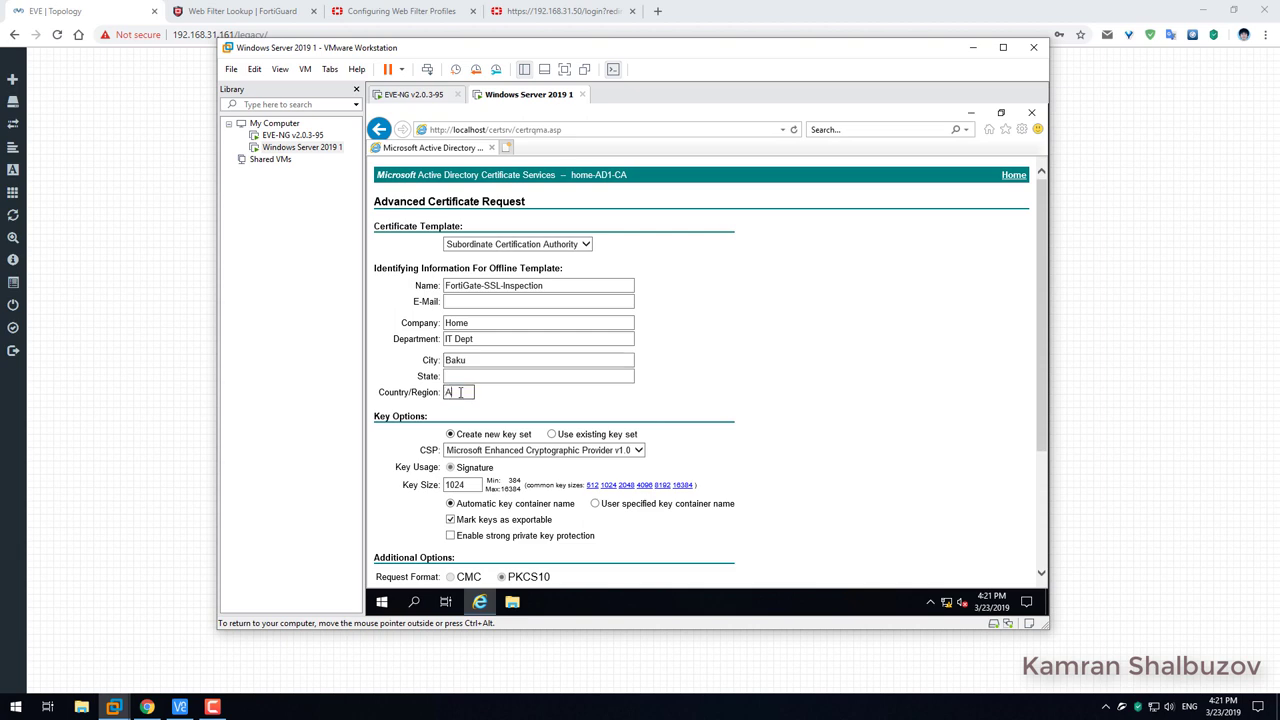
pyautogui.scroll(-1, 731, 410)
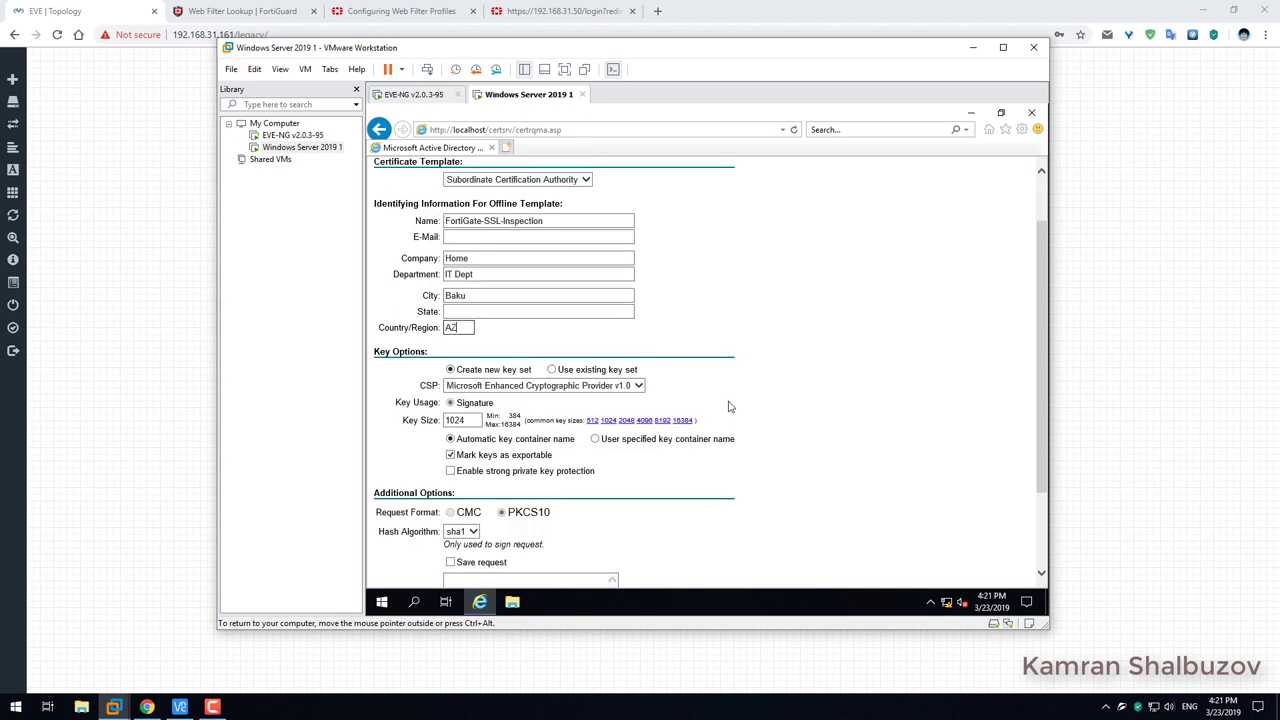
pyautogui.click(625, 420)
pyautogui.doubleClick(476, 421)
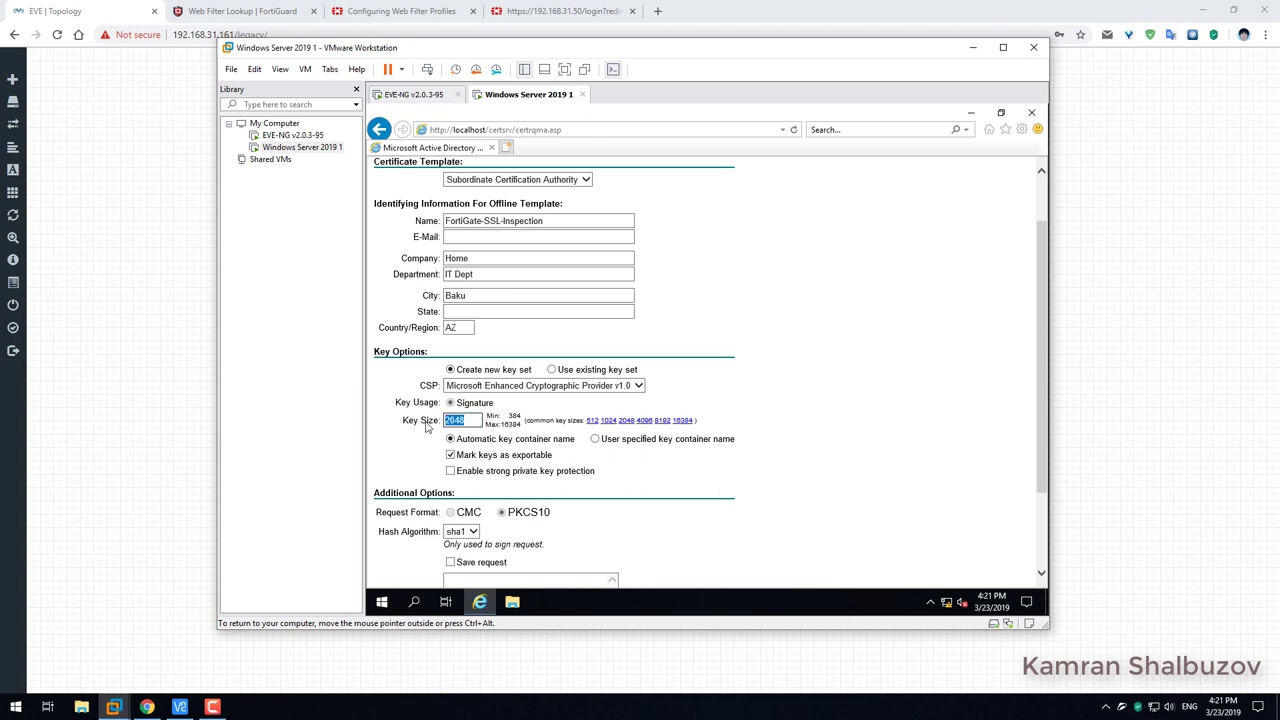
pyautogui.click(955, 443)
pyautogui.click(636, 385)
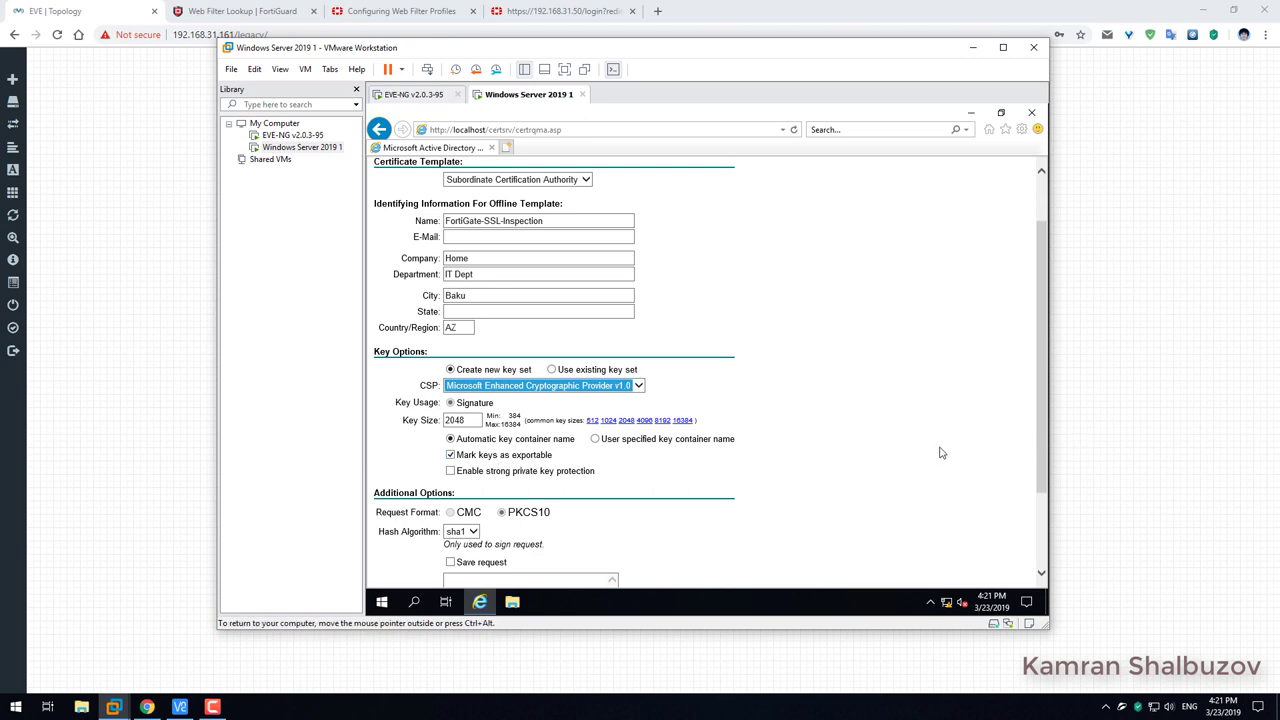
pyautogui.scroll(-1, 917, 443)
pyautogui.scroll(-1, 917, 443)
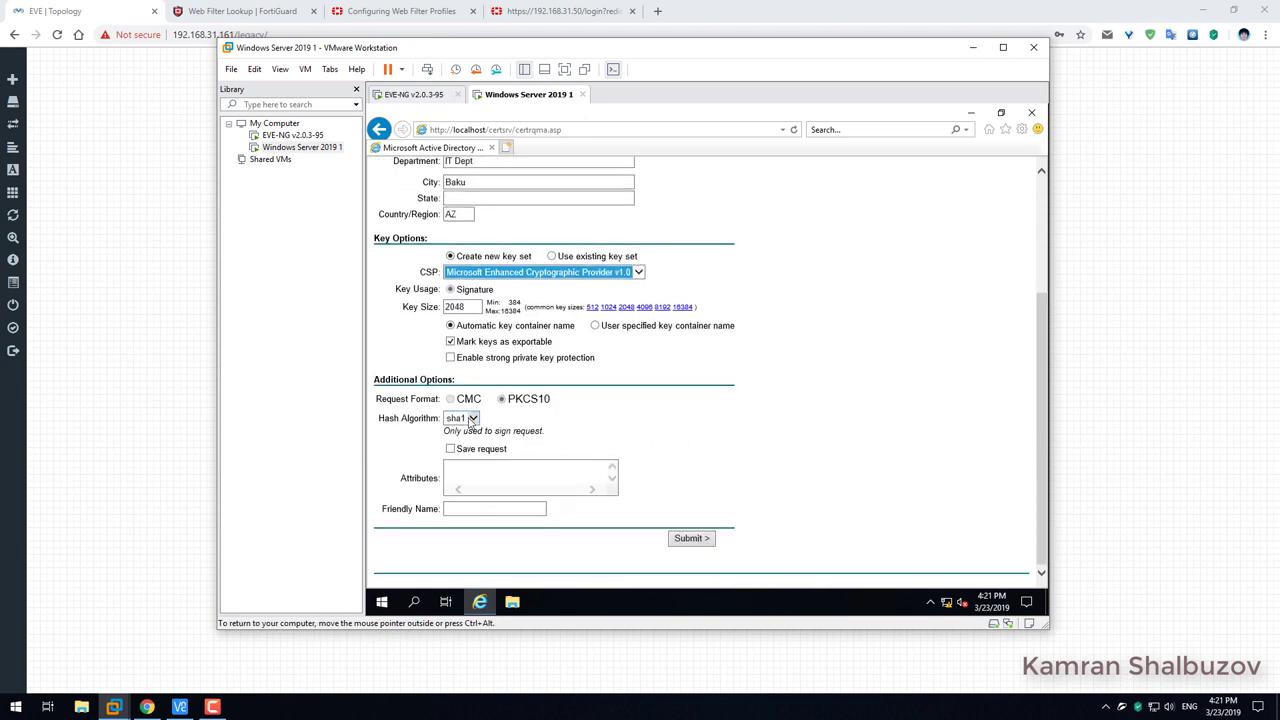
pyautogui.scroll(3, 800, 438)
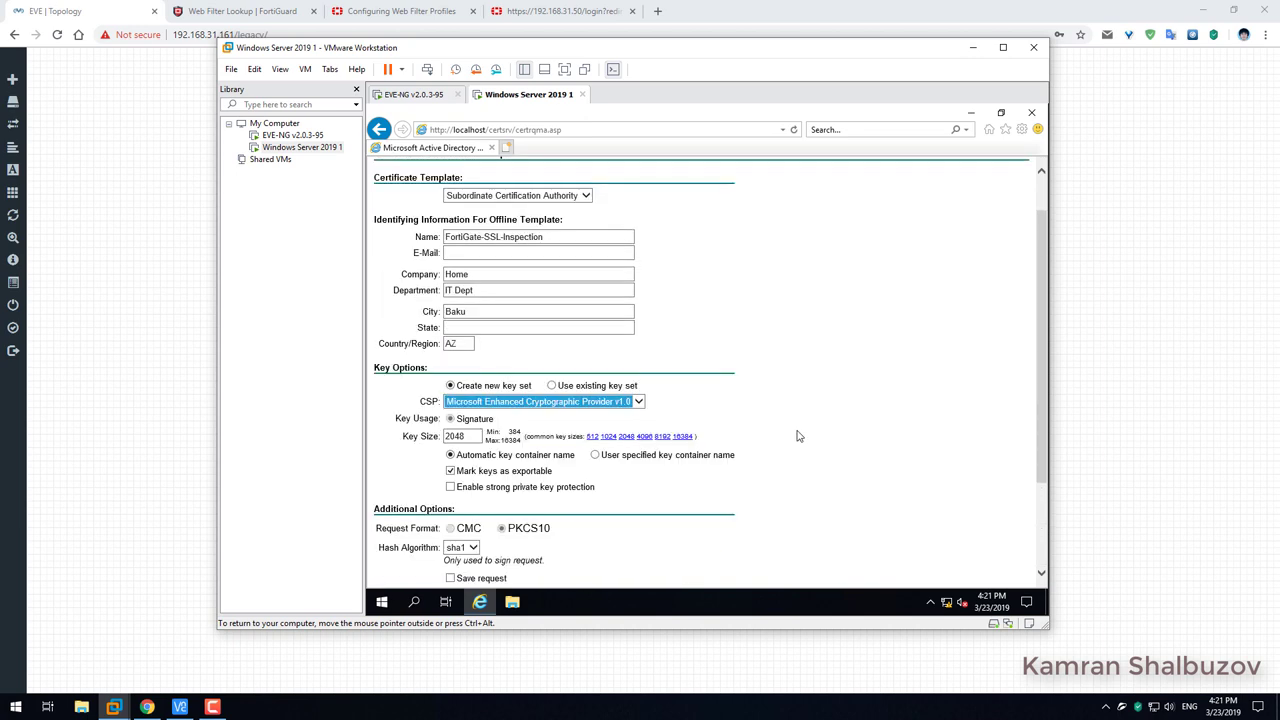
pyautogui.scroll(-3, 861, 423)
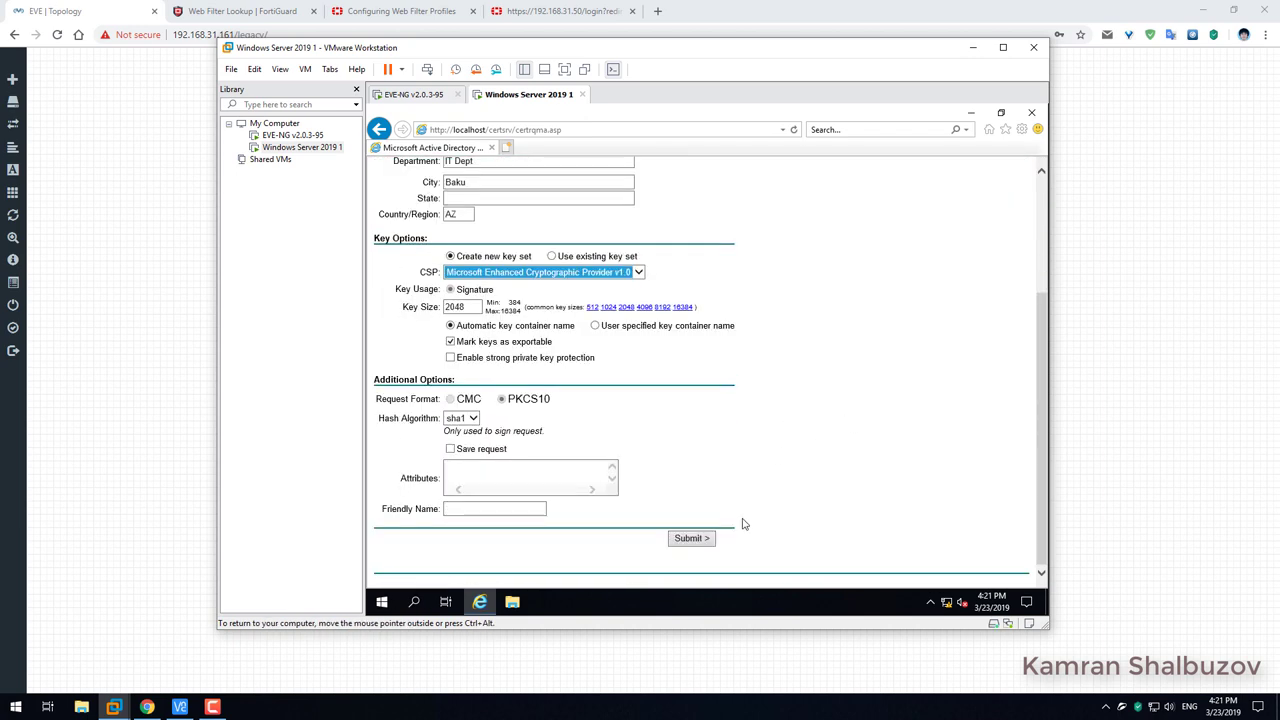
# Submit the FortiGate-SSL-Inspection request, install the issued certificate and return to the Certificate Services home page.
pyautogui.click(691, 546)
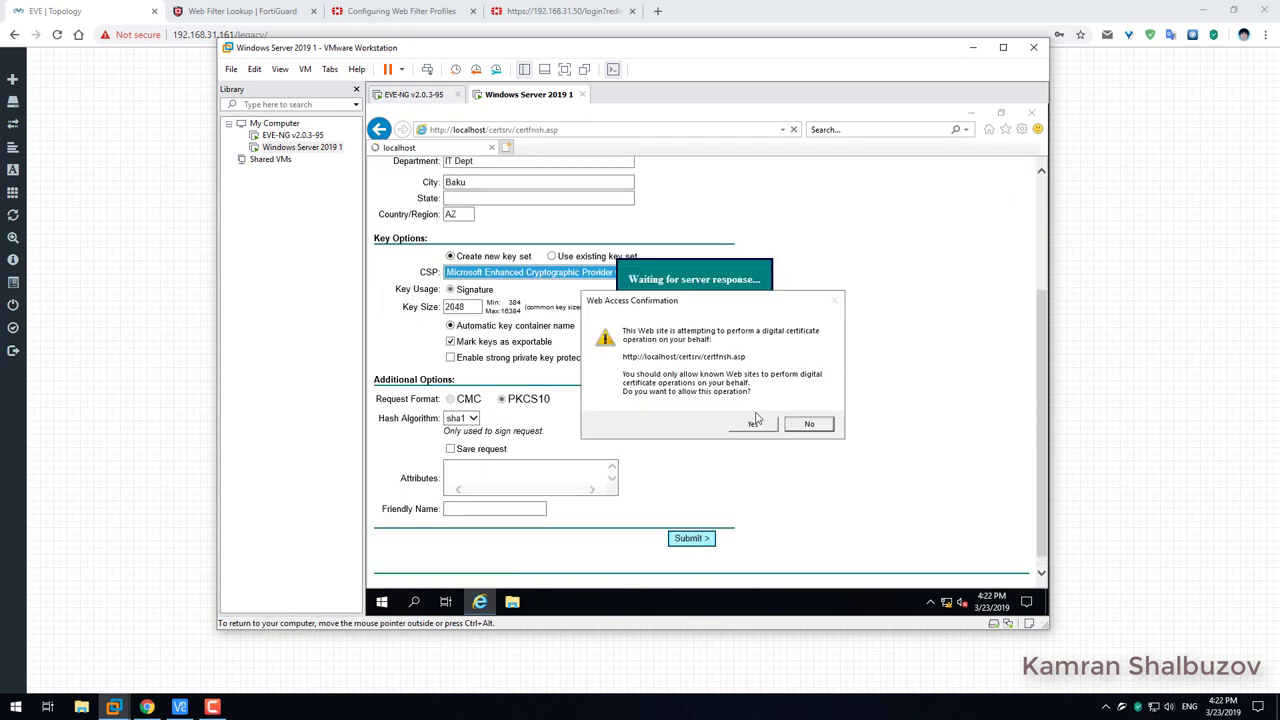
pyautogui.click(752, 425)
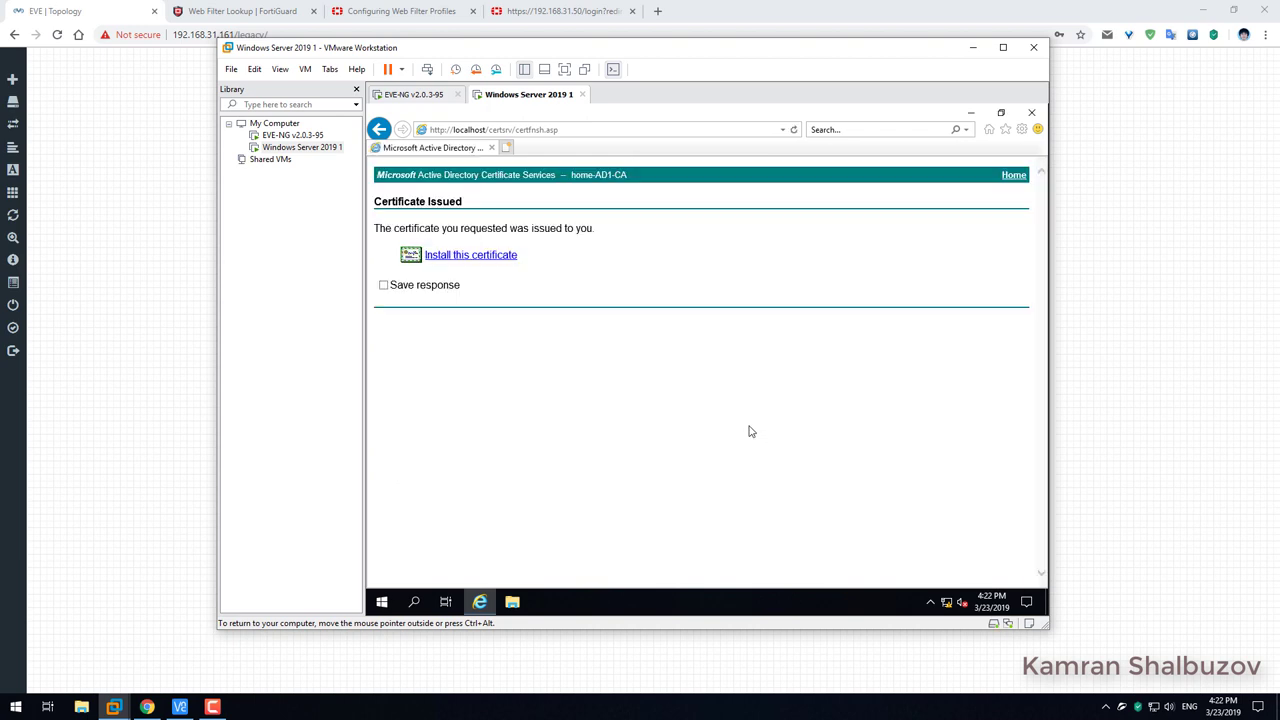
pyautogui.click(486, 257)
pyautogui.moveTo(620, 229); pyautogui.dragTo(381, 228)
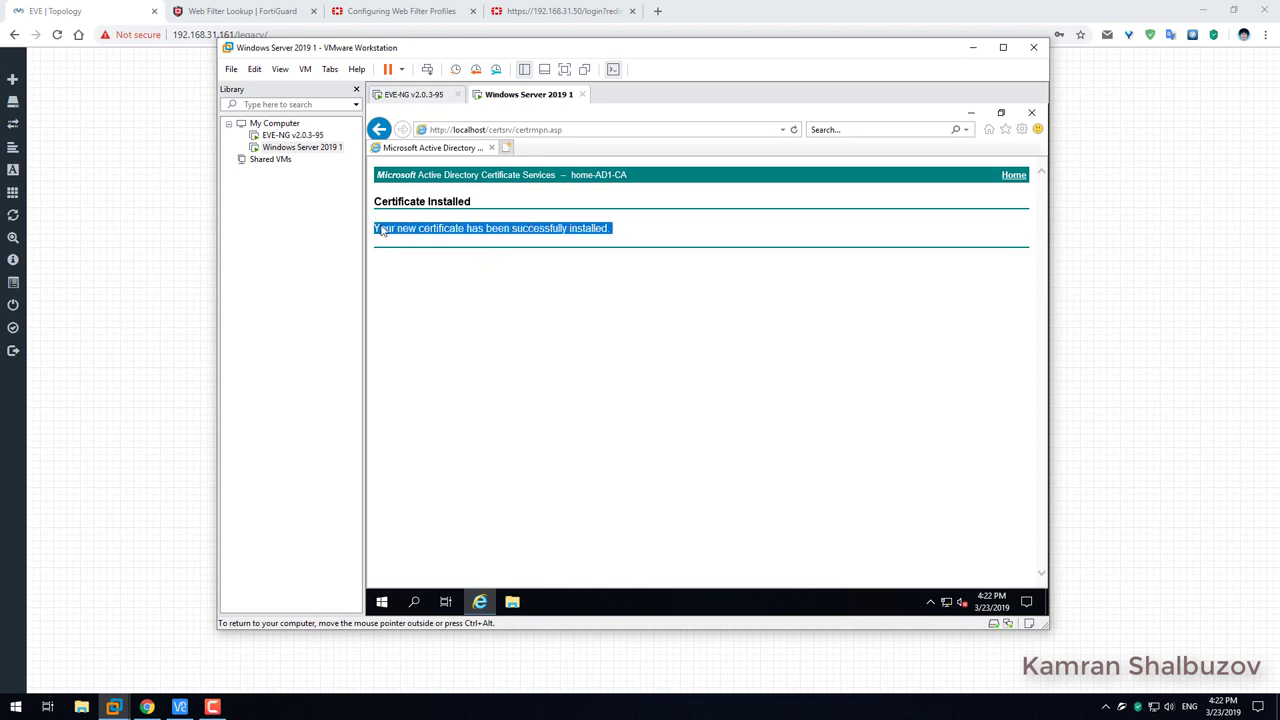
pyautogui.click(1010, 176)
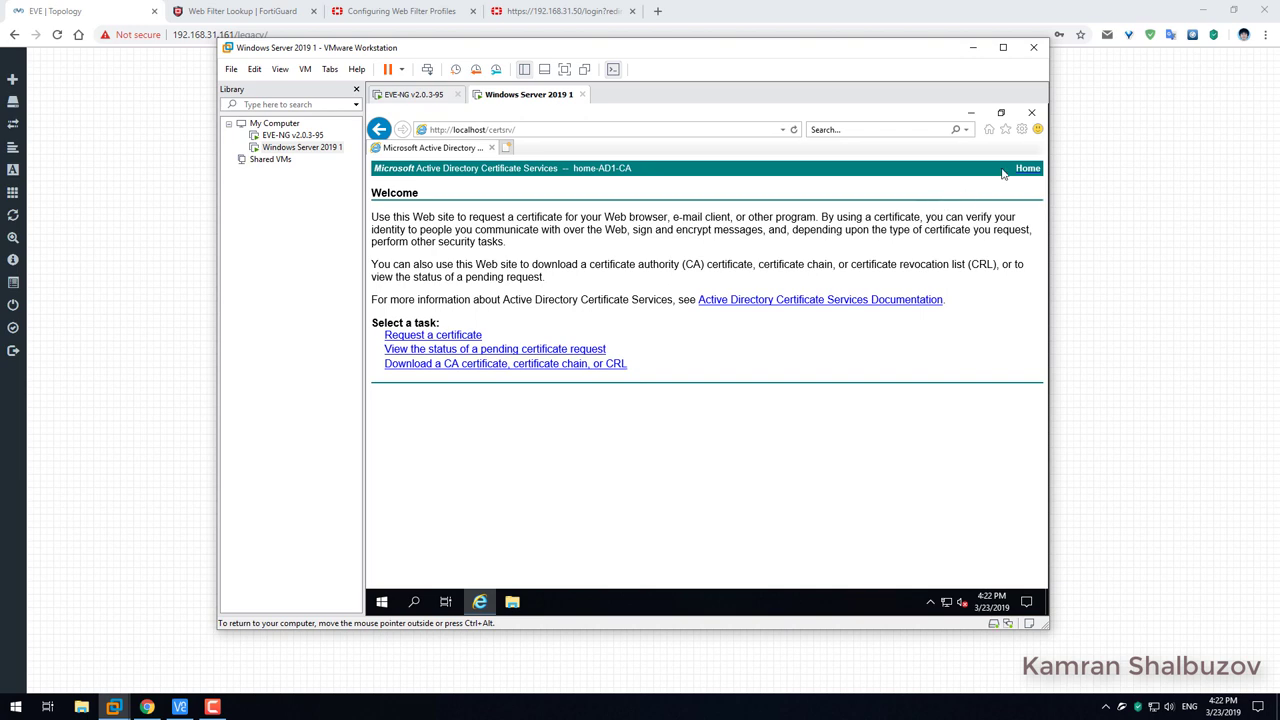
pyautogui.click(1021, 129)
# Find FortiGate-SSL-Inspection under Internet Options > Content > Certificates and start exporting it.
pyautogui.click(897, 303)
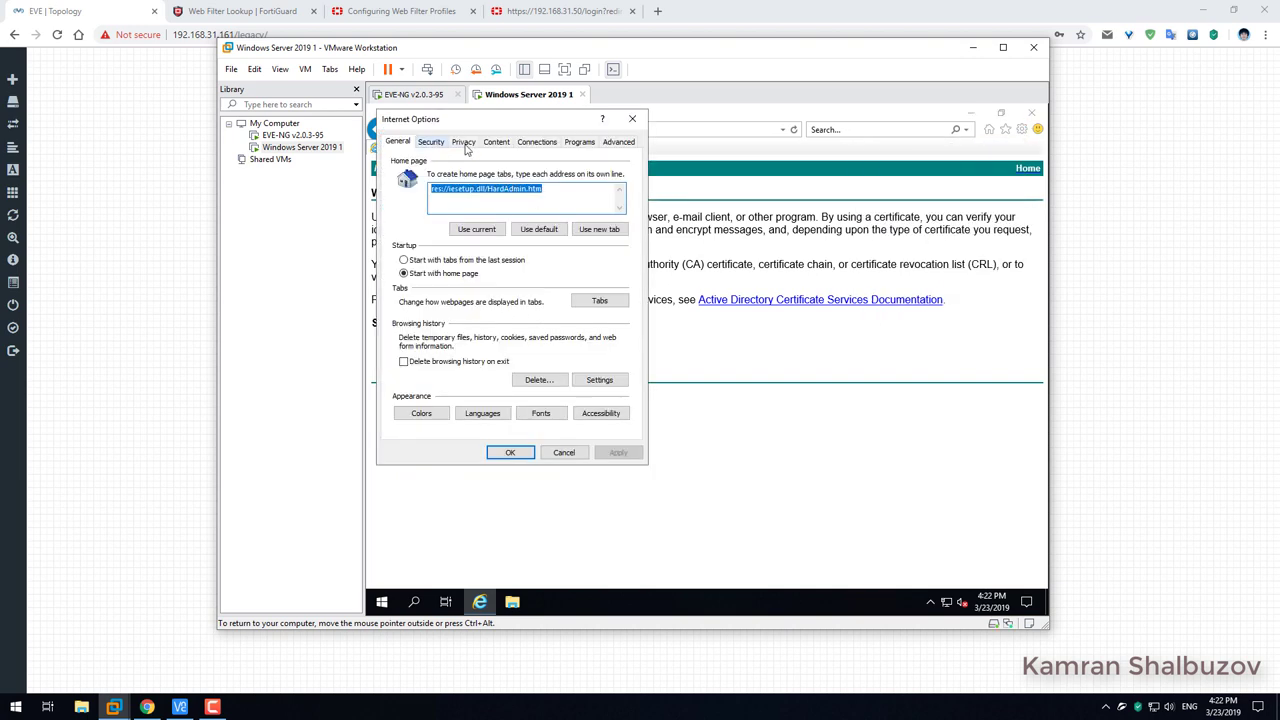
pyautogui.click(497, 143)
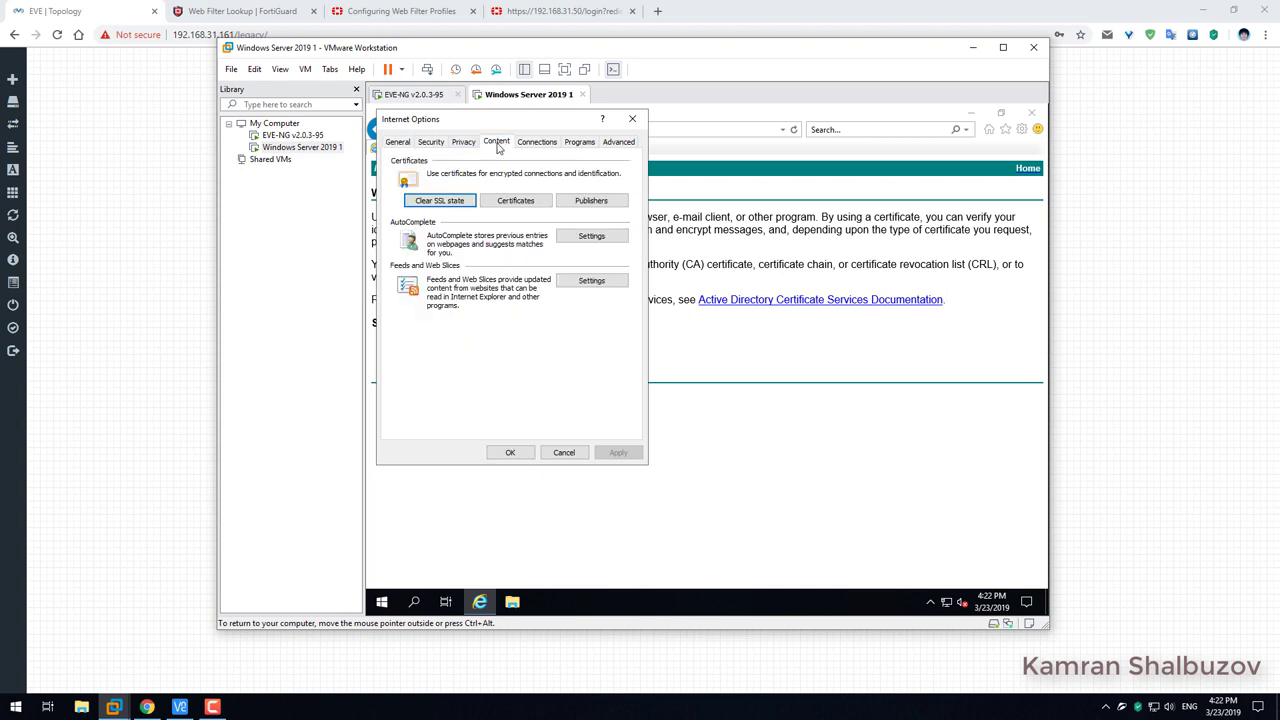
pyautogui.click(512, 201)
pyautogui.click(444, 235)
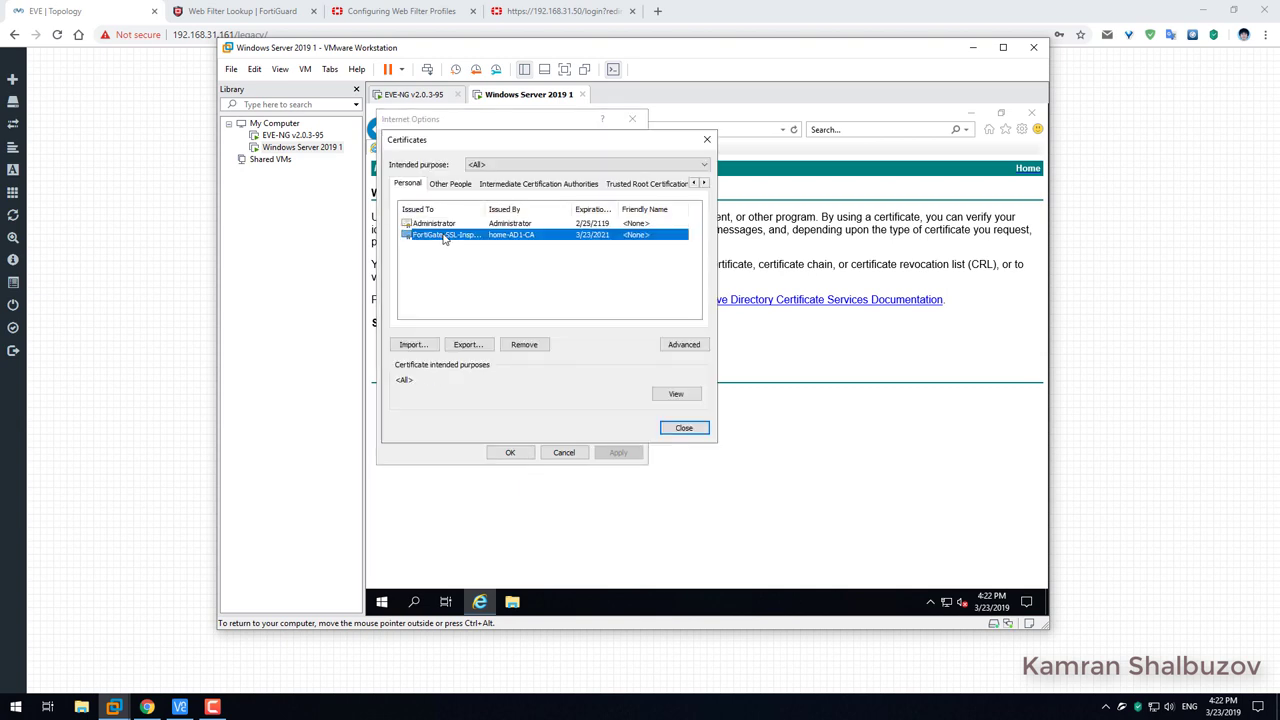
pyautogui.click(465, 346)
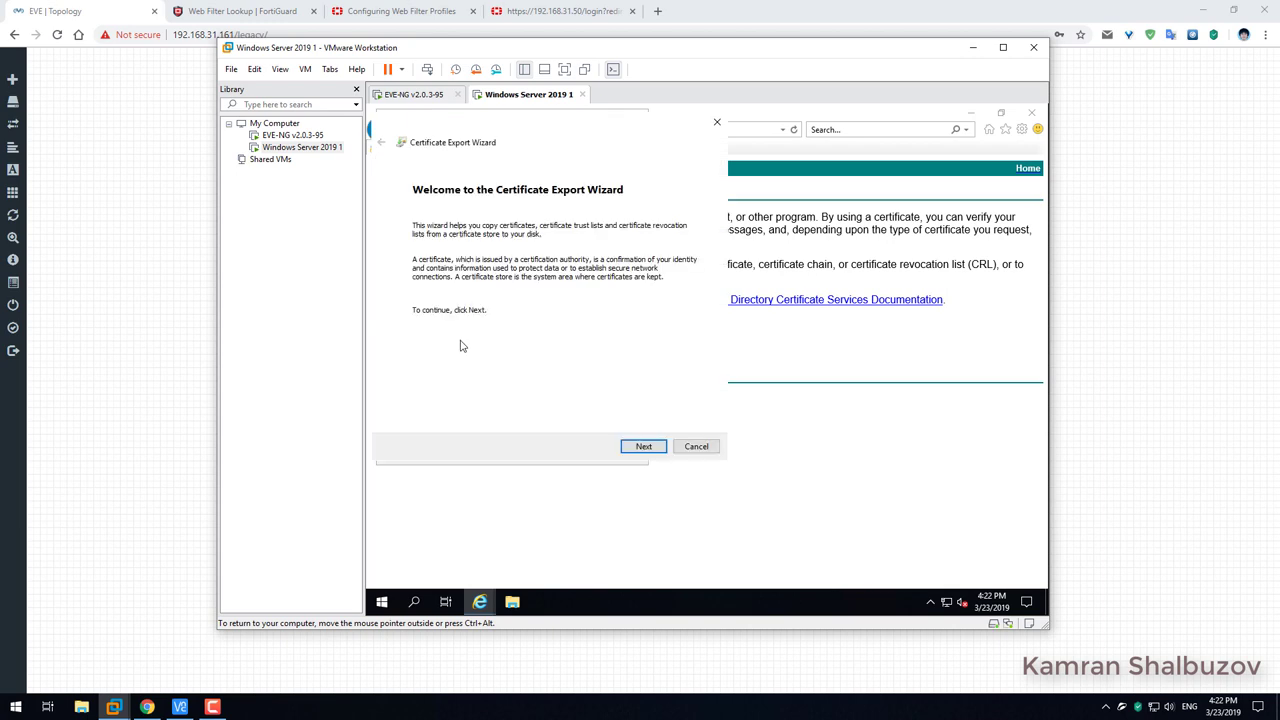
# Export with the private key in PKCS #12 (.PFX) format, protected by a password.
pyautogui.click(638, 449)
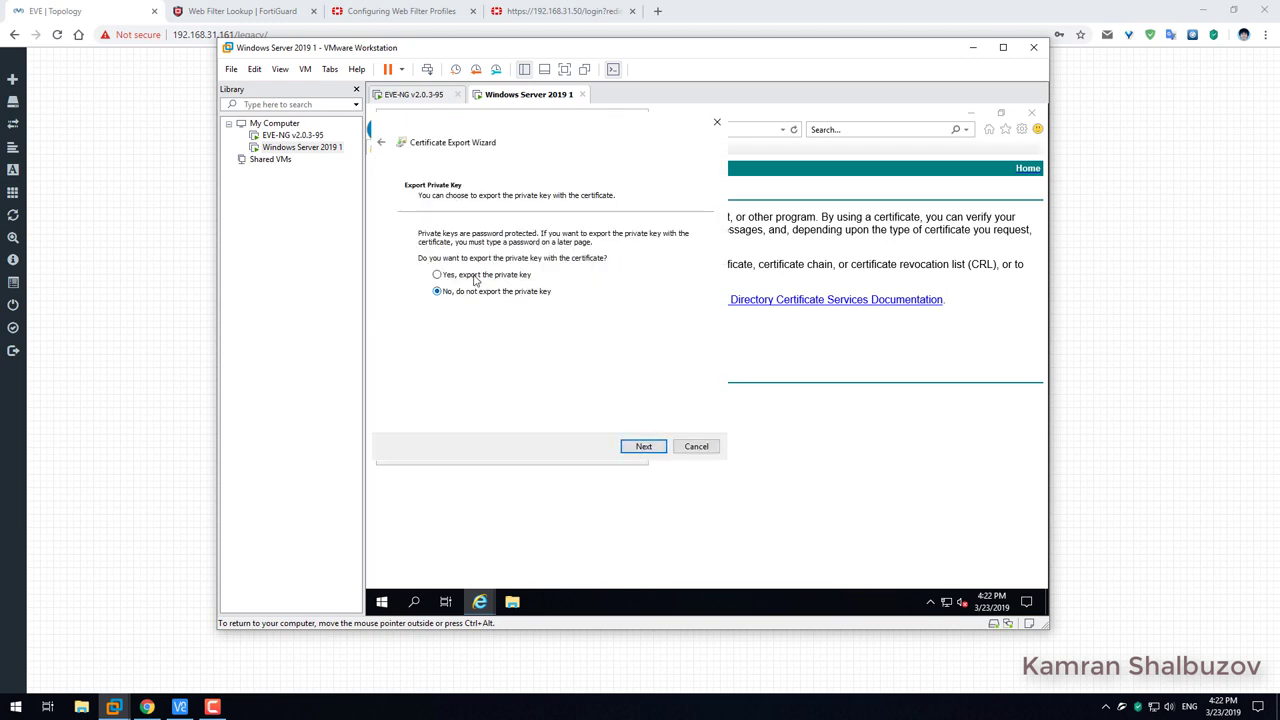
pyautogui.click(477, 276)
pyautogui.click(643, 447)
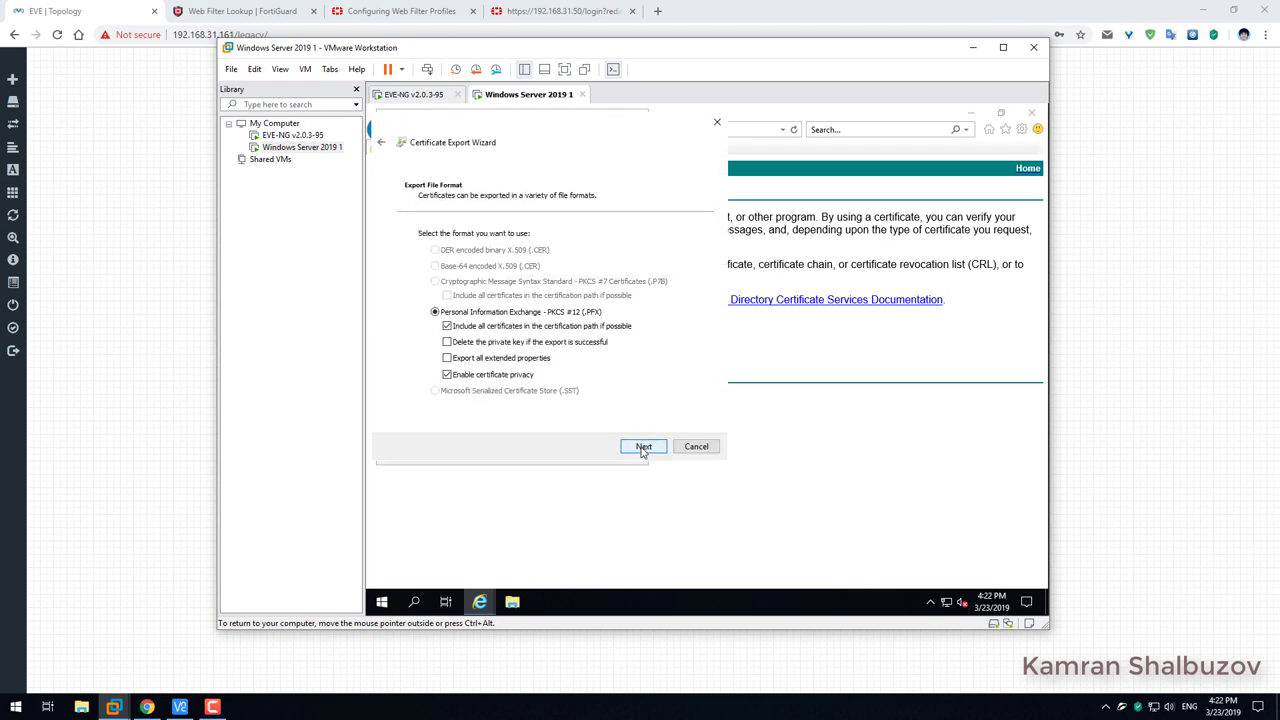
pyautogui.click(643, 447)
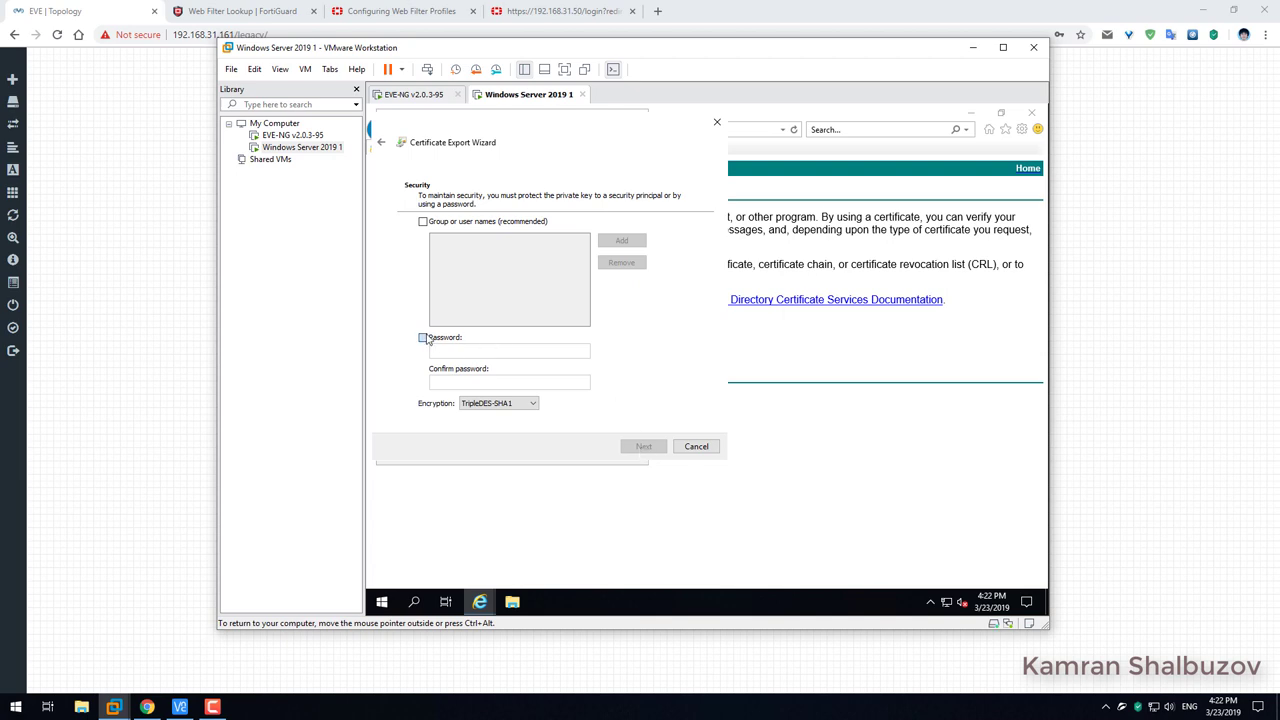
pyautogui.click(423, 338)
pyautogui.write('P')
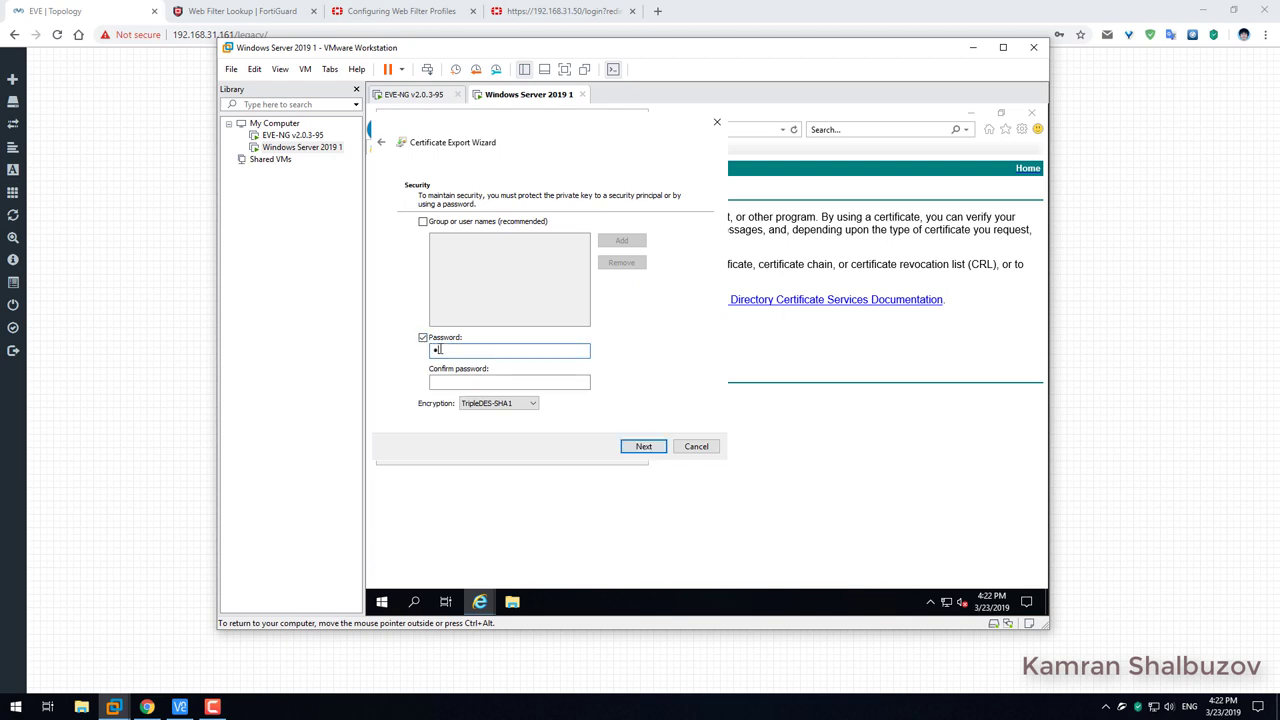
pyautogui.press('Tab')
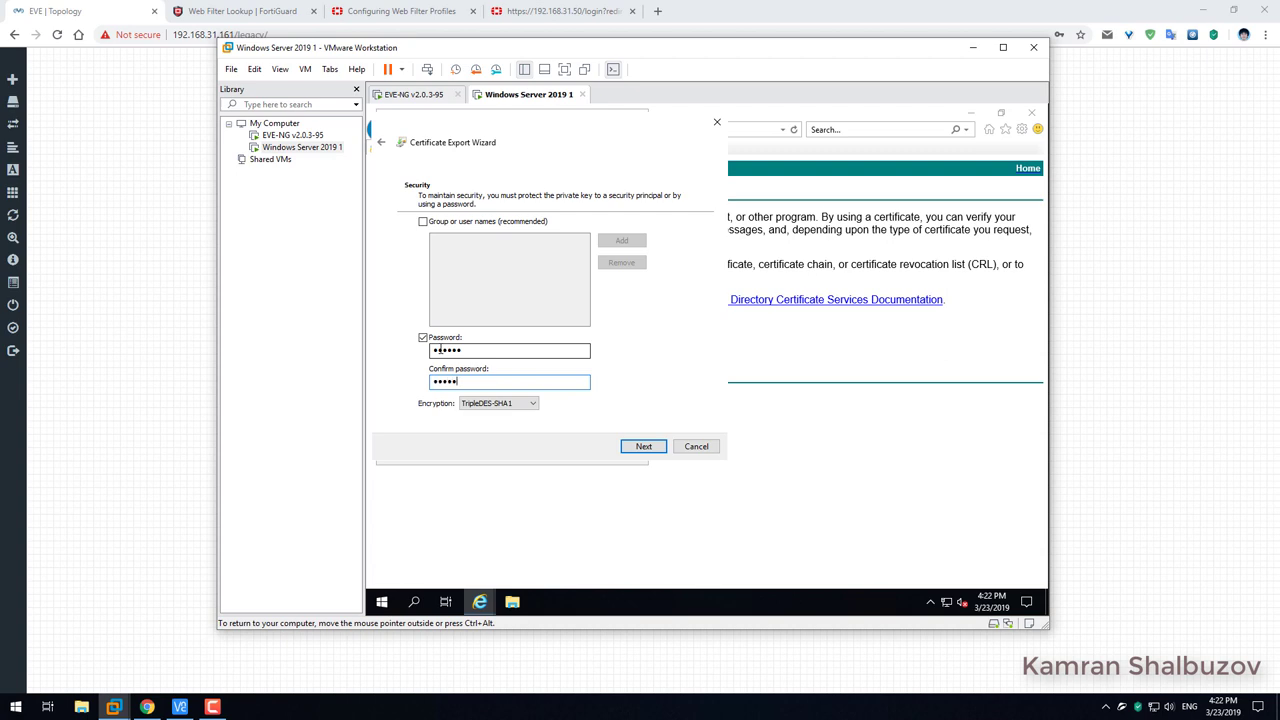
pyautogui.click(641, 447)
pyautogui.click(662, 251)
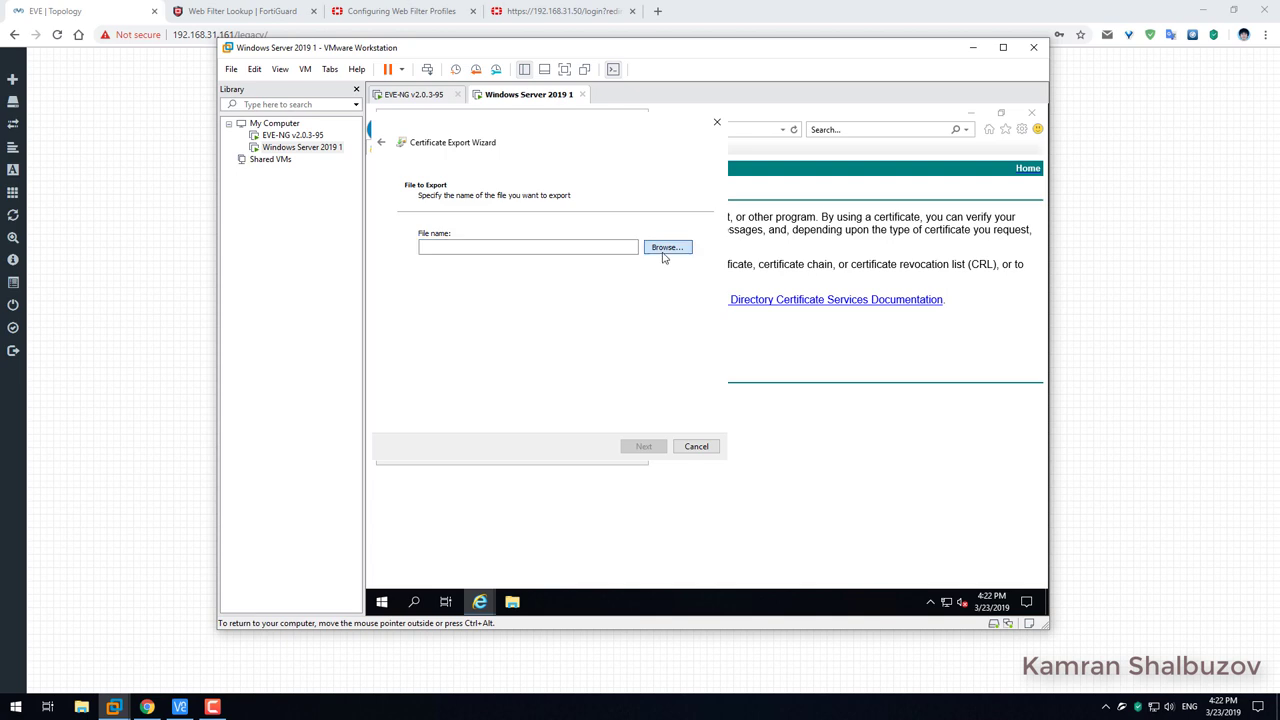
# Save the export as FortiGate-SSL-Inspection.pfx on the Desktop, finish the wizard and close the Certificates list.
pyautogui.click(426, 231)
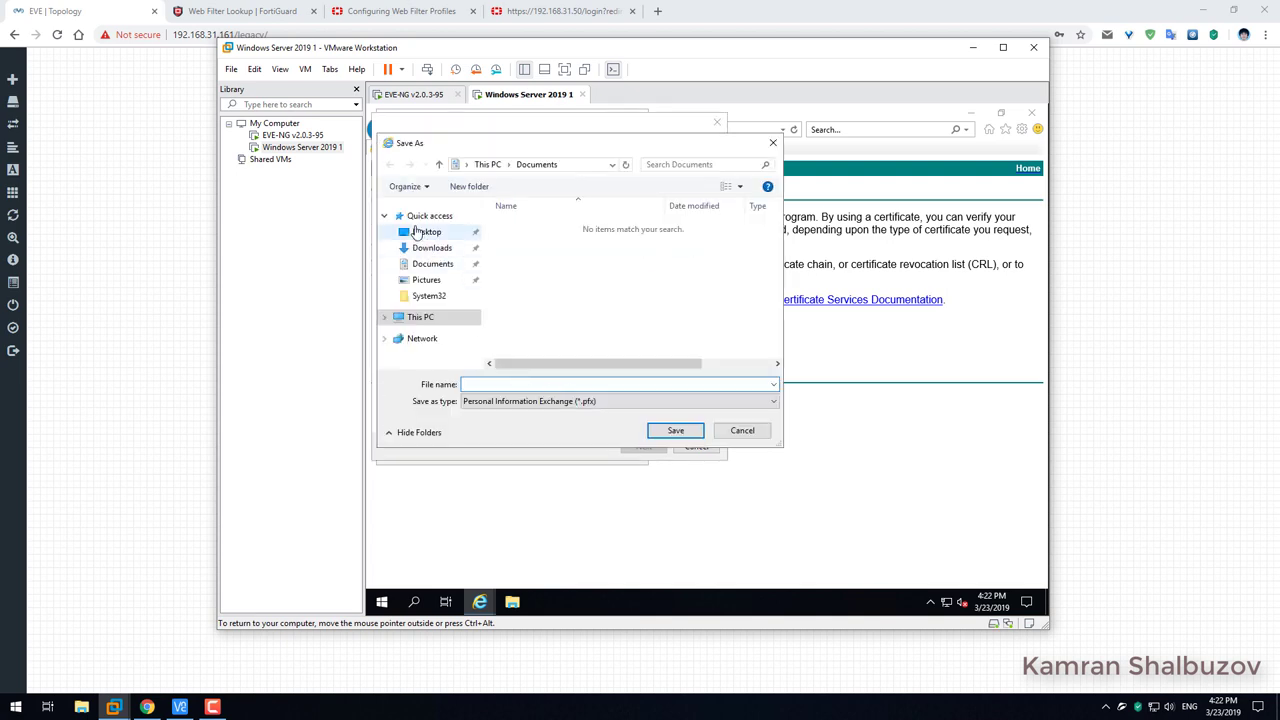
pyautogui.click(483, 383)
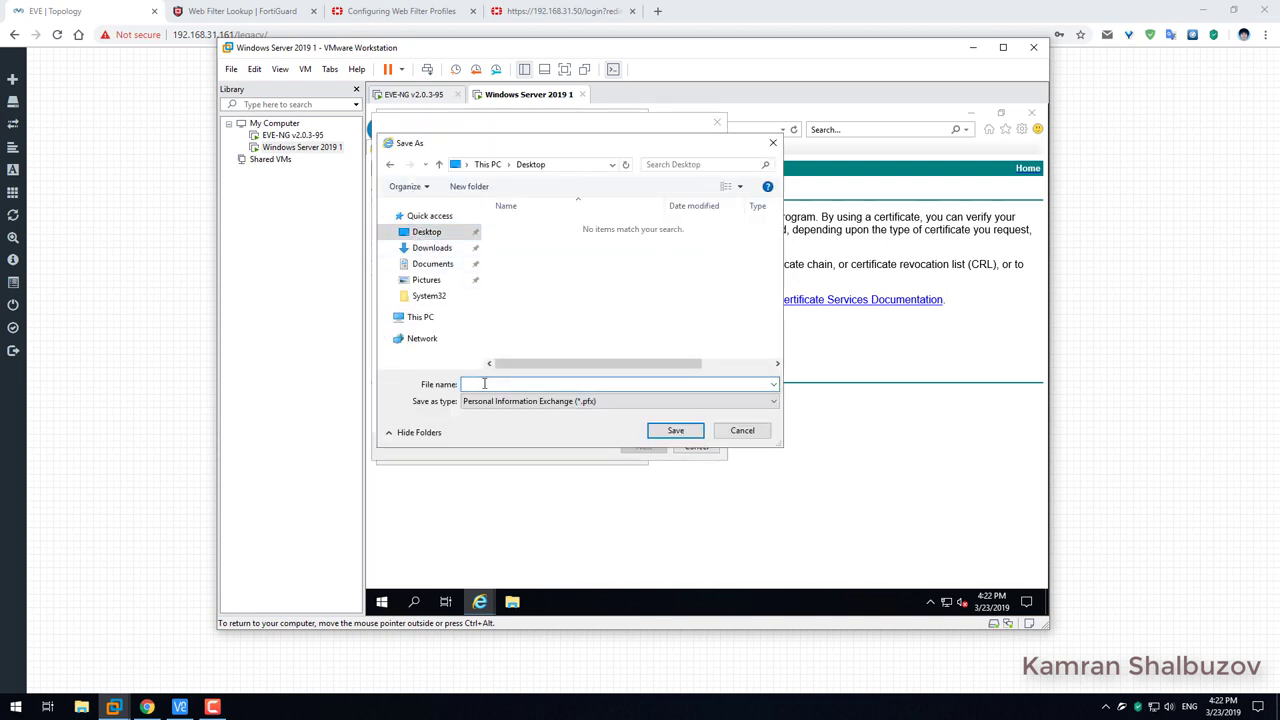
pyautogui.write('FortiGate-SSL-Inspection')
pyautogui.click(586, 401)
pyautogui.click(583, 410)
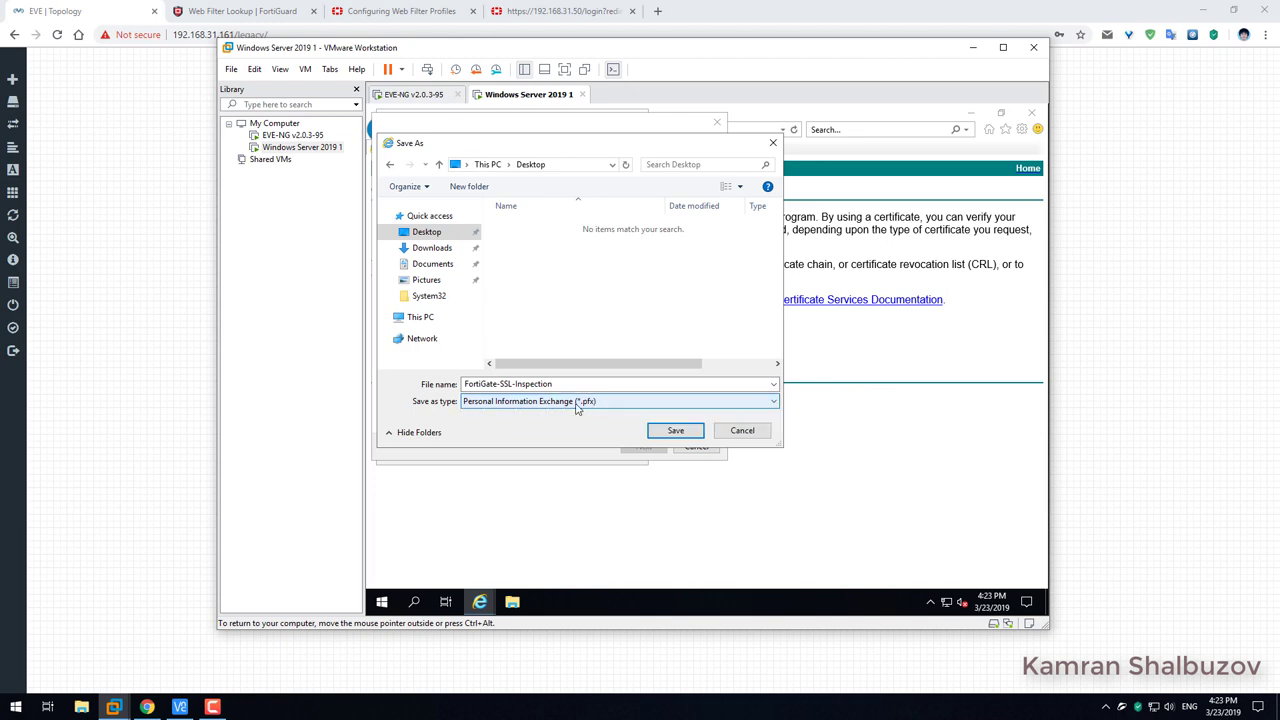
pyautogui.click(676, 430)
pyautogui.click(645, 447)
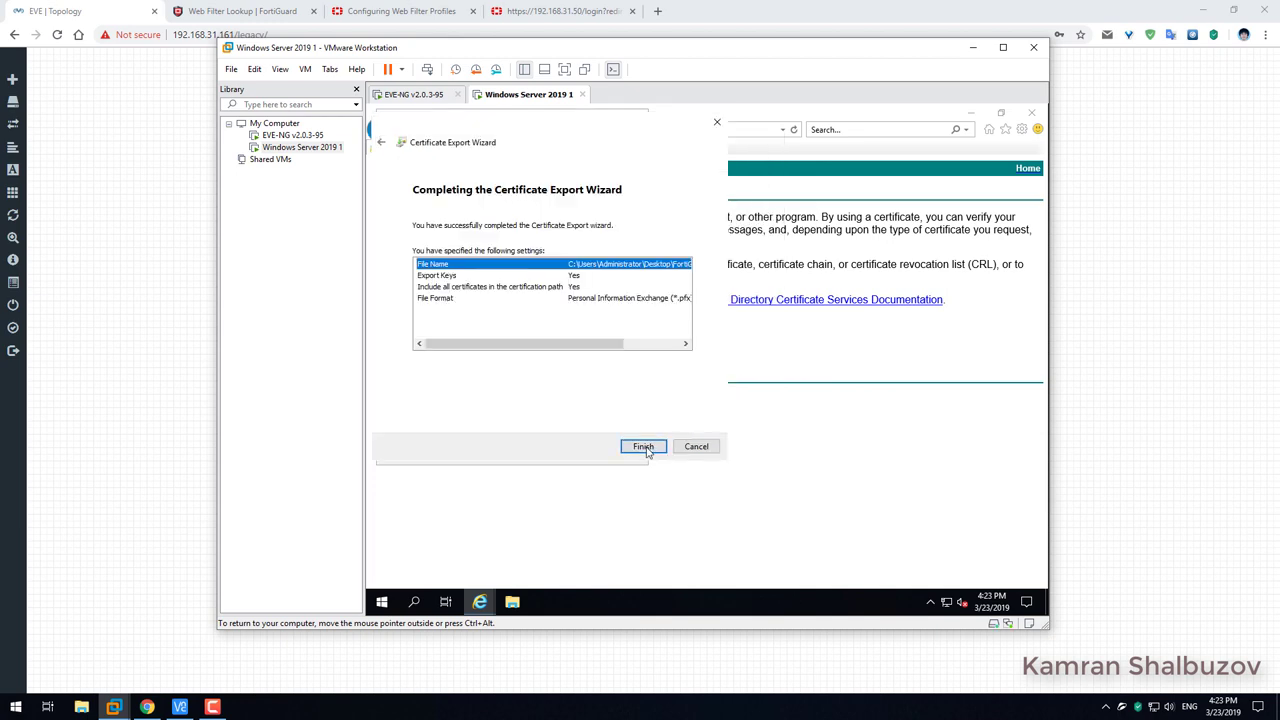
pyautogui.click(645, 449)
pyautogui.click(739, 402)
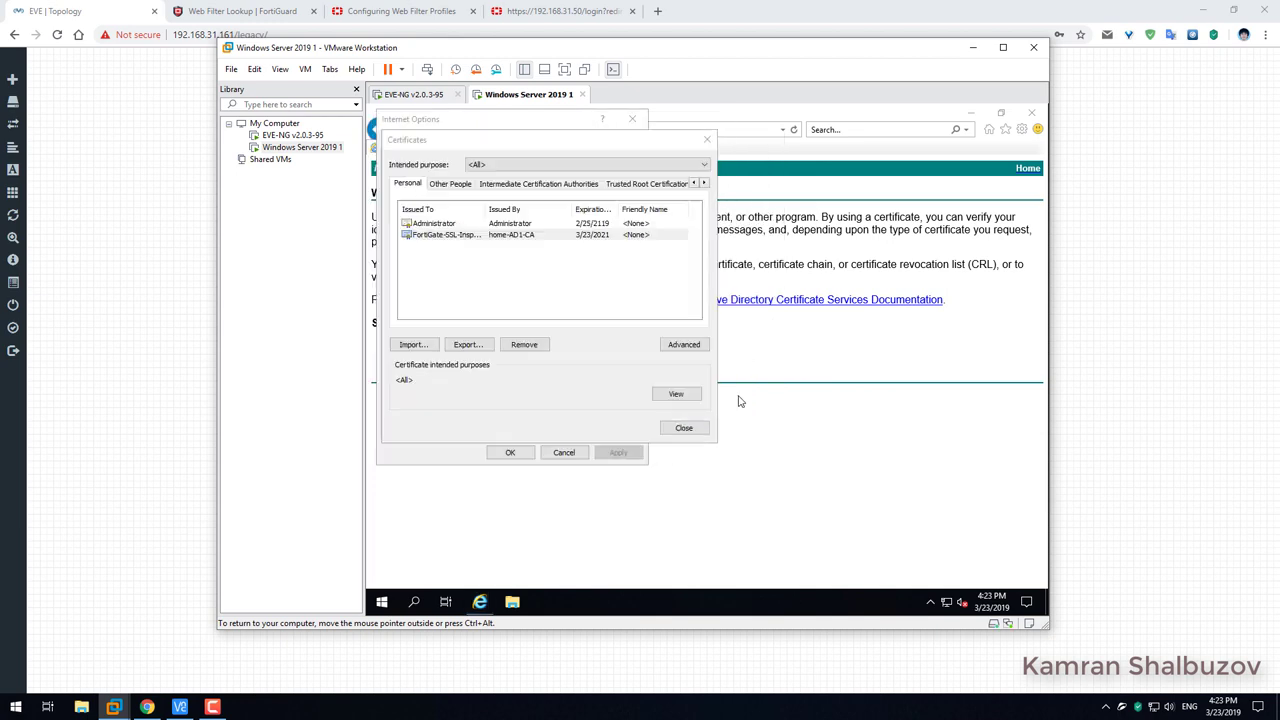
pyautogui.click(684, 428)
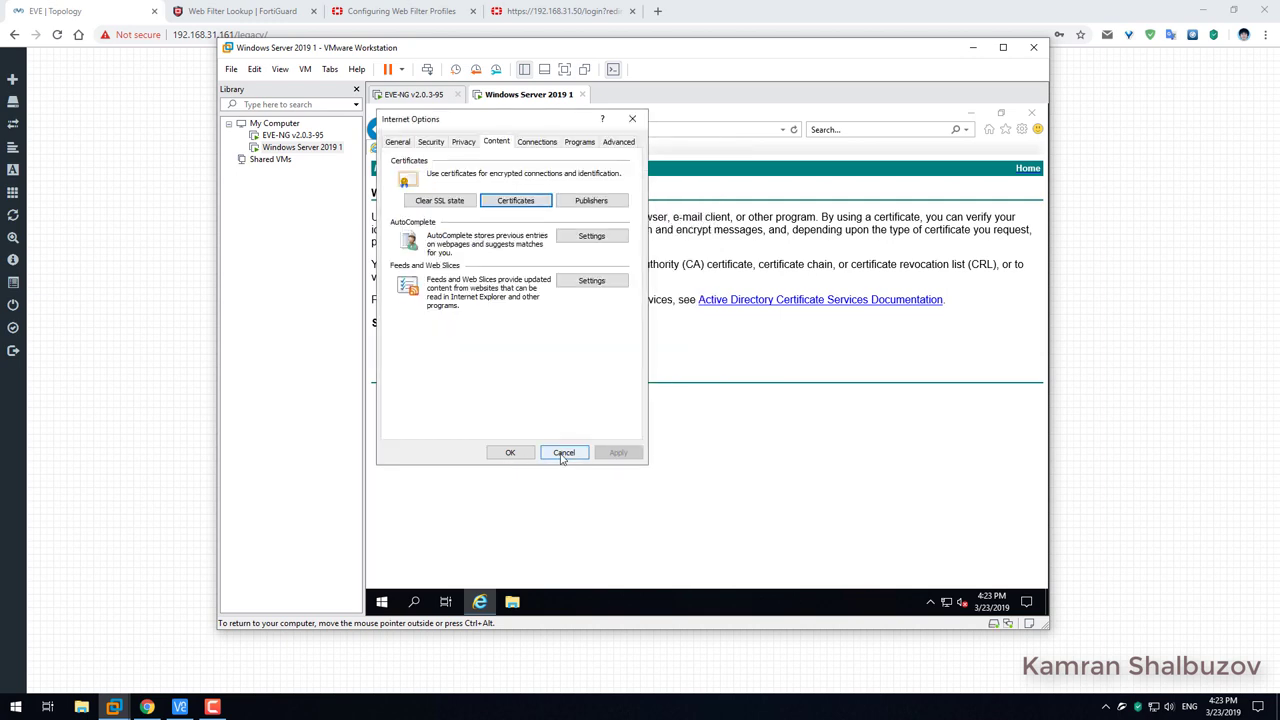
# Copy FortiGate-SSL-Inspection.pfx from the VM desktop to the host desktop, then return to the EVE browser.
pyautogui.click(561, 458)
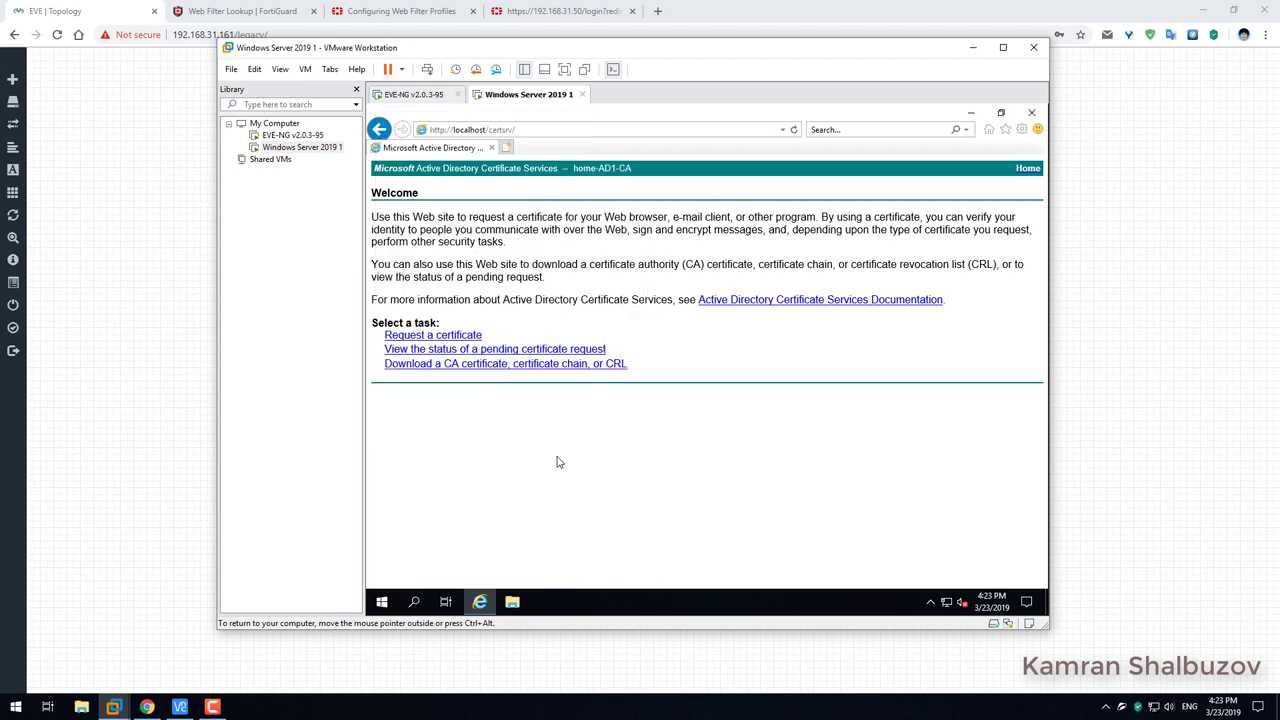
pyautogui.click(978, 114)
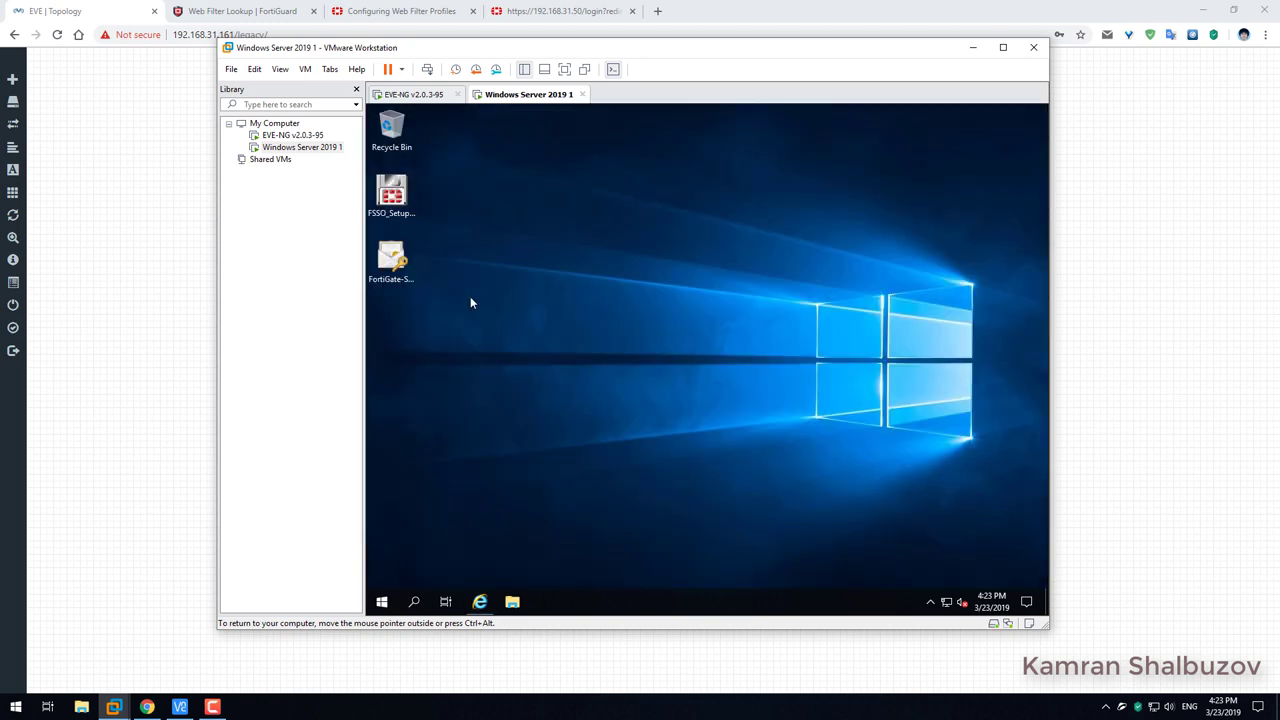
pyautogui.rightClick(405, 268)
pyautogui.click(435, 411)
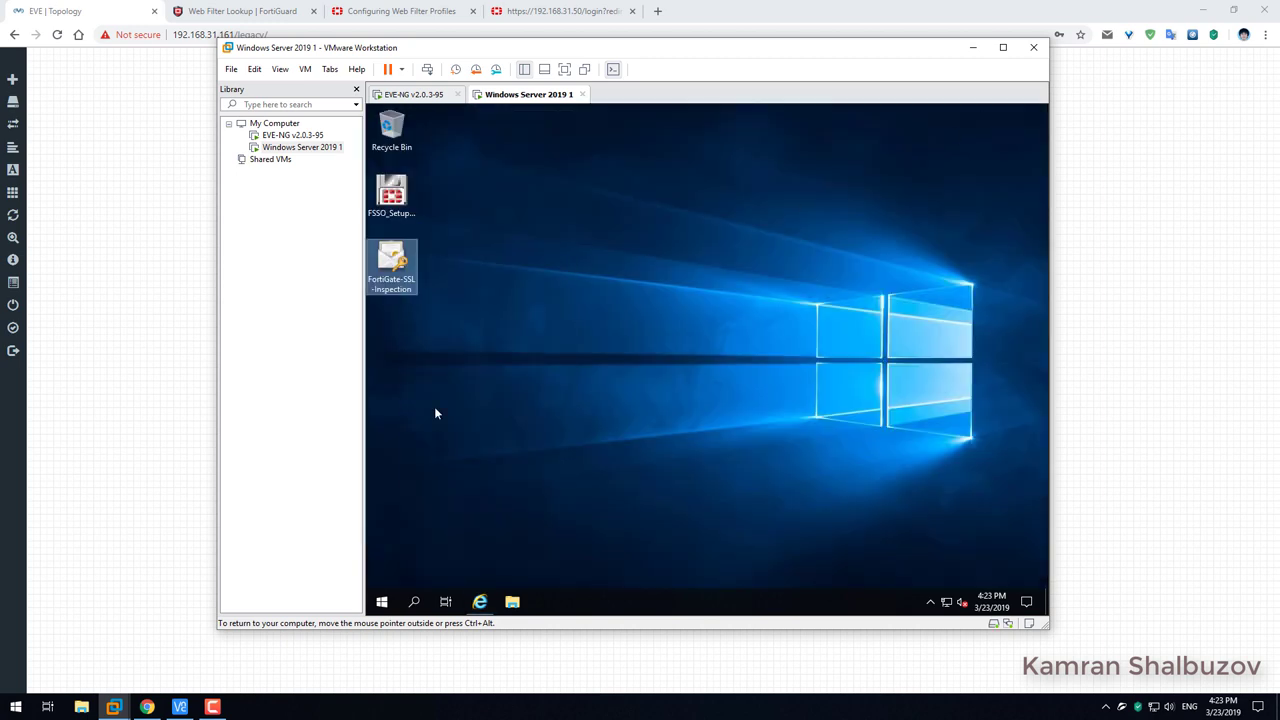
pyautogui.click(1206, 12)
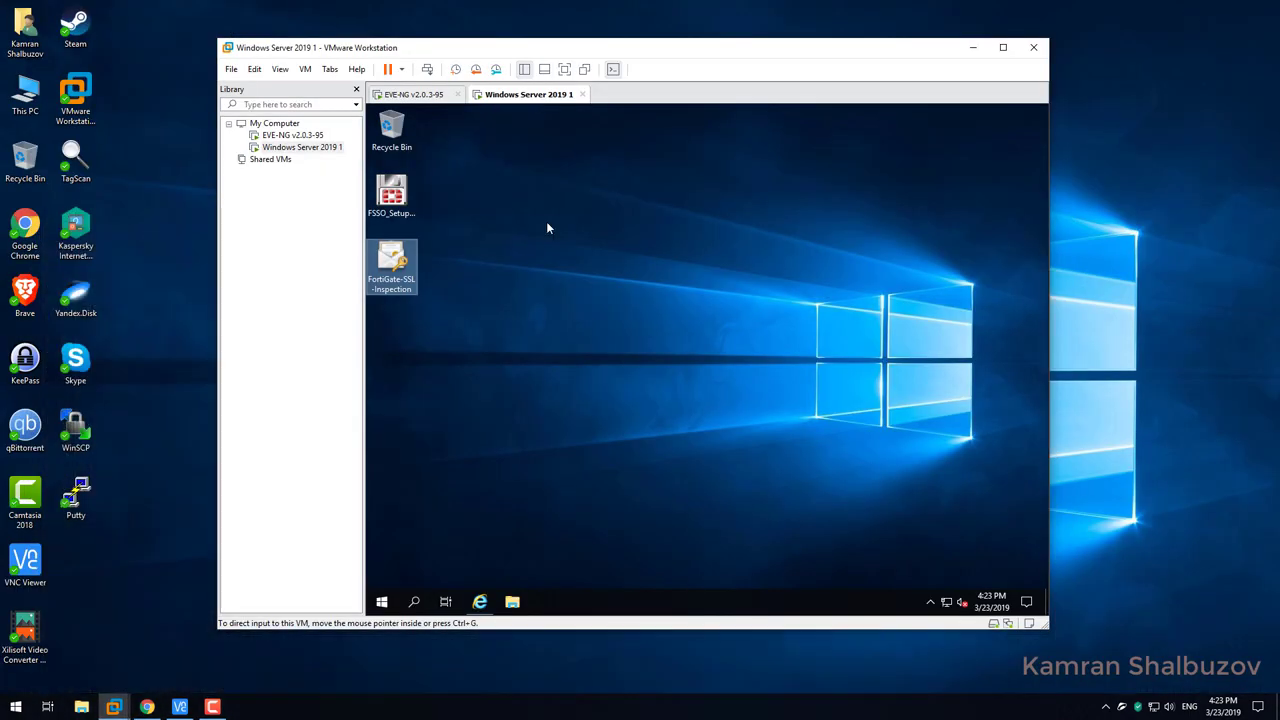
pyautogui.rightClick(117, 215)
pyautogui.click(160, 276)
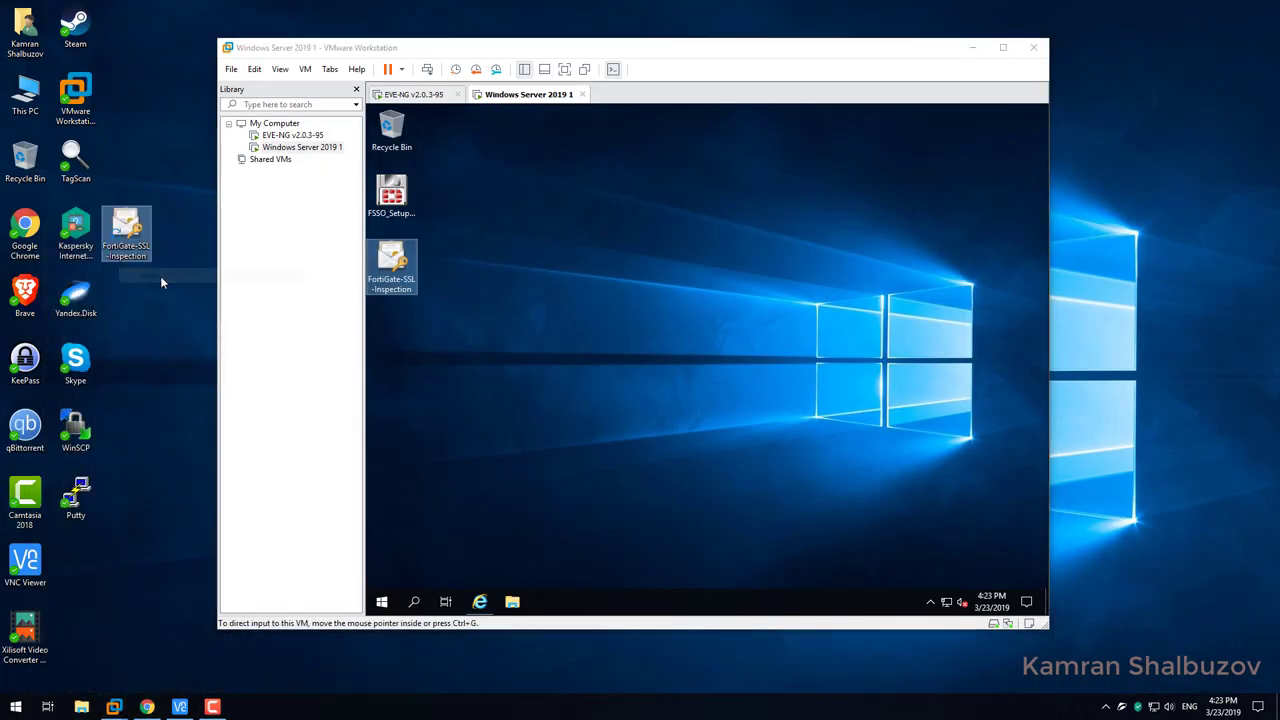
pyautogui.moveTo(126, 228); pyautogui.dragTo(88, 562)
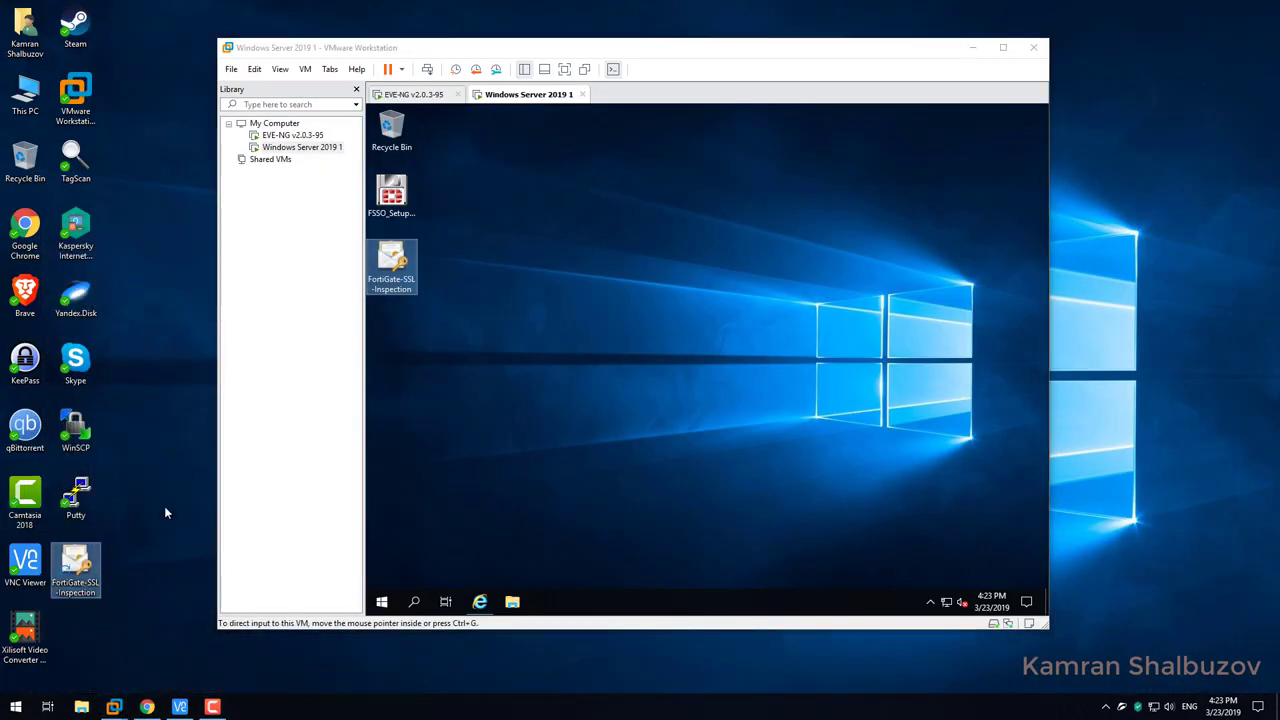
pyautogui.click(186, 466)
pyautogui.click(147, 706)
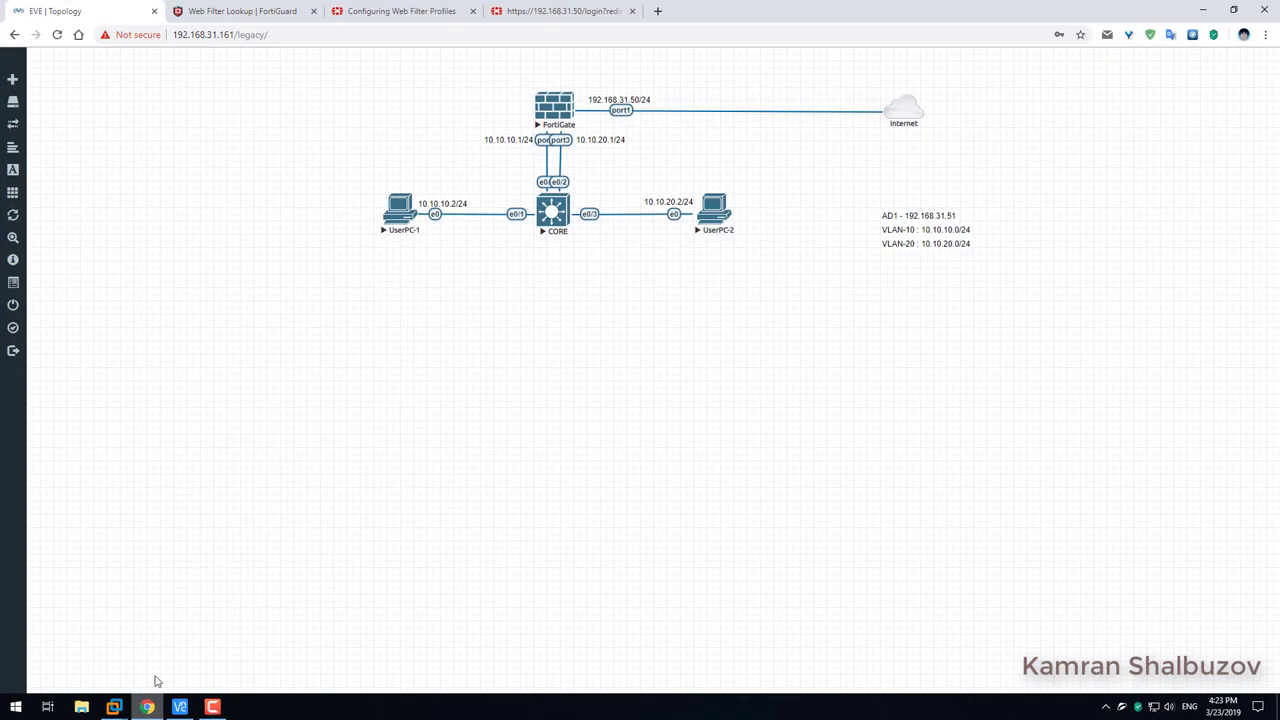
# Log back into the FortiGate as admin with the account password and expand the System menu.
pyautogui.click(549, 10)
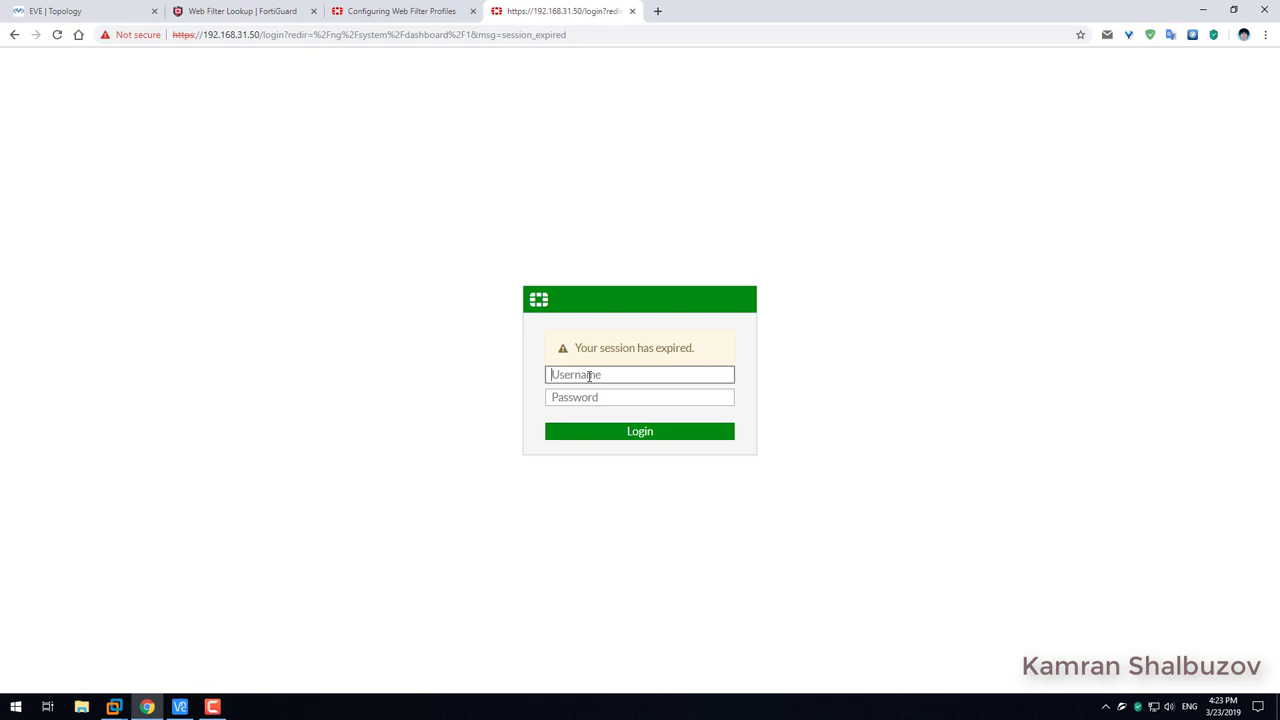
pyautogui.write('admin')
pyautogui.press('Tab')
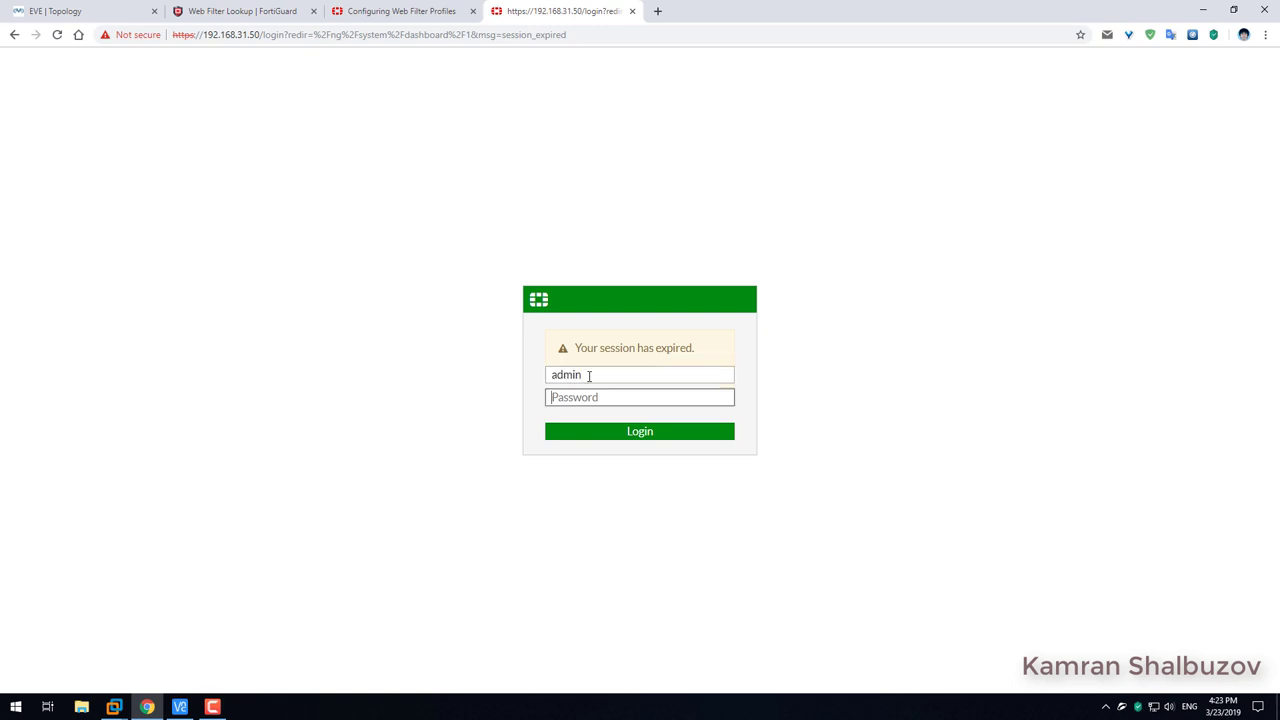
pyautogui.write('•')
pyautogui.press('BackSpace')
pyautogui.write('•••••••••')
pyautogui.press('Return')
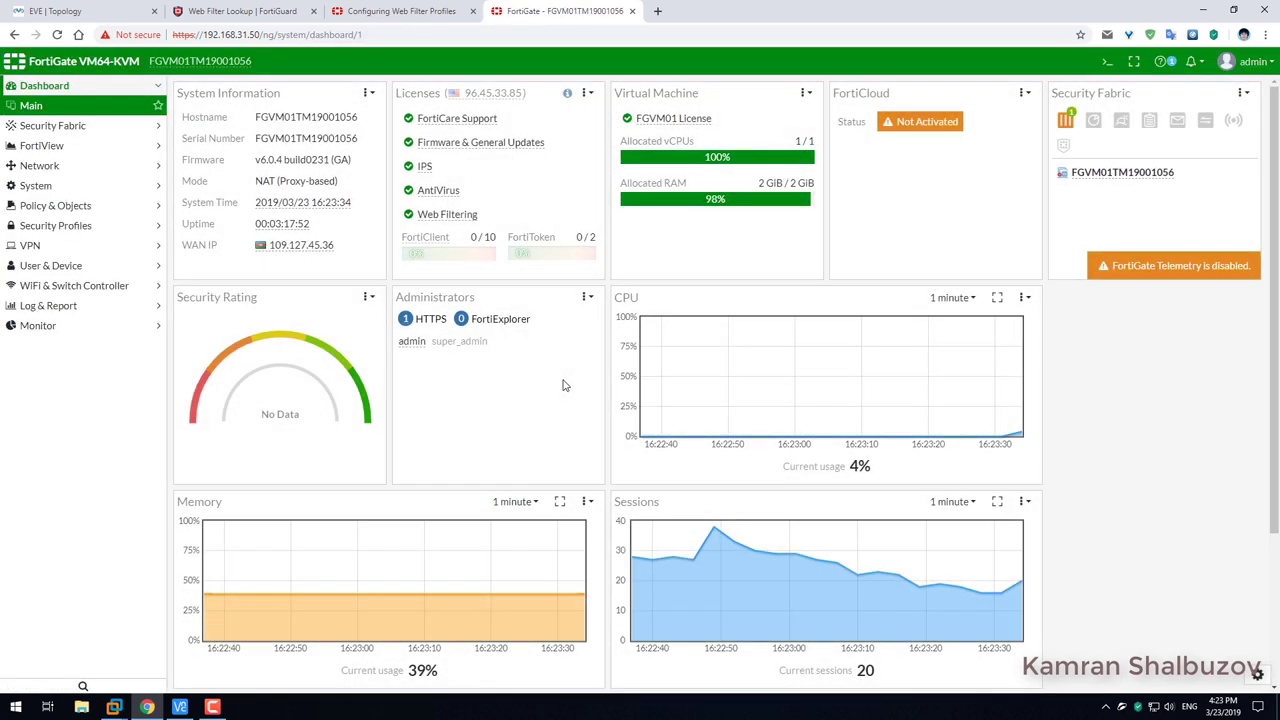
pyautogui.click(66, 186)
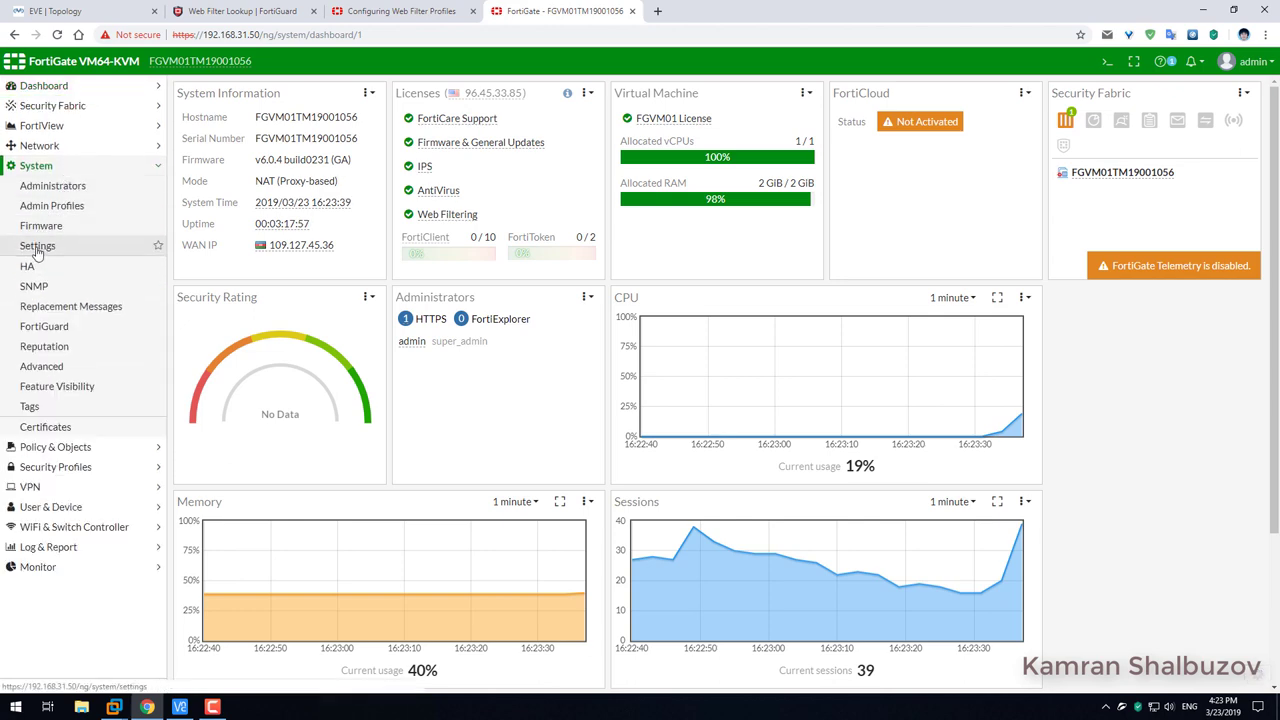
# Start a PKCS #12 local certificate import and choose FortiGate-SSL-Inspection.pfx from the Desktop.
pyautogui.click(40, 428)
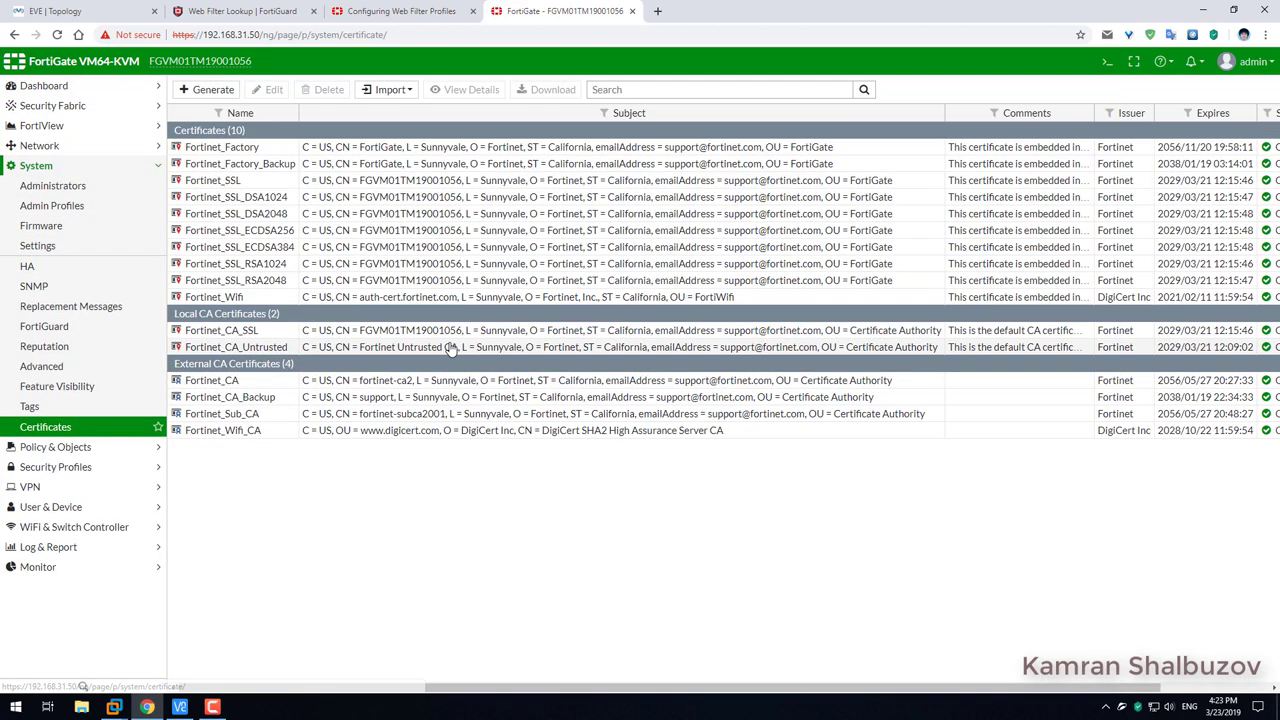
pyautogui.click(401, 90)
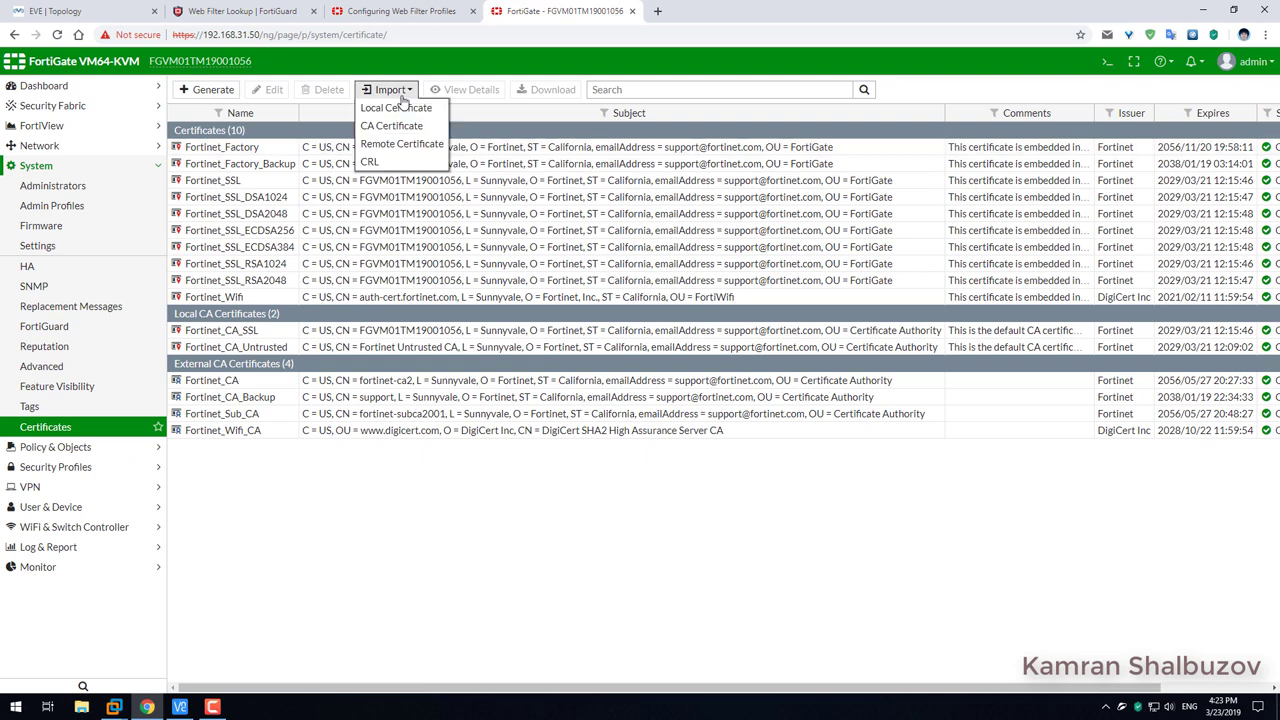
pyautogui.click(396, 108)
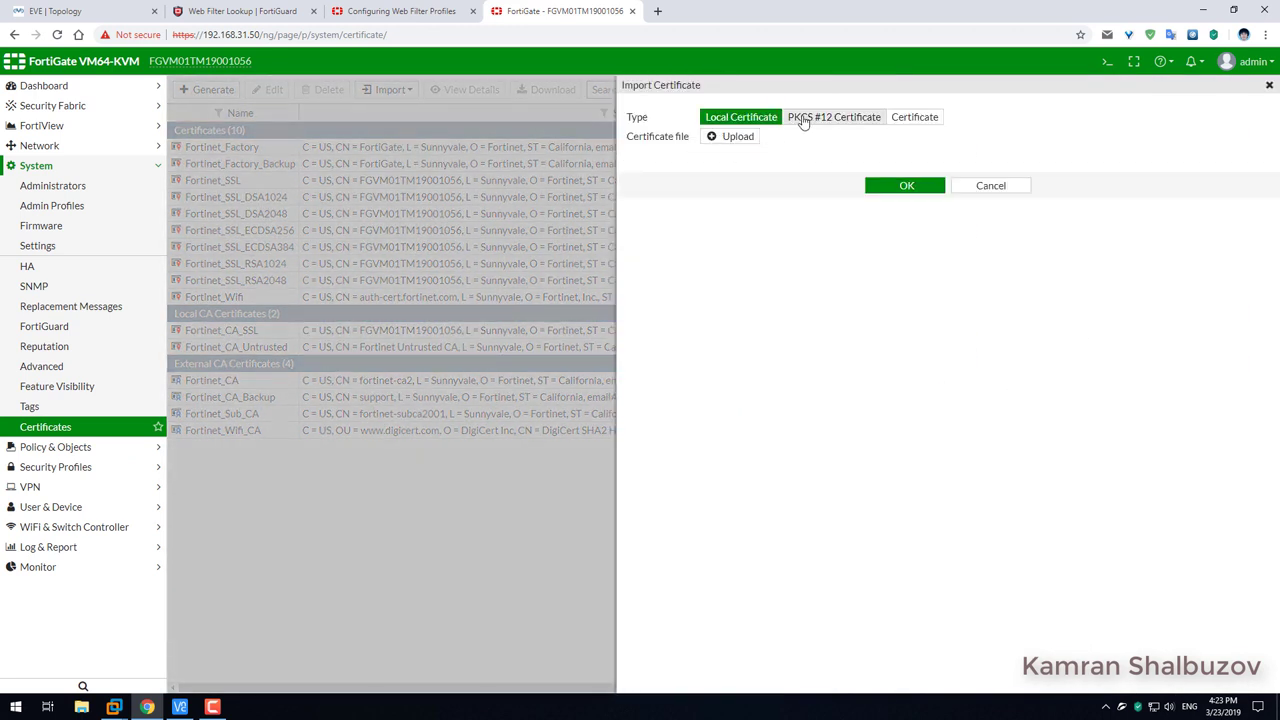
pyautogui.click(820, 119)
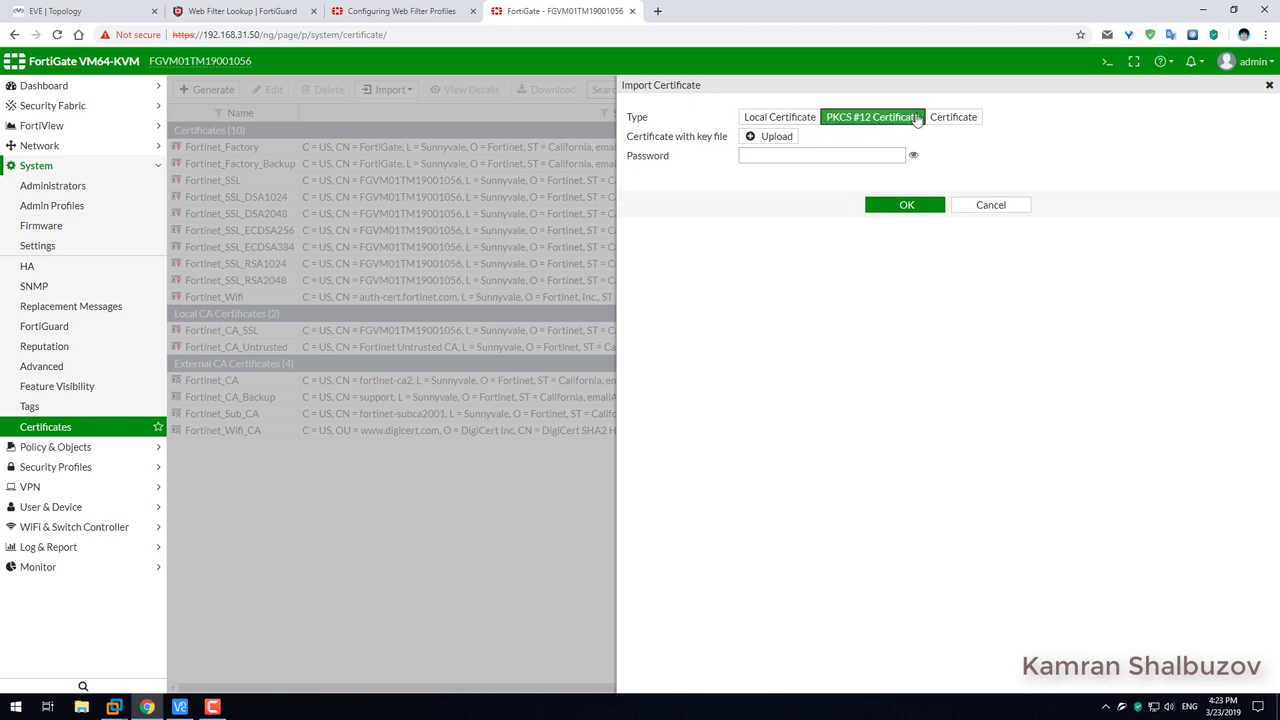
pyautogui.click(769, 136)
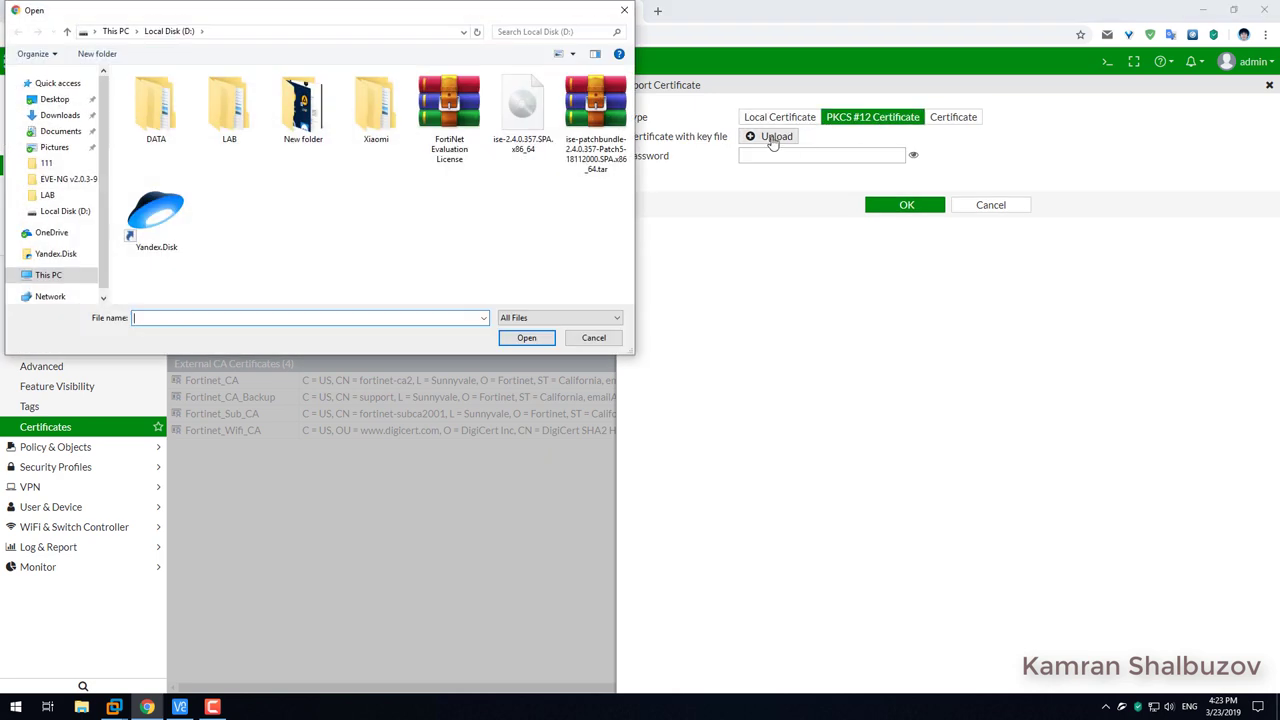
pyautogui.click(54, 99)
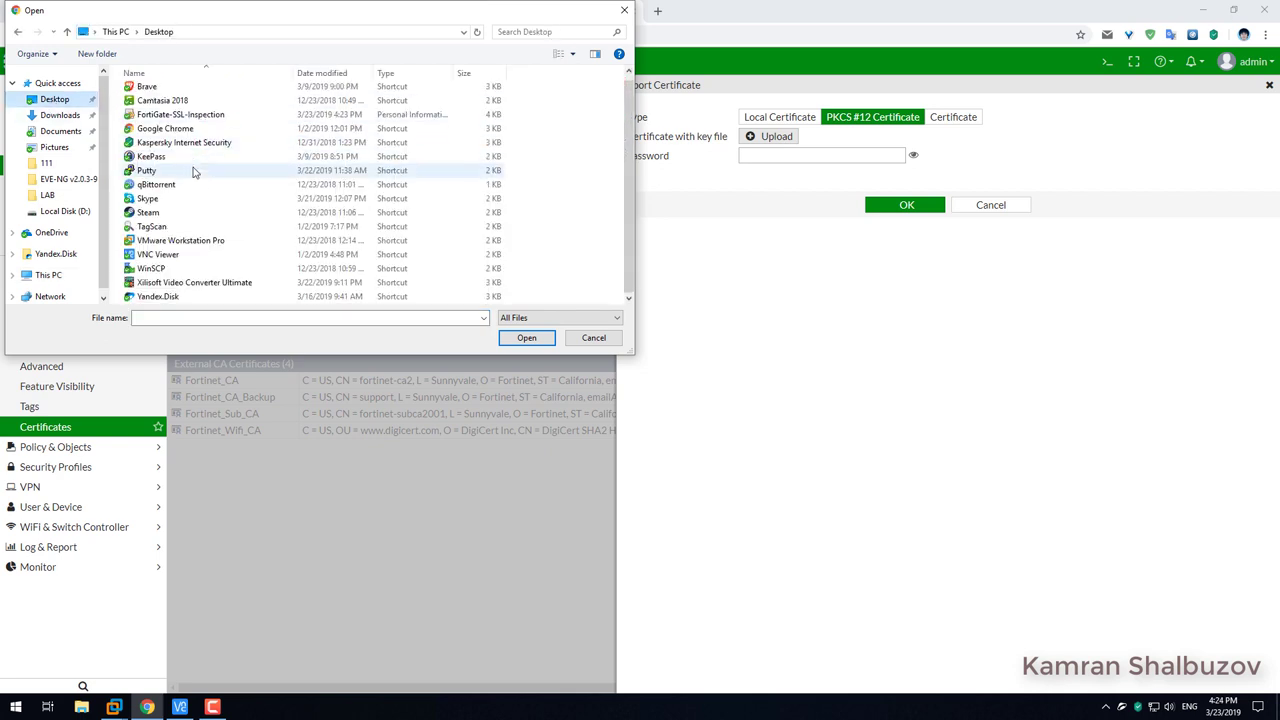
pyautogui.click(168, 121)
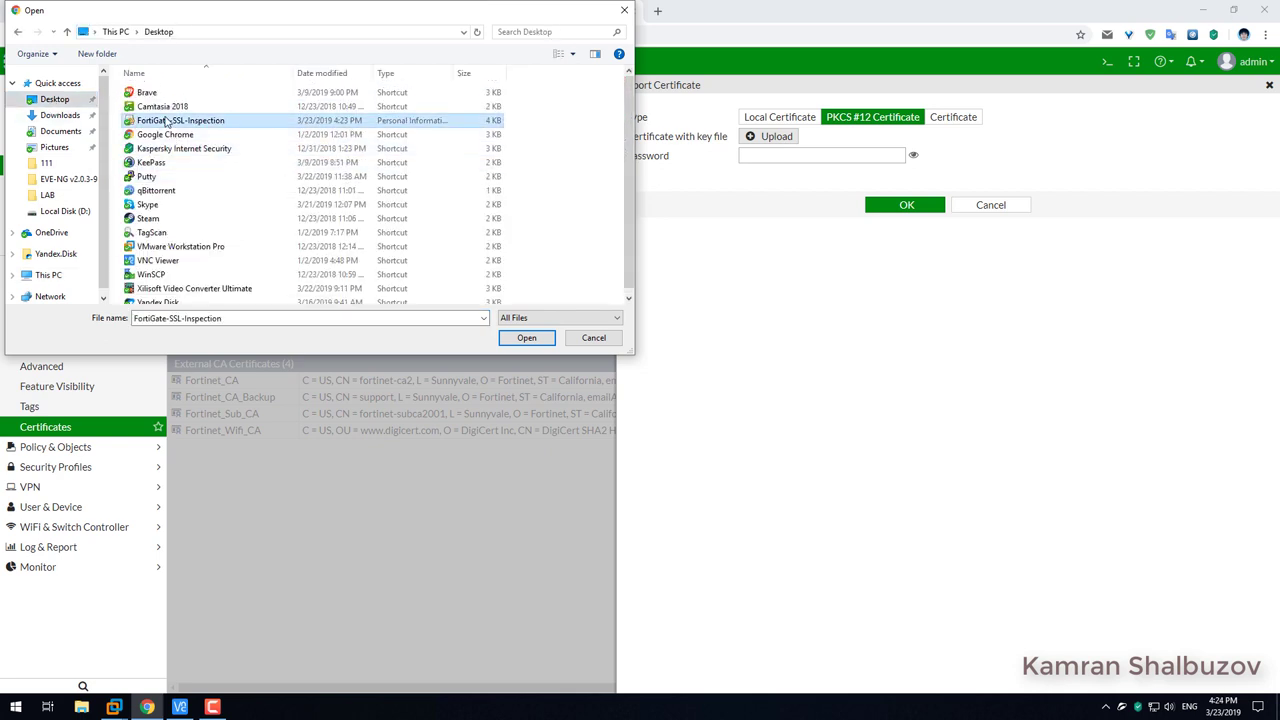
pyautogui.click(524, 339)
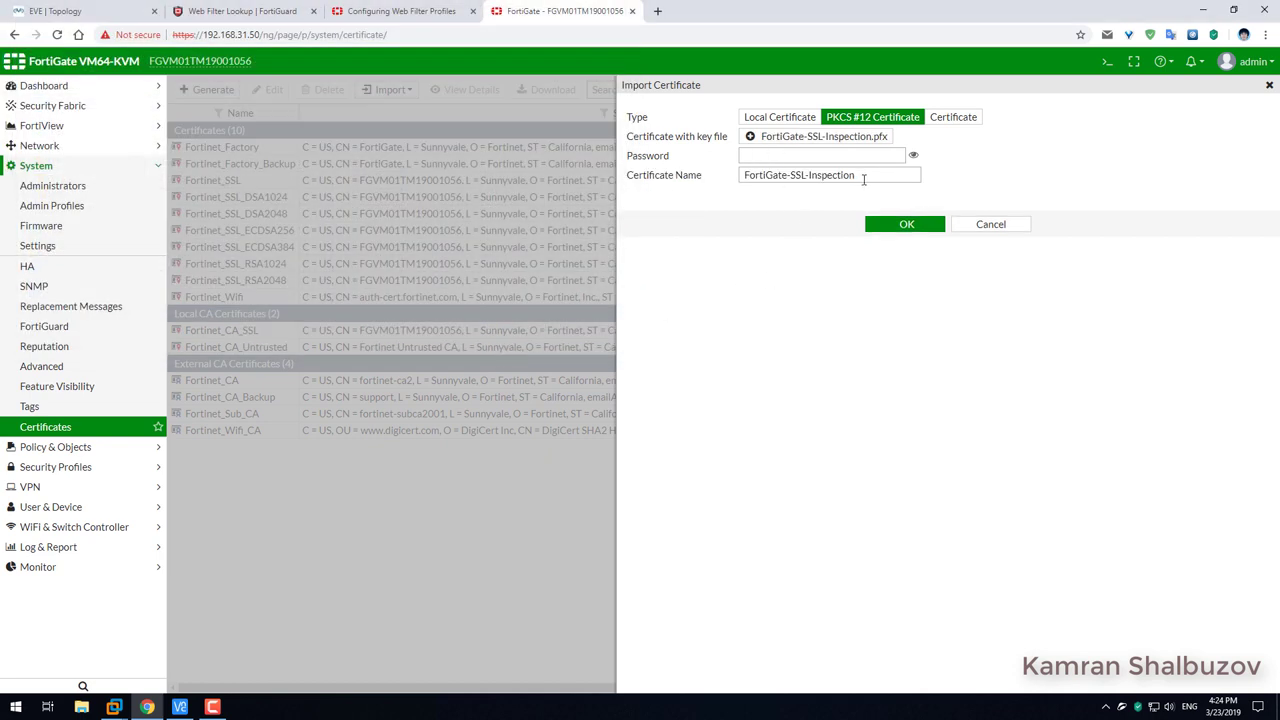
# Enter the certificate's password and complete the import, confirming FortiGate-SSL-Inspection appears in the list.
pyautogui.moveTo(860, 177); pyautogui.dragTo(720, 177)
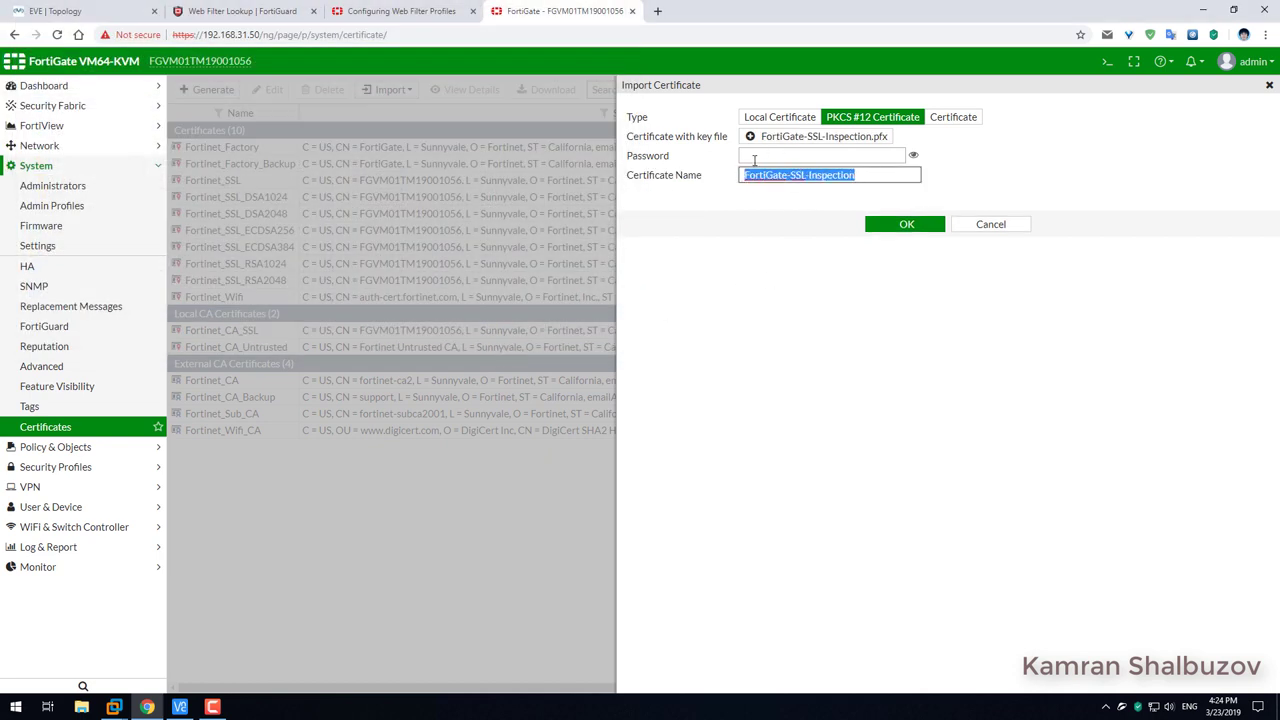
pyautogui.click(757, 155)
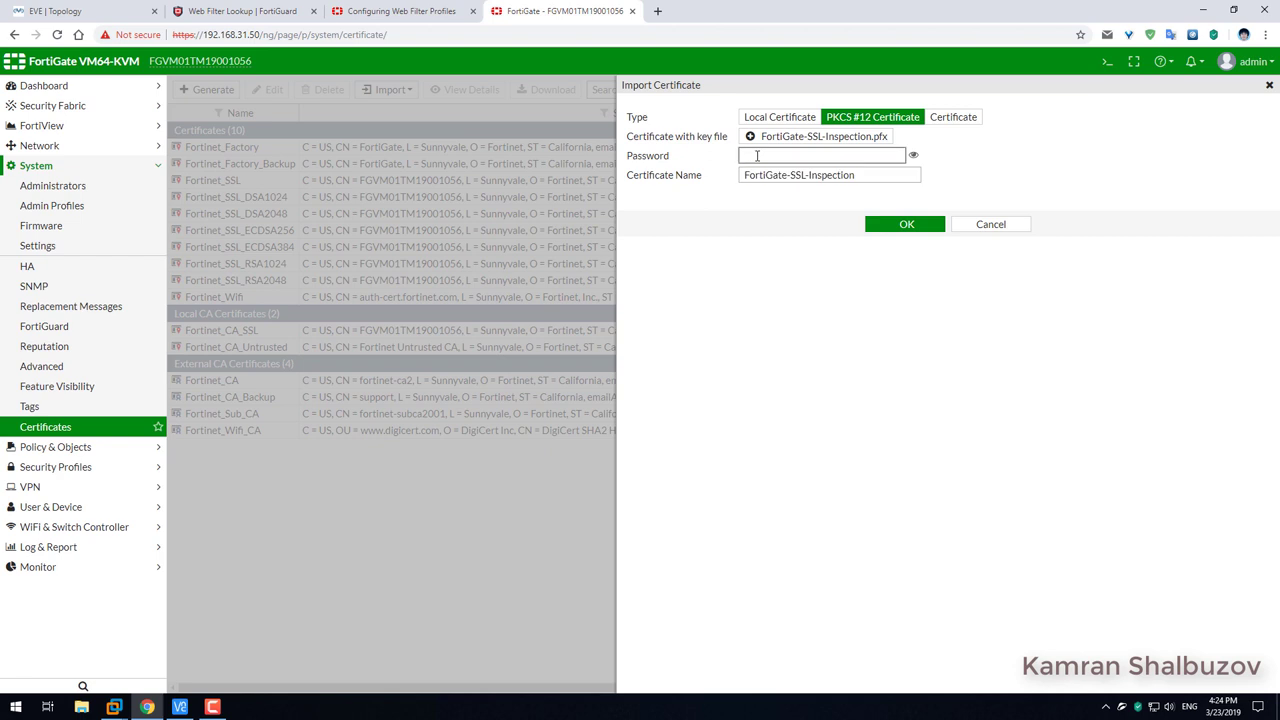
pyautogui.write('forti')
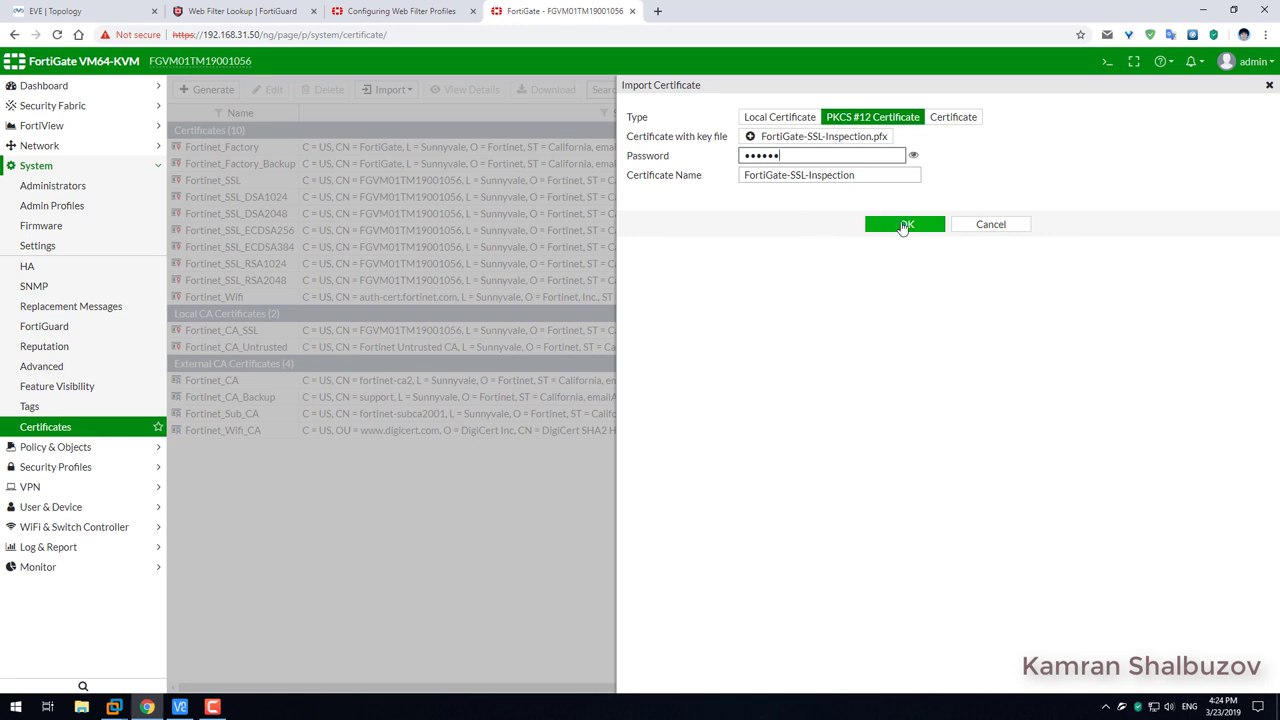
pyautogui.click(906, 224)
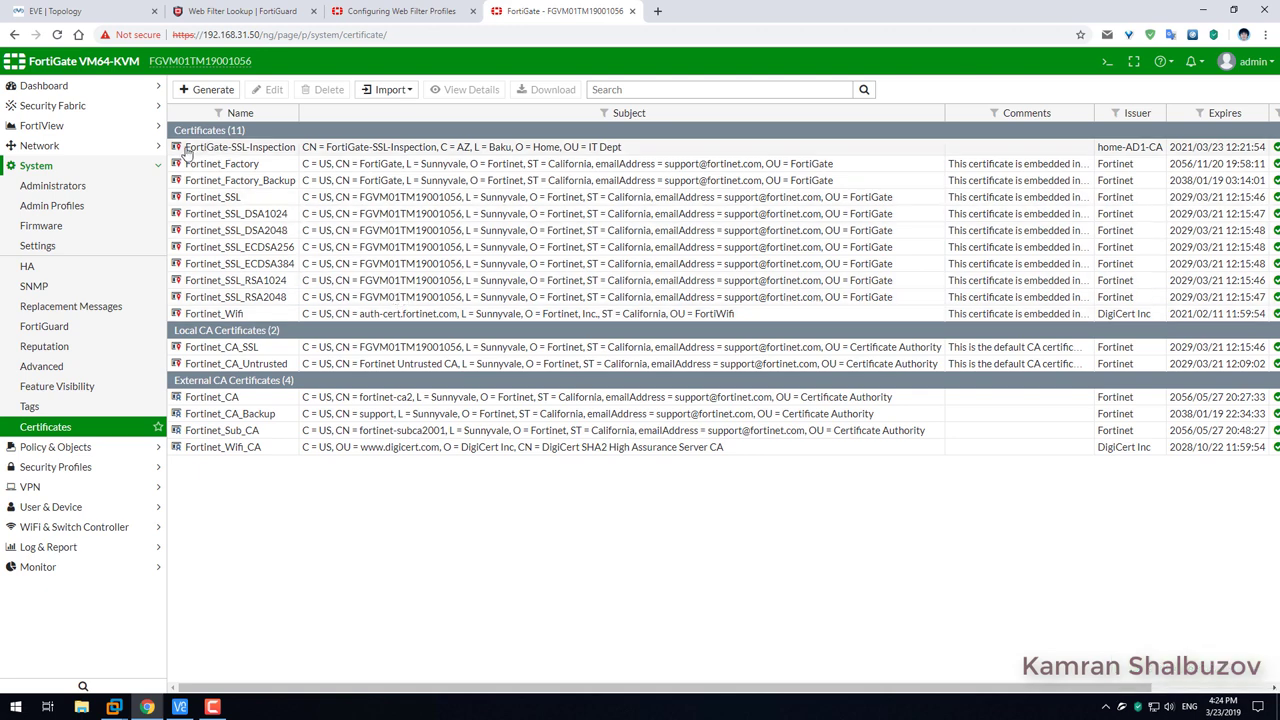
pyautogui.moveTo(187, 150); pyautogui.dragTo(299, 153)
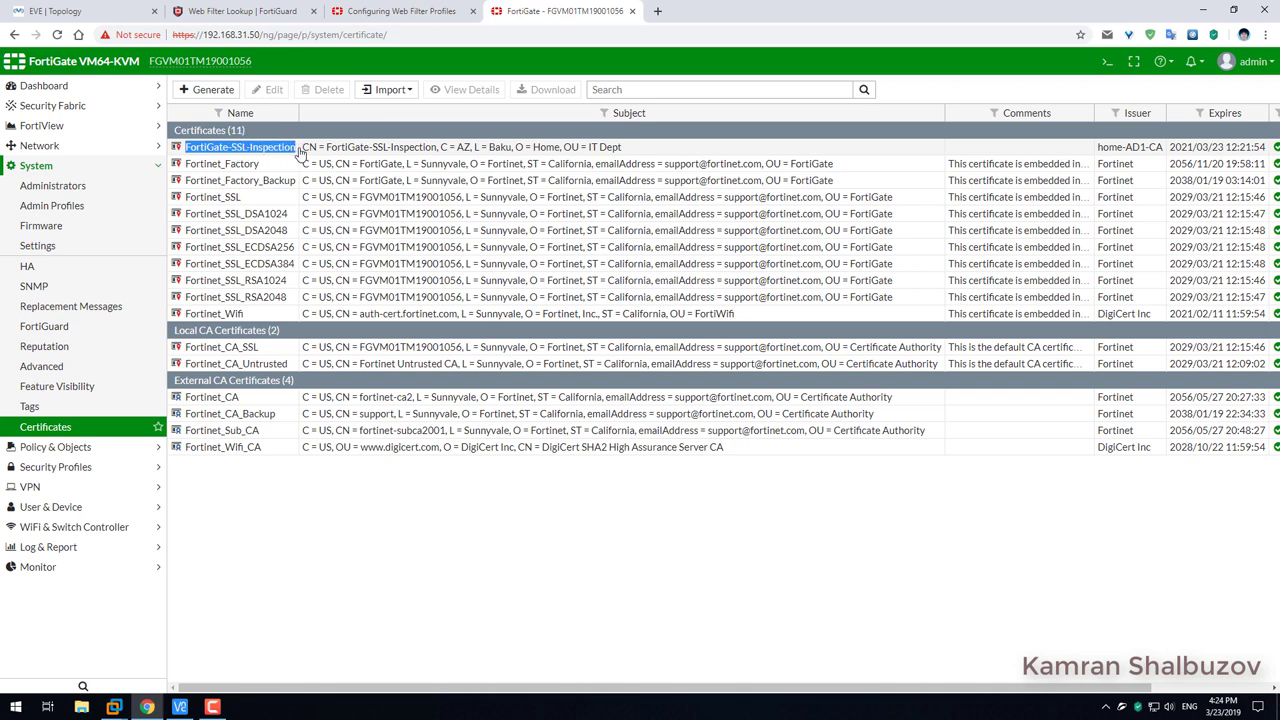
pyautogui.click(114, 707)
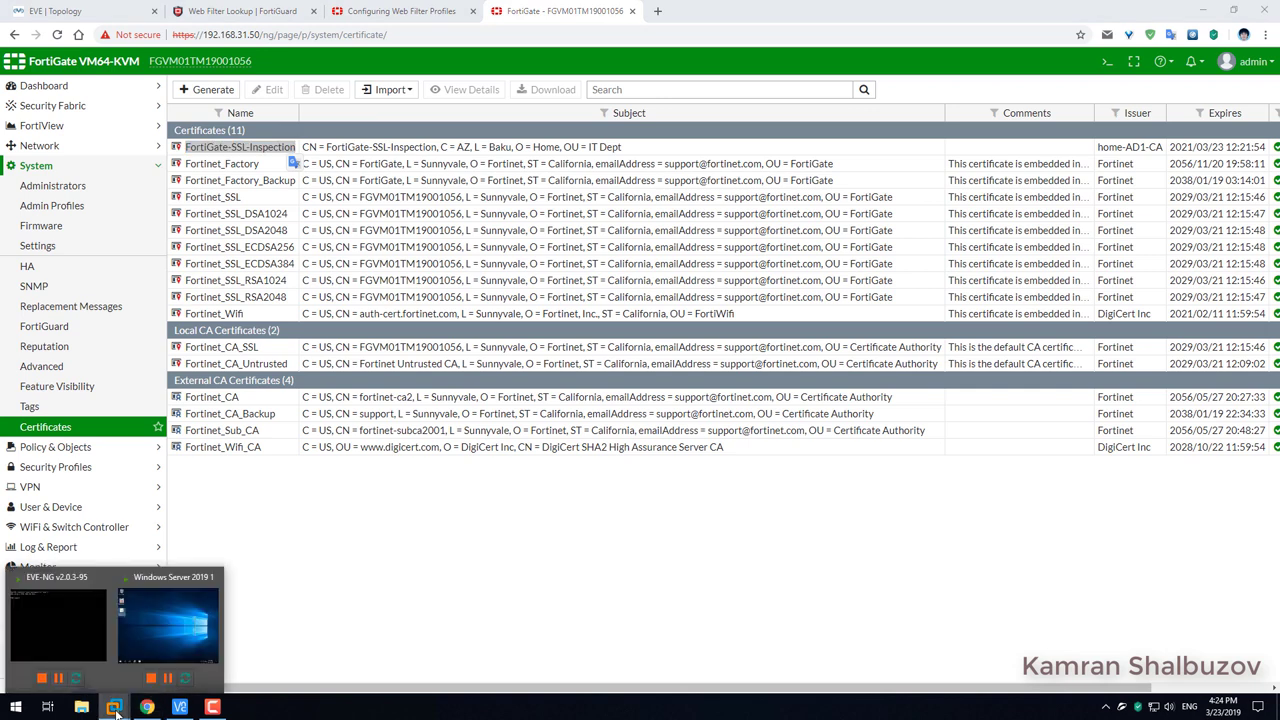
# On the Windows Server VM, download the CA certificate from certsrv and save it as HOME ROOT CA.
pyautogui.click(163, 640)
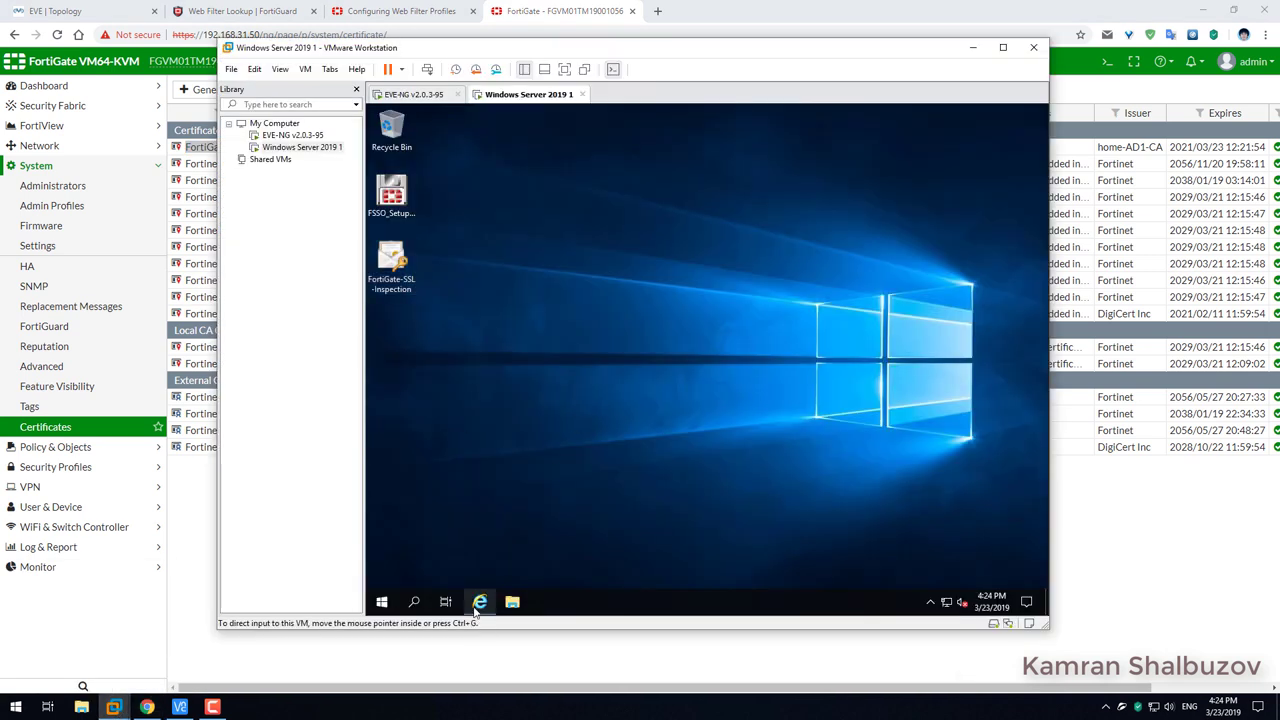
pyautogui.click(479, 603)
pyautogui.click(487, 366)
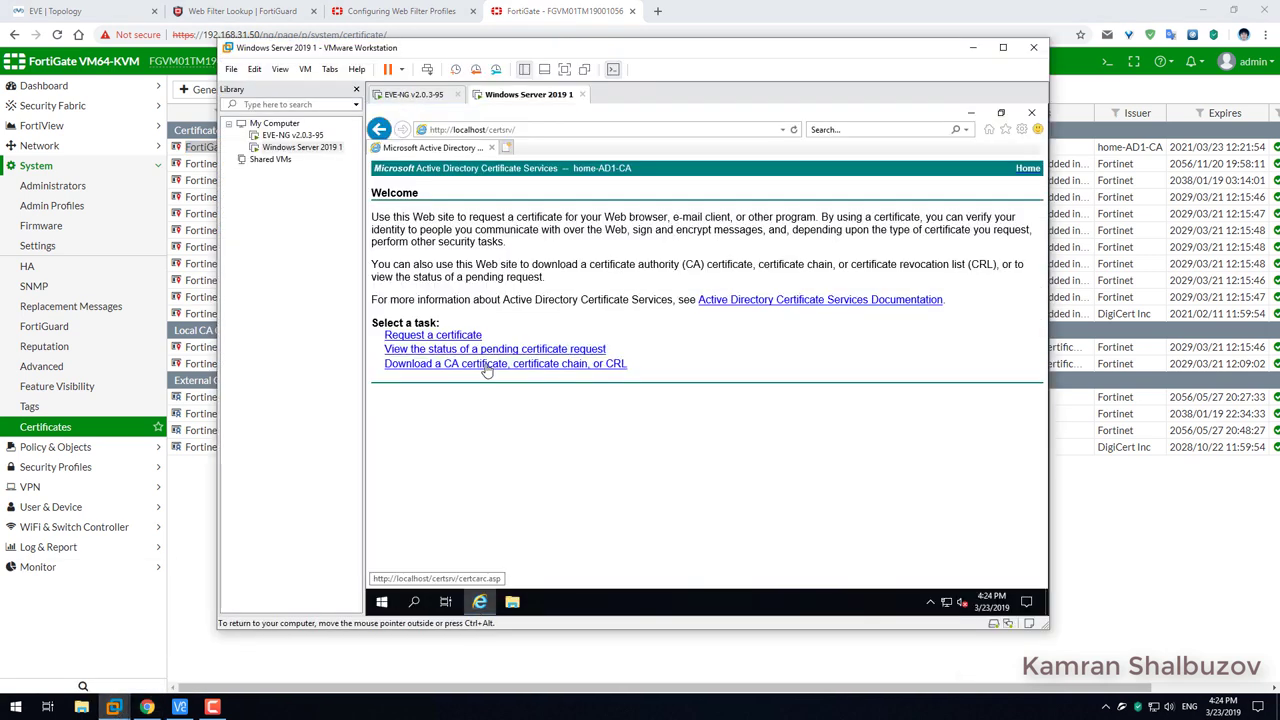
pyautogui.click(752, 426)
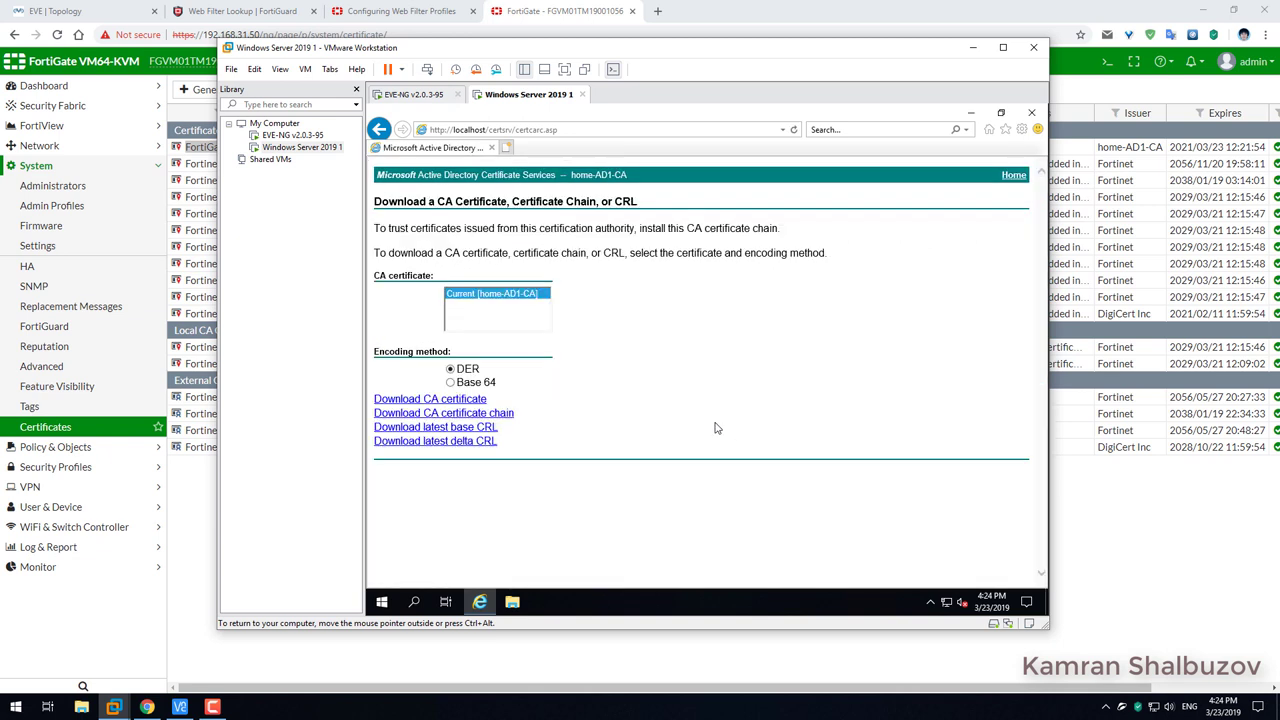
pyautogui.click(460, 400)
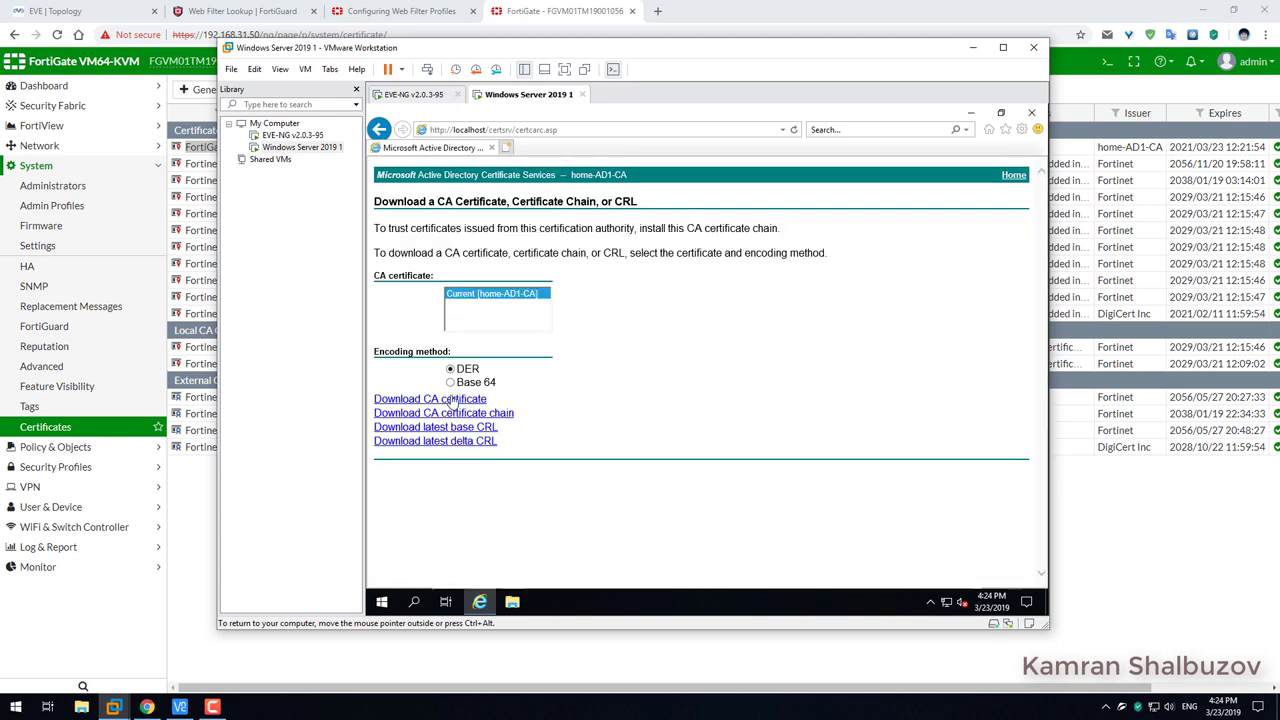
pyautogui.click(900, 574)
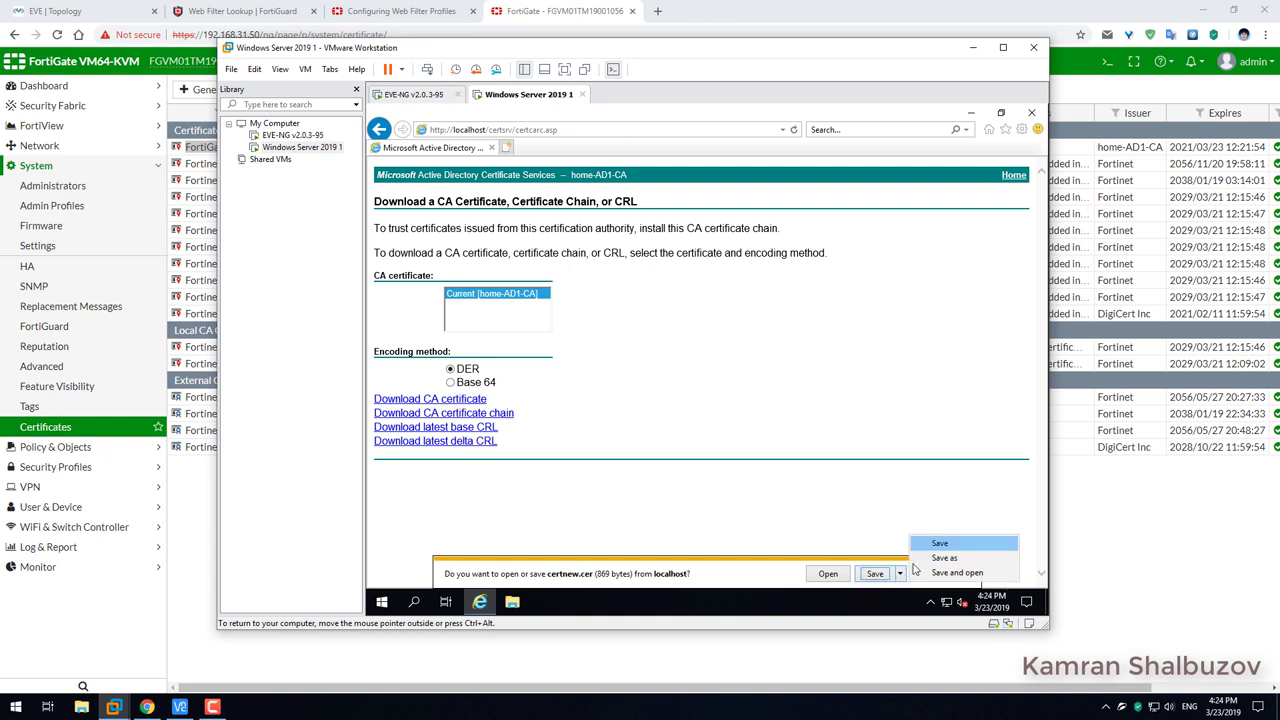
pyautogui.click(936, 556)
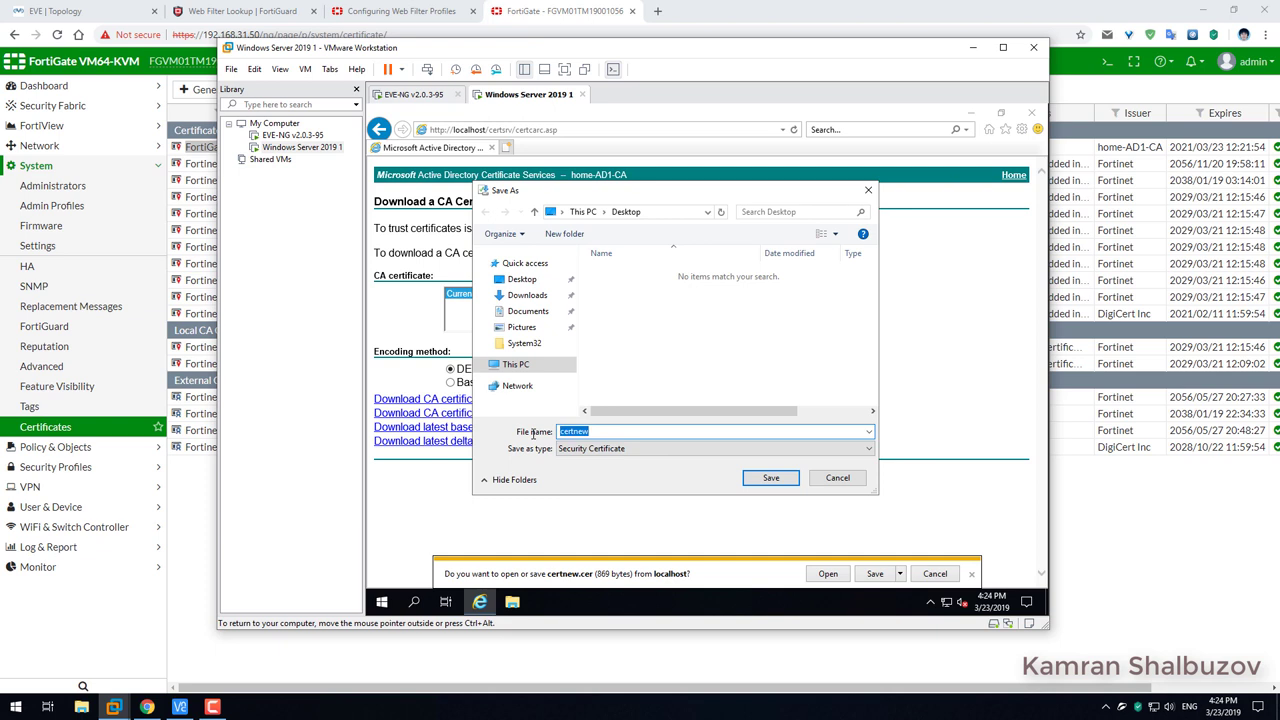
pyautogui.write('HOME ROOT CA')
pyautogui.click(777, 480)
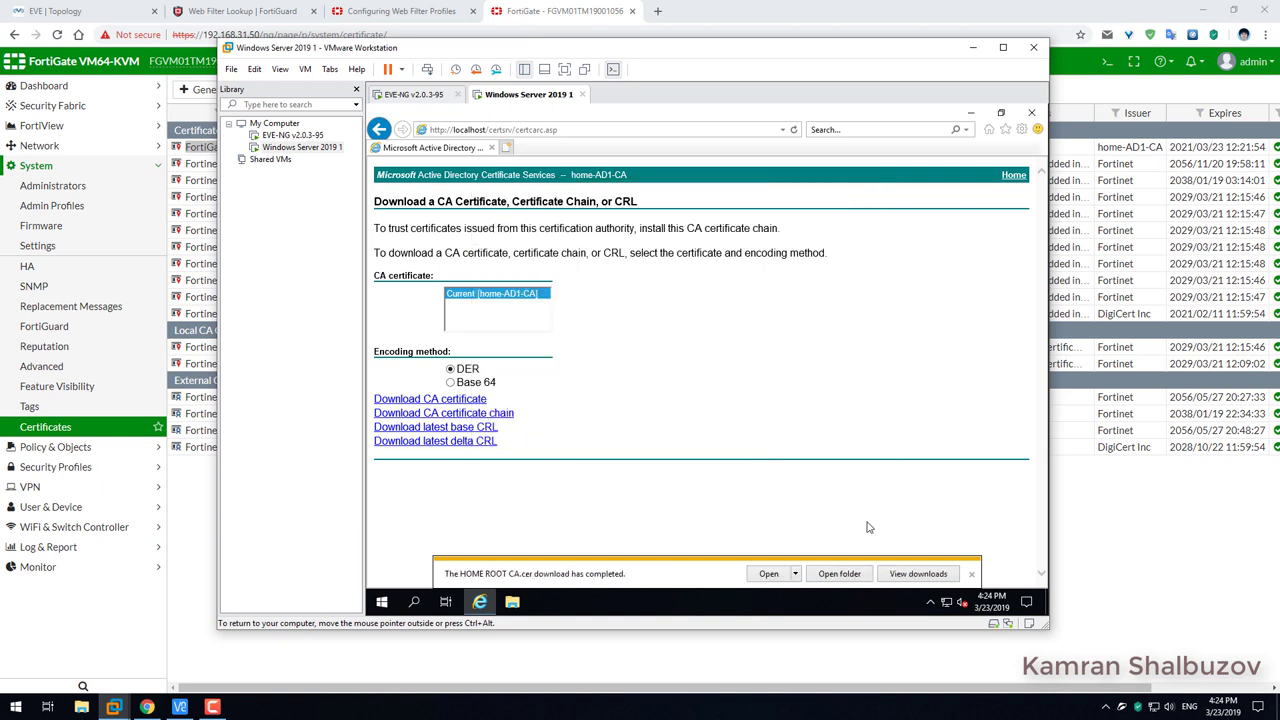
pyautogui.click(972, 575)
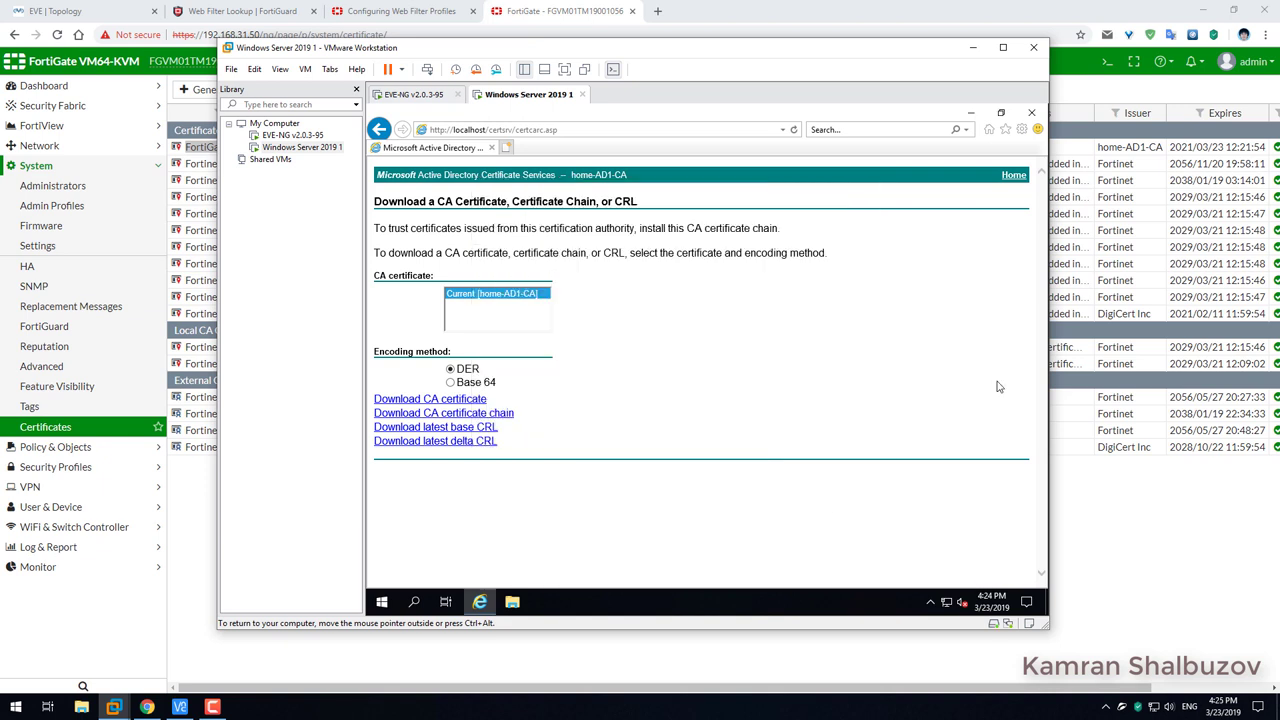
# Copy the HOME ROOT CA certificate file from the VM desktop onto the host desktop.
pyautogui.click(970, 112)
pyautogui.rightClick(404, 323)
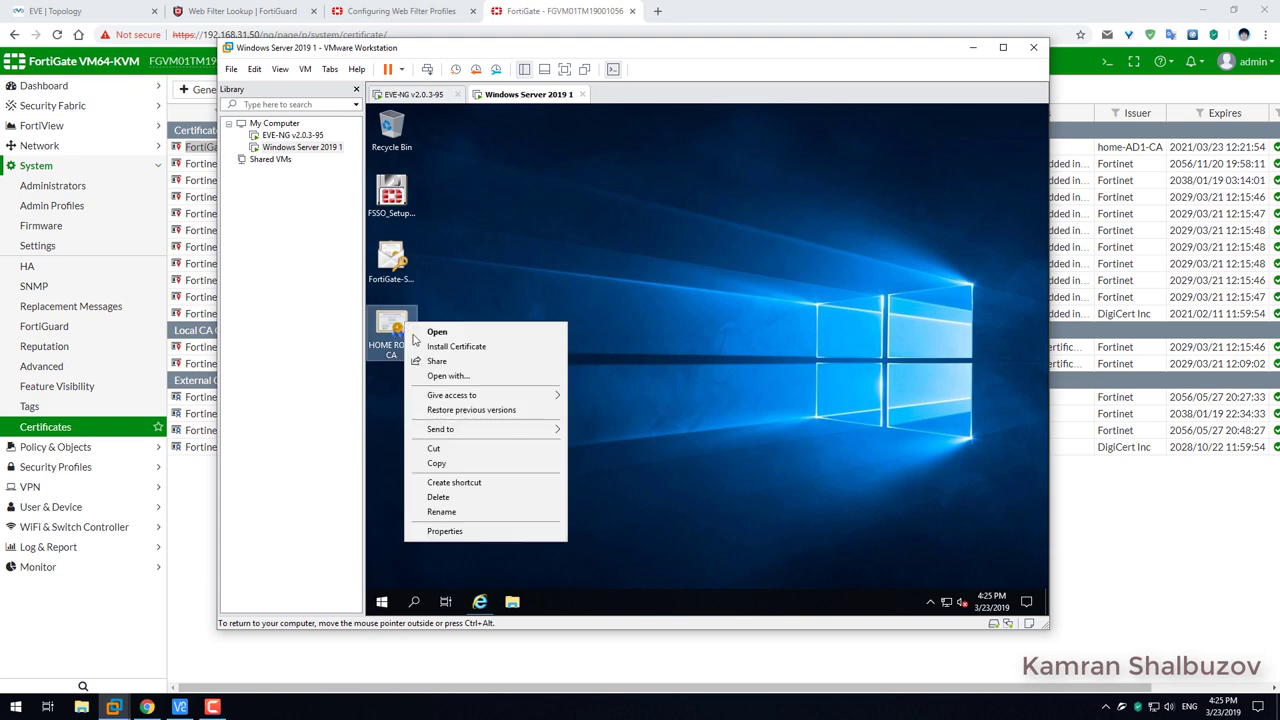
pyautogui.click(443, 467)
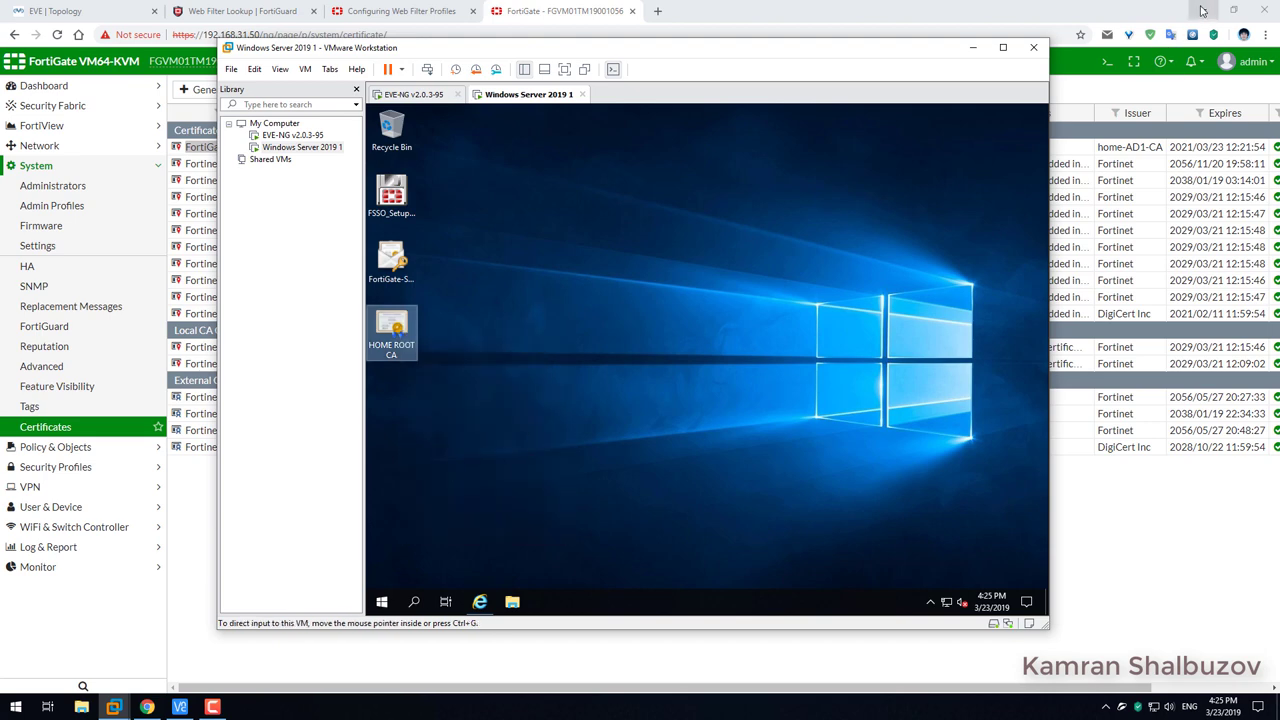
pyautogui.click(1205, 10)
pyautogui.rightClick(140, 246)
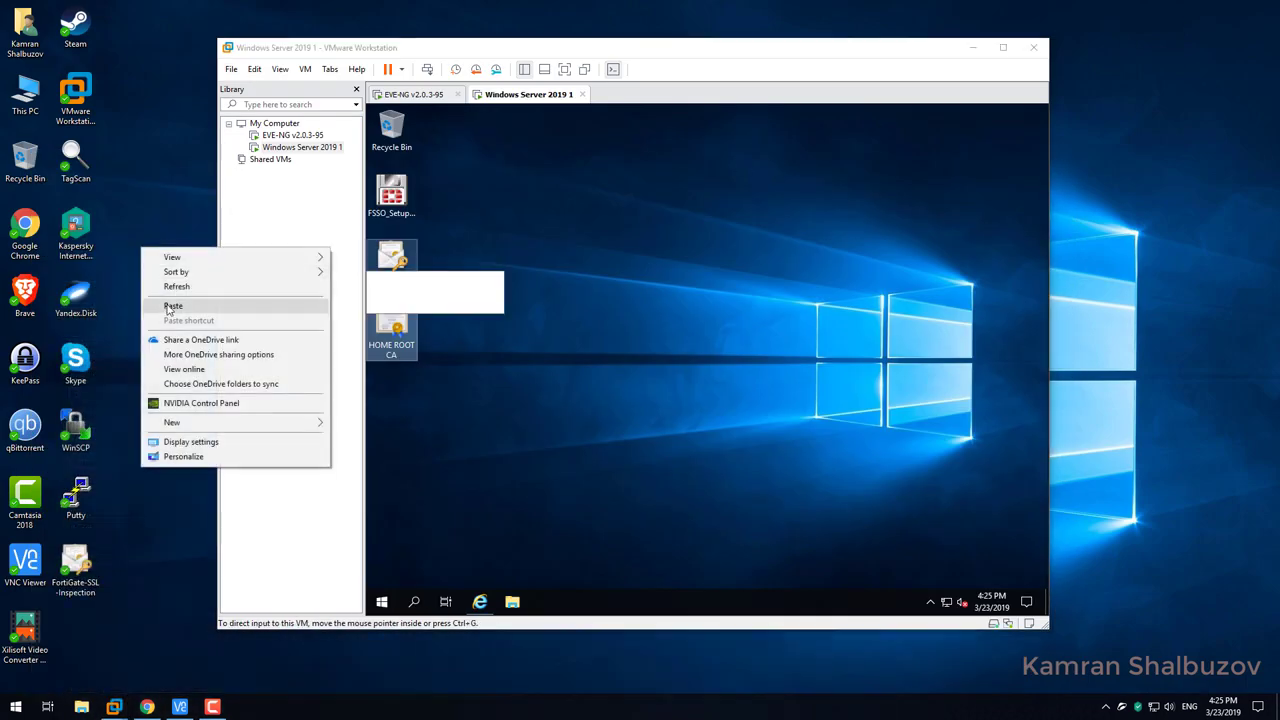
pyautogui.click(180, 306)
pyautogui.click(146, 570)
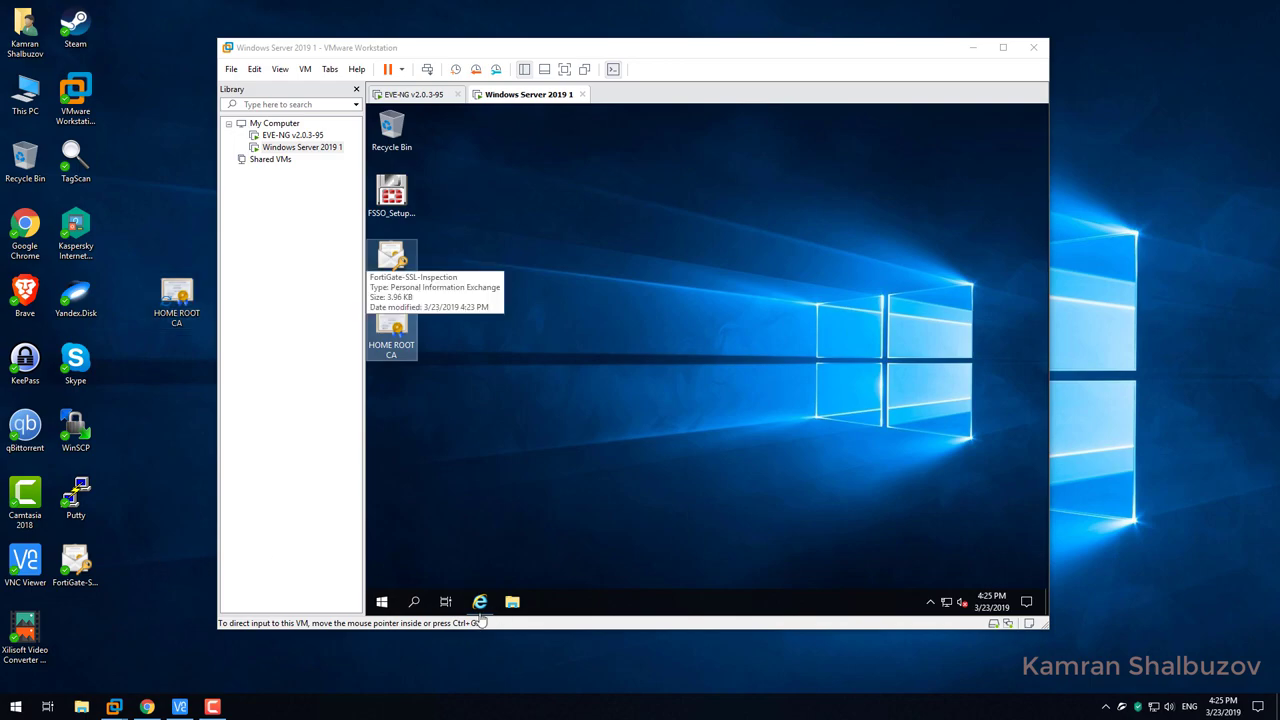
pyautogui.click(147, 707)
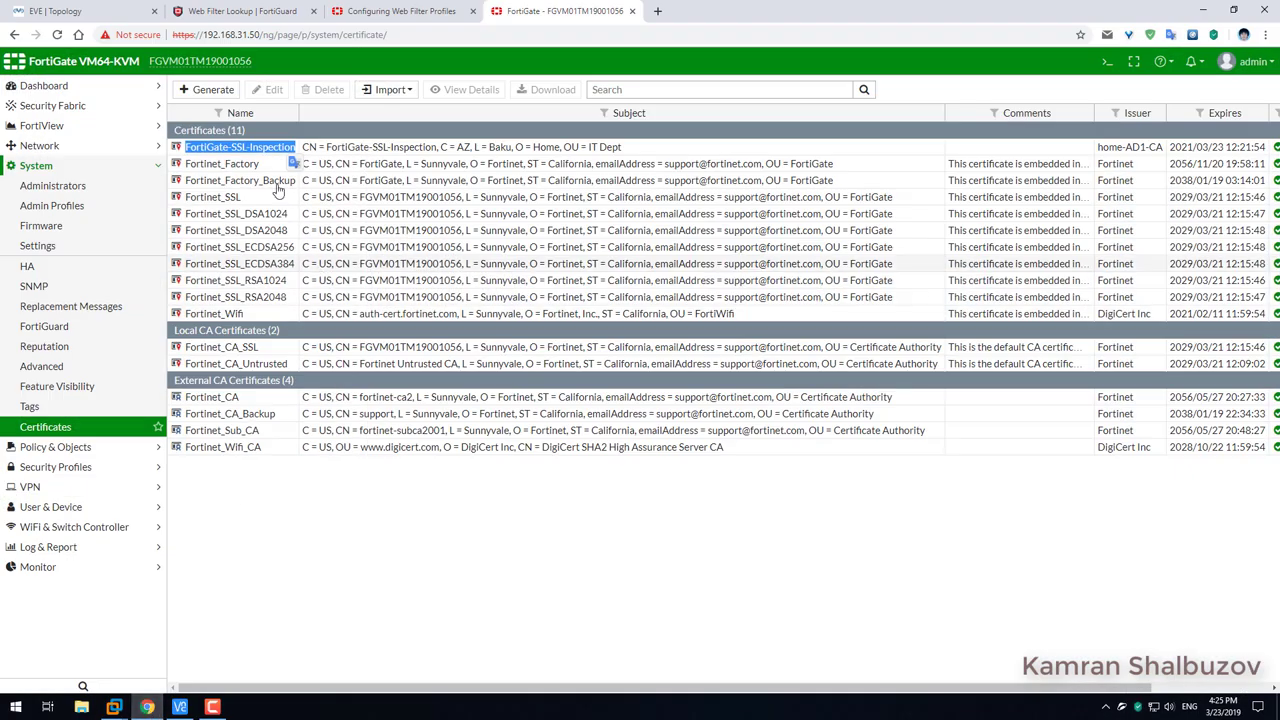
# Import HOME ROOT CA.cer from a file as a CA certificate.
pyautogui.click(387, 92)
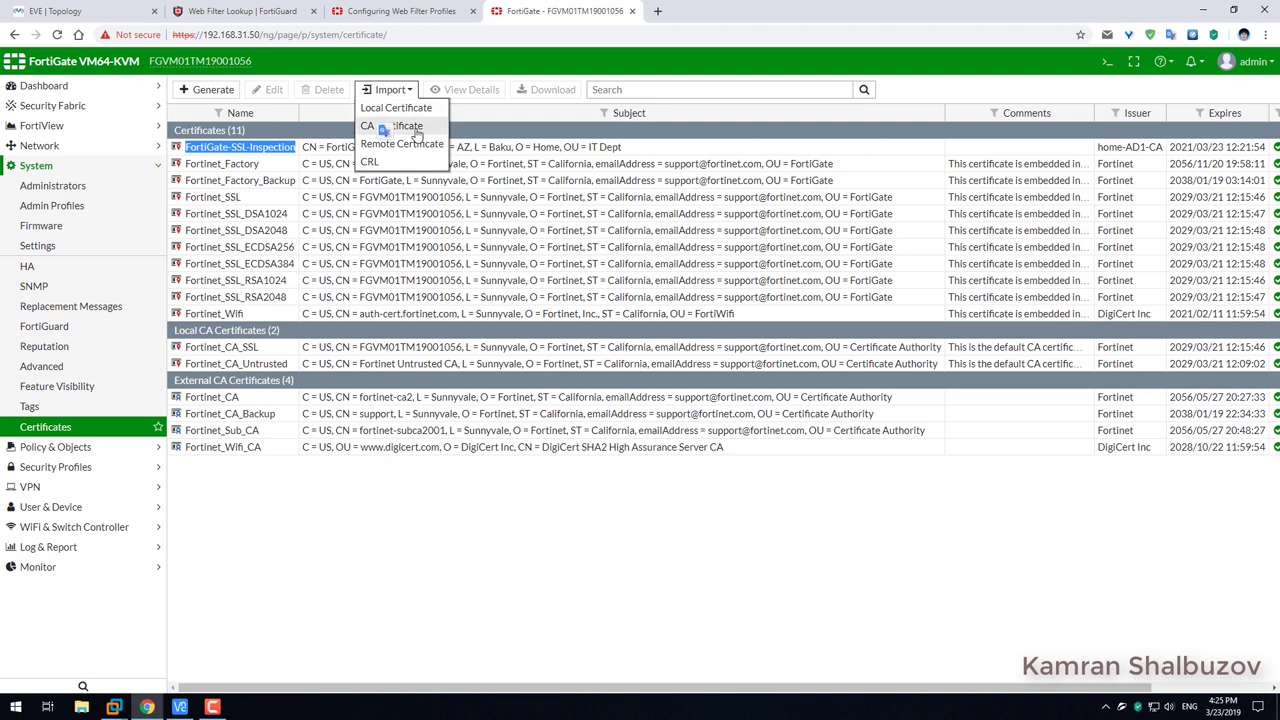
pyautogui.click(415, 131)
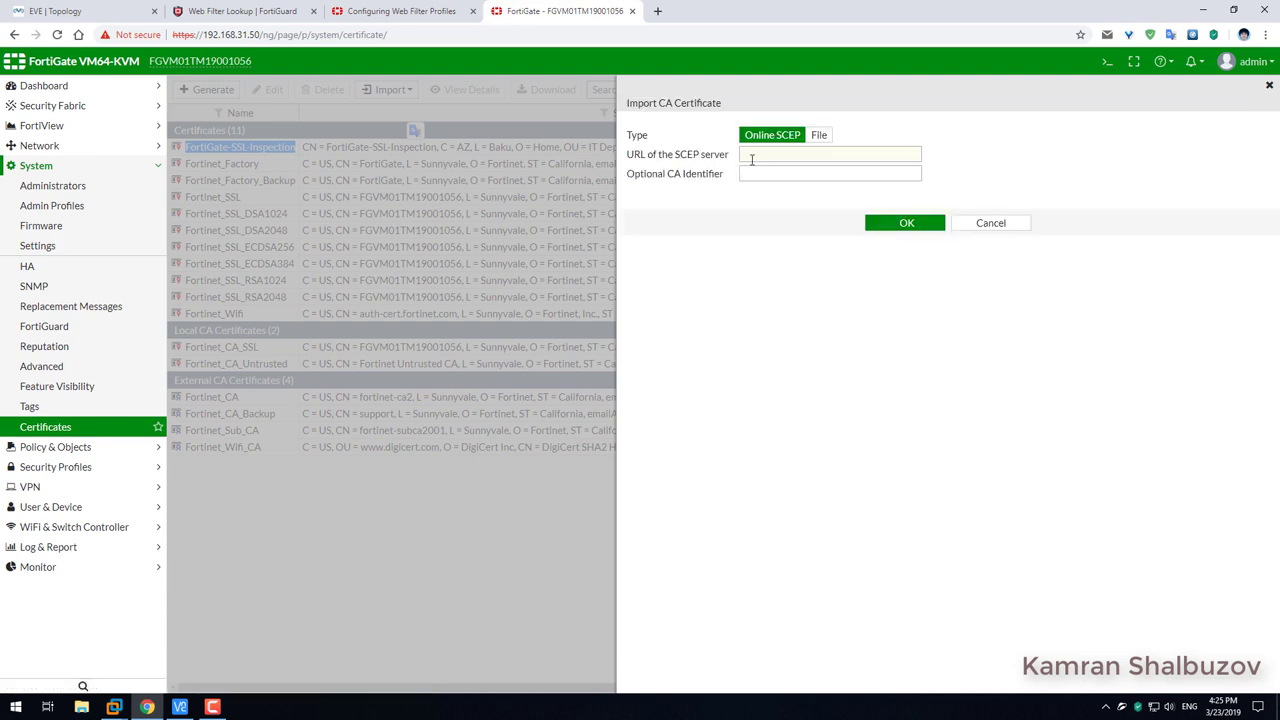
pyautogui.click(819, 134)
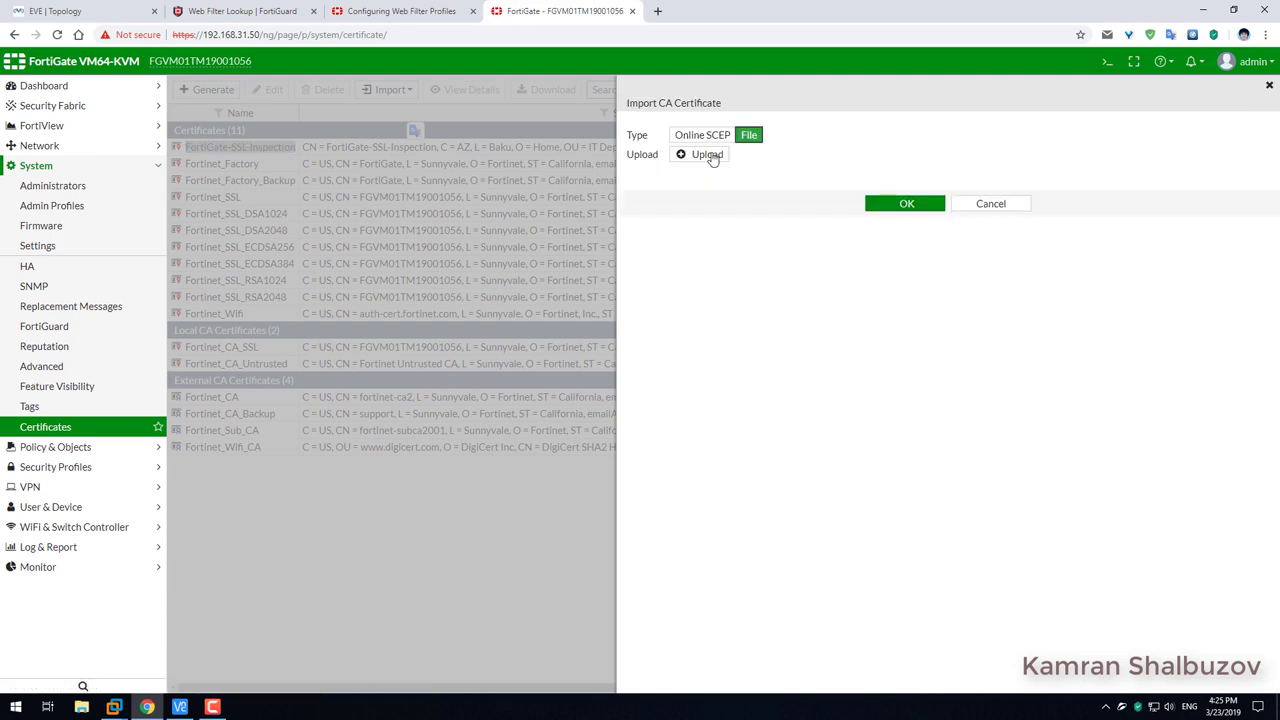
pyautogui.click(706, 155)
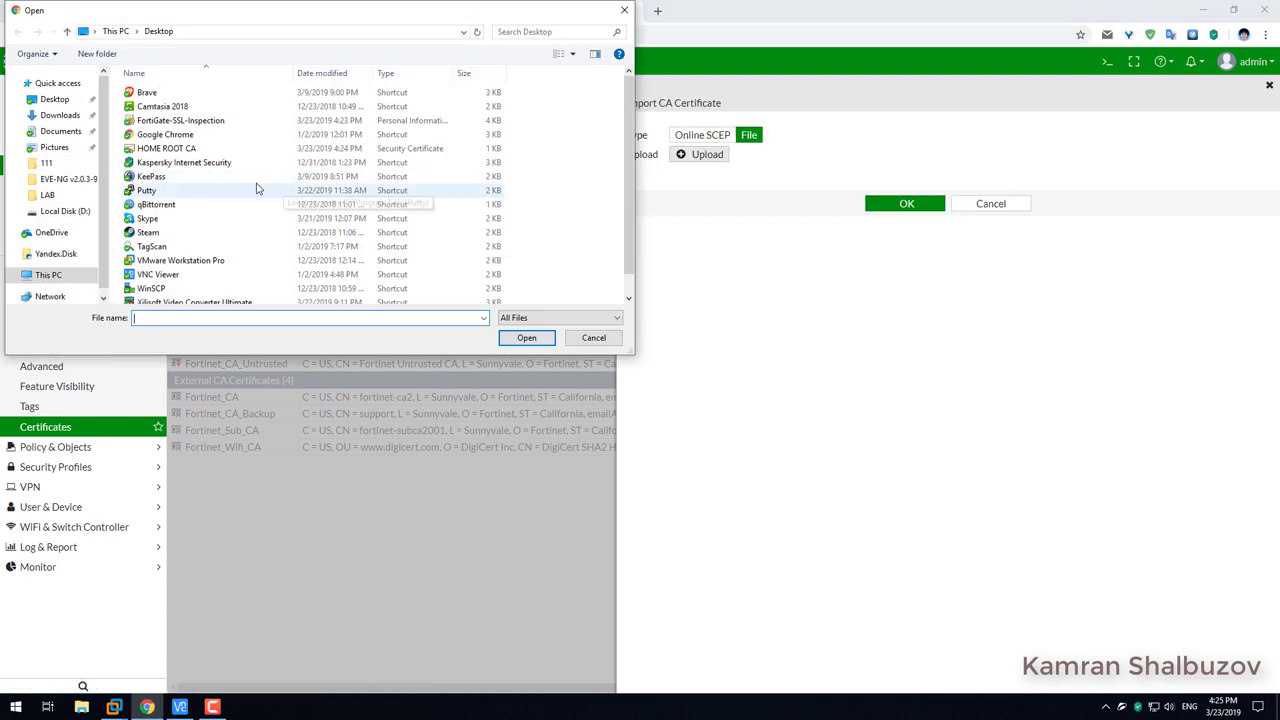
pyautogui.doubleClick(166, 148)
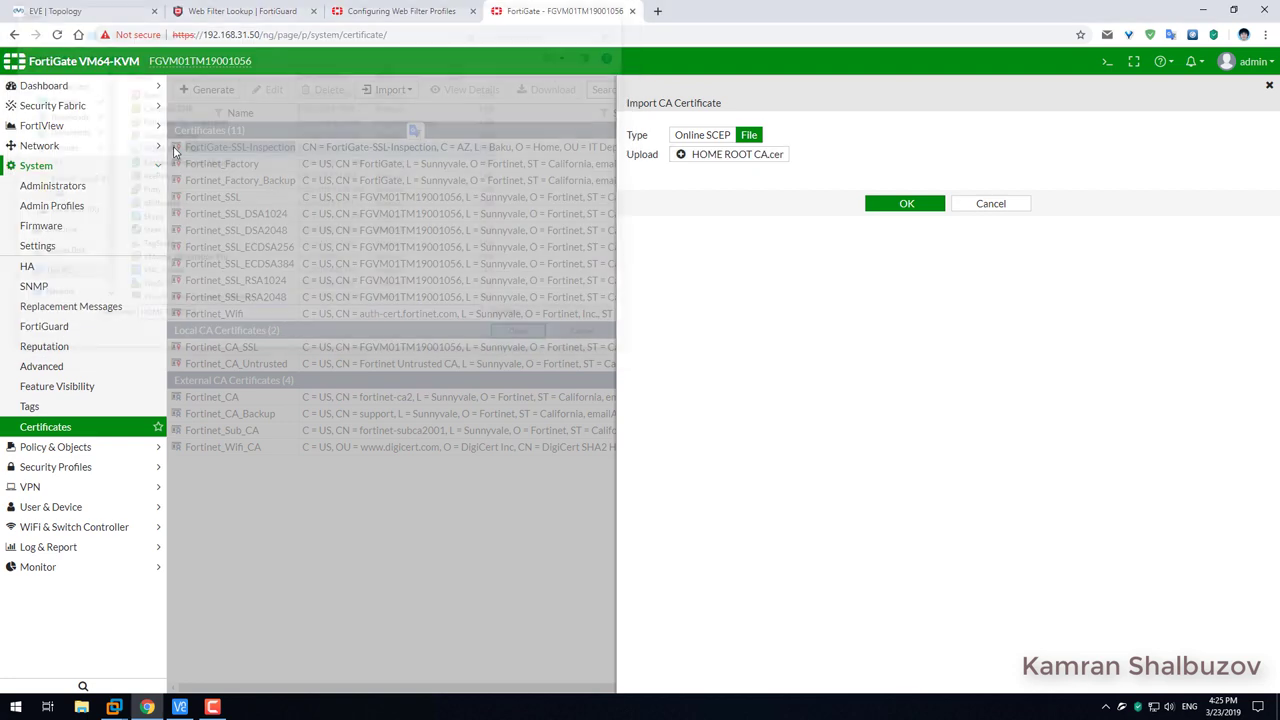
pyautogui.click(906, 205)
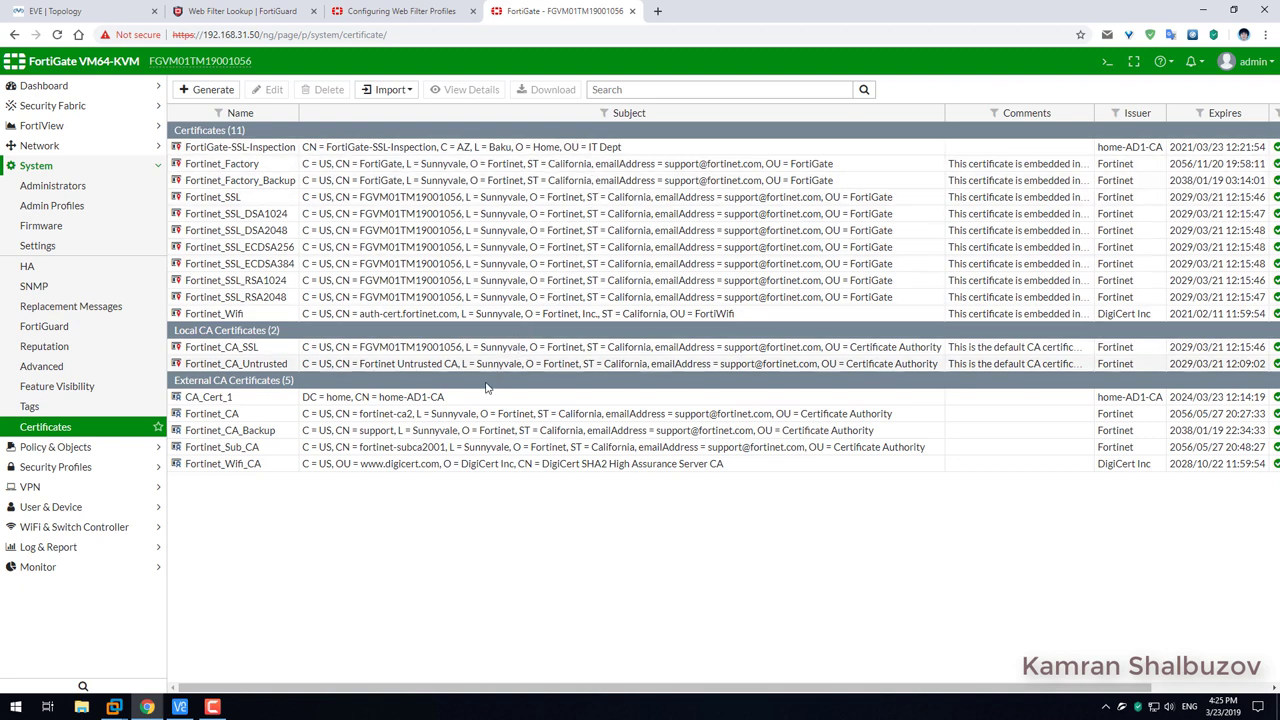
# Check the new CA_Cert_1 entry, then go to Security Profiles > SSL/SSH Inspection.
pyautogui.moveTo(235, 398); pyautogui.dragTo(302, 400)
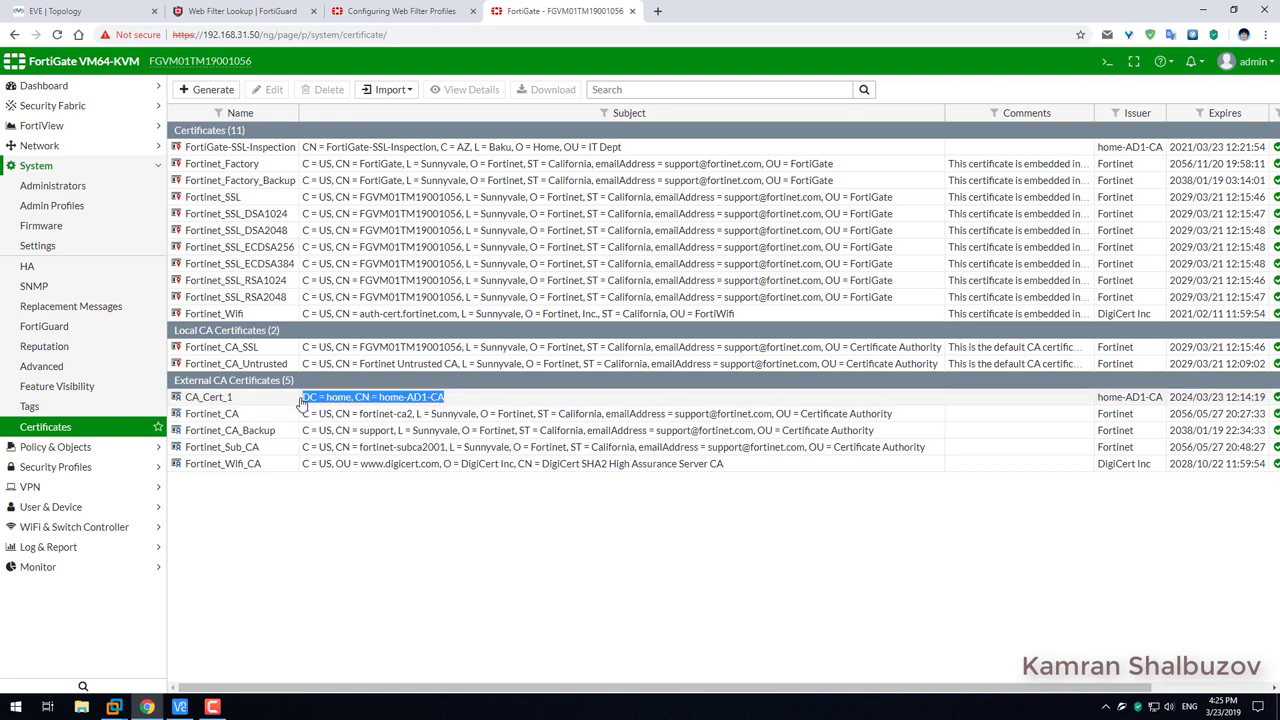
pyautogui.moveTo(302, 403); pyautogui.dragTo(302, 405)
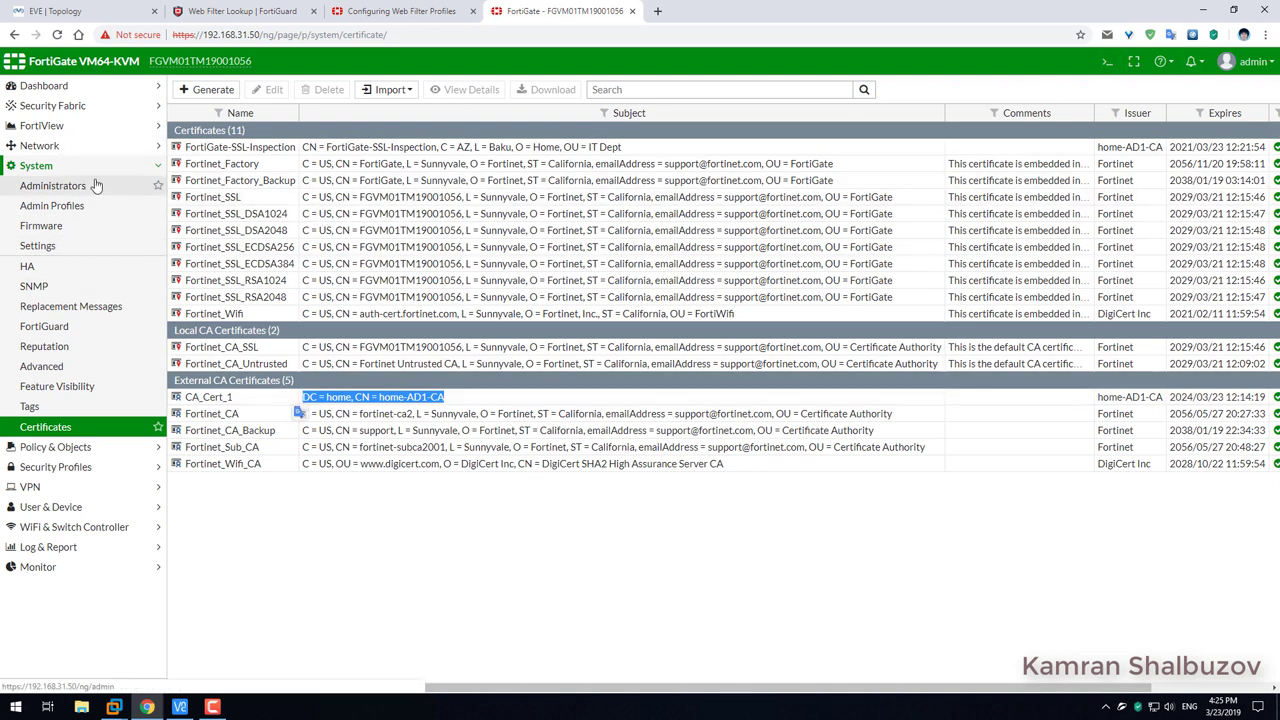
pyautogui.click(40, 467)
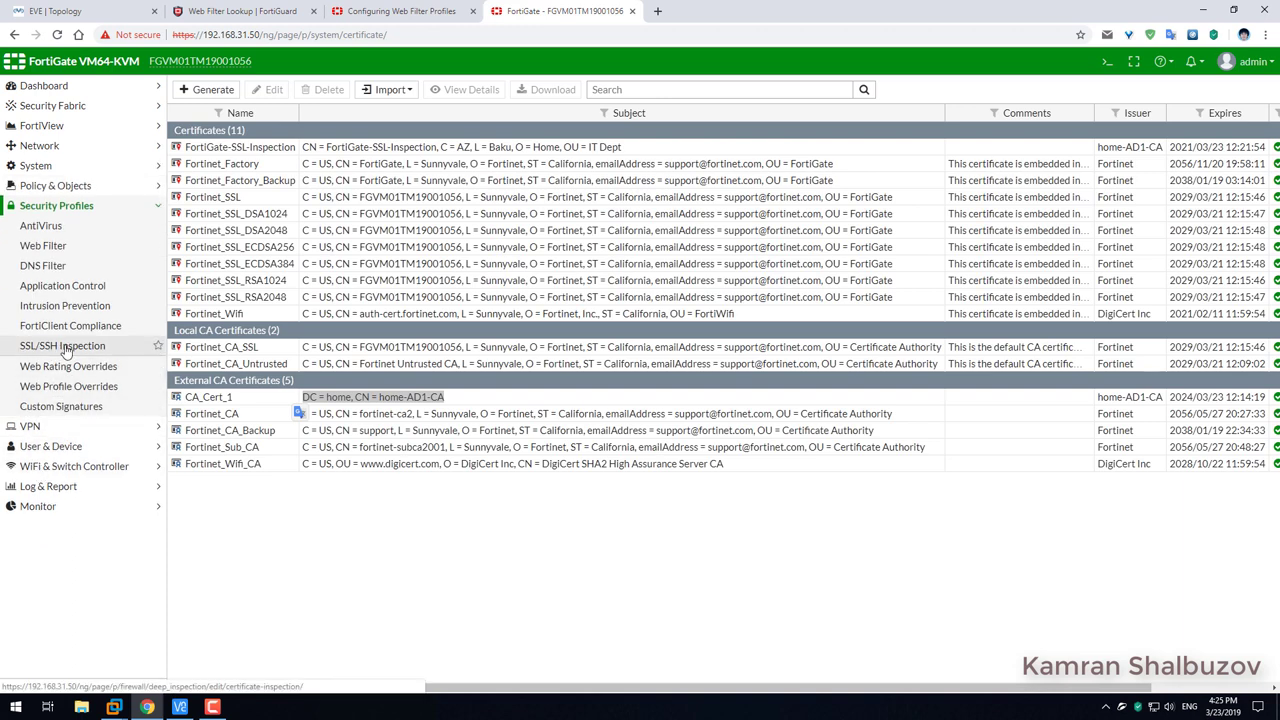
pyautogui.click(100, 347)
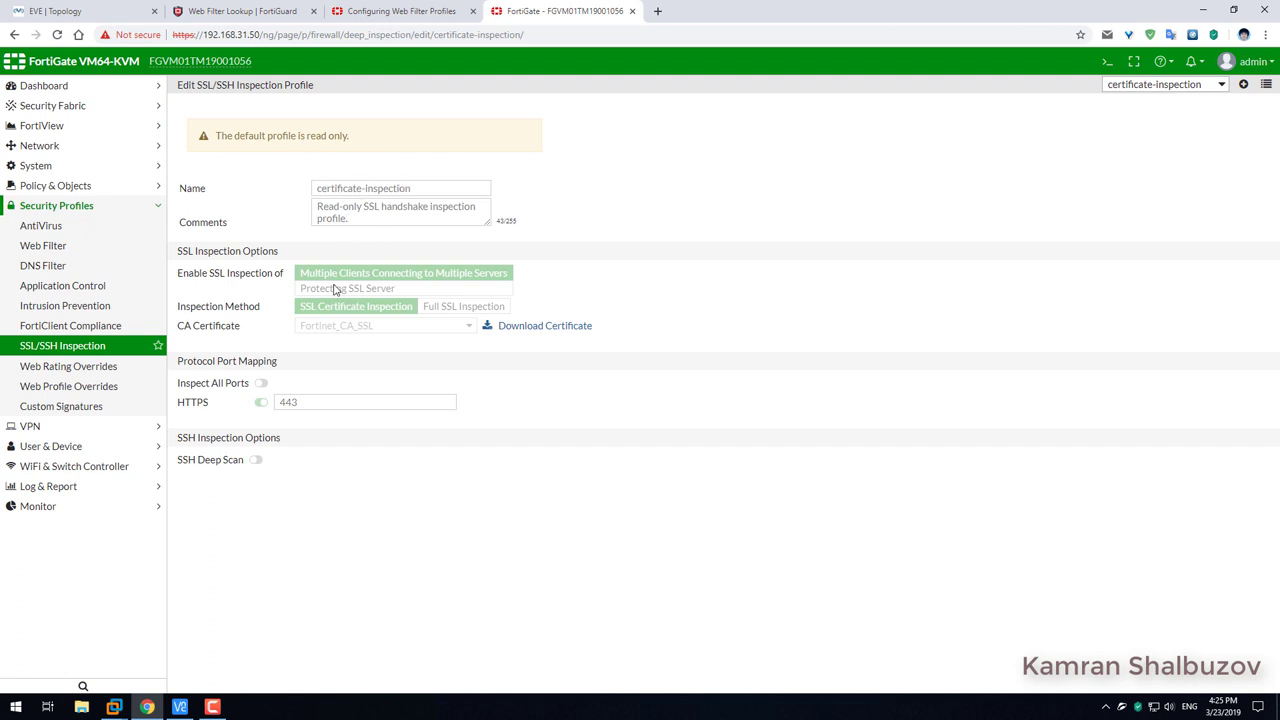
# Clone the deep-inspection profile and name the copy FortiGate-SSL-Inspection.
pyautogui.click(1267, 86)
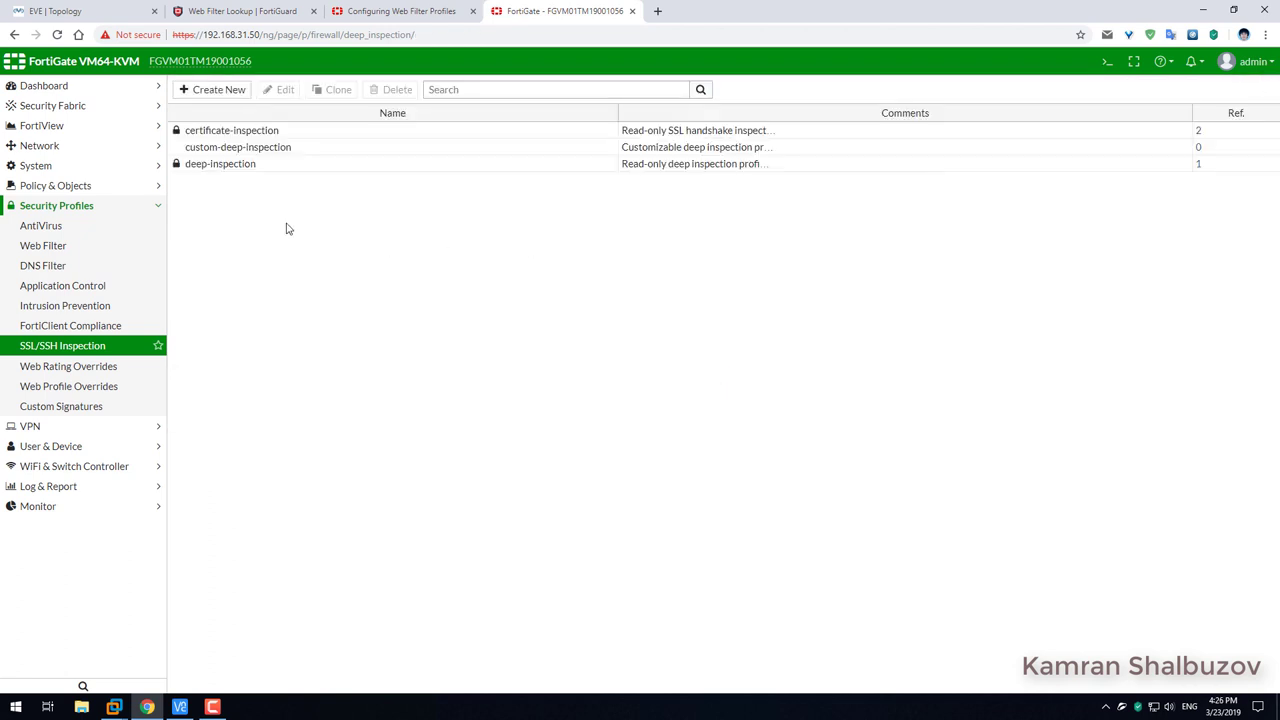
pyautogui.click(269, 166)
pyautogui.click(342, 92)
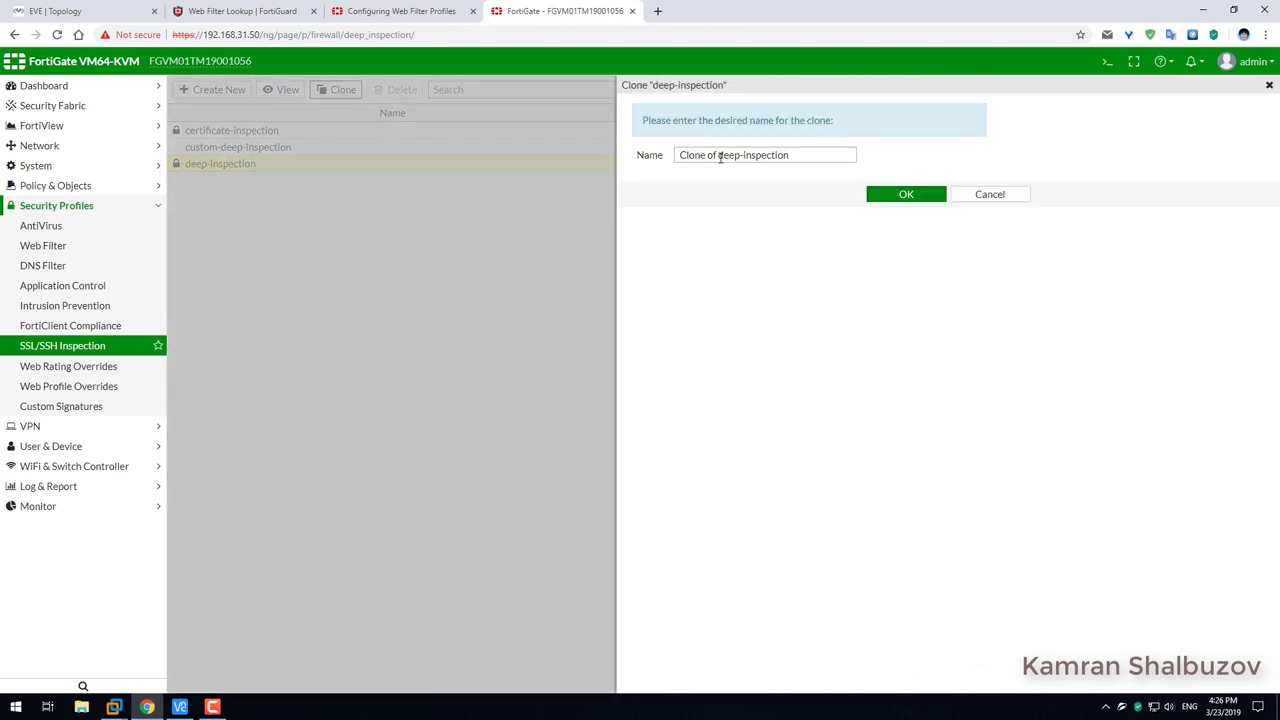
pyautogui.moveTo(719, 157); pyautogui.dragTo(645, 166)
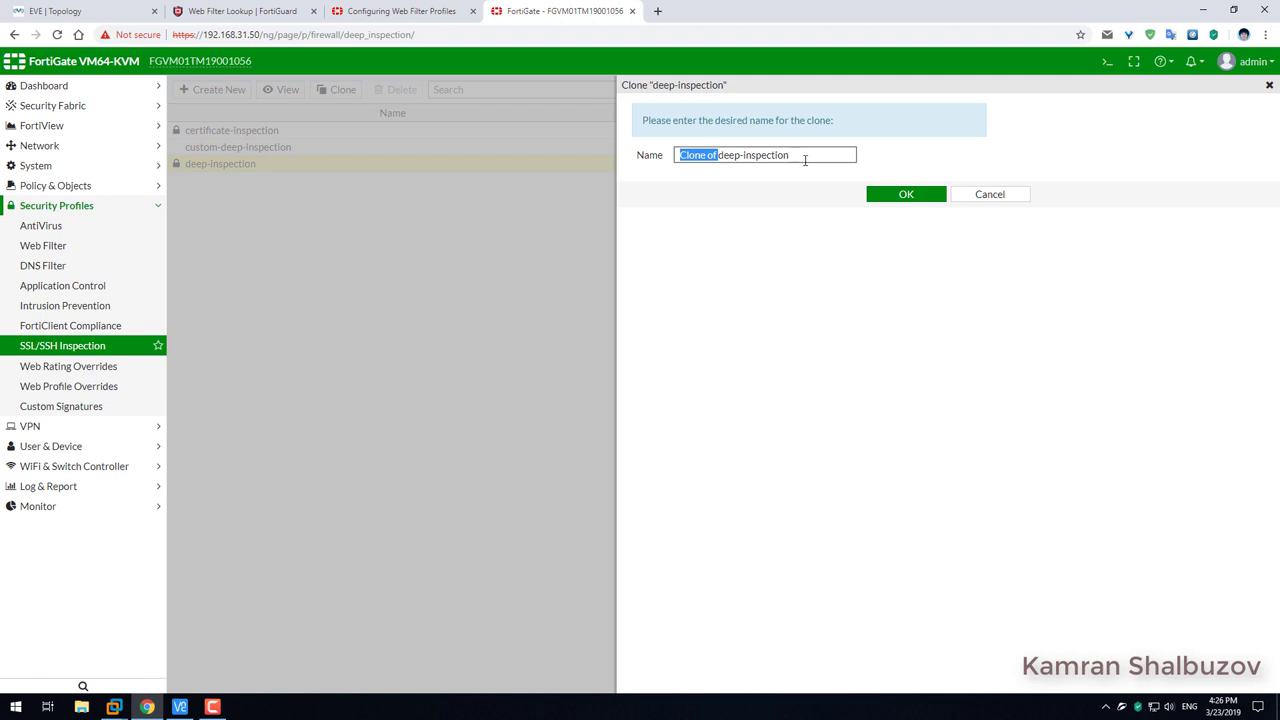
pyautogui.moveTo(805, 160); pyautogui.dragTo(651, 163)
pyautogui.write('F')
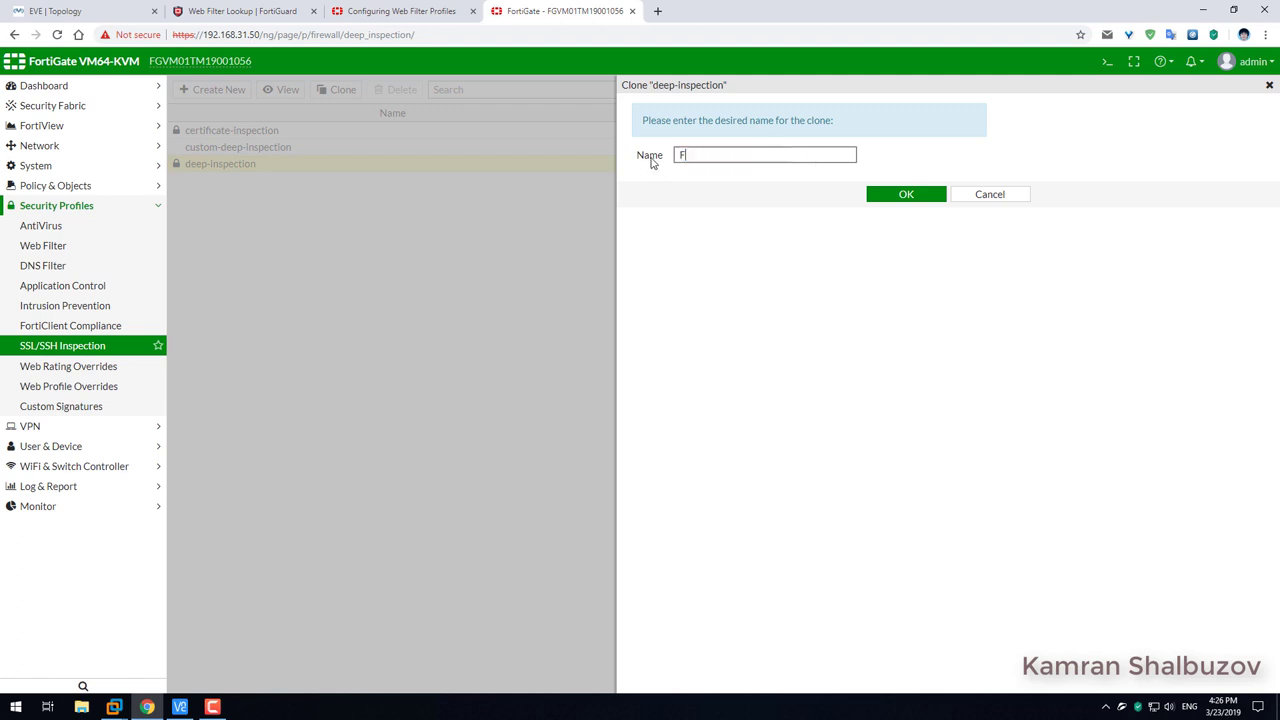
pyautogui.write('ortiGate')
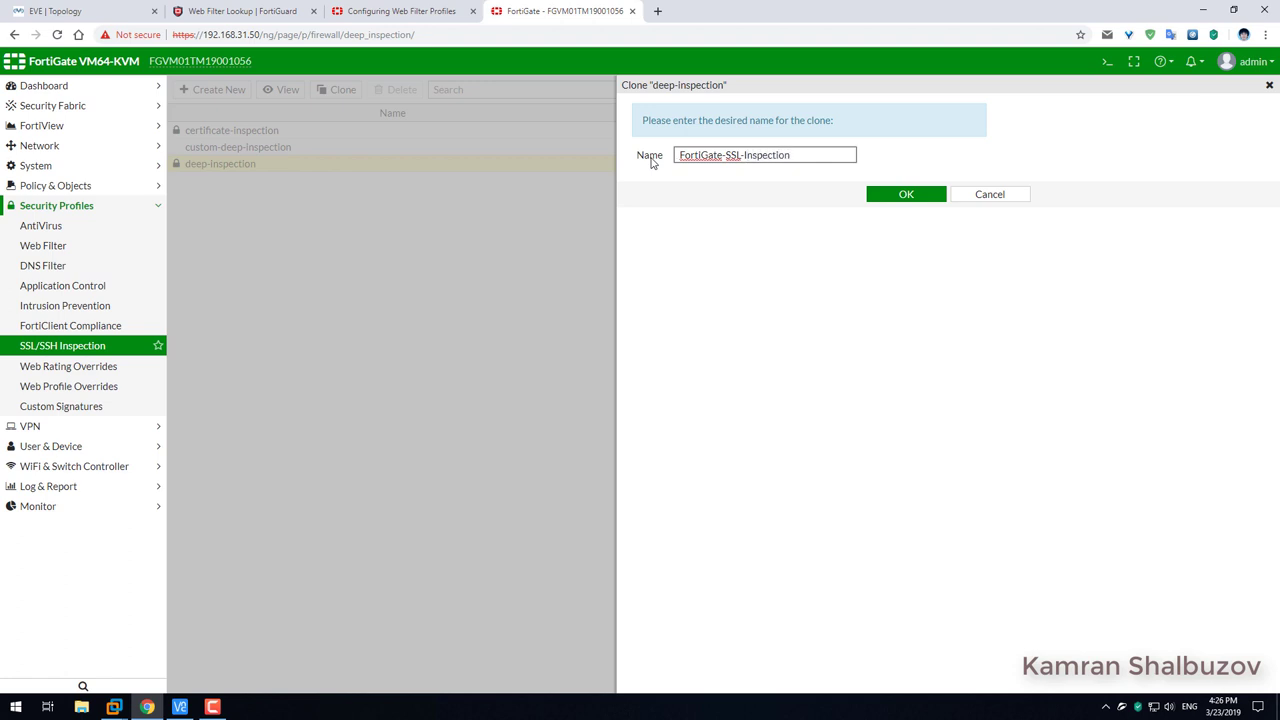
pyautogui.moveTo(680, 155); pyautogui.dragTo(800, 155)
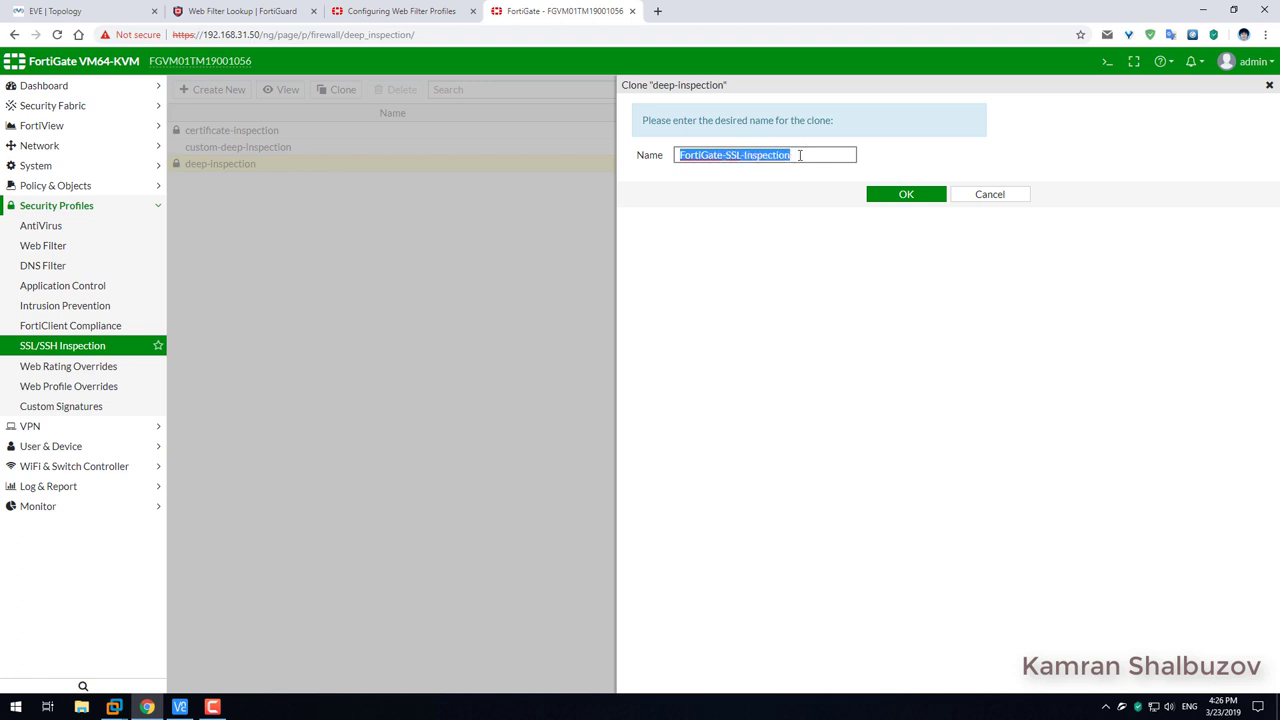
pyautogui.click(903, 203)
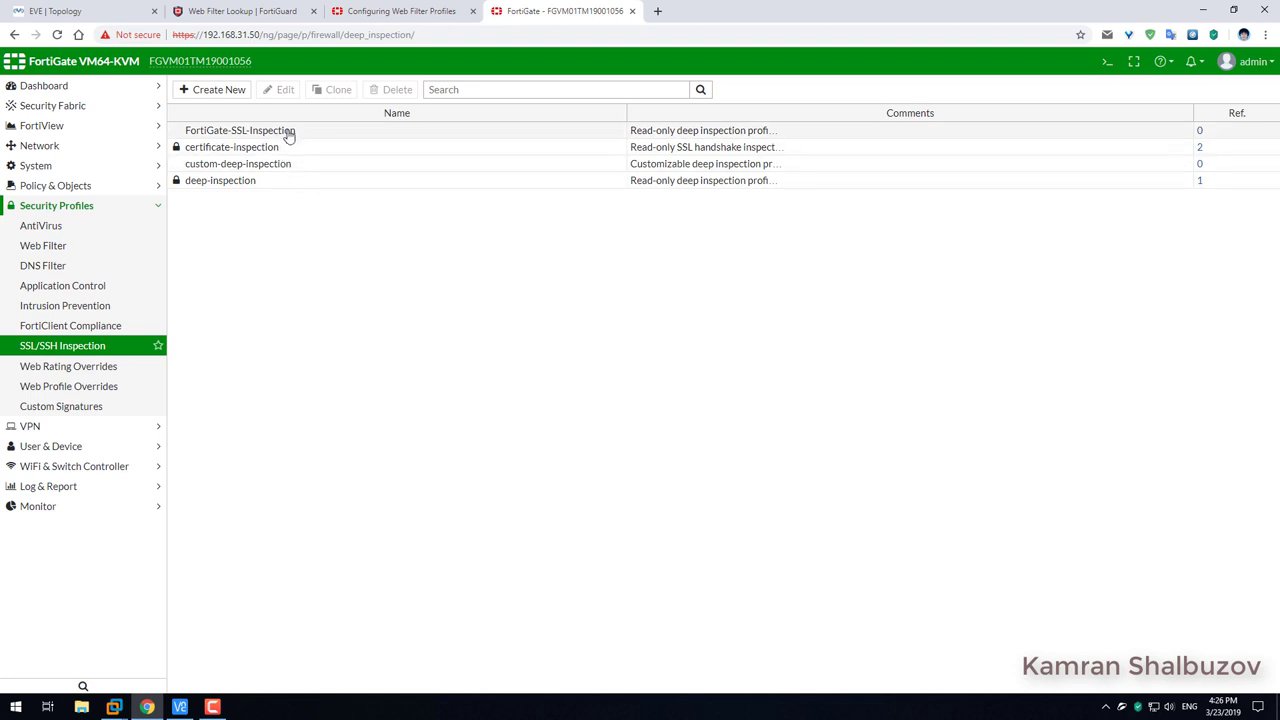
# Edit FortiGate-SSL-Inspection and remove the Finance and Banking and Health and Wellness exempt categories.
pyautogui.click(290, 131)
pyautogui.click(280, 90)
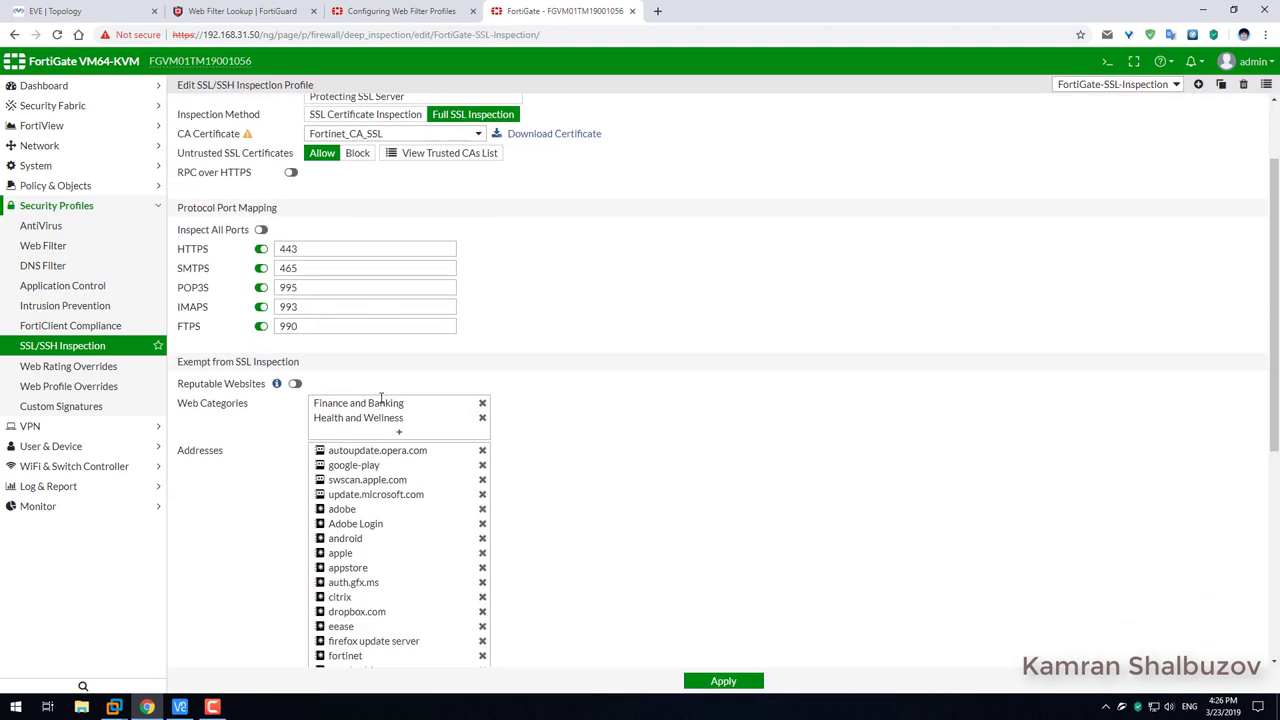
pyautogui.scroll(-3, 395, 356)
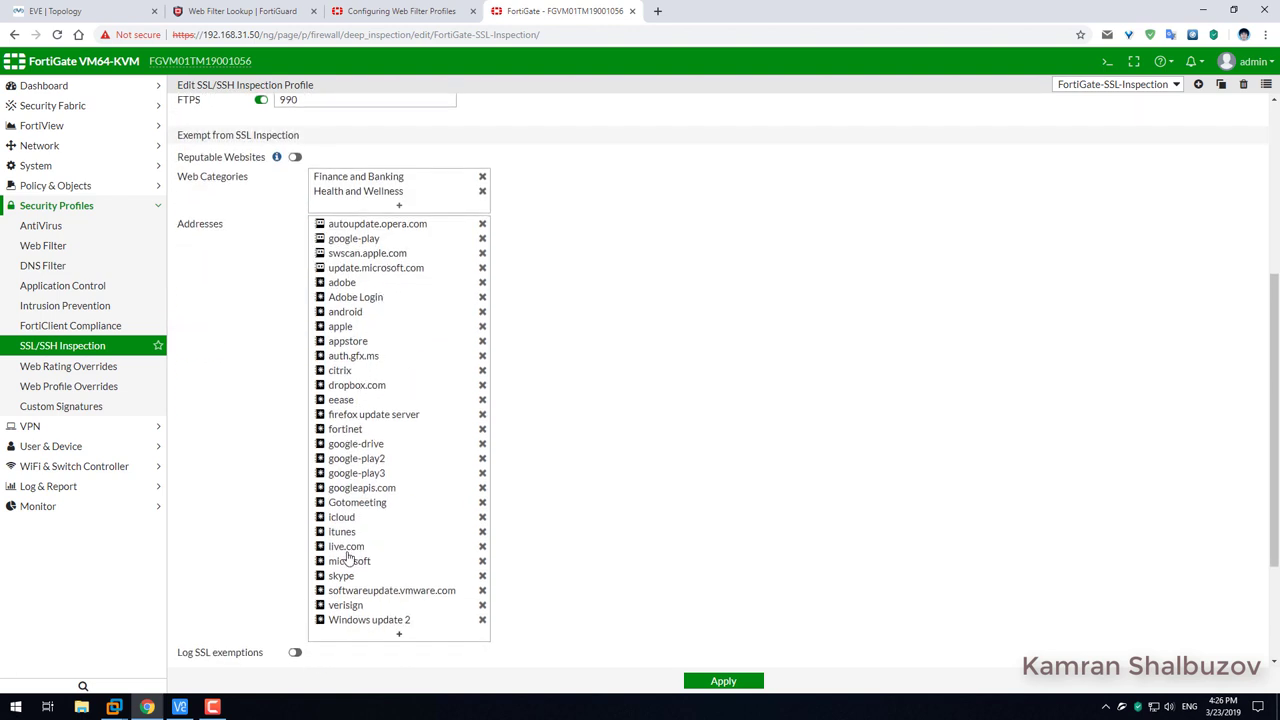
pyautogui.scroll(2, 395, 303)
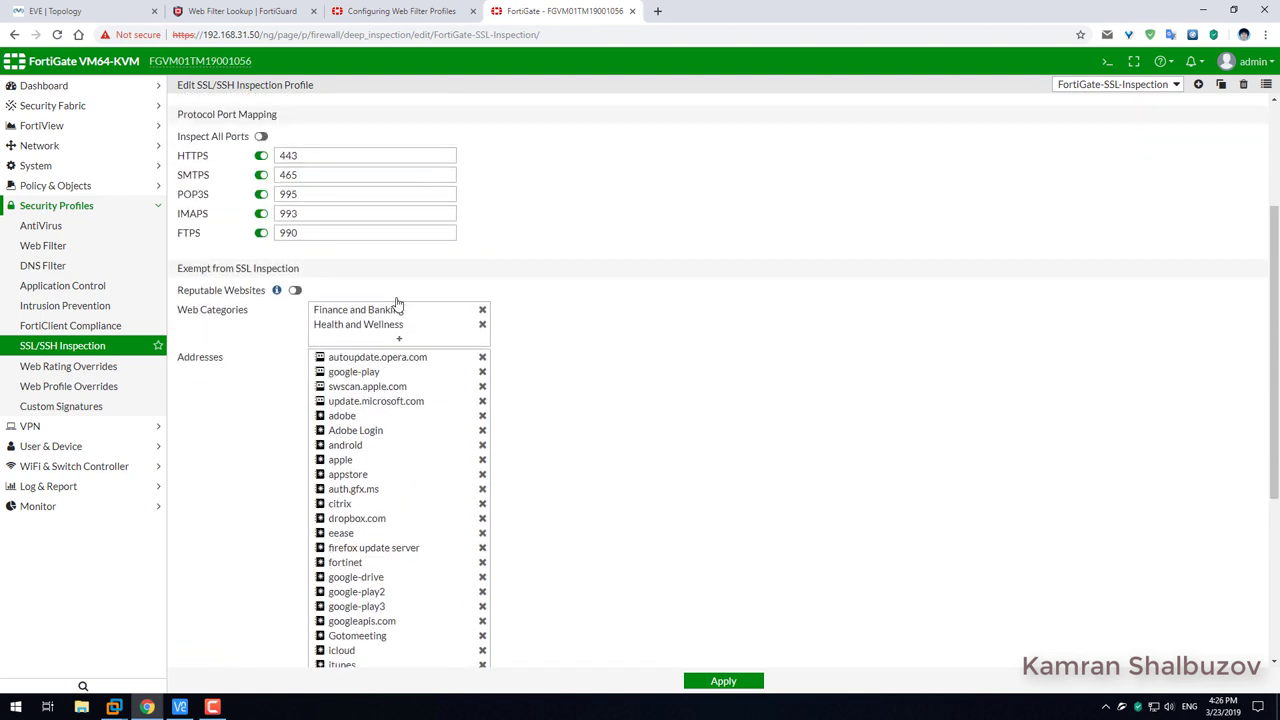
pyautogui.click(482, 309)
pyautogui.click(482, 309)
# Remove every exempt address, including itunes, live.com, skype, verisign and microsoft.
pyautogui.click(482, 329)
pyautogui.click(482, 329)
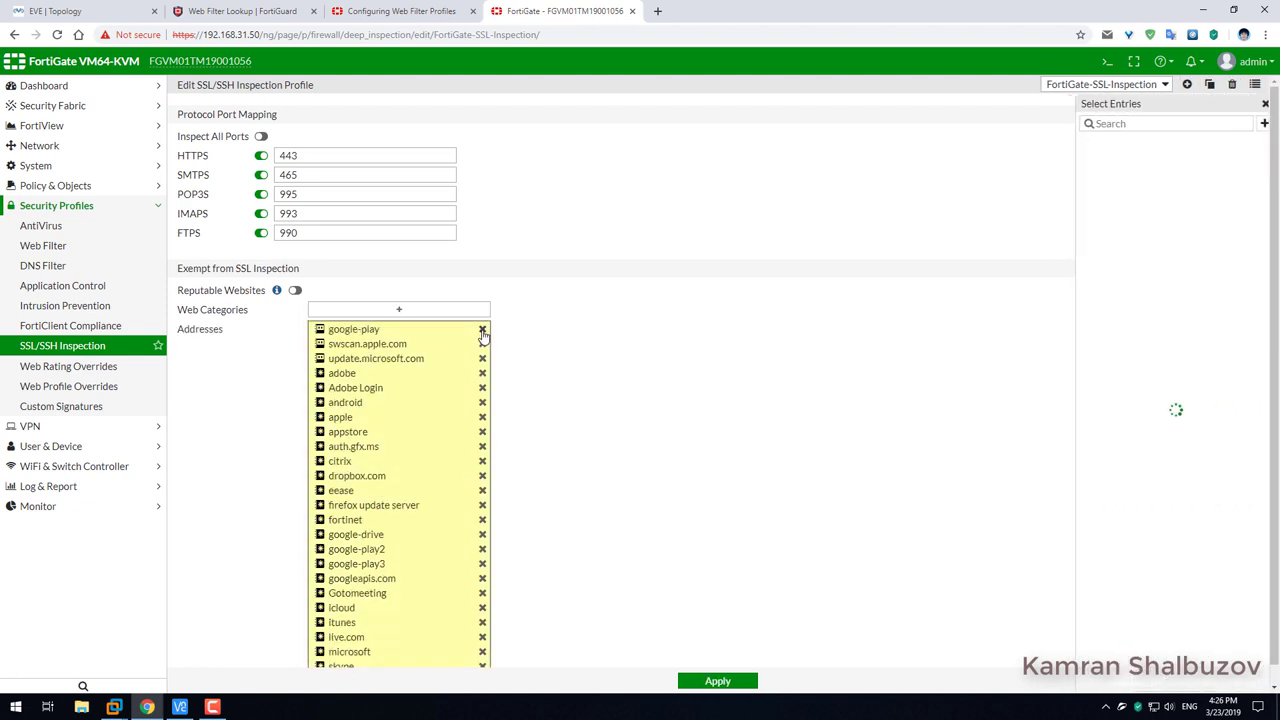
pyautogui.click(482, 329)
pyautogui.click(482, 329)
pyautogui.click(482, 329)
pyautogui.click(482, 329)
pyautogui.click(482, 329)
pyautogui.click(482, 329)
pyautogui.click(482, 329)
pyautogui.doubleClick(482, 329)
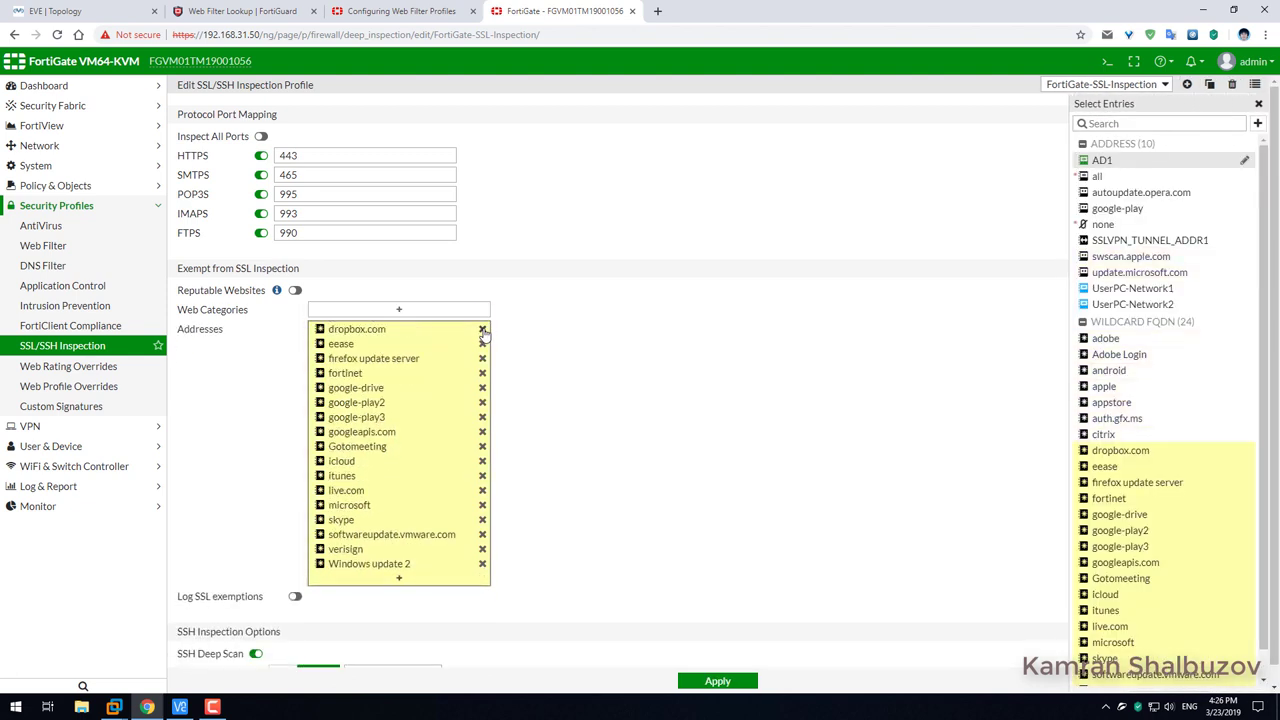
pyautogui.click(482, 329)
pyautogui.click(482, 329)
pyautogui.click(482, 329)
pyautogui.doubleClick(482, 329)
pyautogui.click(482, 329)
pyautogui.click(482, 329)
pyautogui.click(482, 329)
pyautogui.click(482, 335)
pyautogui.click(482, 337)
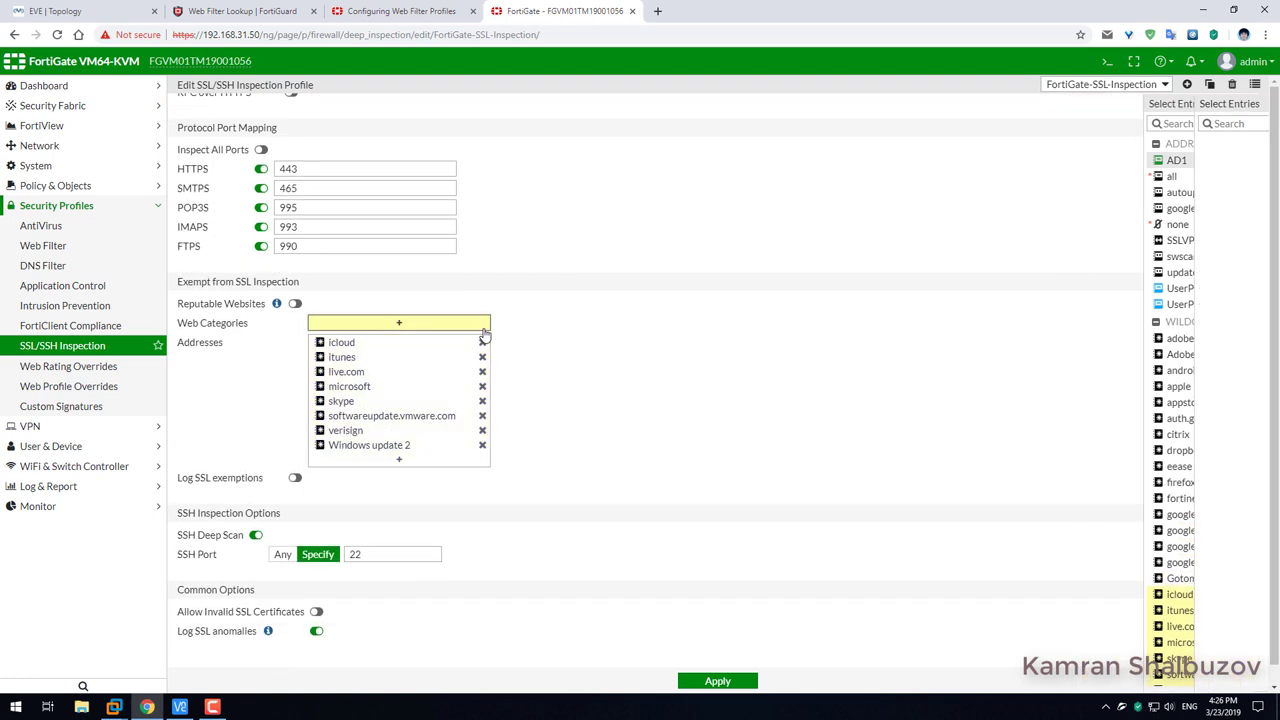
pyautogui.click(483, 345)
pyautogui.click(482, 357)
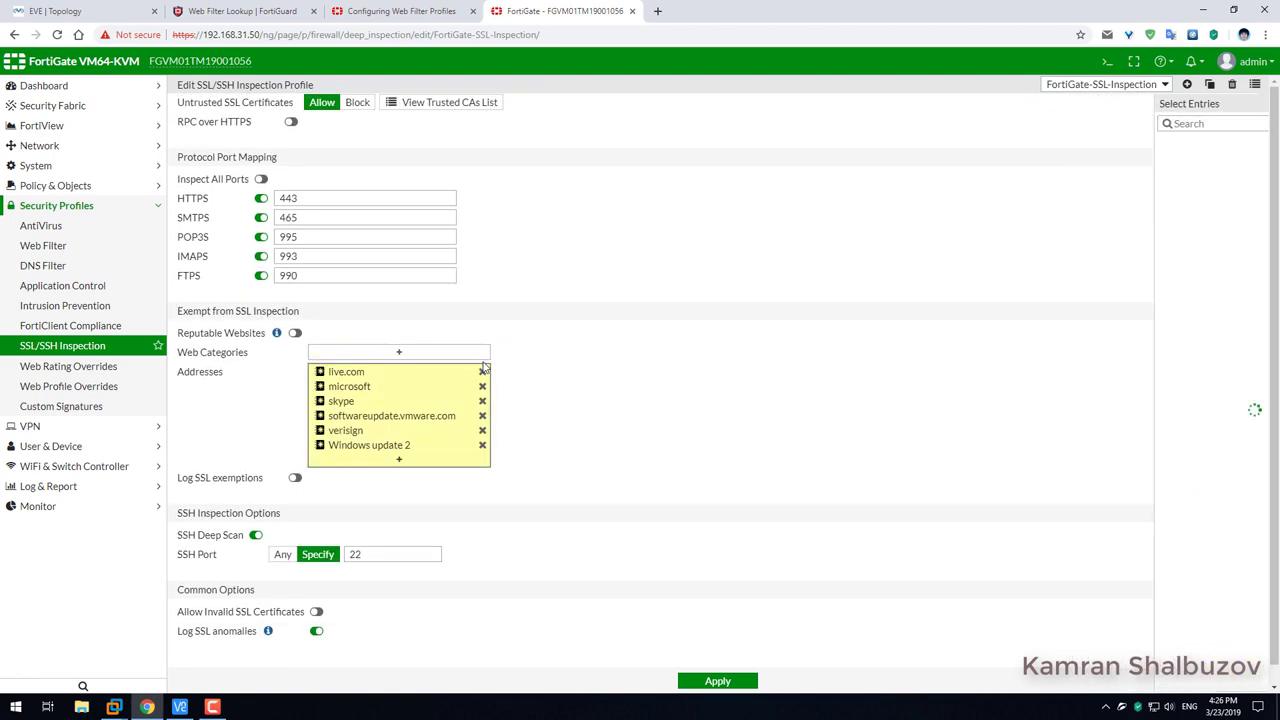
pyautogui.click(482, 371)
pyautogui.click(482, 450)
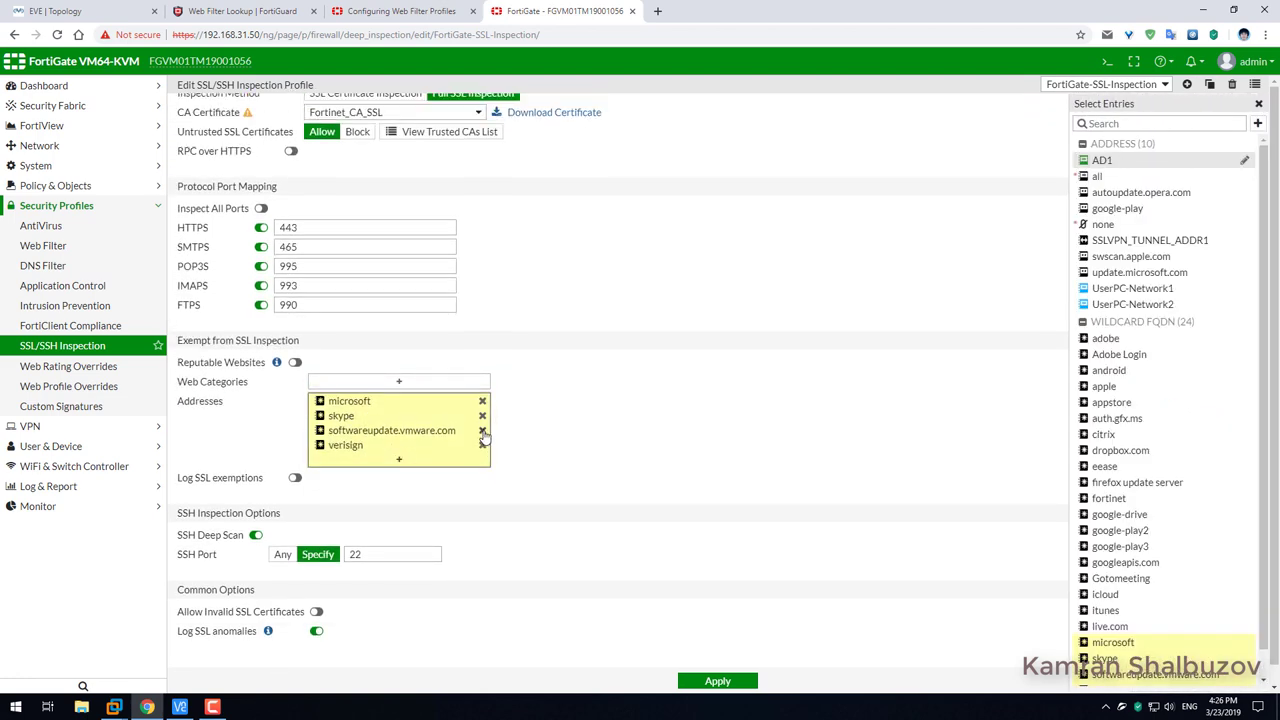
pyautogui.click(482, 447)
pyautogui.doubleClick(484, 445)
pyautogui.click(484, 445)
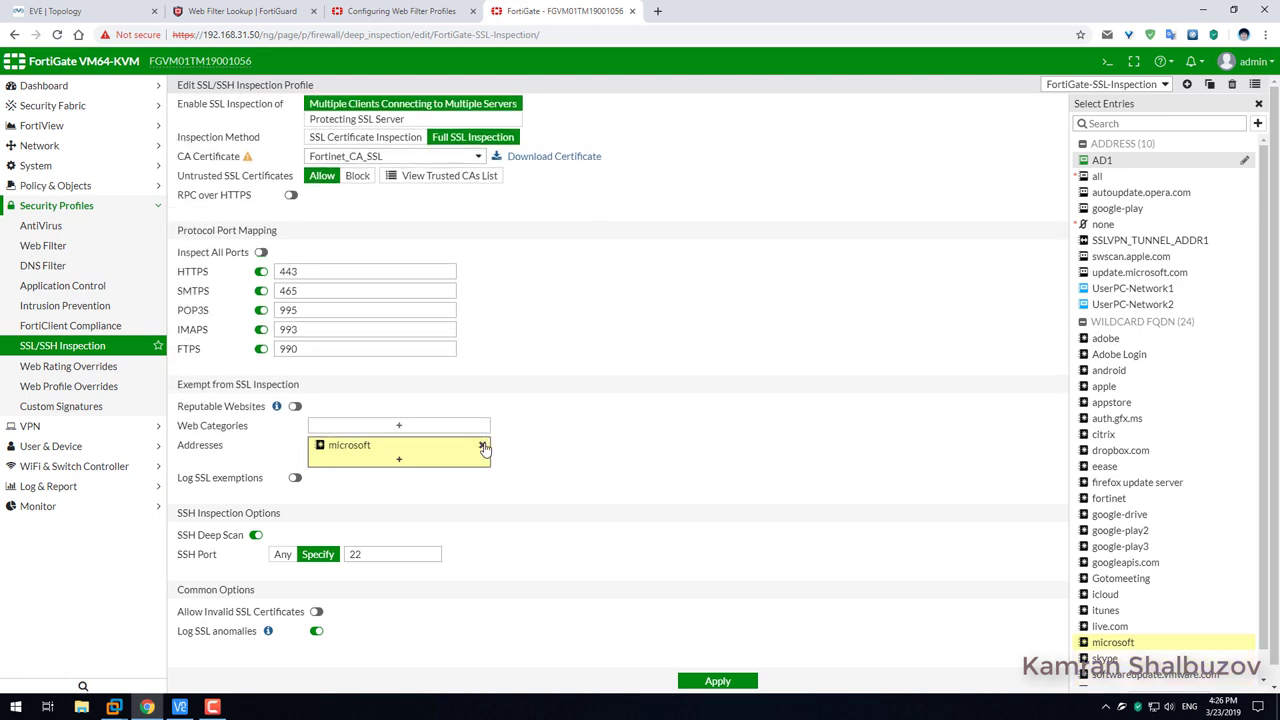
pyautogui.click(484, 445)
pyautogui.click(653, 310)
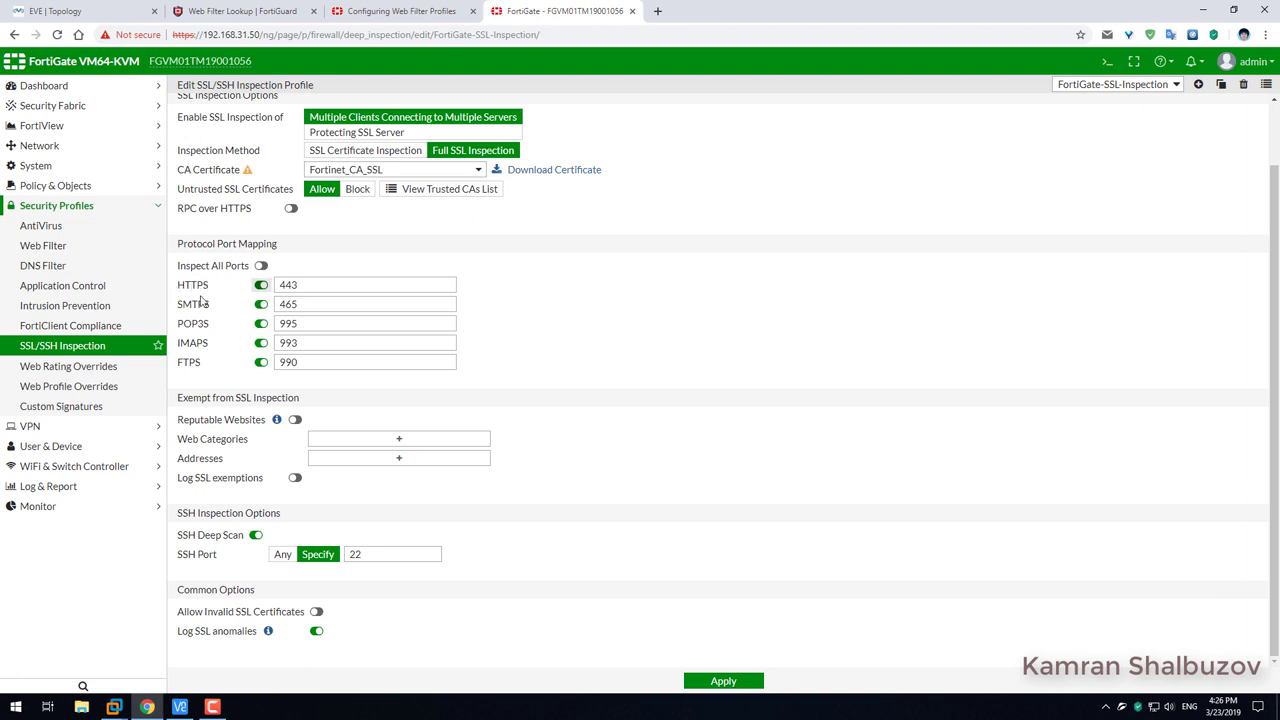
pyautogui.scroll(2, 200, 375)
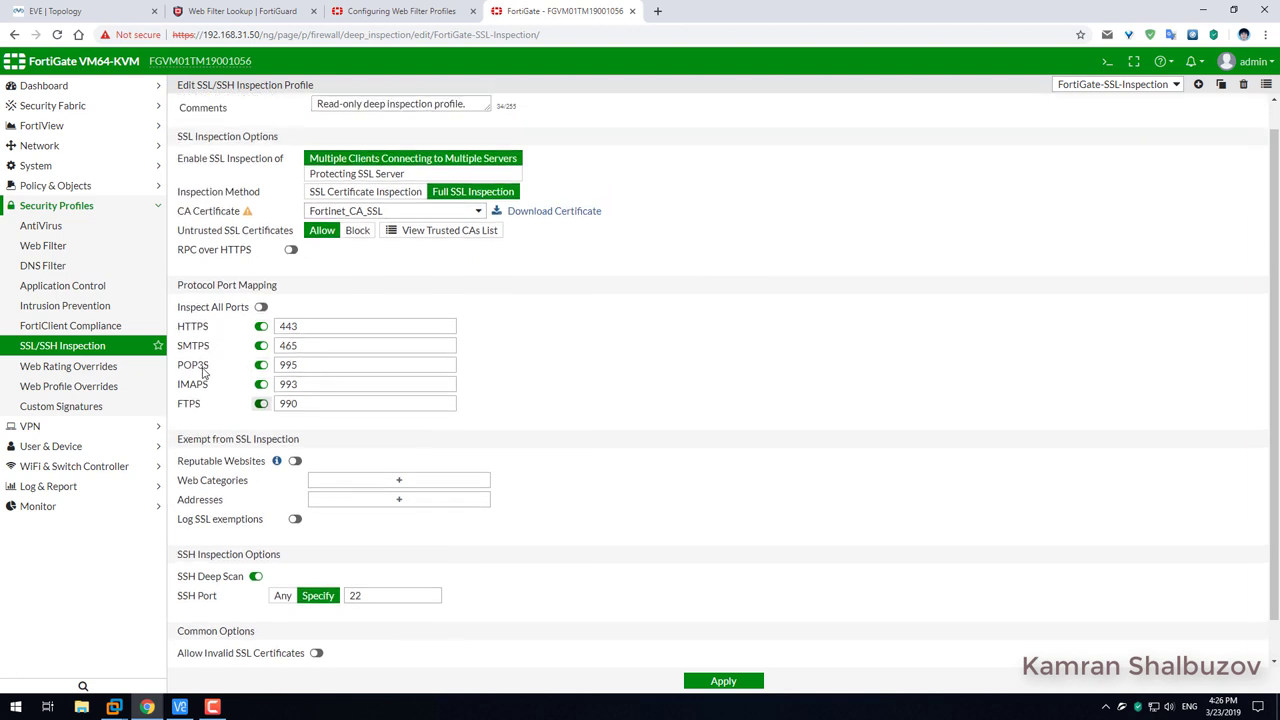
pyautogui.moveTo(178, 243); pyautogui.dragTo(245, 244)
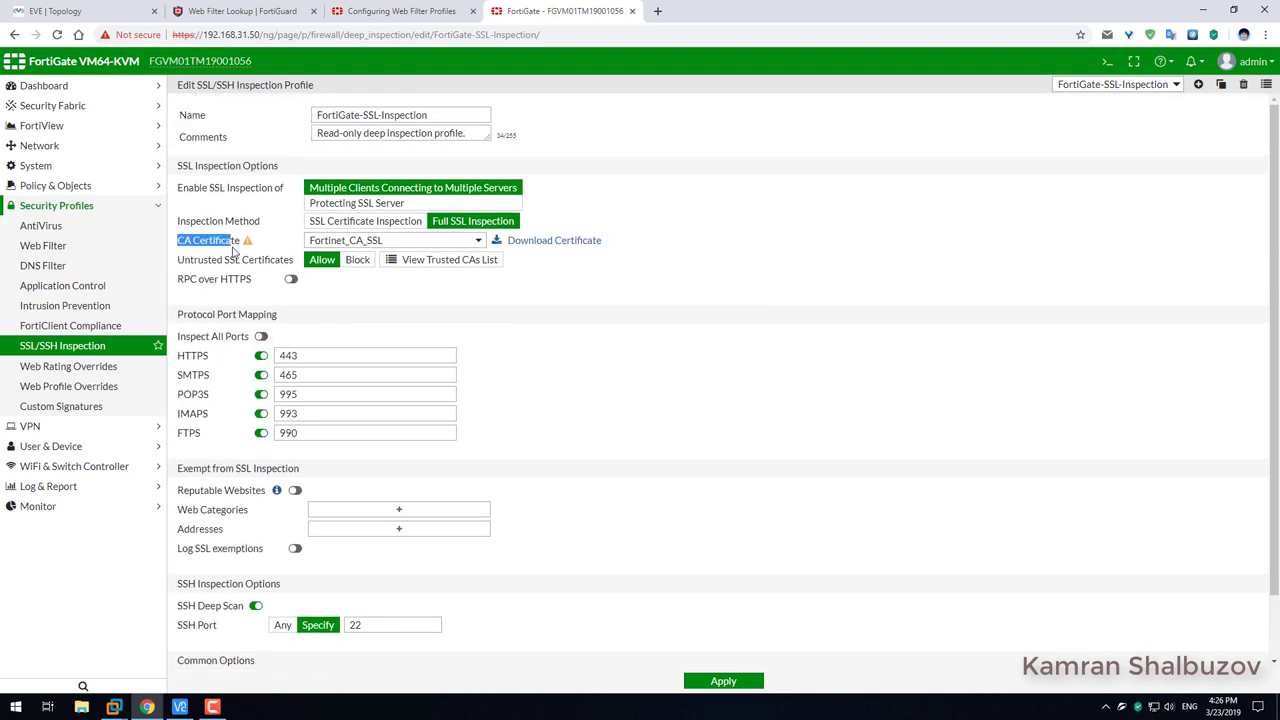
pyautogui.click(358, 244)
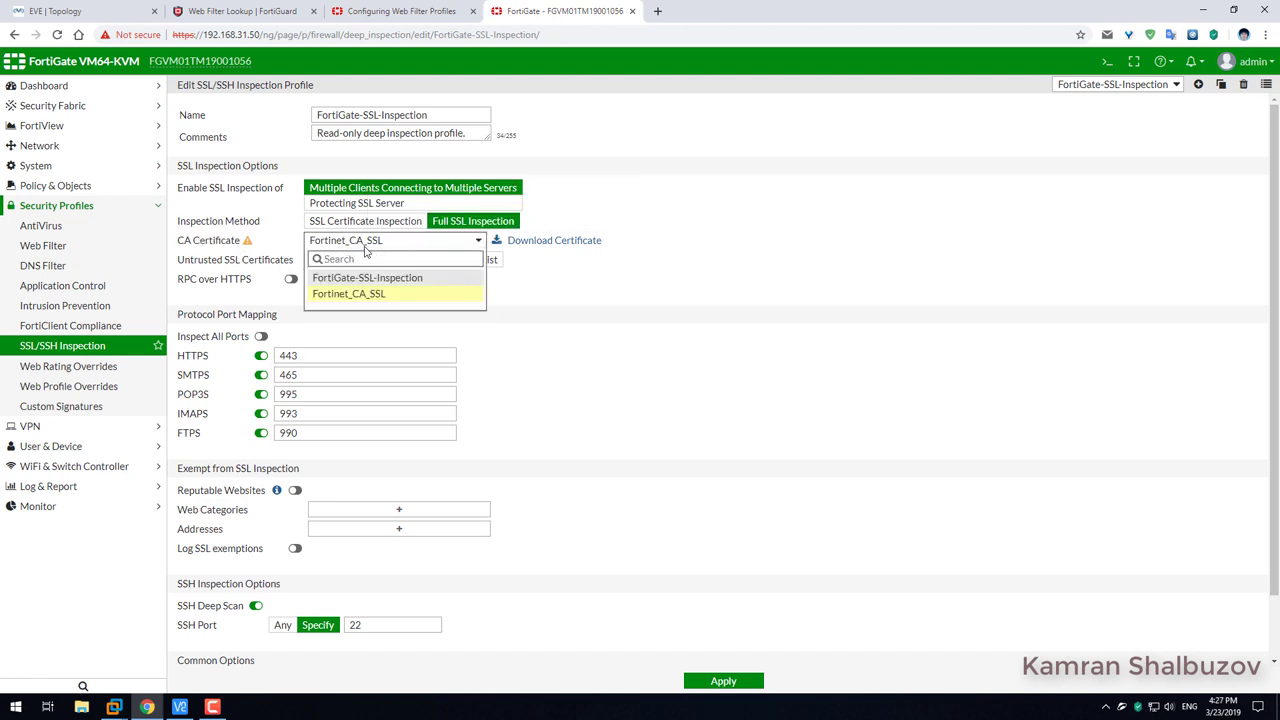
pyautogui.click(325, 278)
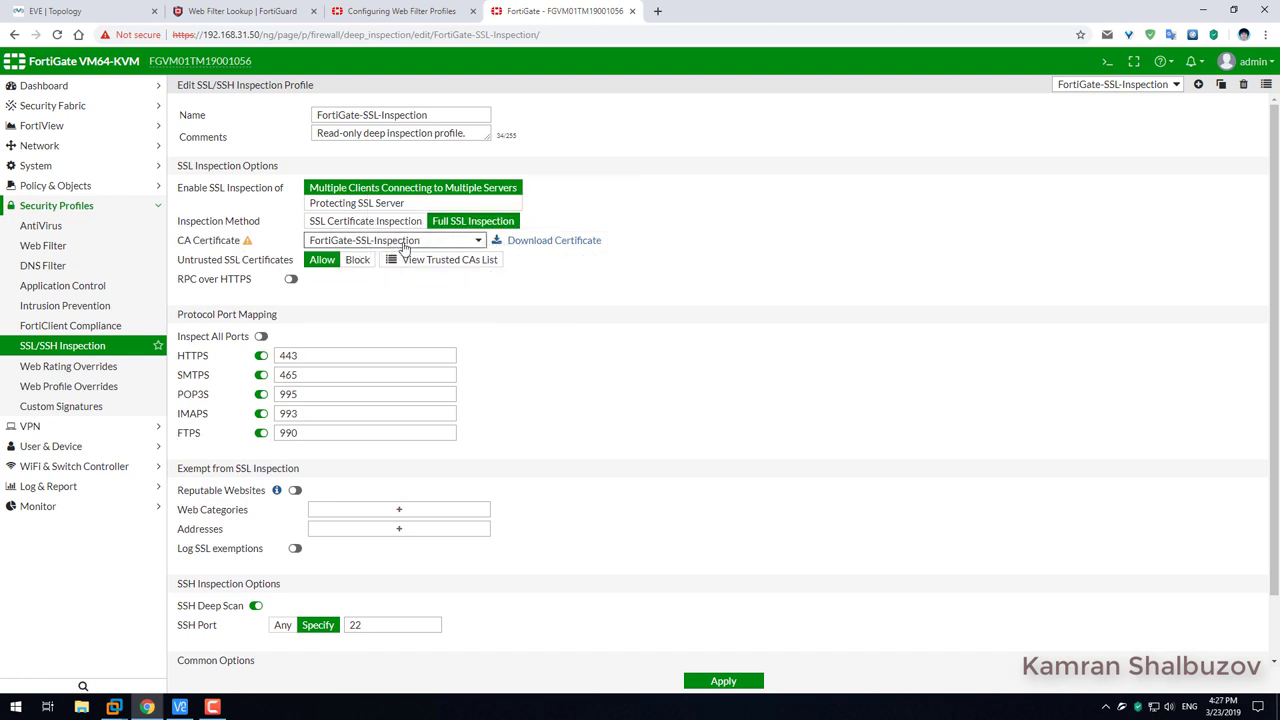
pyautogui.moveTo(401, 245)
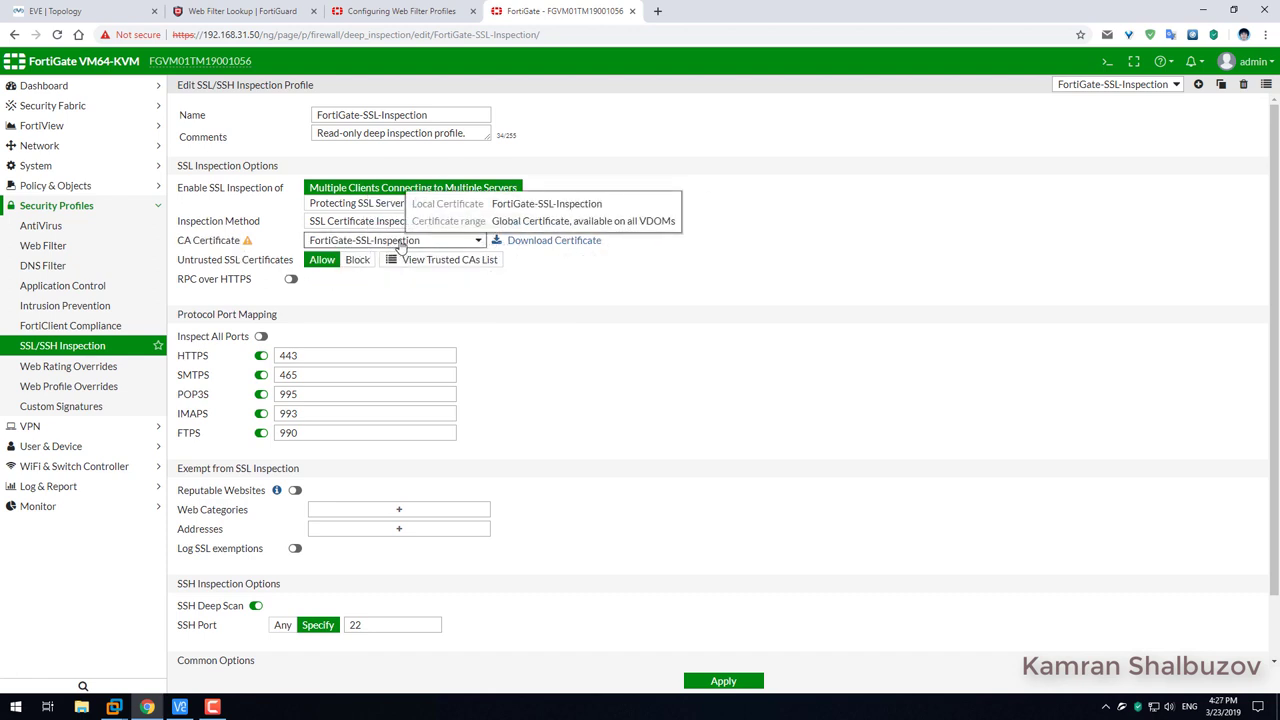
pyautogui.moveTo(180, 227); pyautogui.dragTo(262, 224)
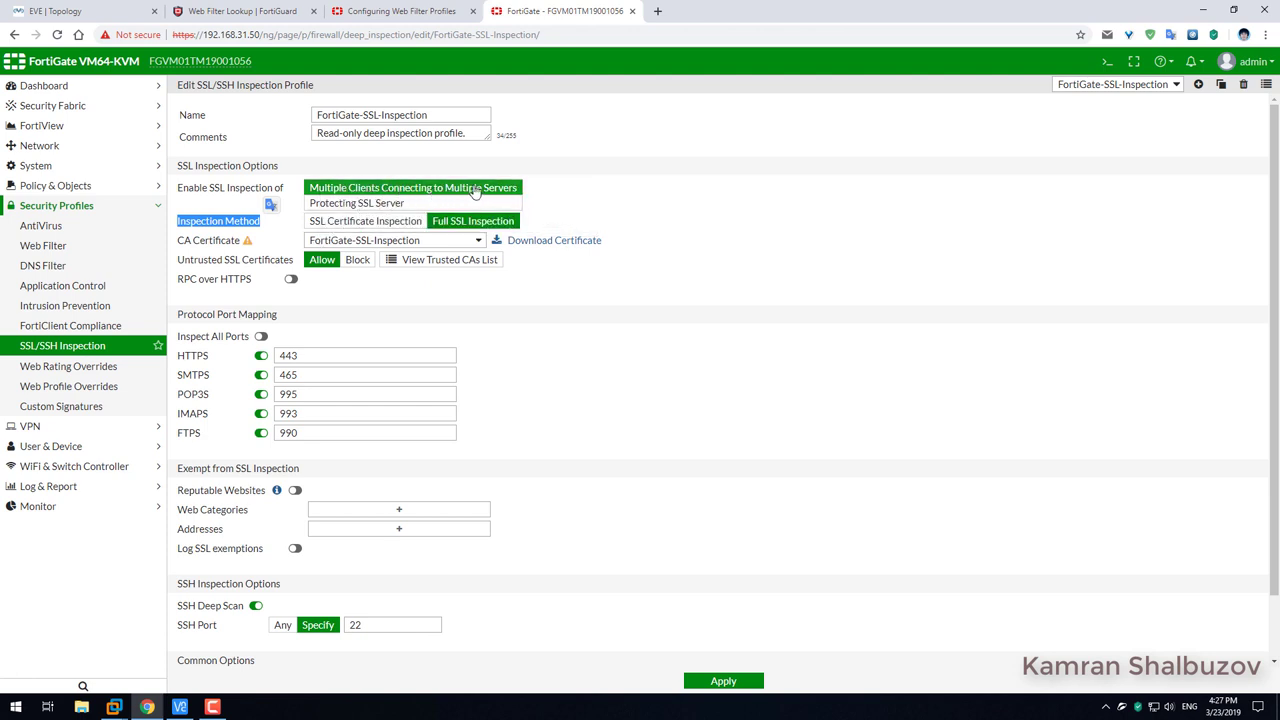
pyautogui.click(620, 103)
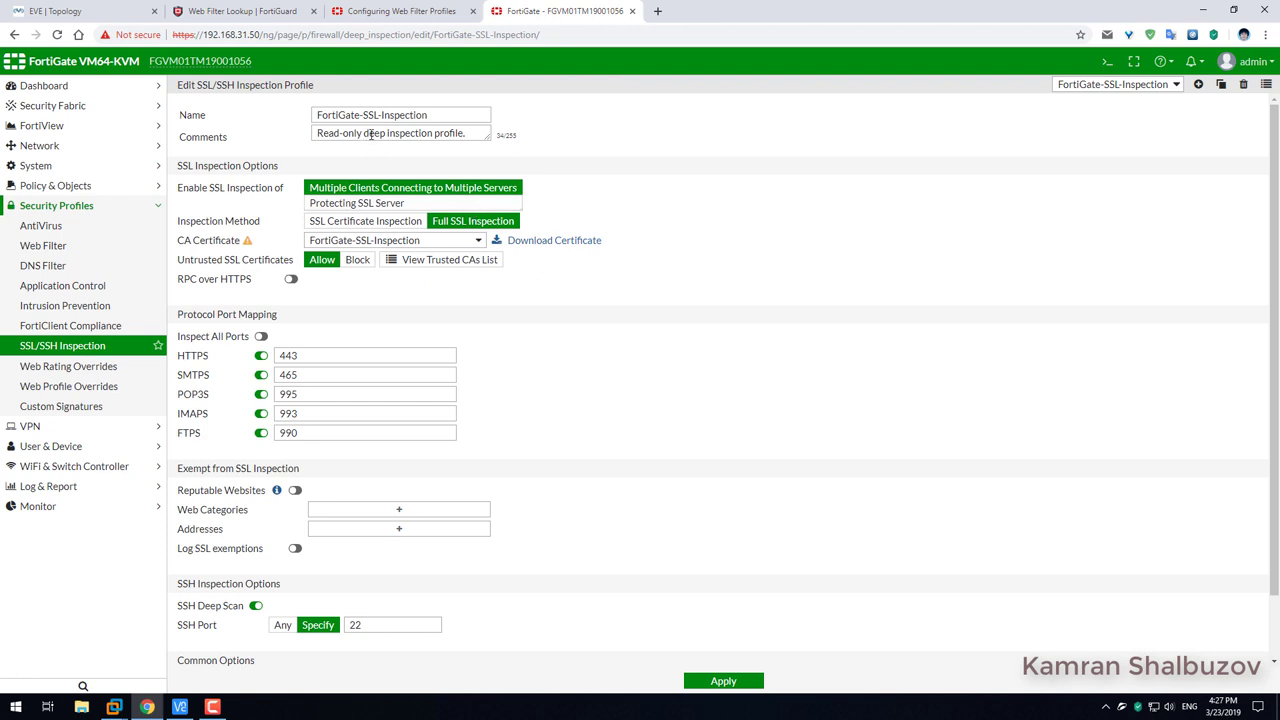
# Change the comment to 'Deep inspection profile.' and enable Log SSL exemptions.
pyautogui.moveTo(370, 134); pyautogui.dragTo(280, 143)
pyautogui.write('D')
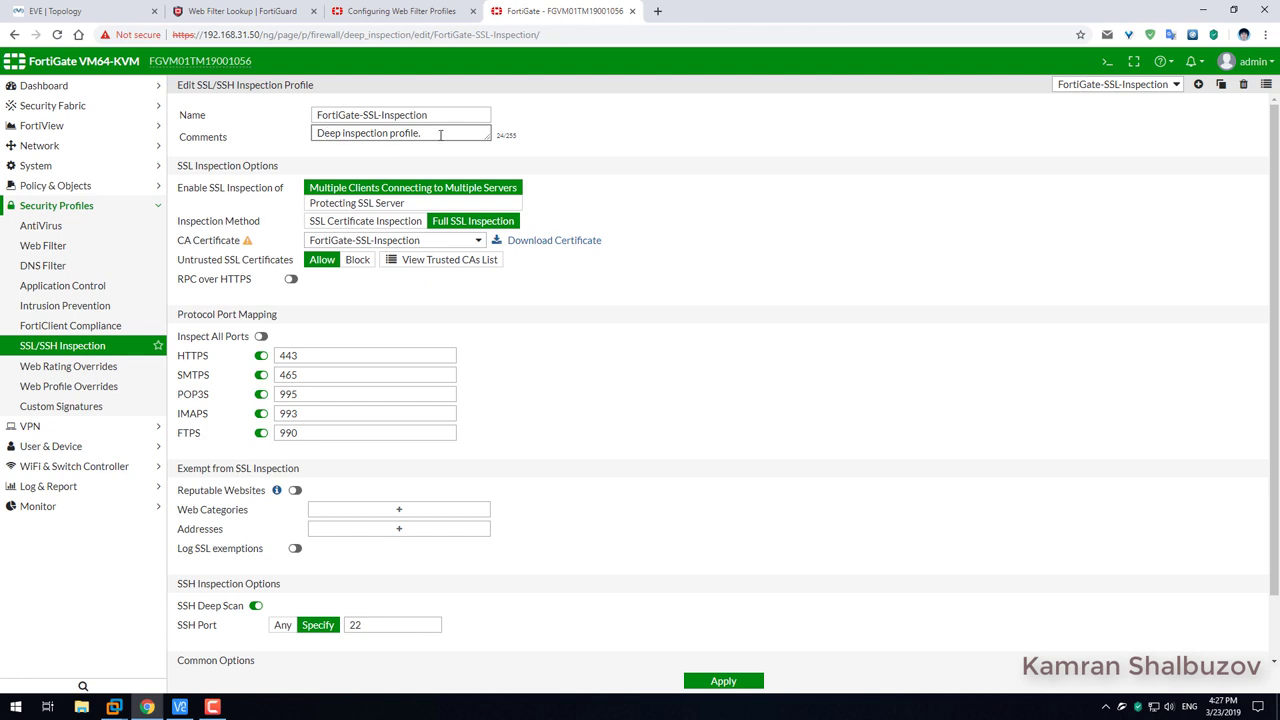
pyautogui.scroll(-1, 492, 330)
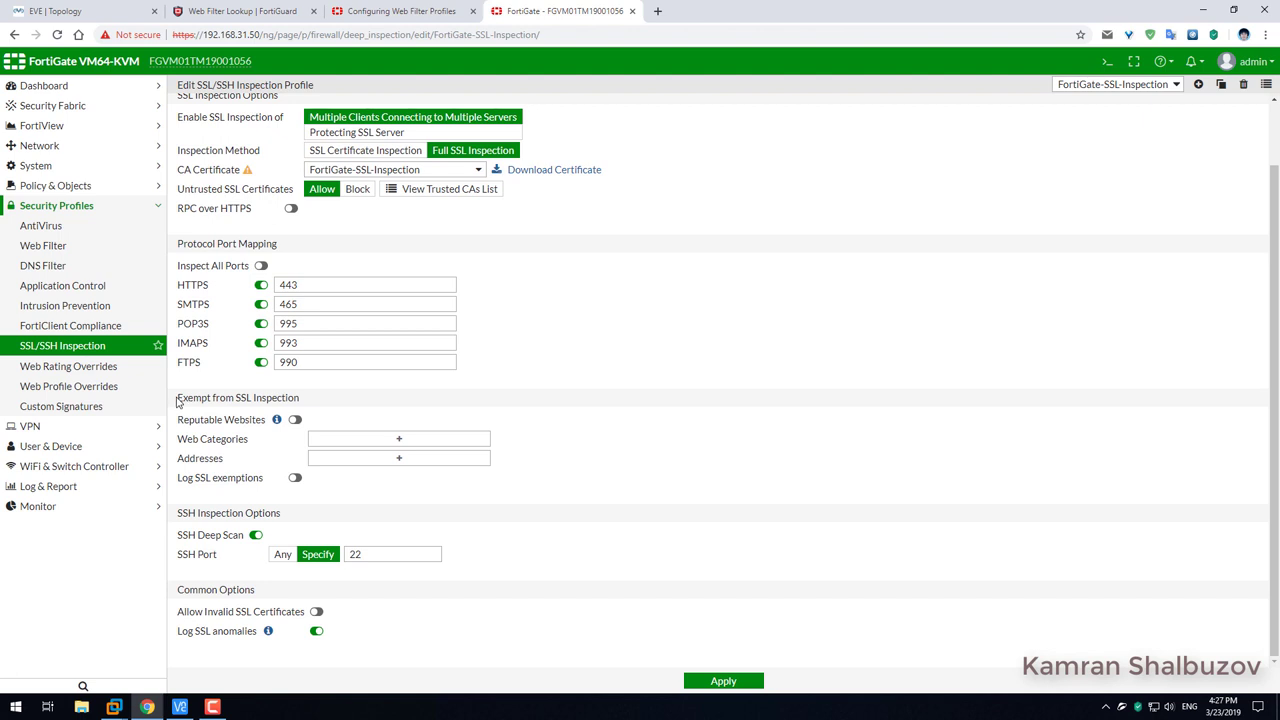
pyautogui.moveTo(177, 401); pyautogui.dragTo(300, 398)
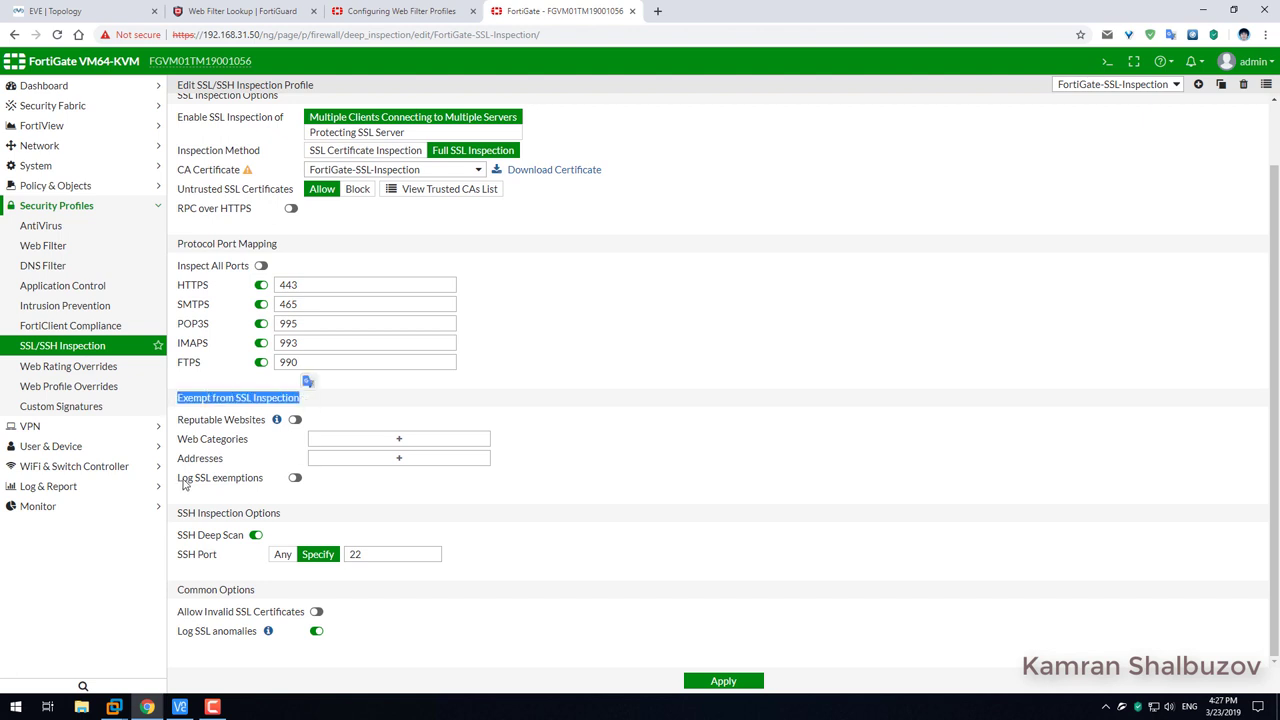
pyautogui.click(295, 478)
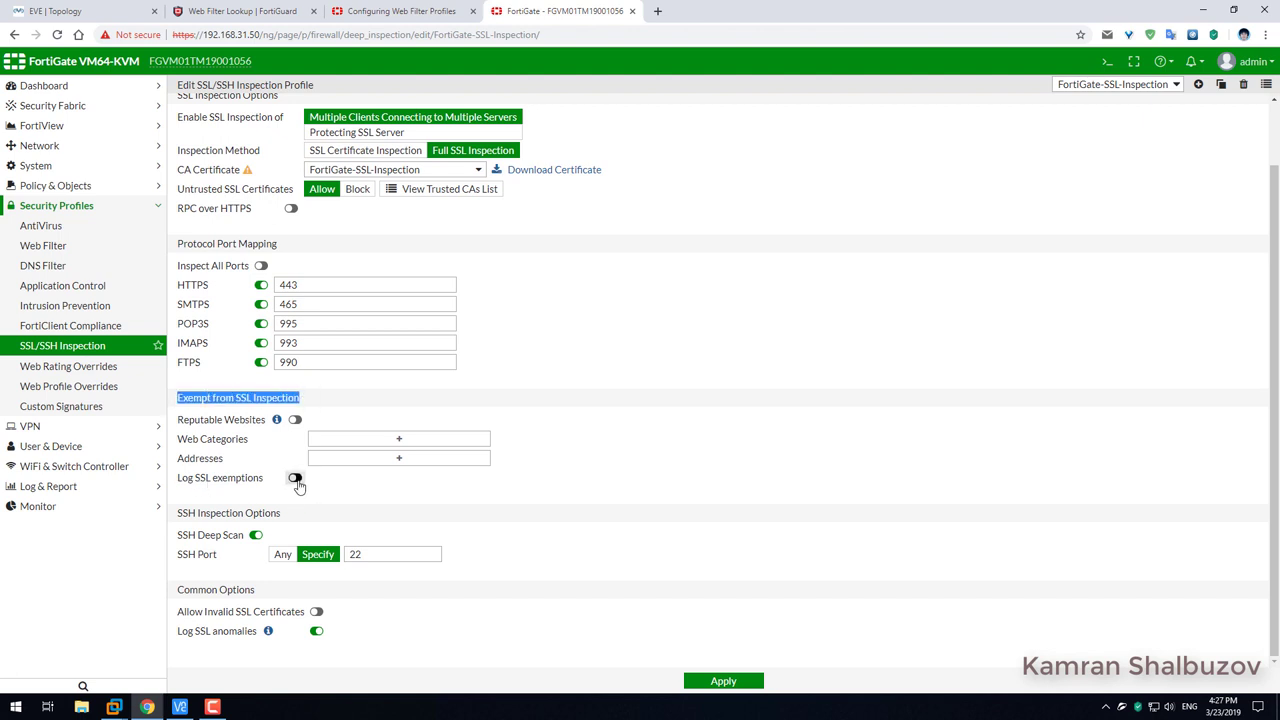
pyautogui.click(183, 500)
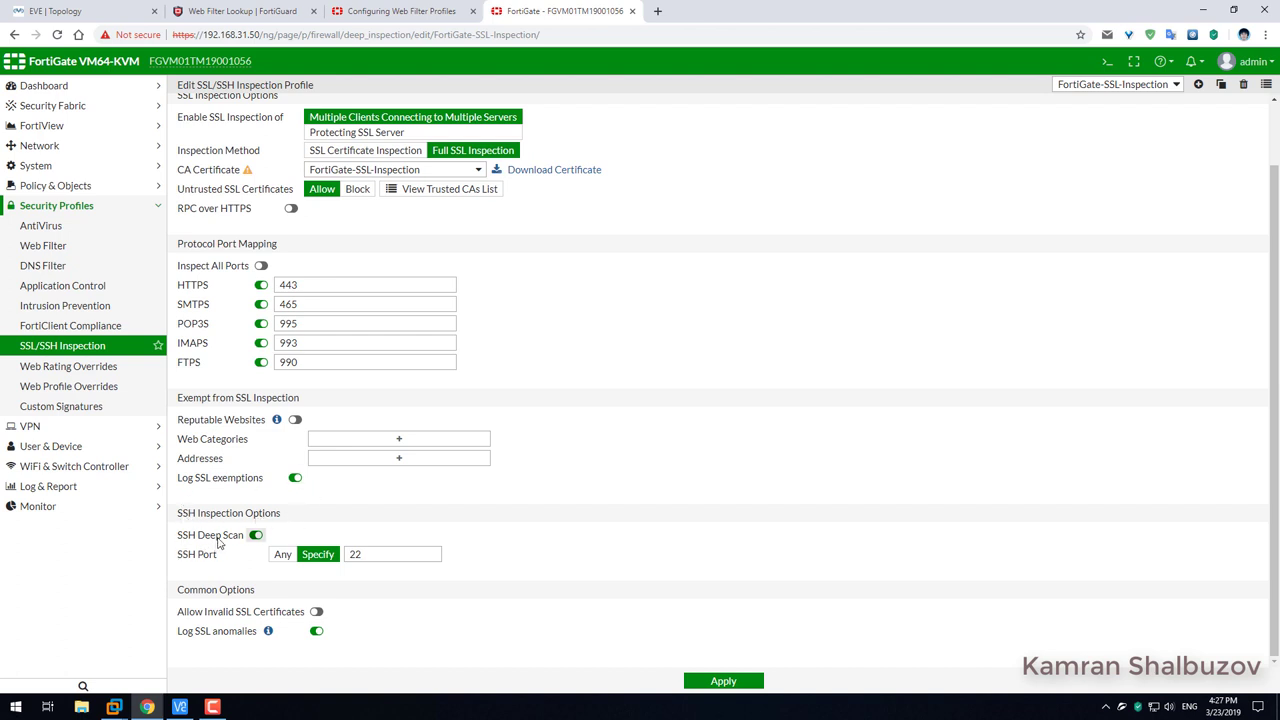
# Set the SSH inspection port to Any and apply the profile changes.
pyautogui.click(283, 558)
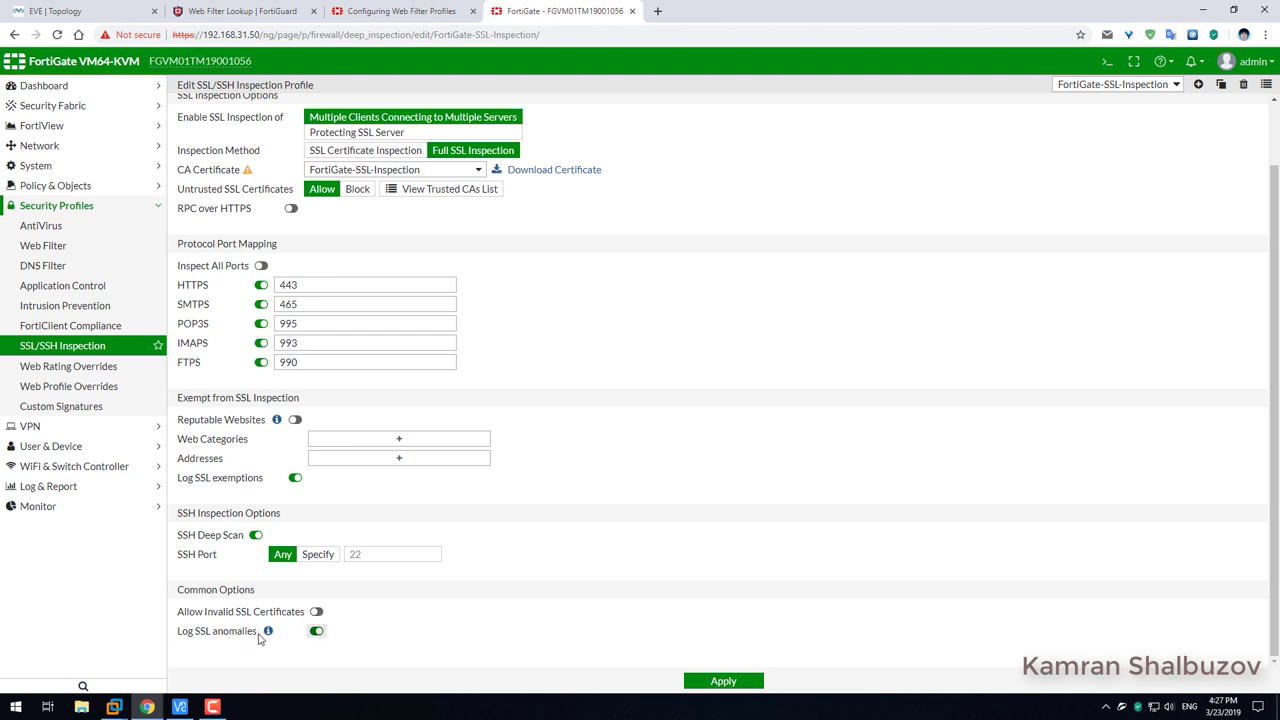
pyautogui.moveTo(178, 618); pyautogui.dragTo(177, 591)
pyautogui.click(240, 660)
pyautogui.scroll(1, 360, 461)
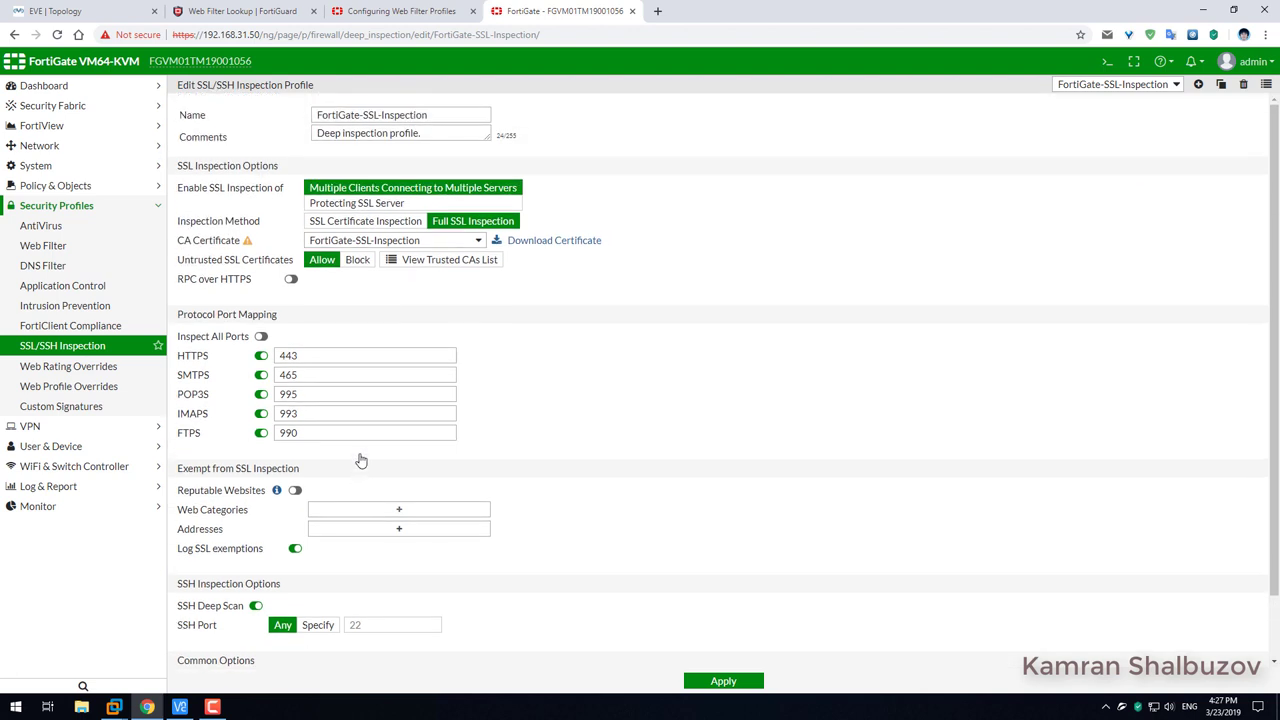
pyautogui.scroll(-1, 361, 459)
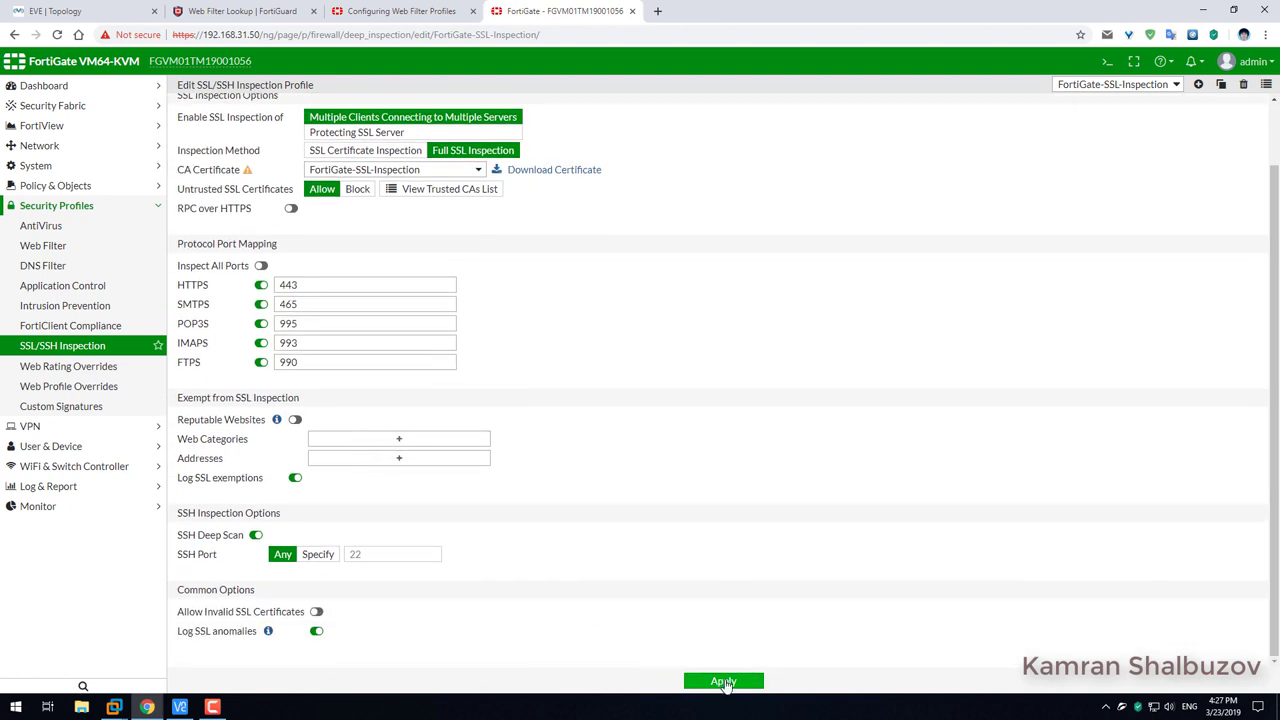
pyautogui.click(723, 681)
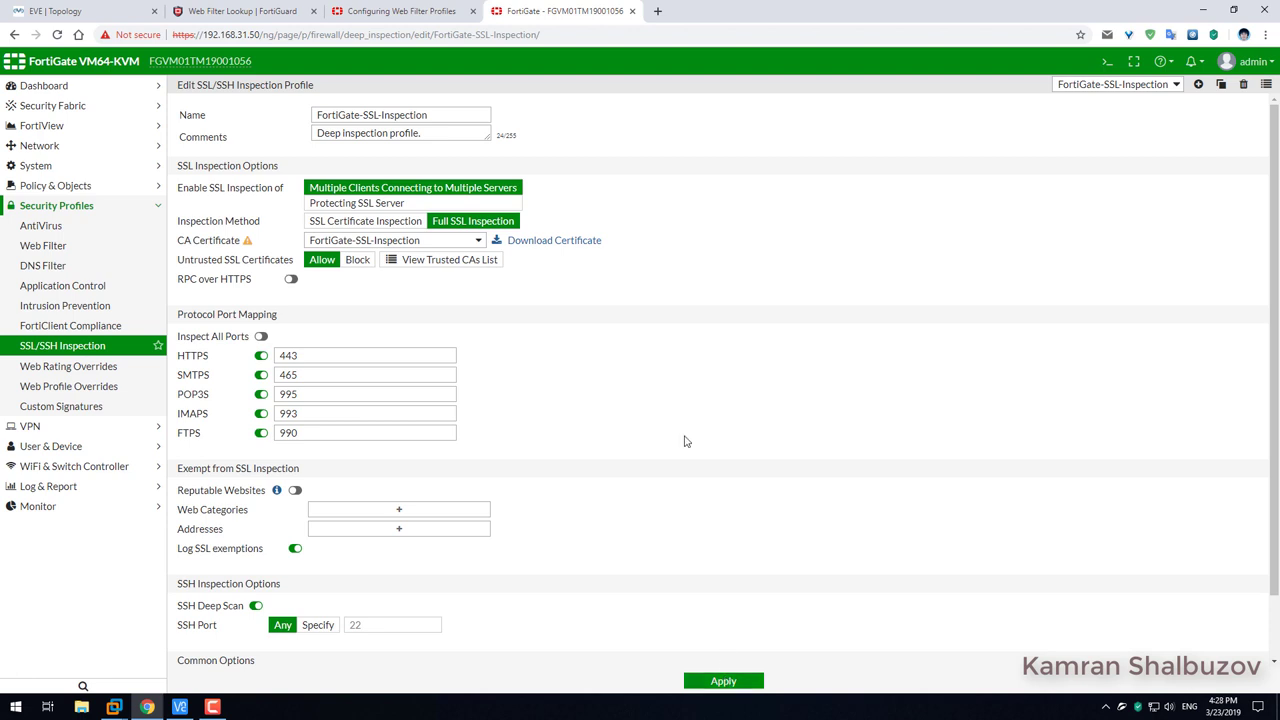
pyautogui.scroll(-1, 685, 441)
pyautogui.scroll(1, 685, 441)
# Set the Access To Internet IPv4 policy's SSL inspection to FortiGate-SSL-Inspection and save it.
pyautogui.click(52, 186)
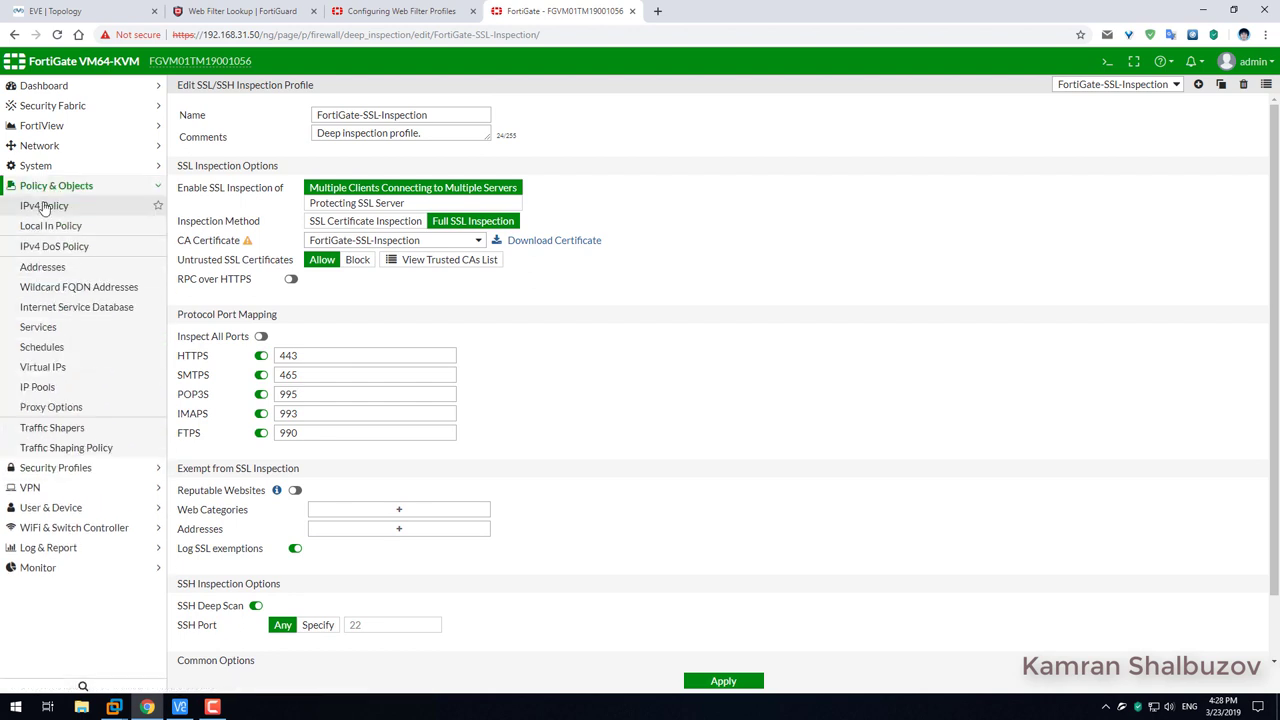
pyautogui.click(44, 206)
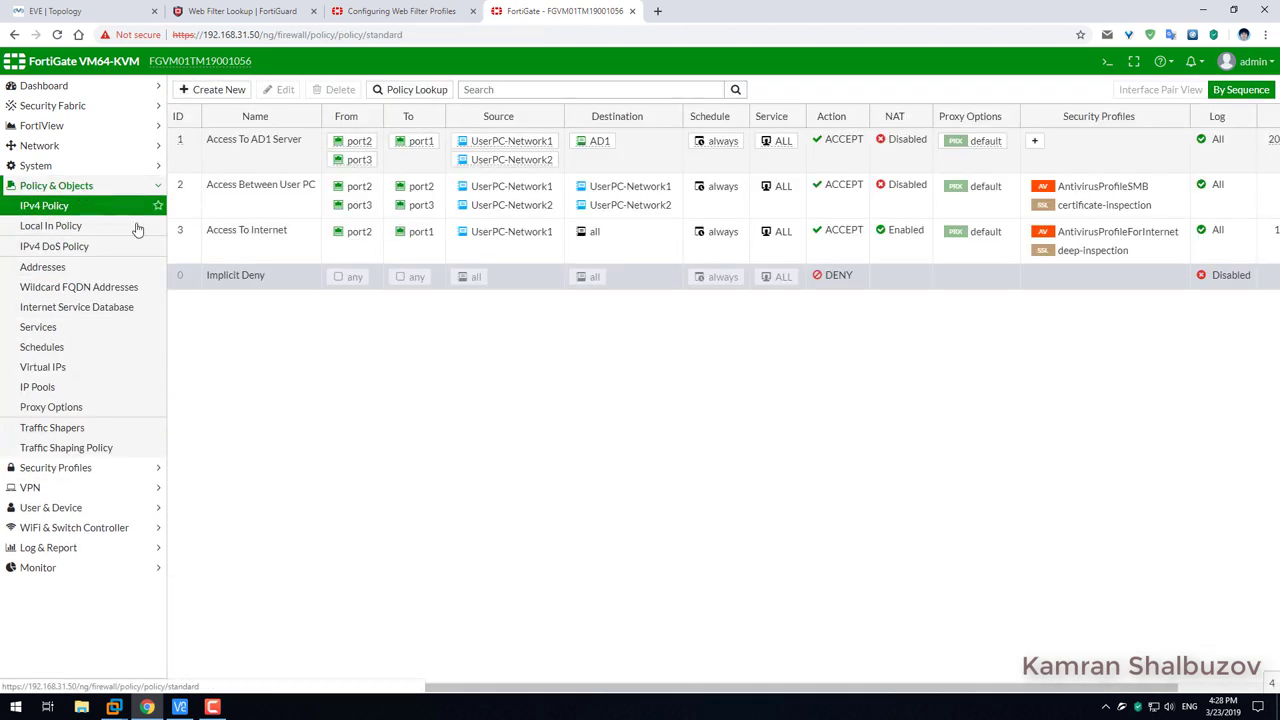
pyautogui.click(250, 245)
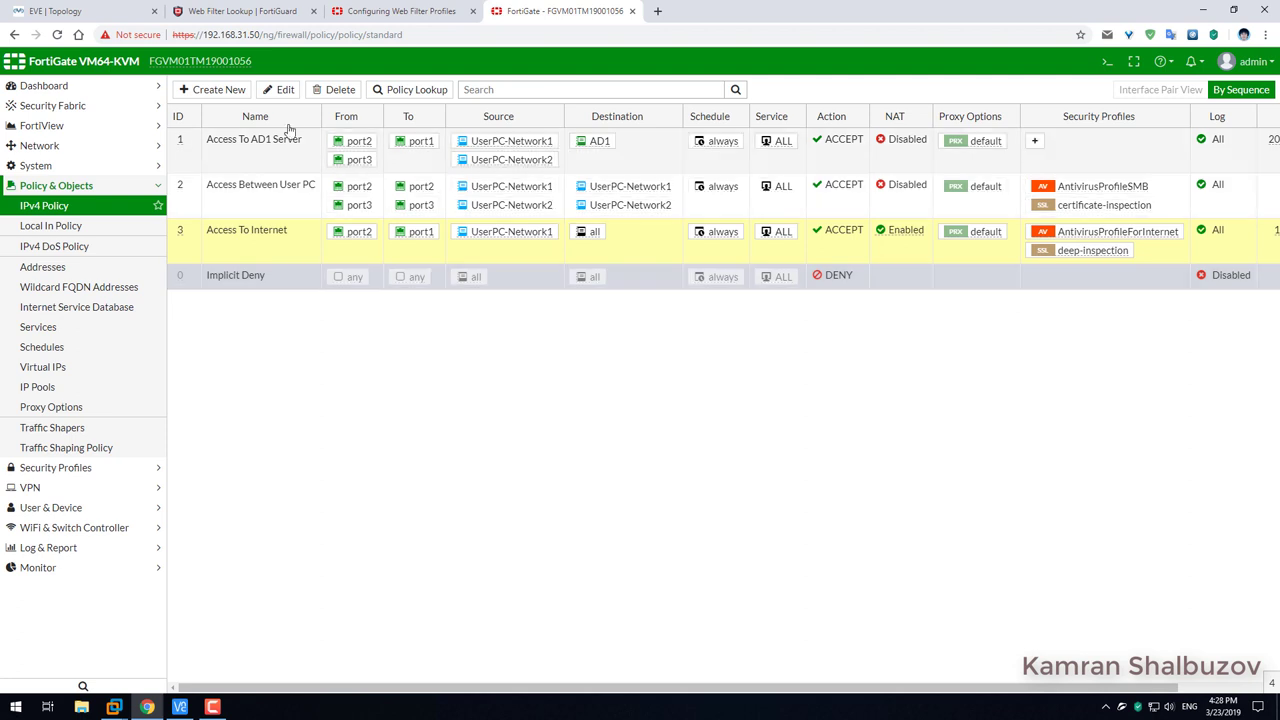
pyautogui.click(280, 89)
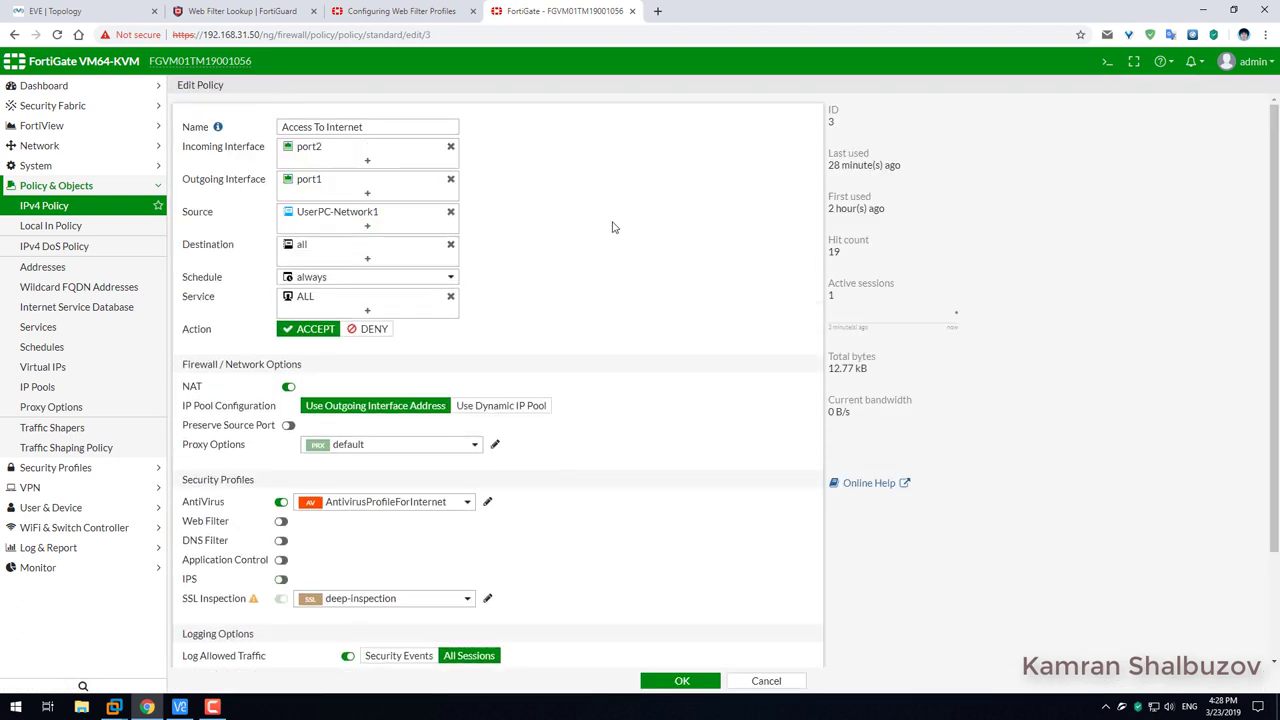
pyautogui.scroll(-2, 614, 227)
pyautogui.click(373, 467)
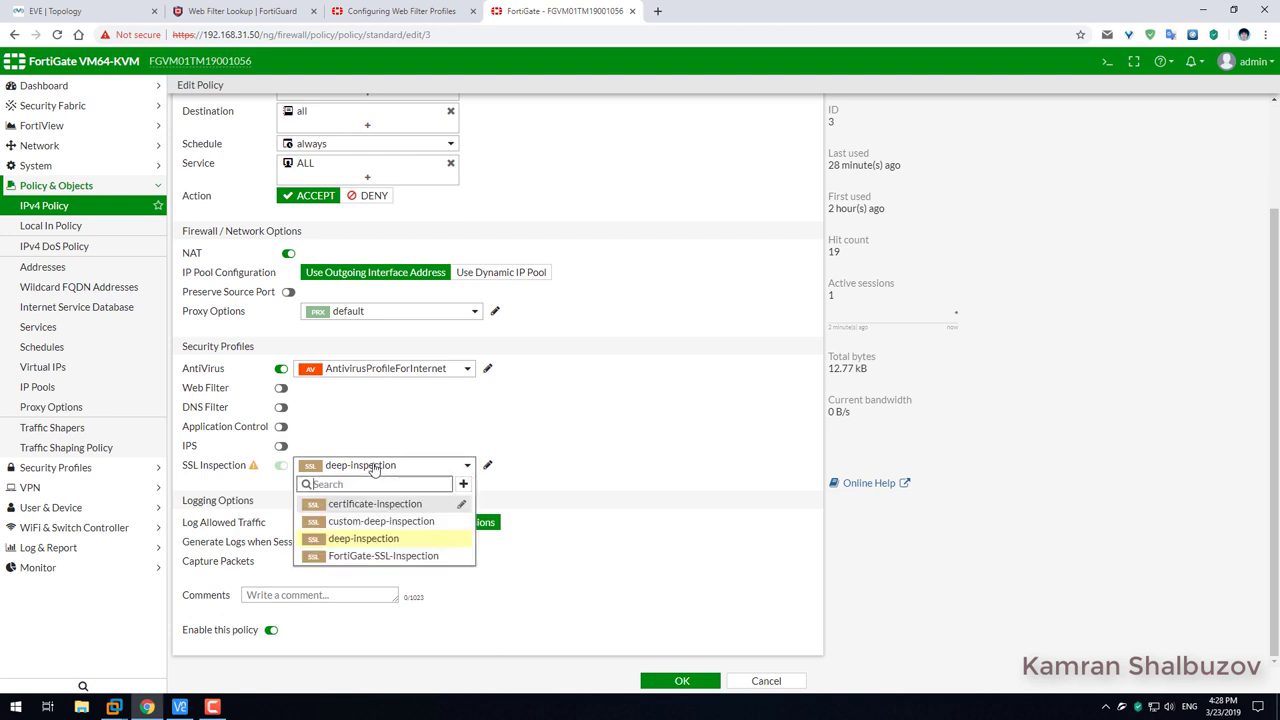
pyautogui.click(391, 556)
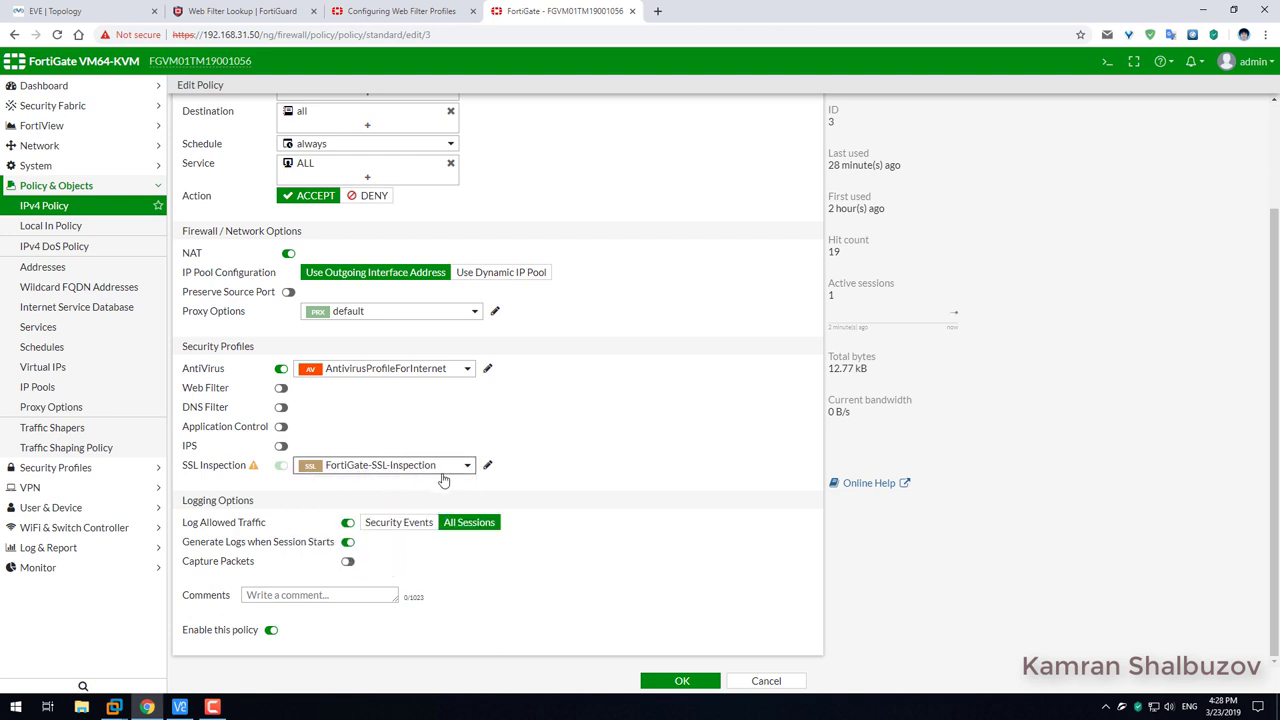
pyautogui.click(682, 681)
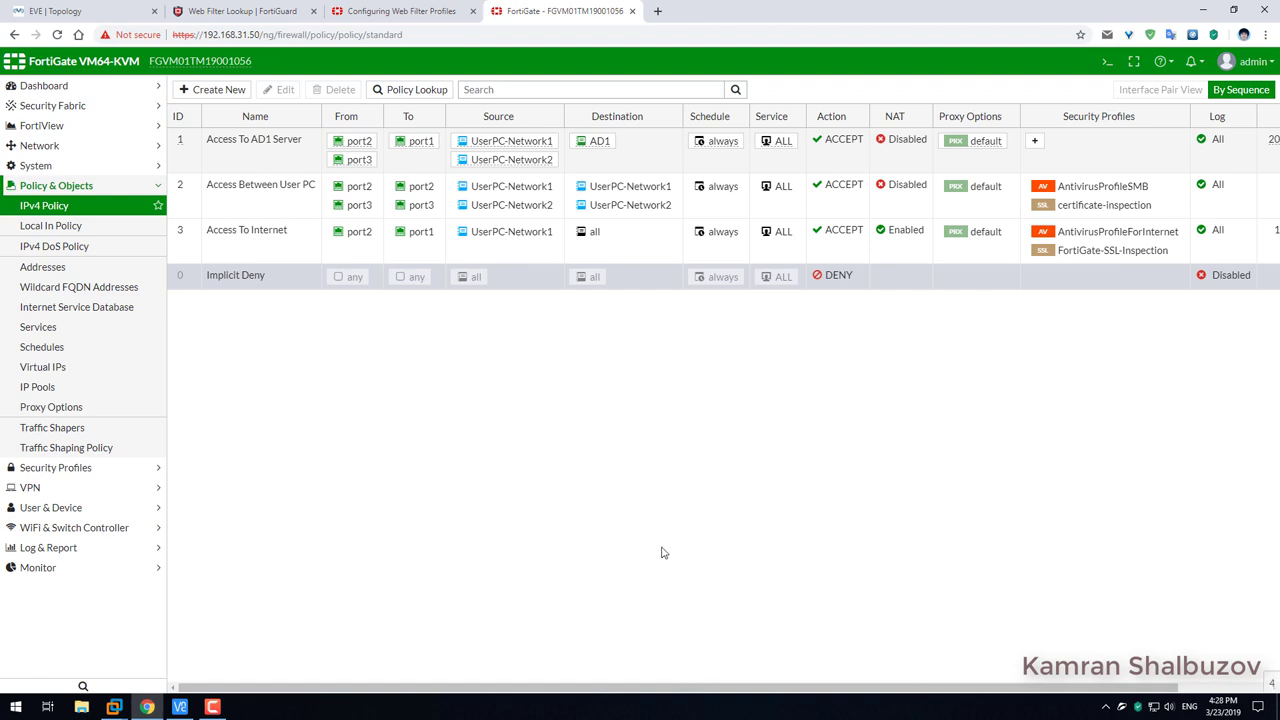
# Connect to UserPC-1 in VNC Viewer, past the unencrypted connection warning.
pyautogui.click(182, 707)
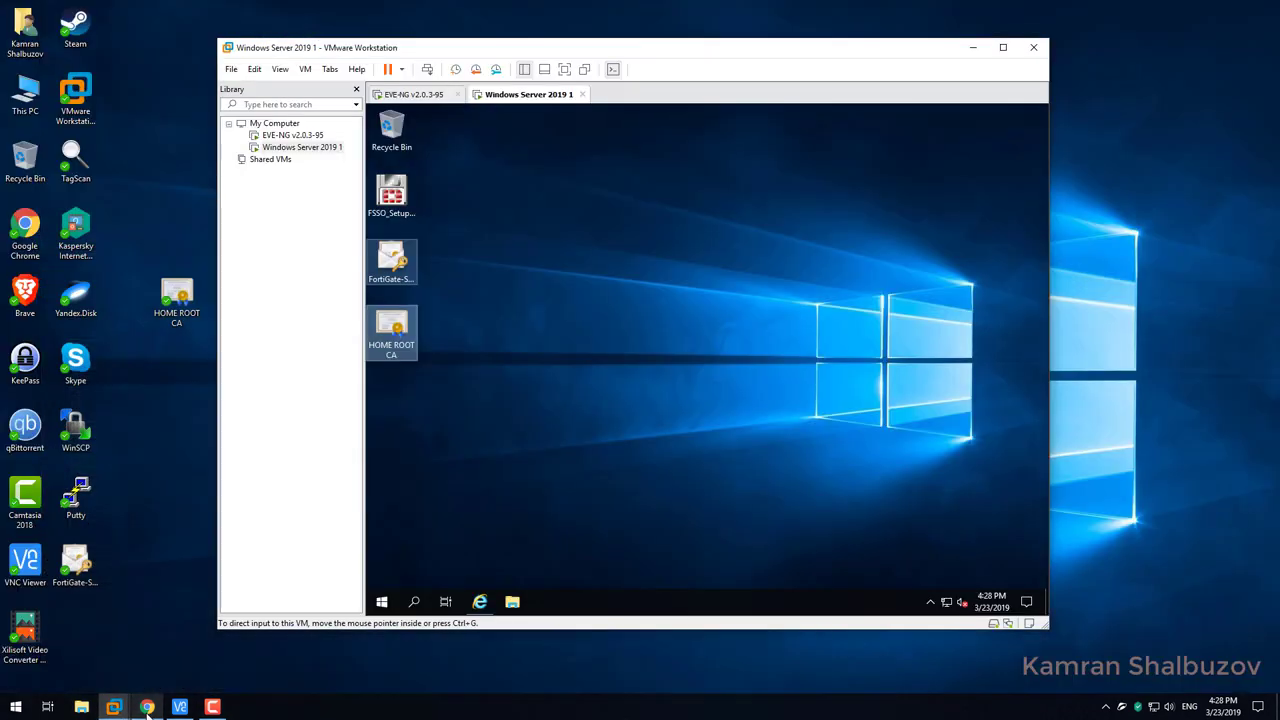
pyautogui.click(182, 707)
pyautogui.doubleClick(500, 240)
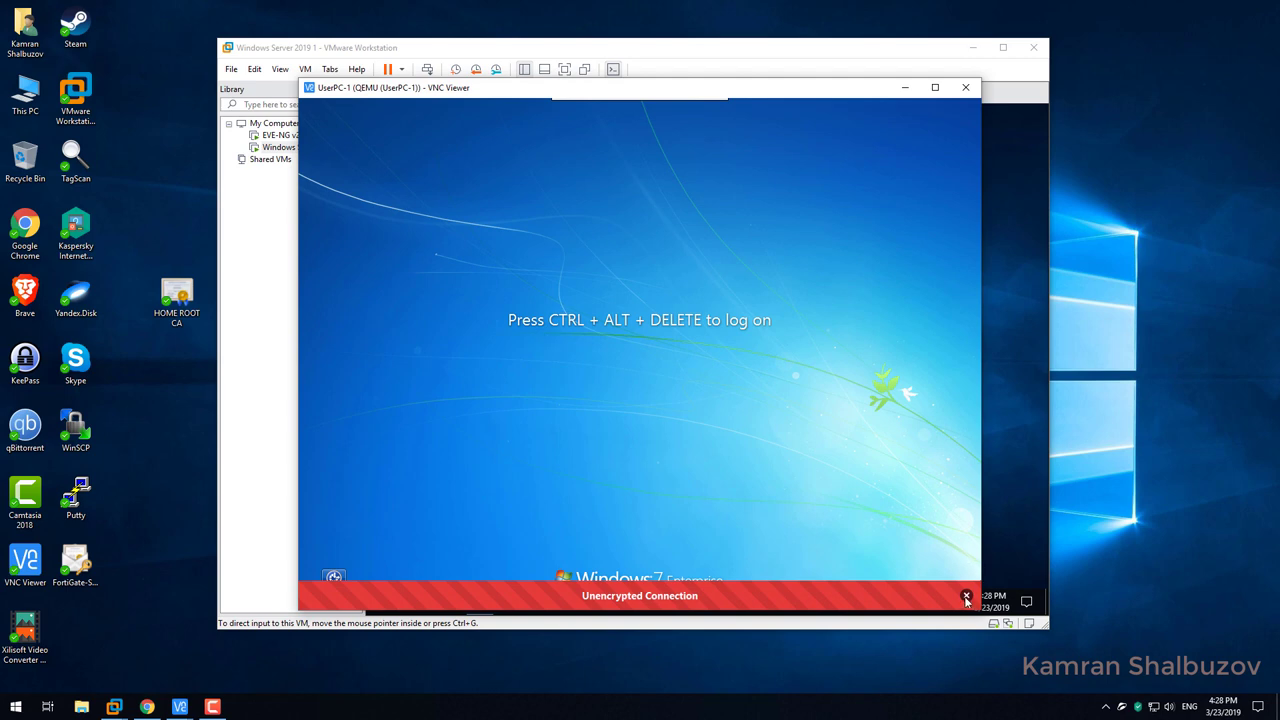
pyautogui.click(966, 597)
# Log on to UserPC-1 with the user's password and dismiss the Windows activation prompts.
pyautogui.moveTo(630, 98)
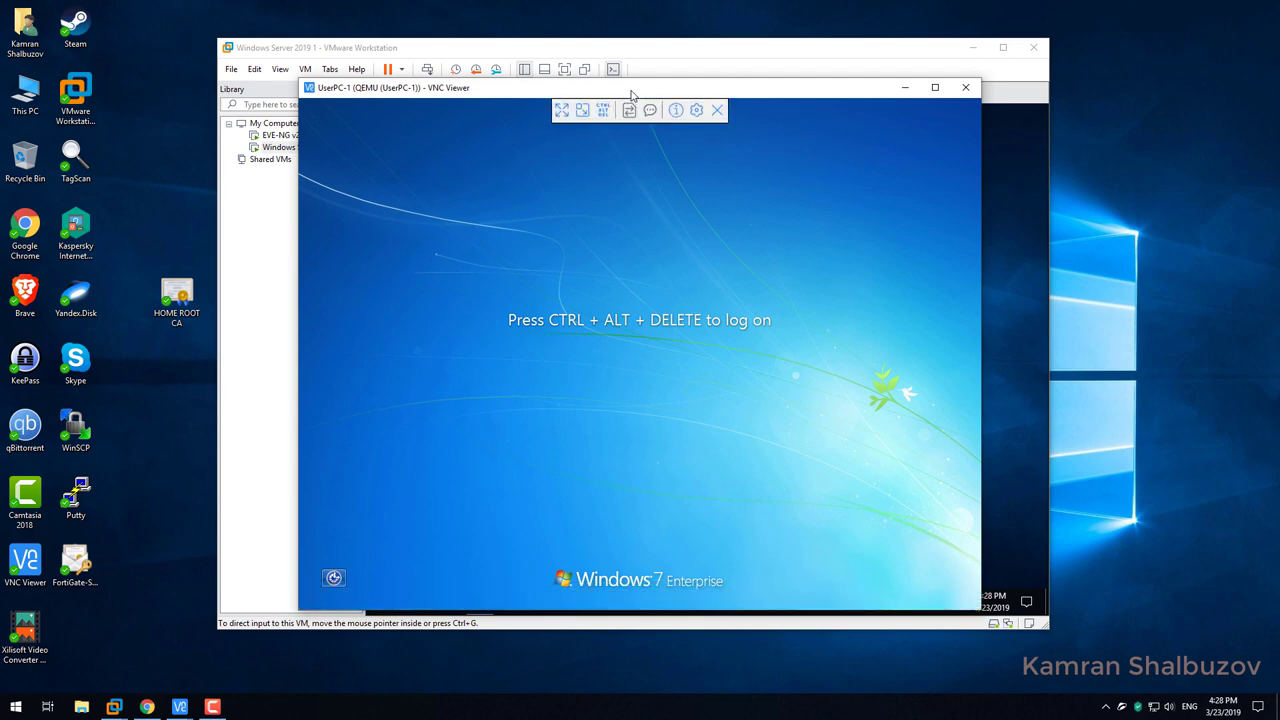
pyautogui.click(602, 112)
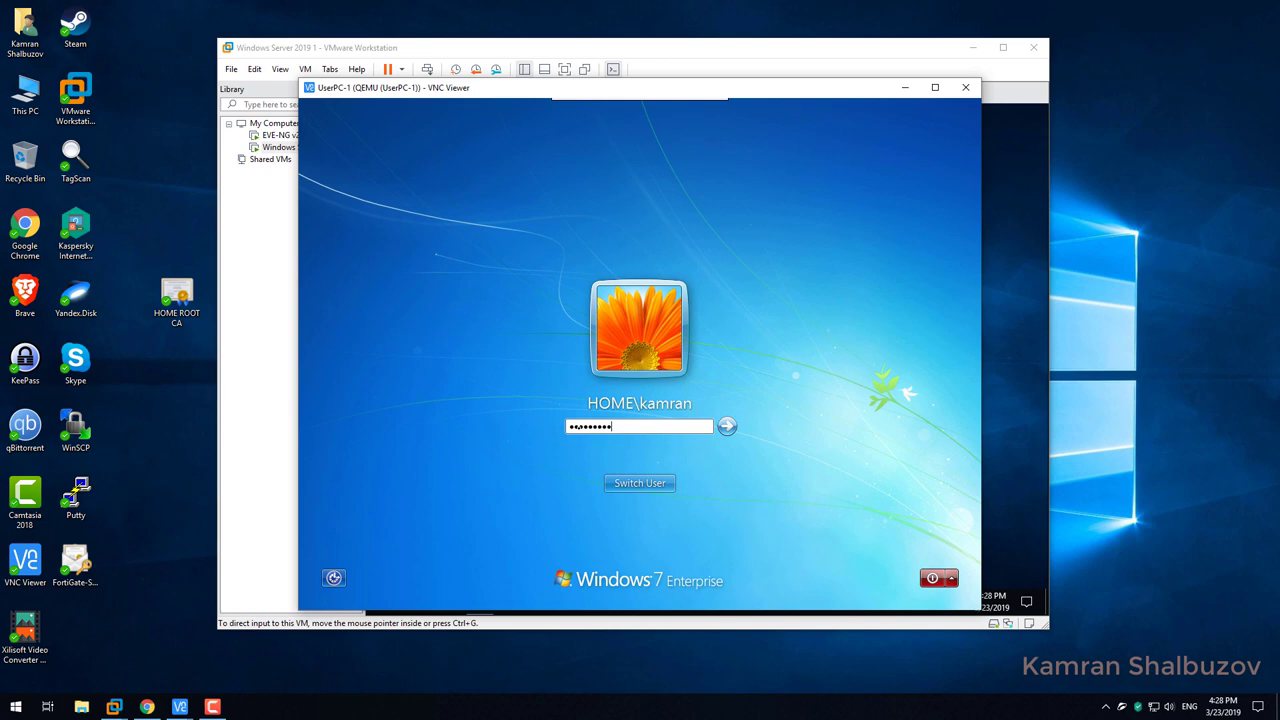
pyautogui.press('Return')
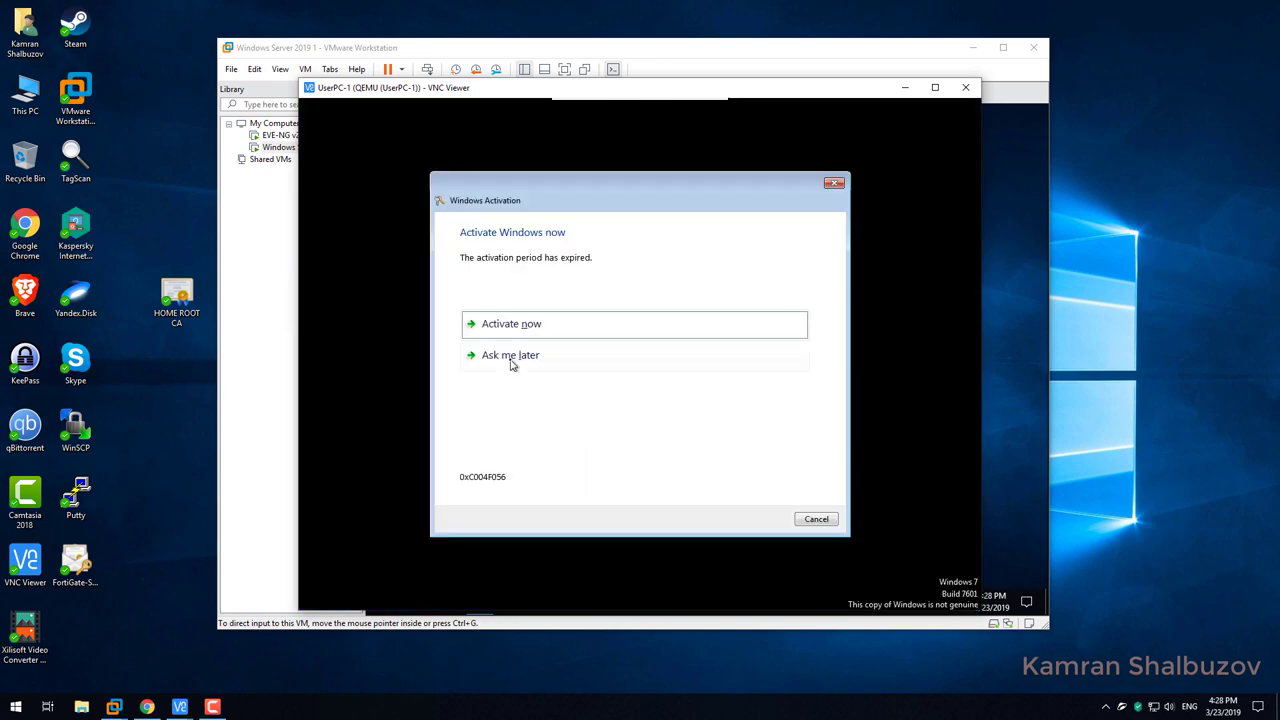
pyautogui.click(510, 362)
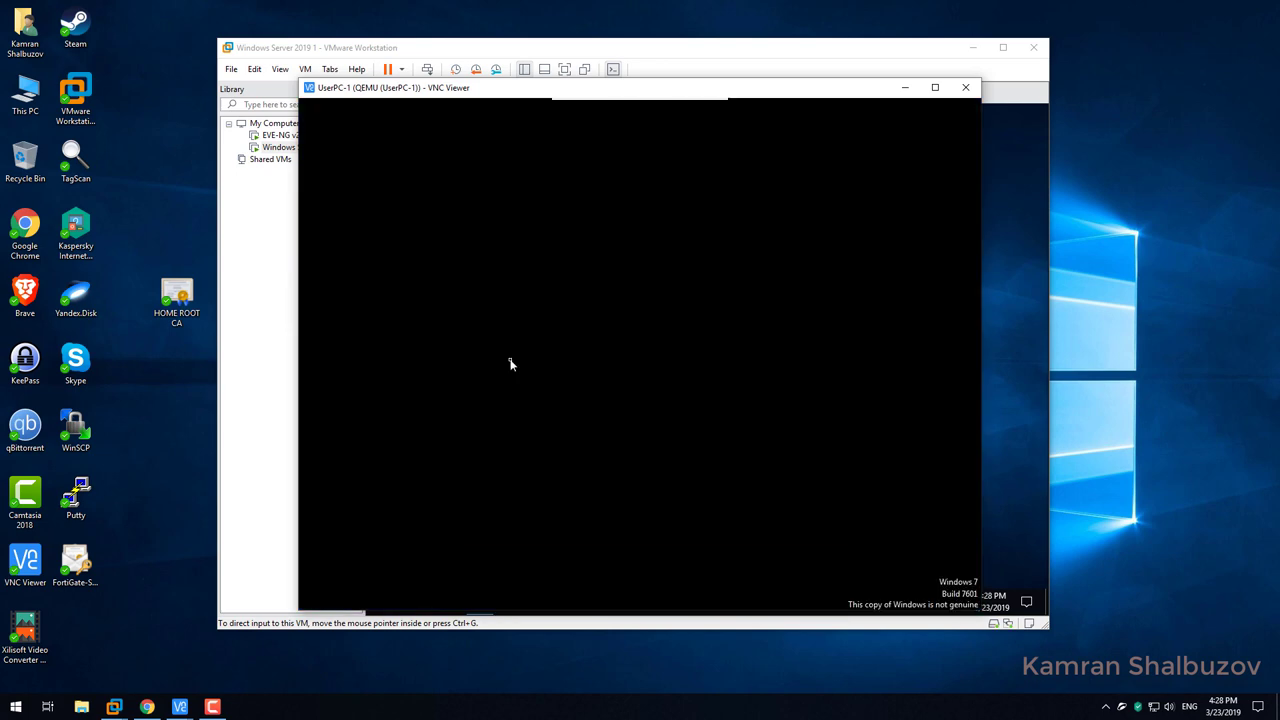
pyautogui.click(810, 520)
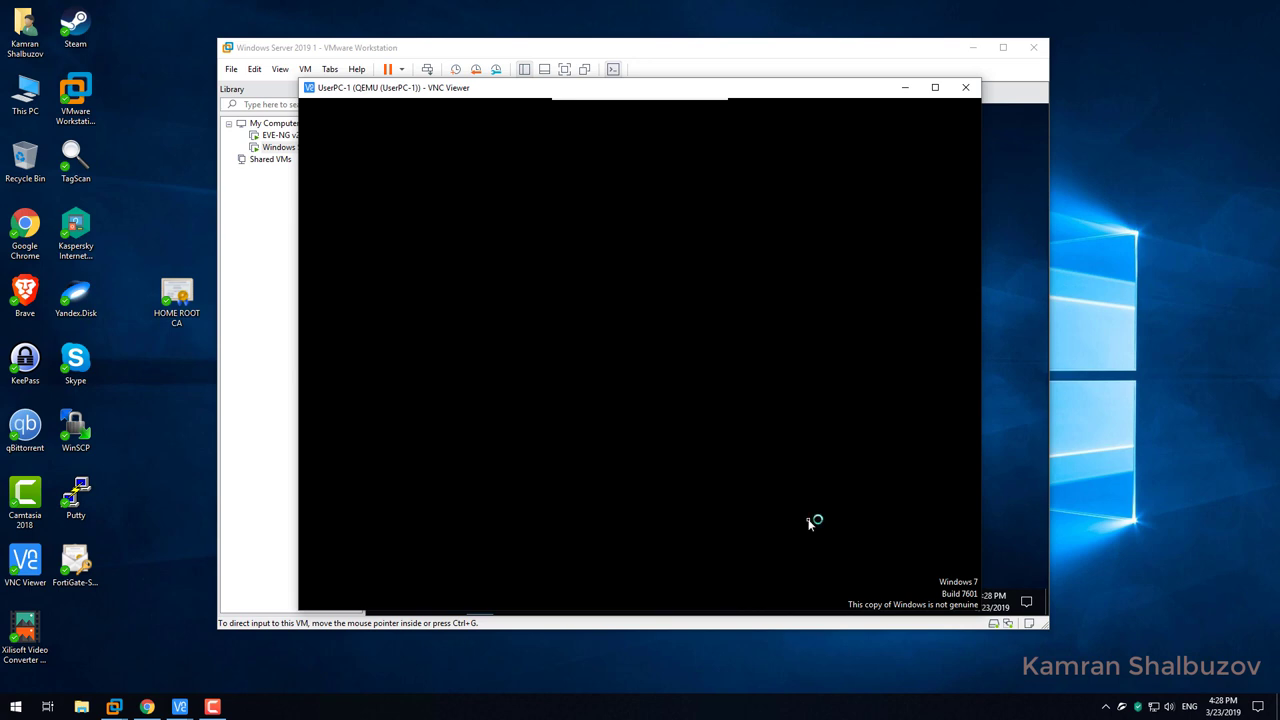
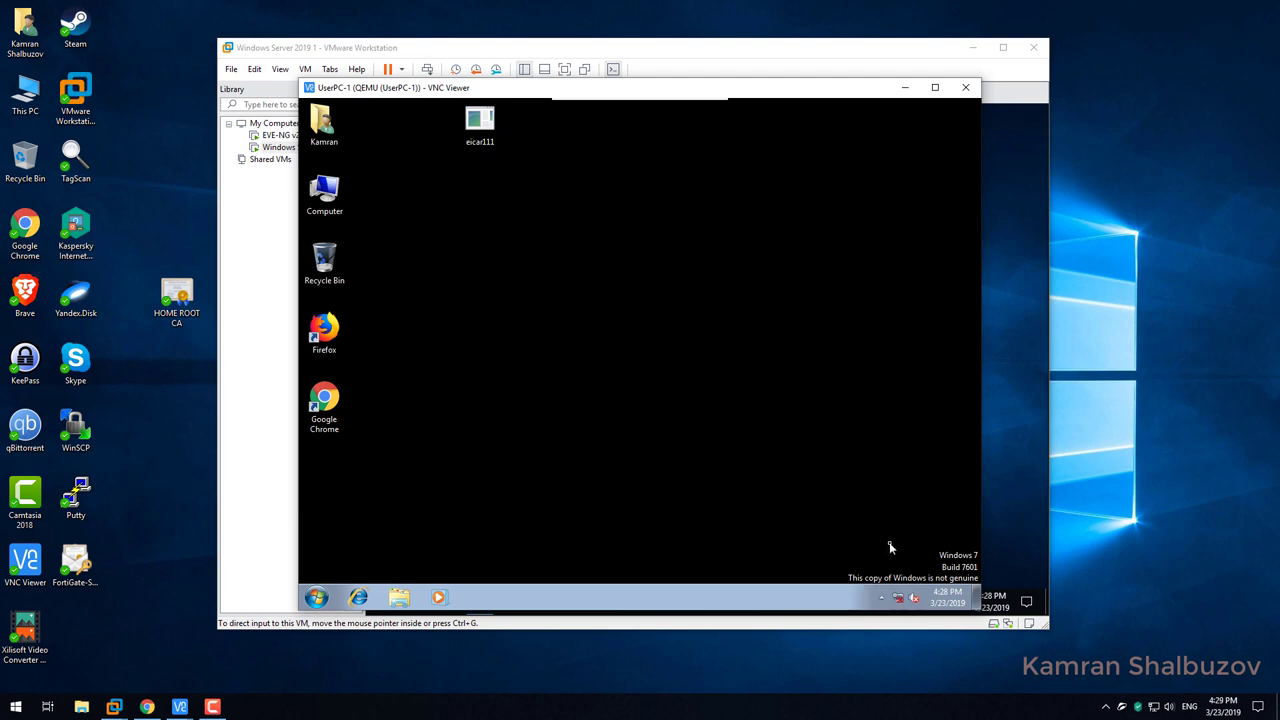
# Launch Internet Explorer 8, postpone its first-run setup, and open Certificates from Internet Options.
pyautogui.click(881, 598)
pyautogui.click(358, 597)
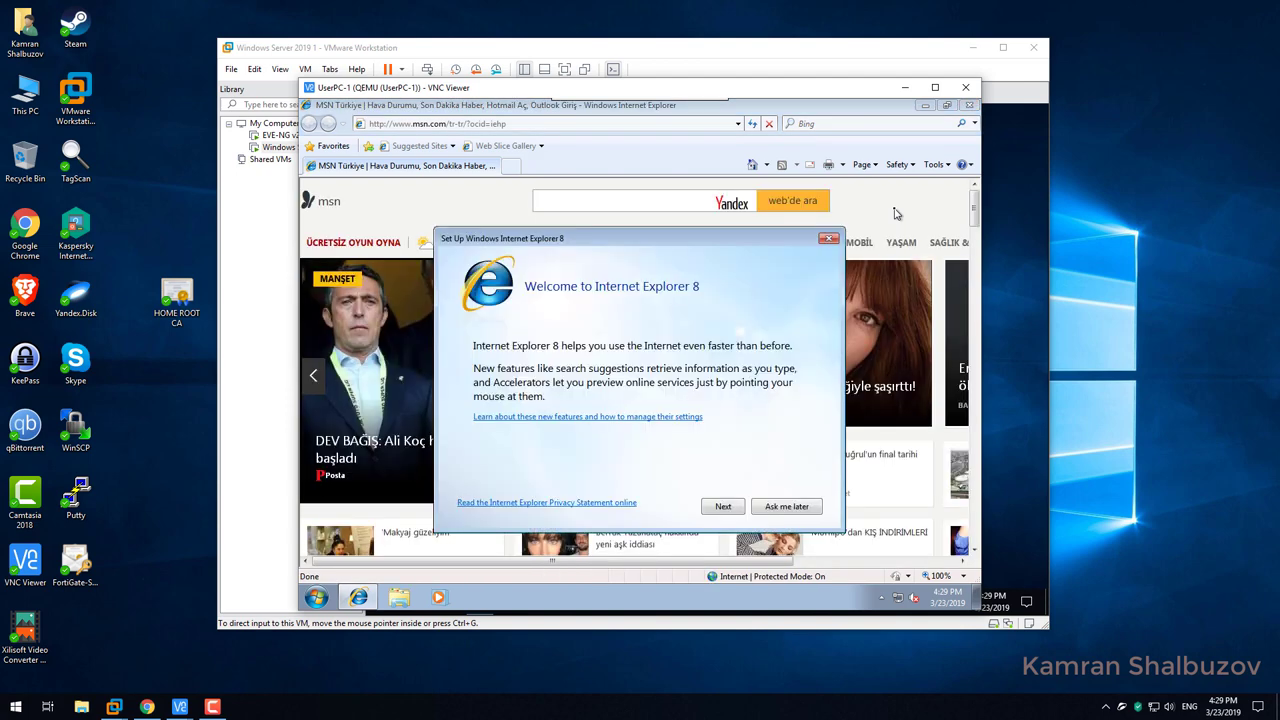
pyautogui.click(780, 510)
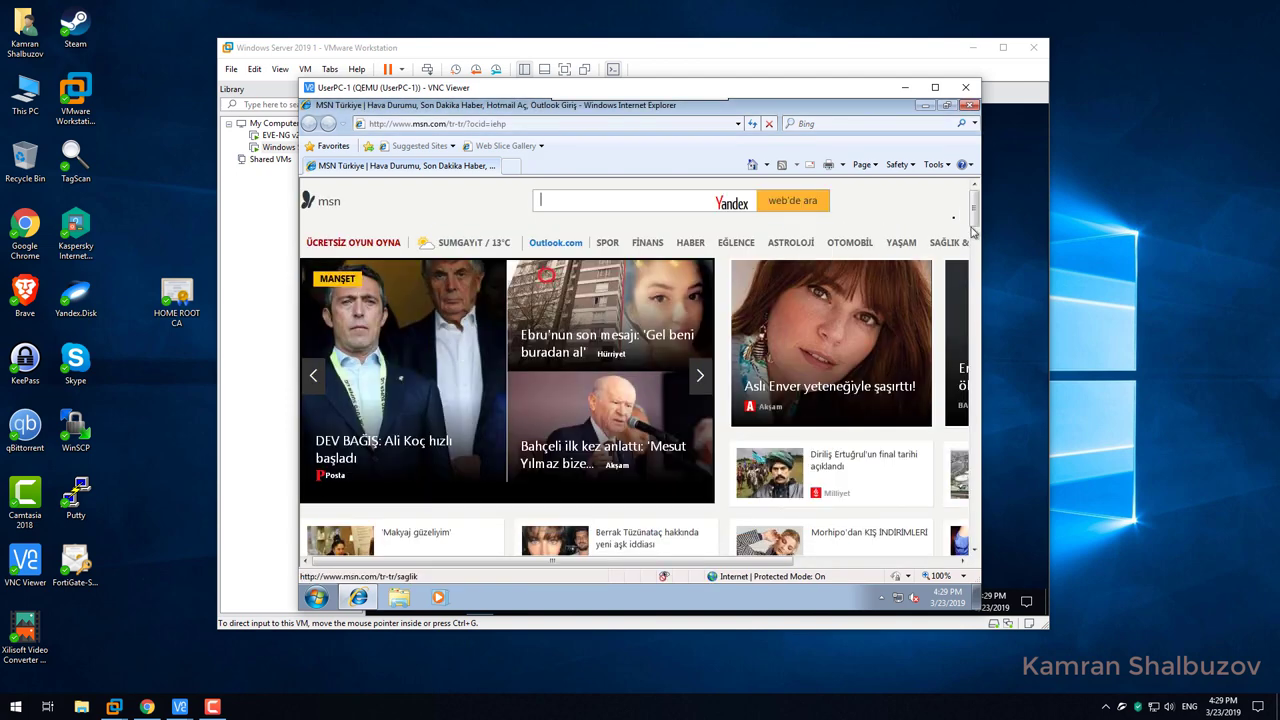
pyautogui.click(936, 165)
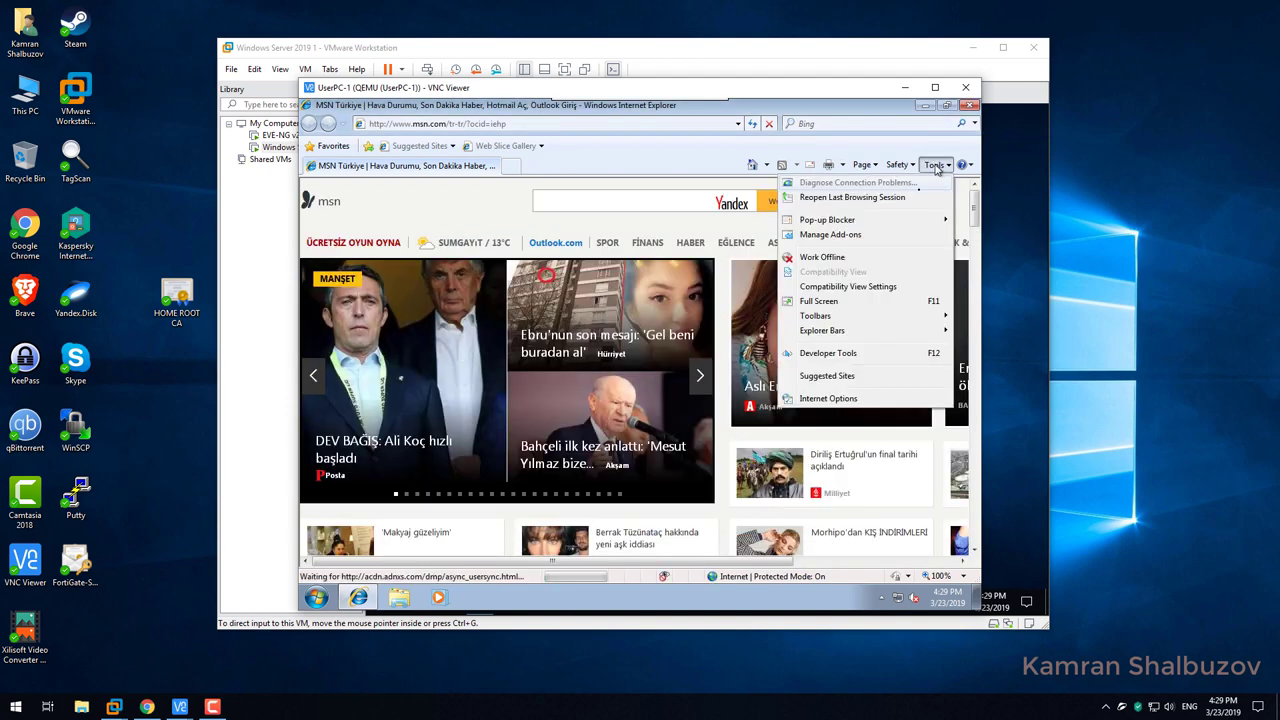
pyautogui.click(821, 403)
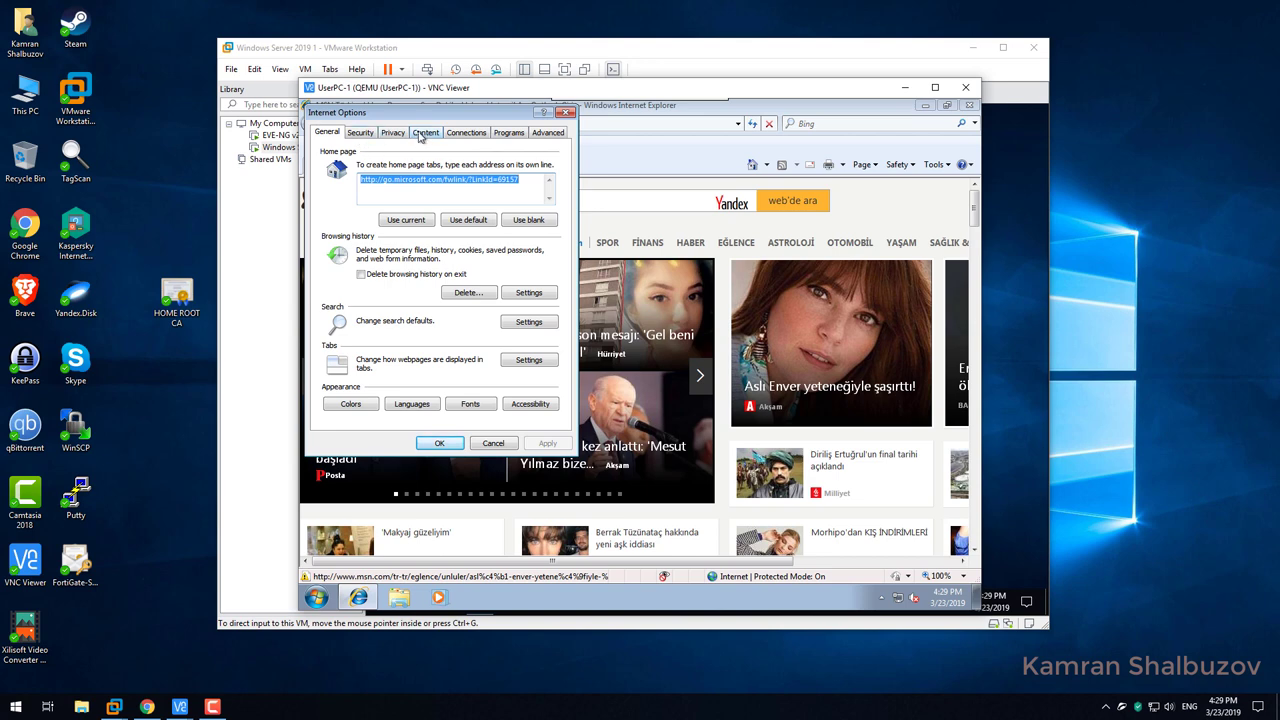
pyautogui.click(423, 135)
pyautogui.click(433, 250)
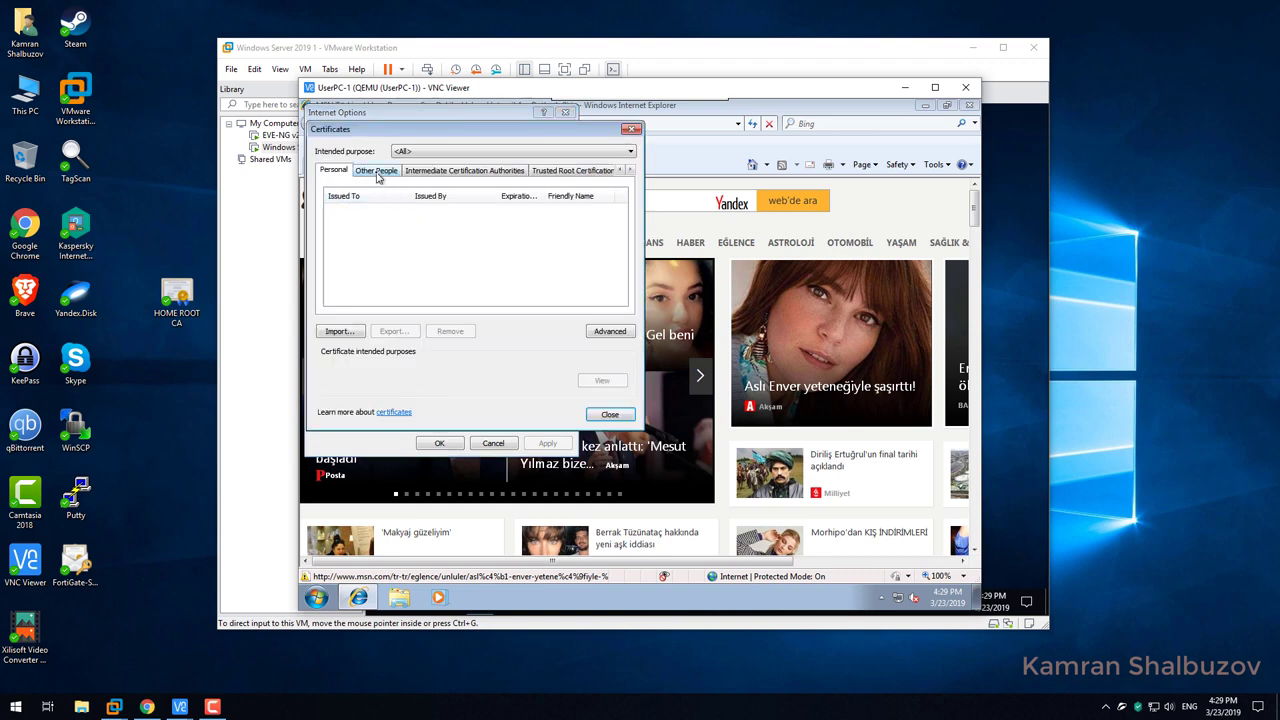
# Find home-AD1-CA in the Intermediate store and then browse the Trusted Root store.
pyautogui.click(387, 174)
pyautogui.click(418, 173)
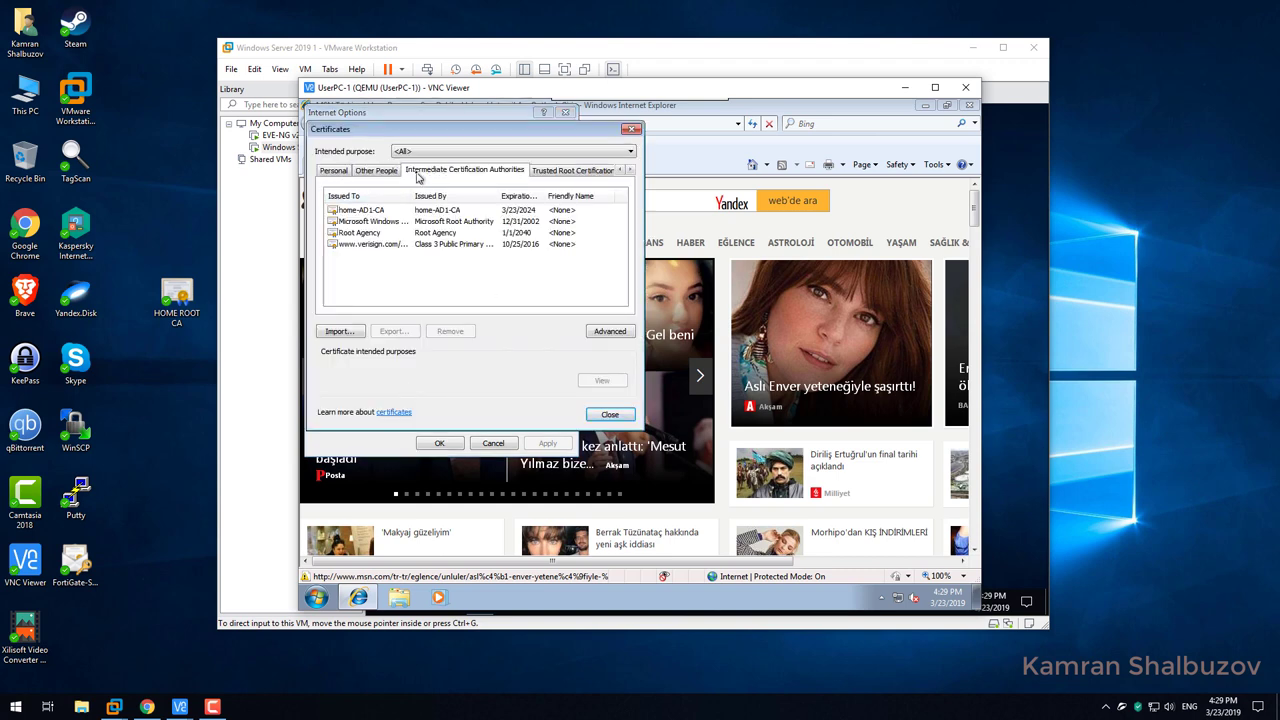
pyautogui.click(361, 214)
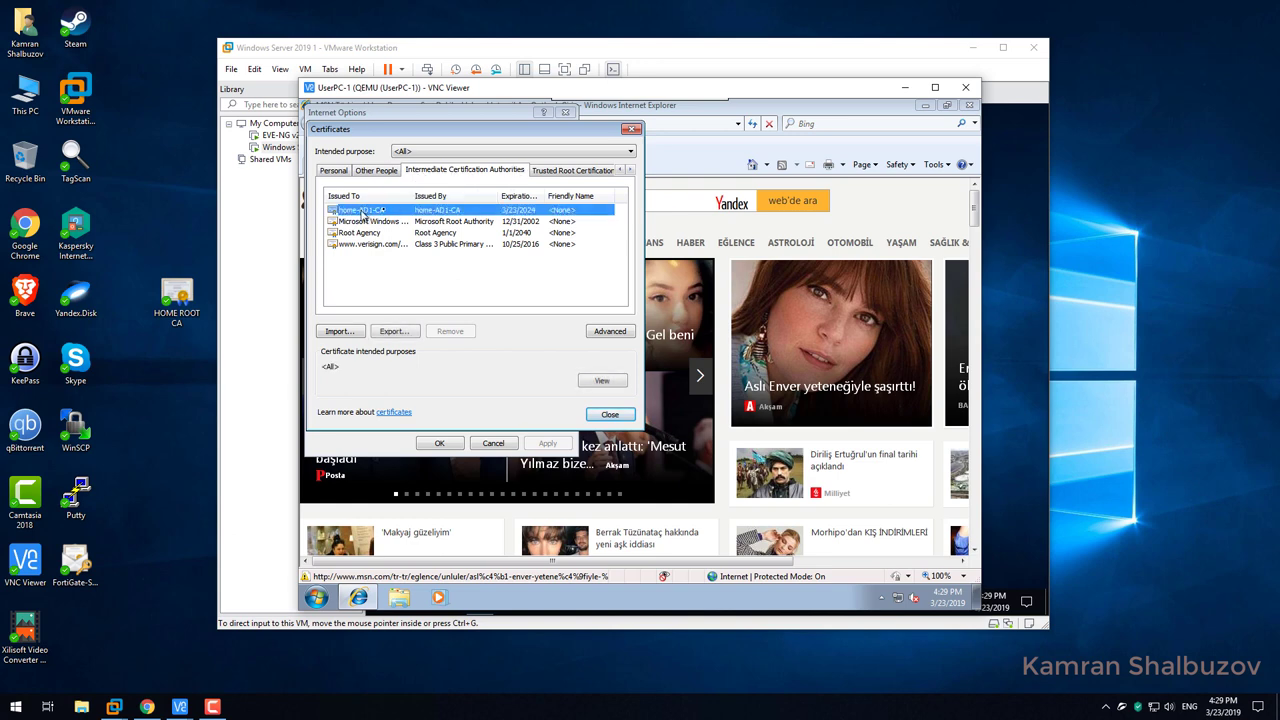
pyautogui.click(580, 171)
pyautogui.scroll(-2, 443, 243)
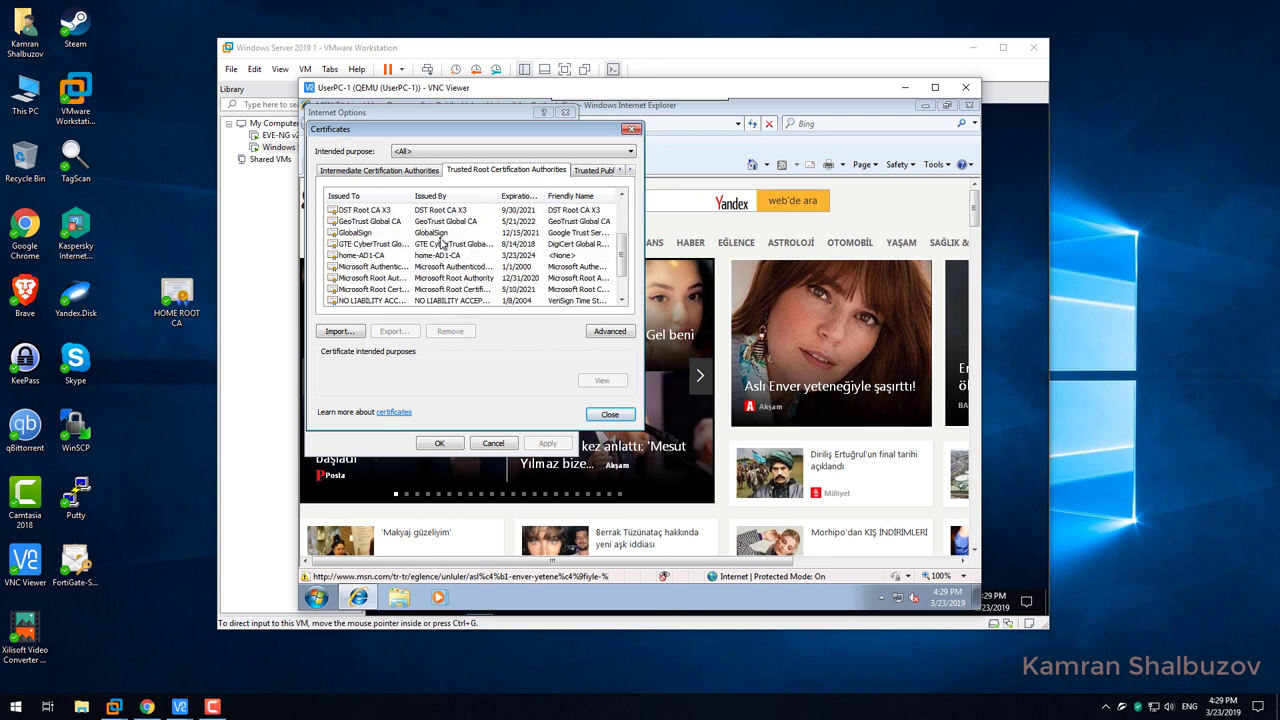
pyautogui.scroll(-1, 443, 243)
pyautogui.scroll(3, 443, 245)
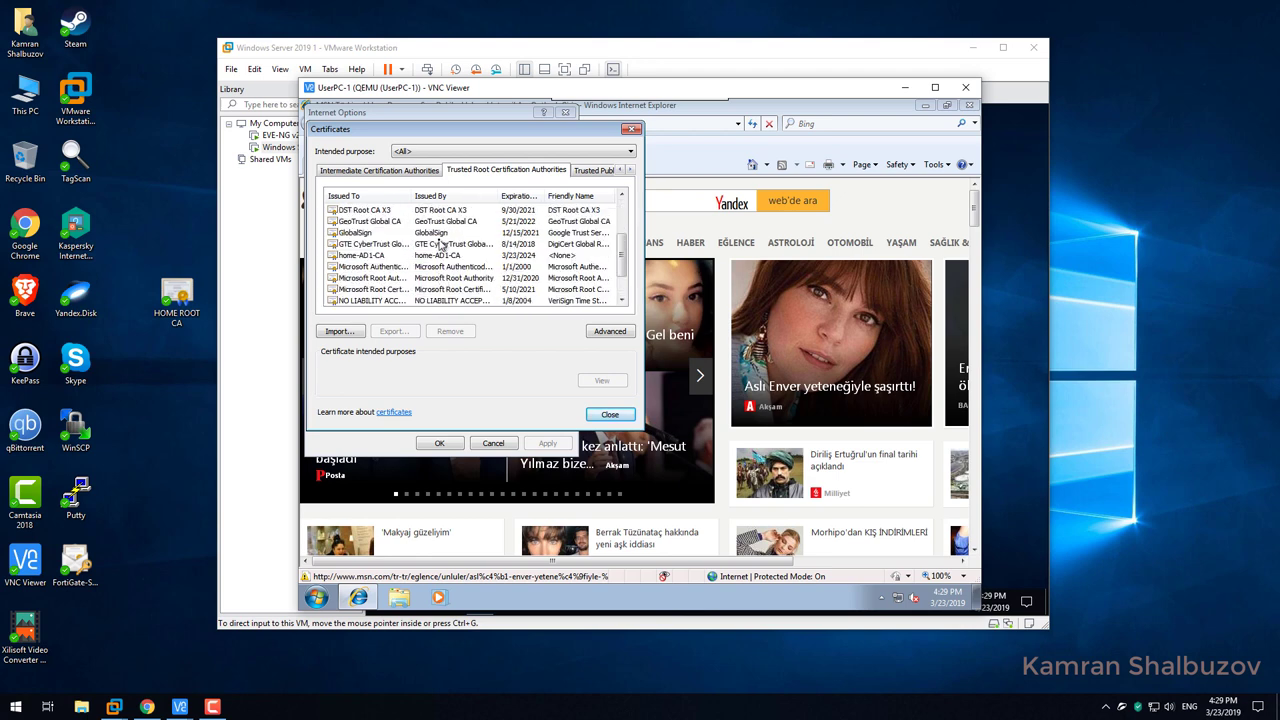
# Glance at the publisher stores, then close the certificate manager, Internet Options and Internet Explorer.
pyautogui.click(593, 171)
pyautogui.click(563, 170)
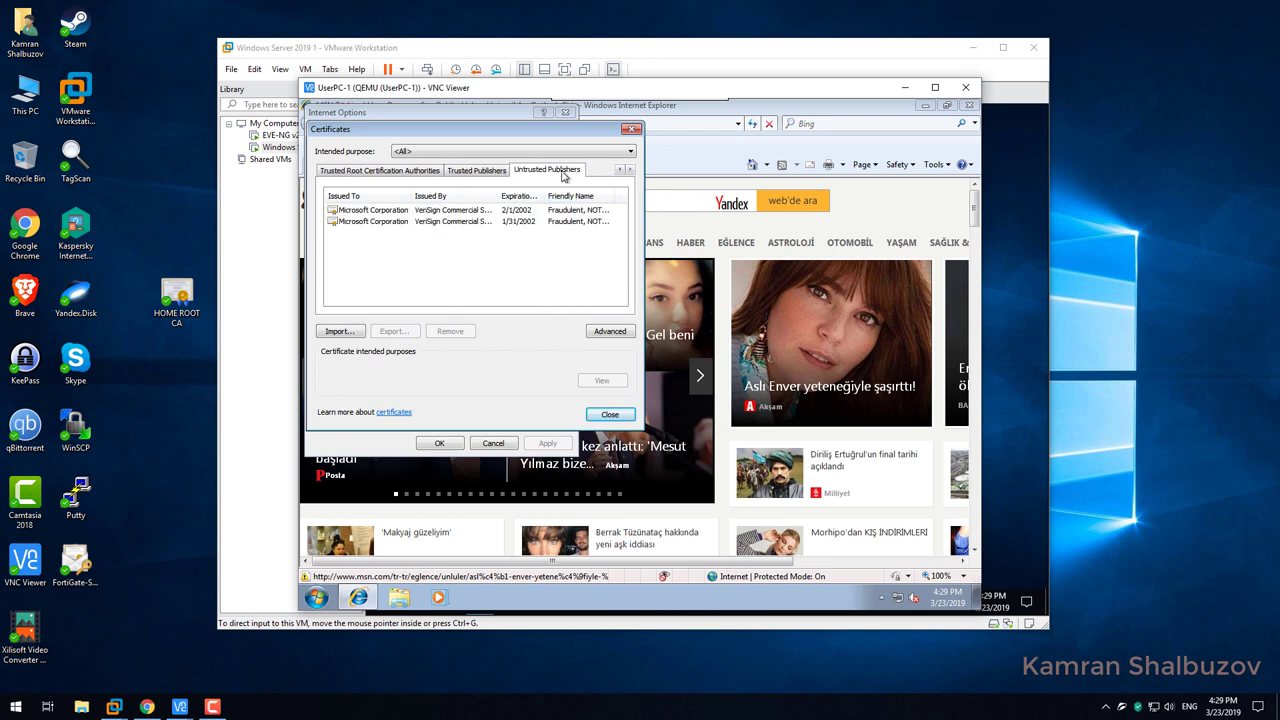
pyautogui.click(613, 414)
pyautogui.click(511, 449)
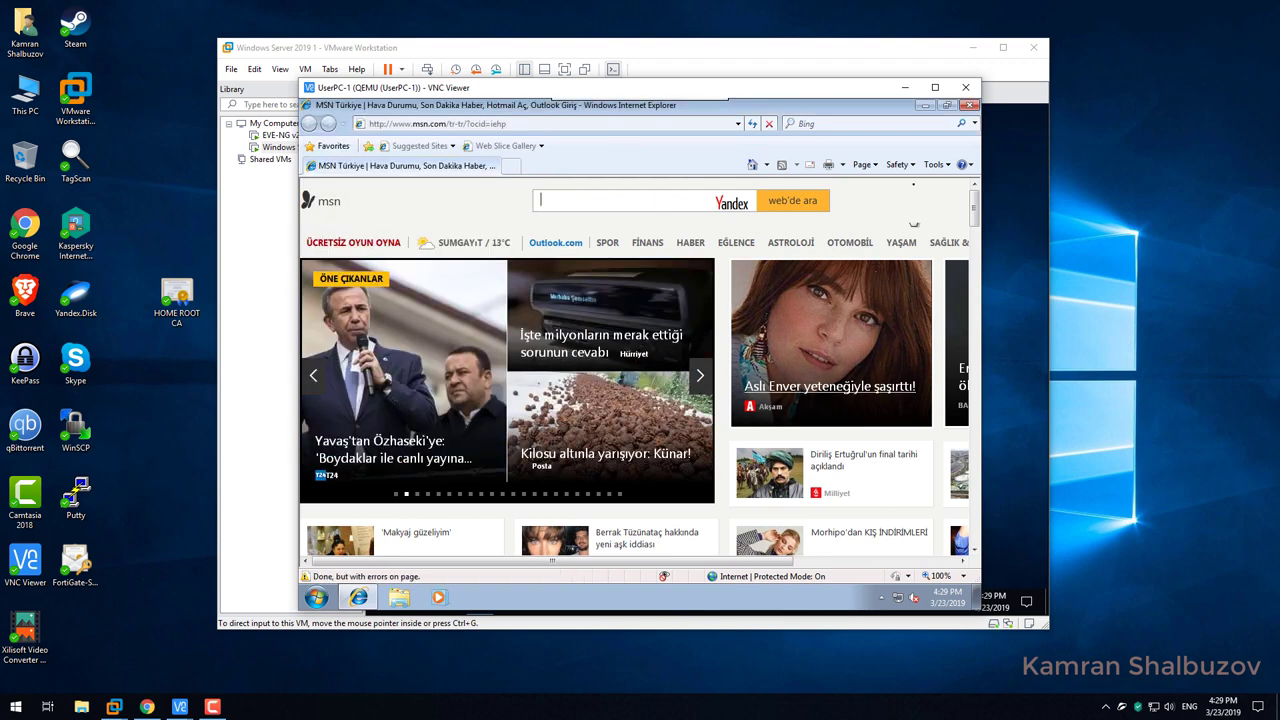
pyautogui.click(969, 106)
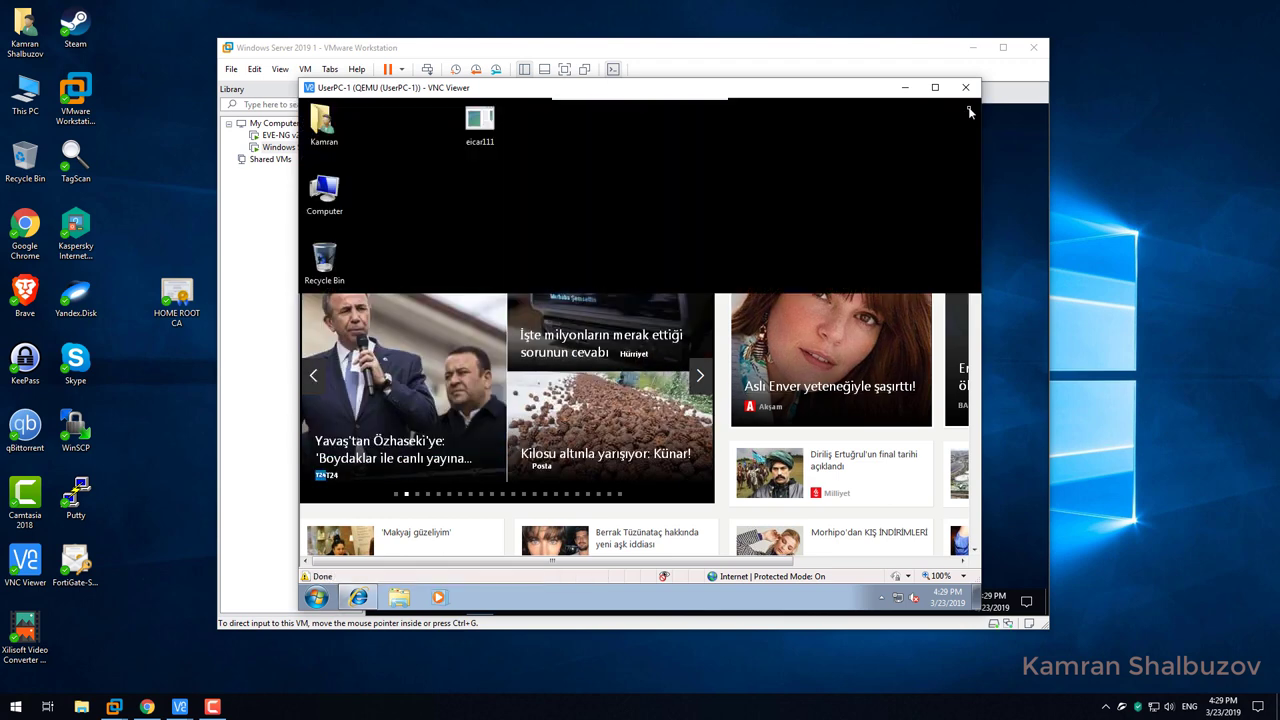
# Launch Chrome, go to mail.ru, and choose Advanced > Proceed to mail.ru (unsafe).
pyautogui.doubleClick(324, 403)
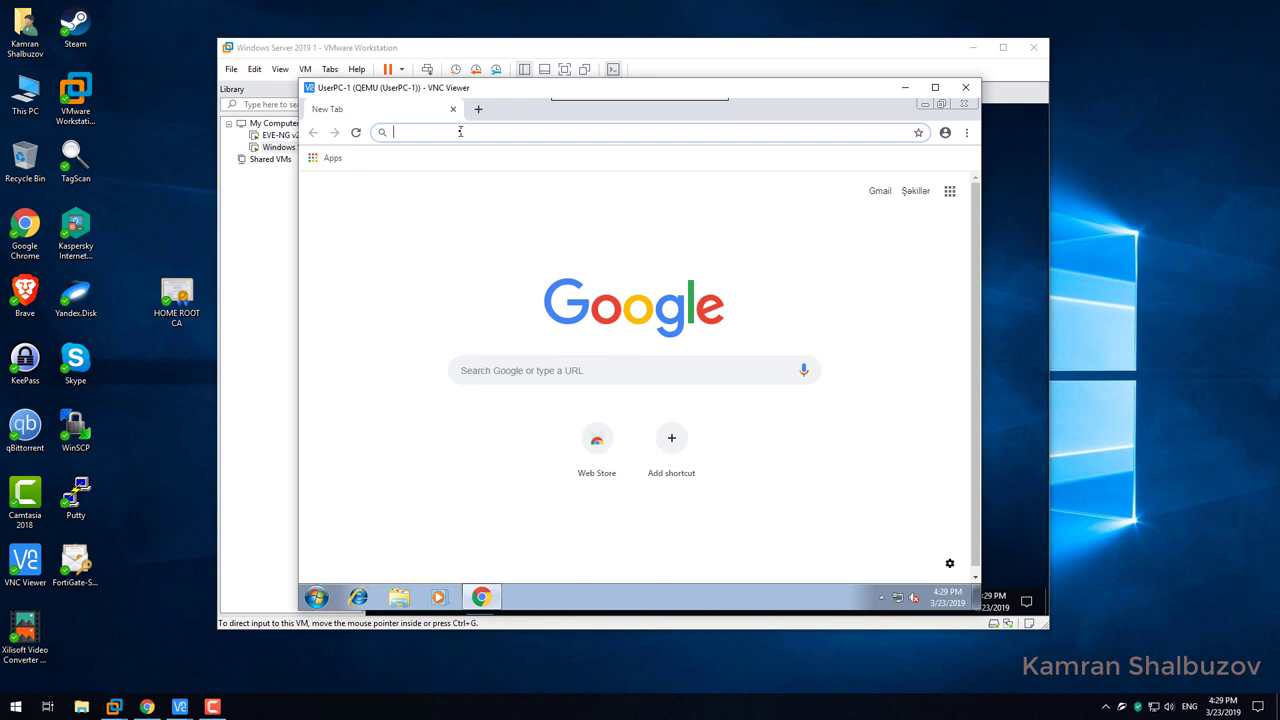
pyautogui.write('mail.ru')
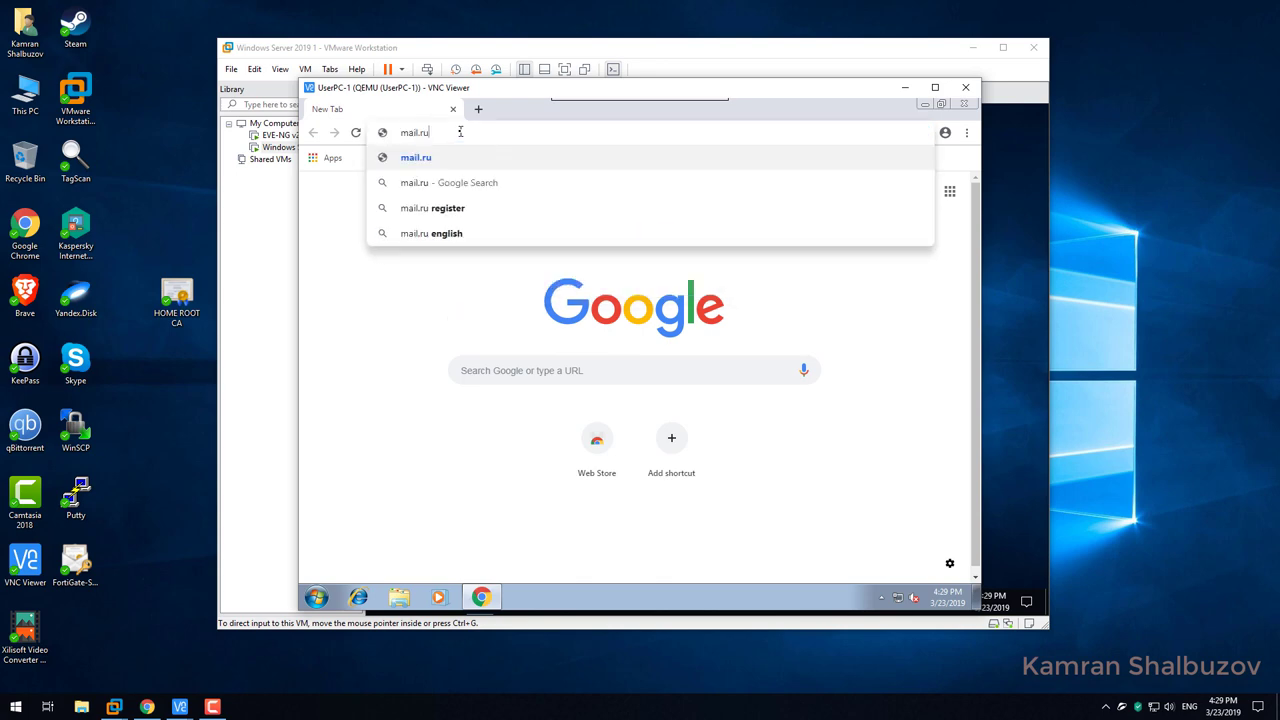
pyautogui.press('Return')
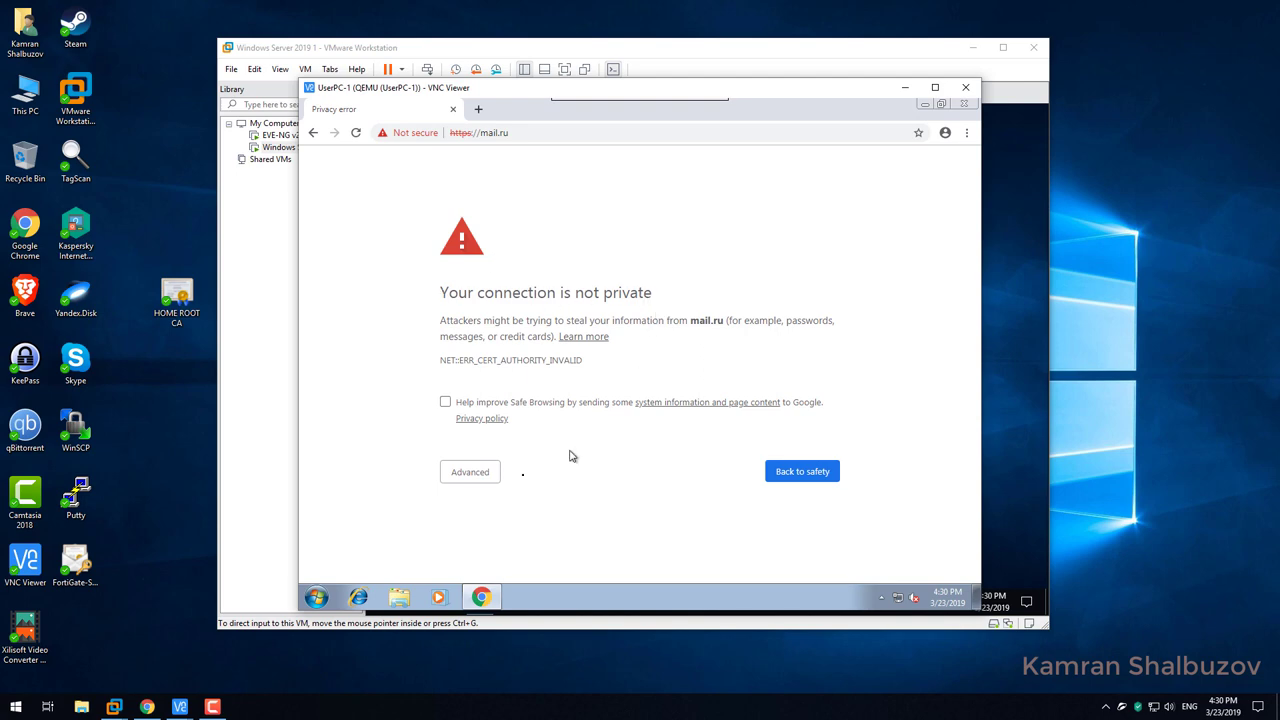
pyautogui.click(476, 478)
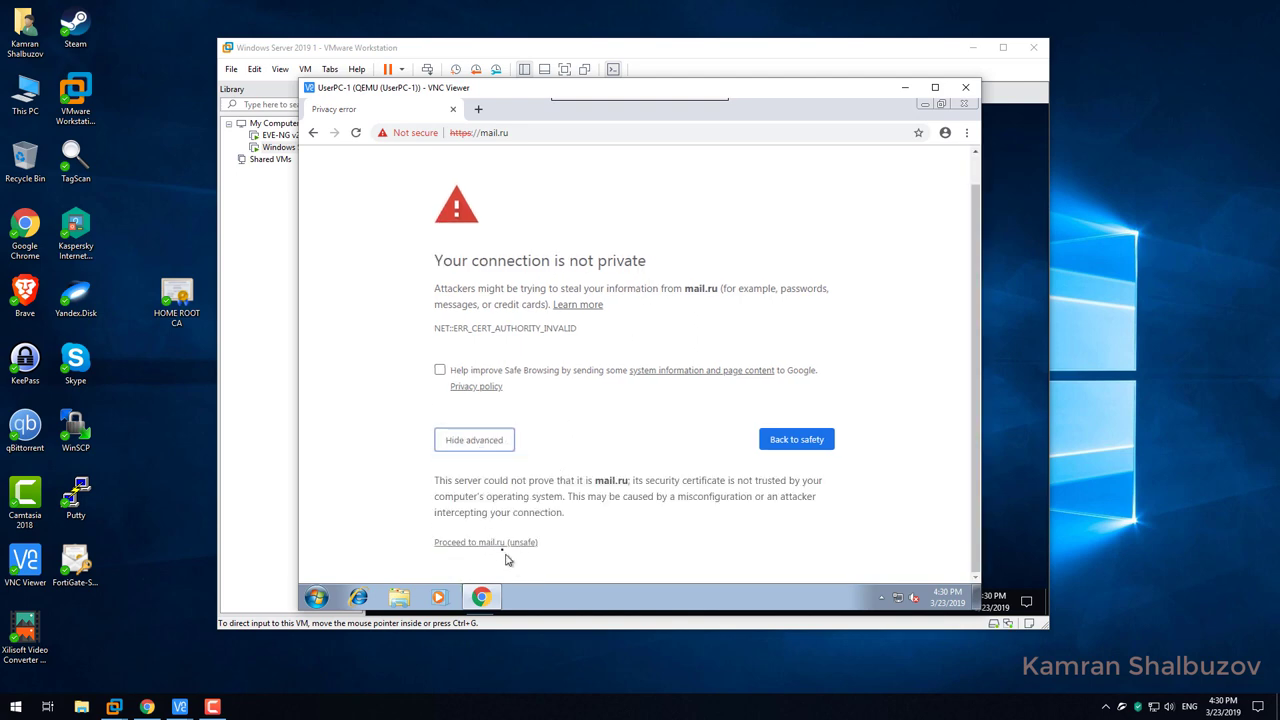
pyautogui.click(500, 548)
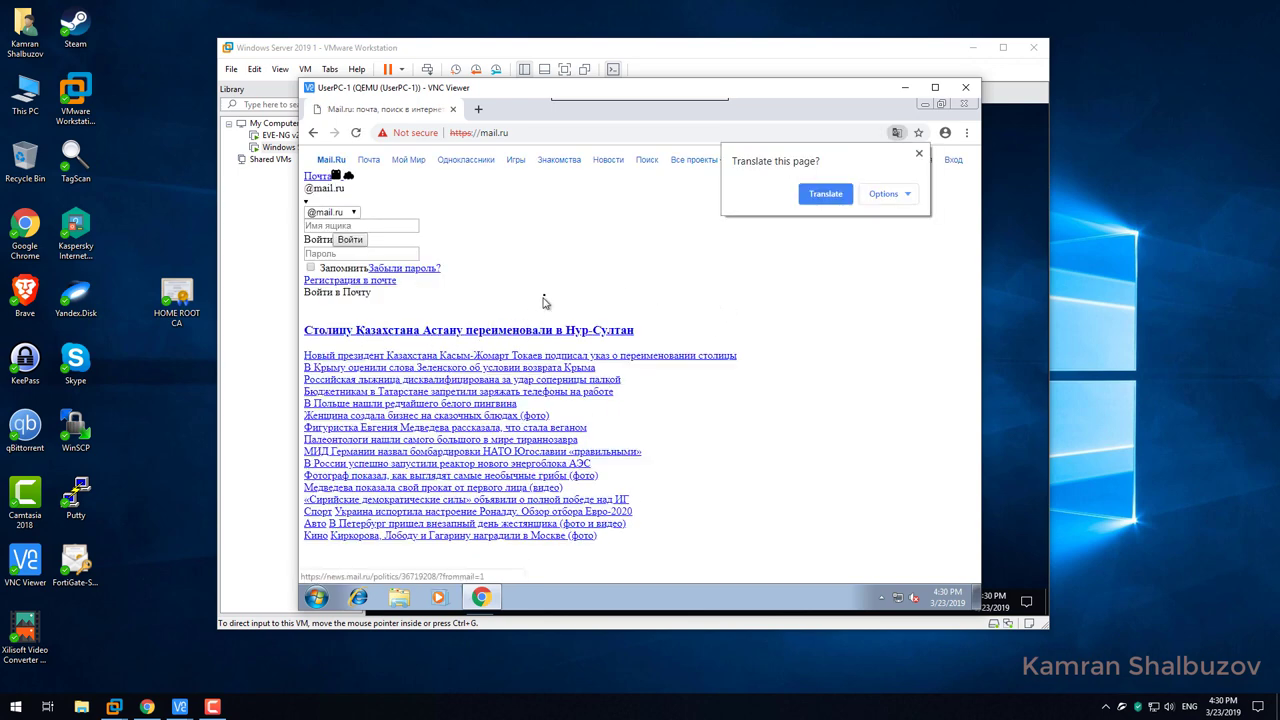
# Dismiss the translate offer and open mail.ru's certificate from the DevTools Security panel.
pyautogui.click(550, 250)
pyautogui.press('F12')
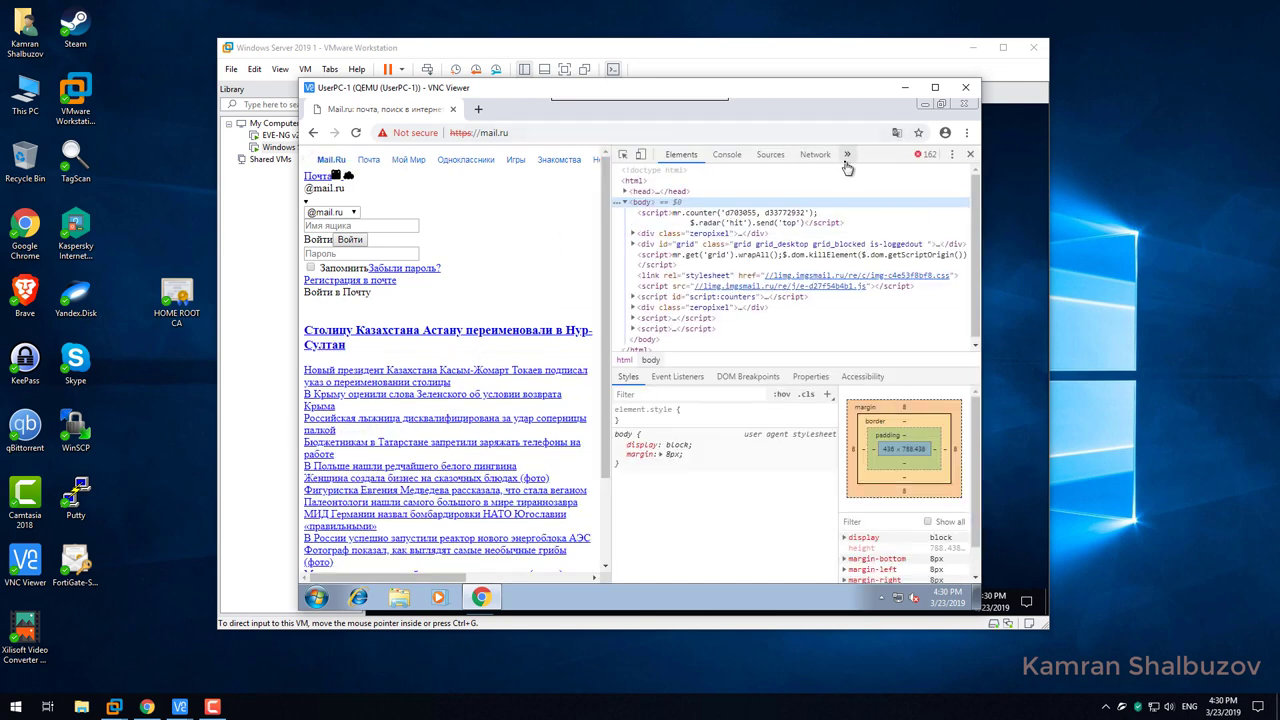
pyautogui.click(846, 155)
pyautogui.click(874, 222)
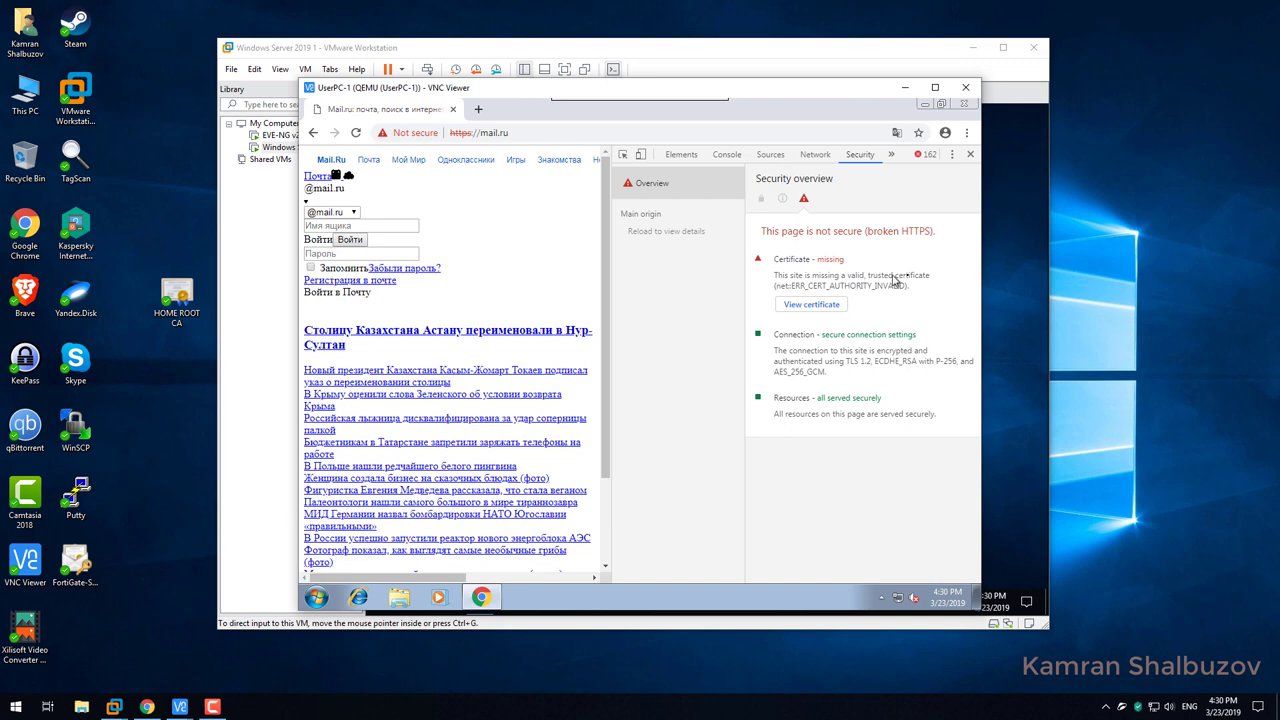
pyautogui.click(802, 306)
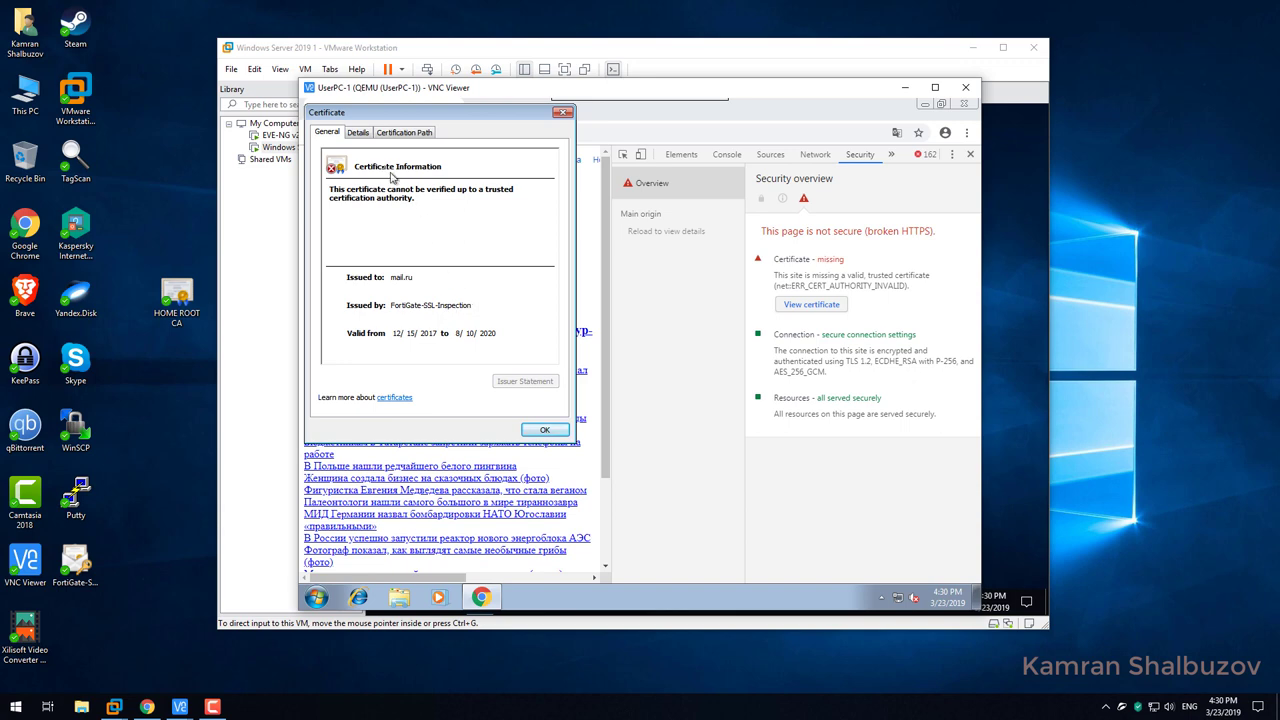
# Review the certificate's Details and Certification Path, highlighting home-AD1-CA's trust status message.
pyautogui.click(360, 134)
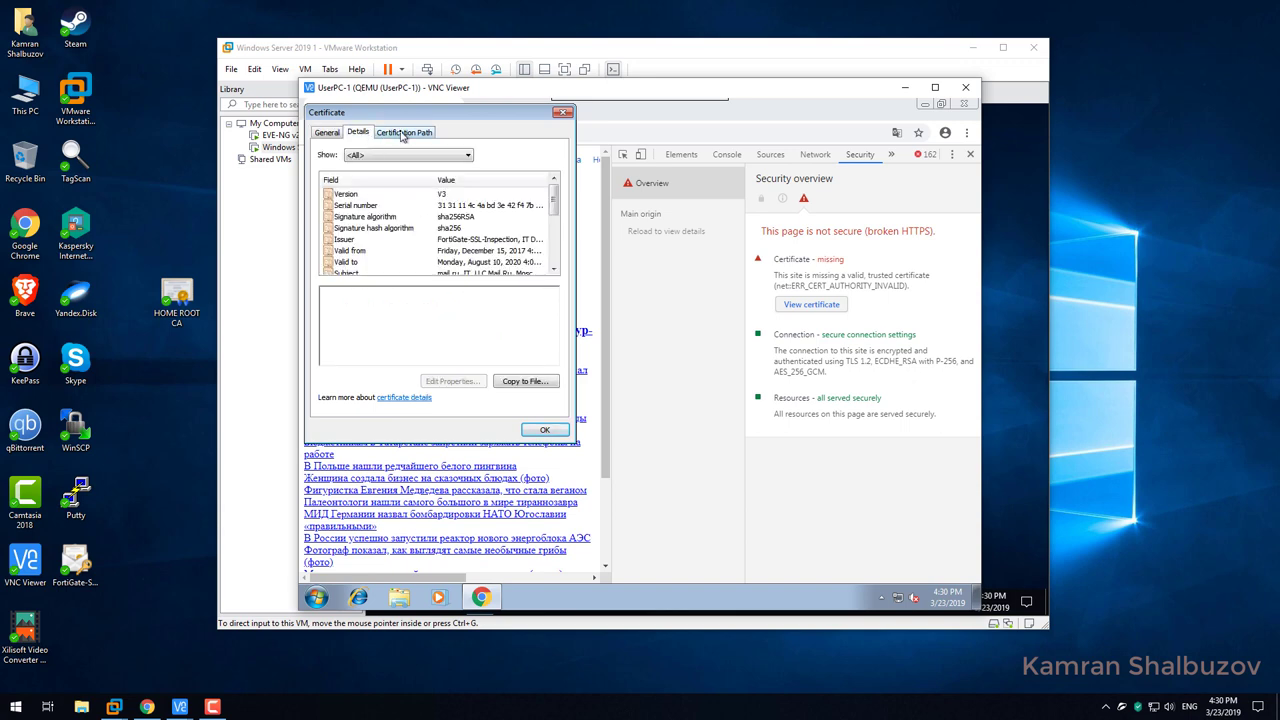
pyautogui.scroll(-4, 410, 155)
pyautogui.scroll(3, 415, 160)
pyautogui.click(404, 132)
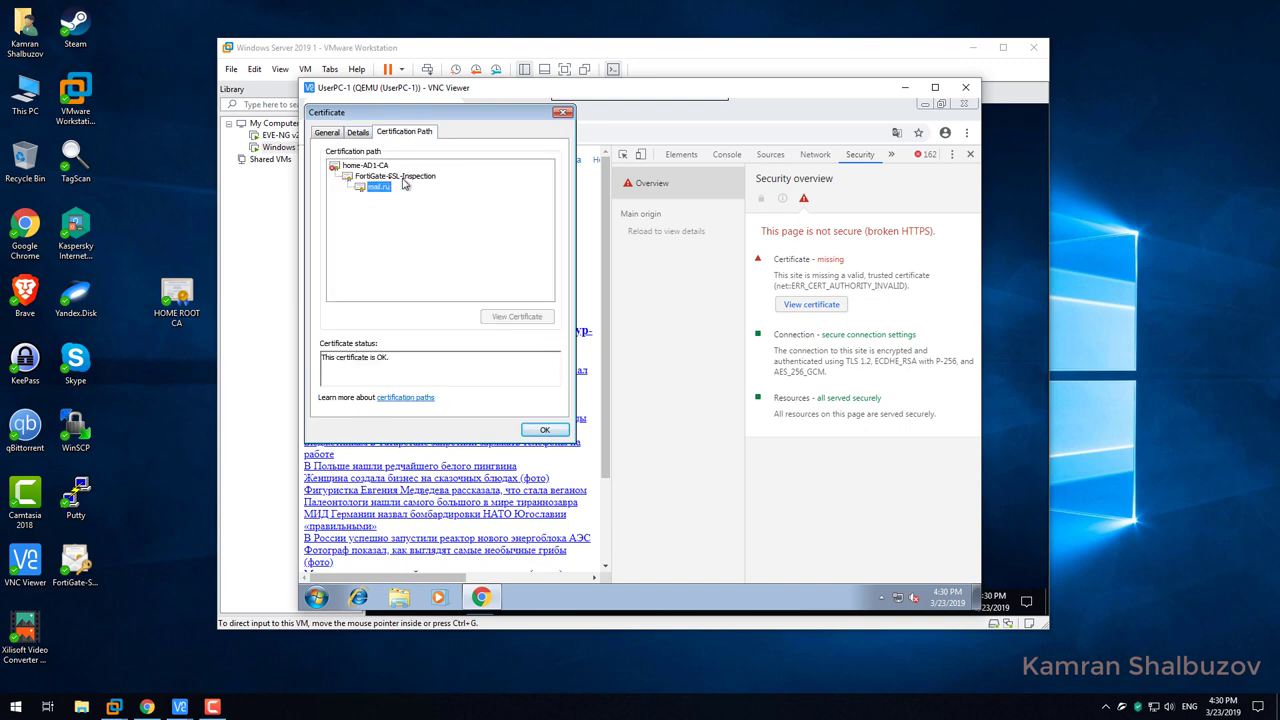
pyautogui.click(373, 167)
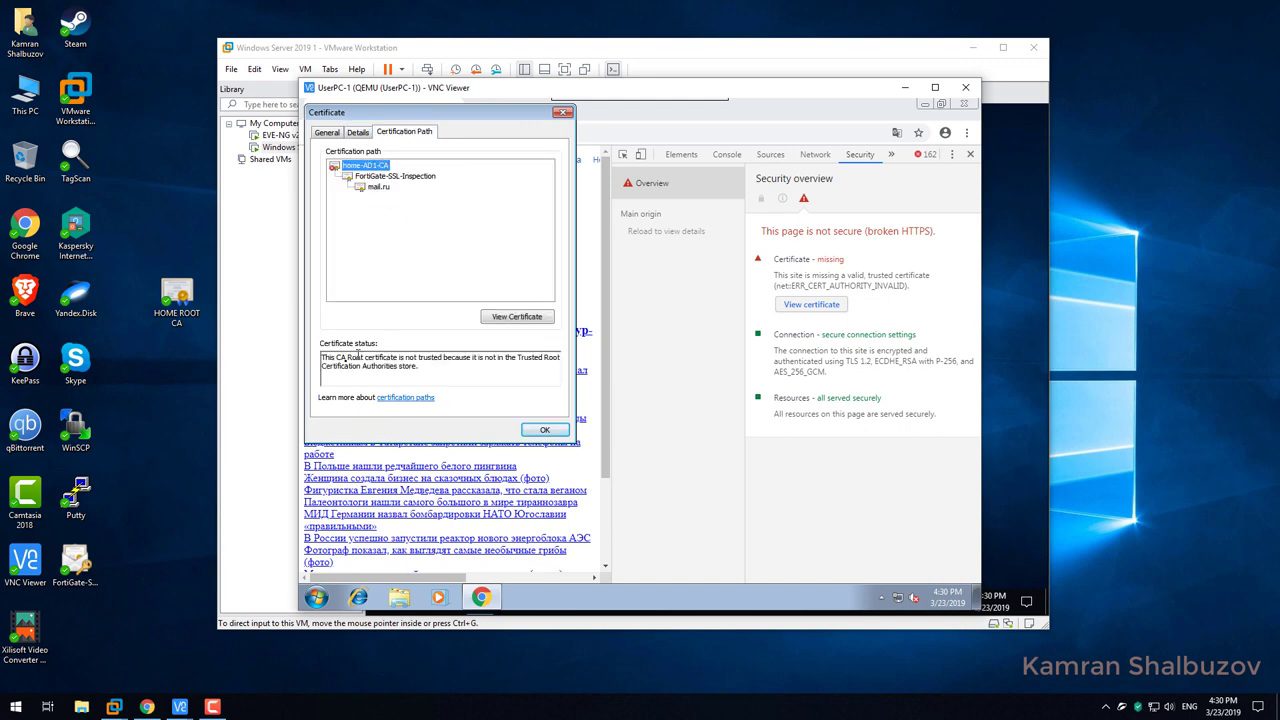
pyautogui.moveTo(344, 362); pyautogui.dragTo(548, 364)
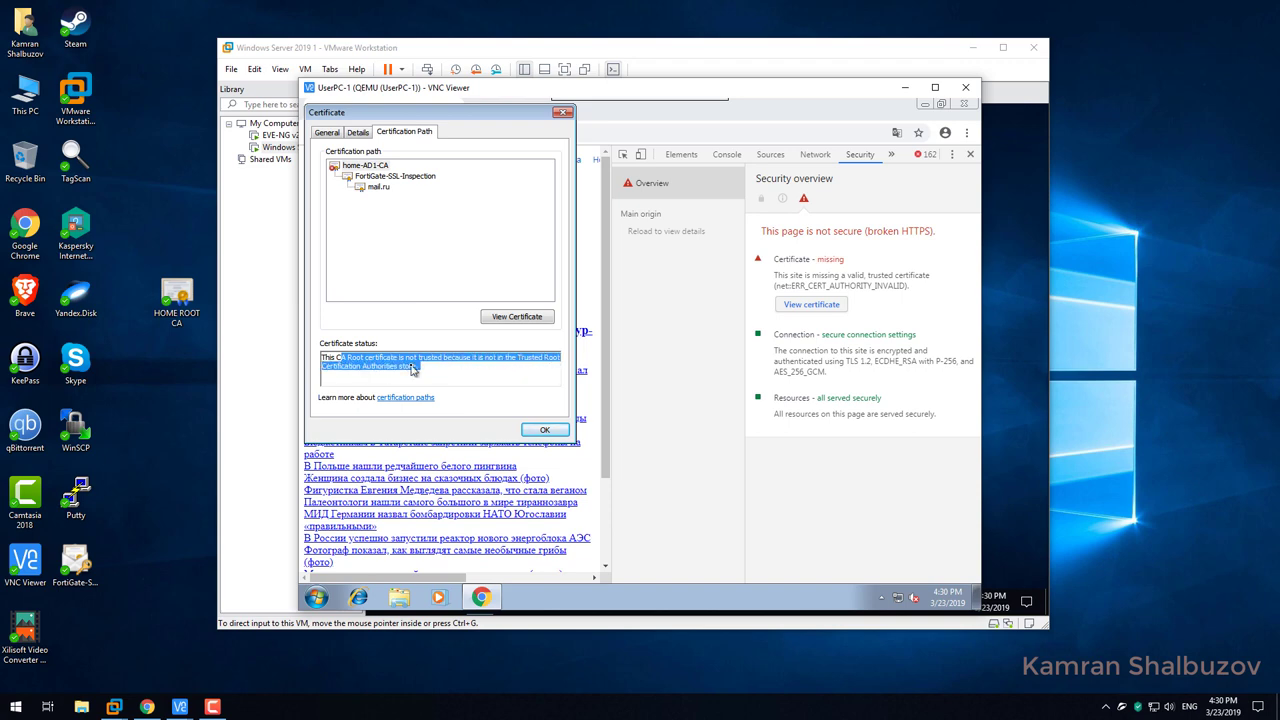
pyautogui.moveTo(422, 367); pyautogui.dragTo(318, 352)
pyautogui.click(545, 432)
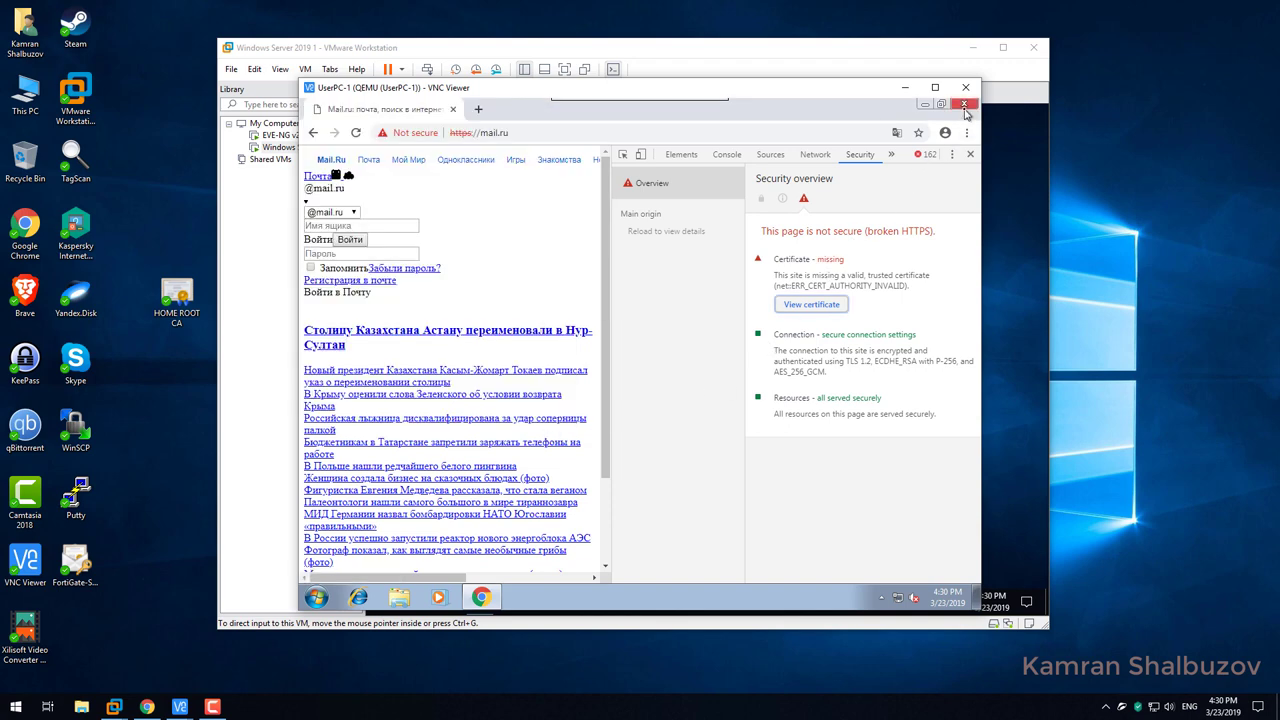
# Close Chrome, reopen Internet Explorer as default browser, and open its certificate manager.
pyautogui.click(455, 110)
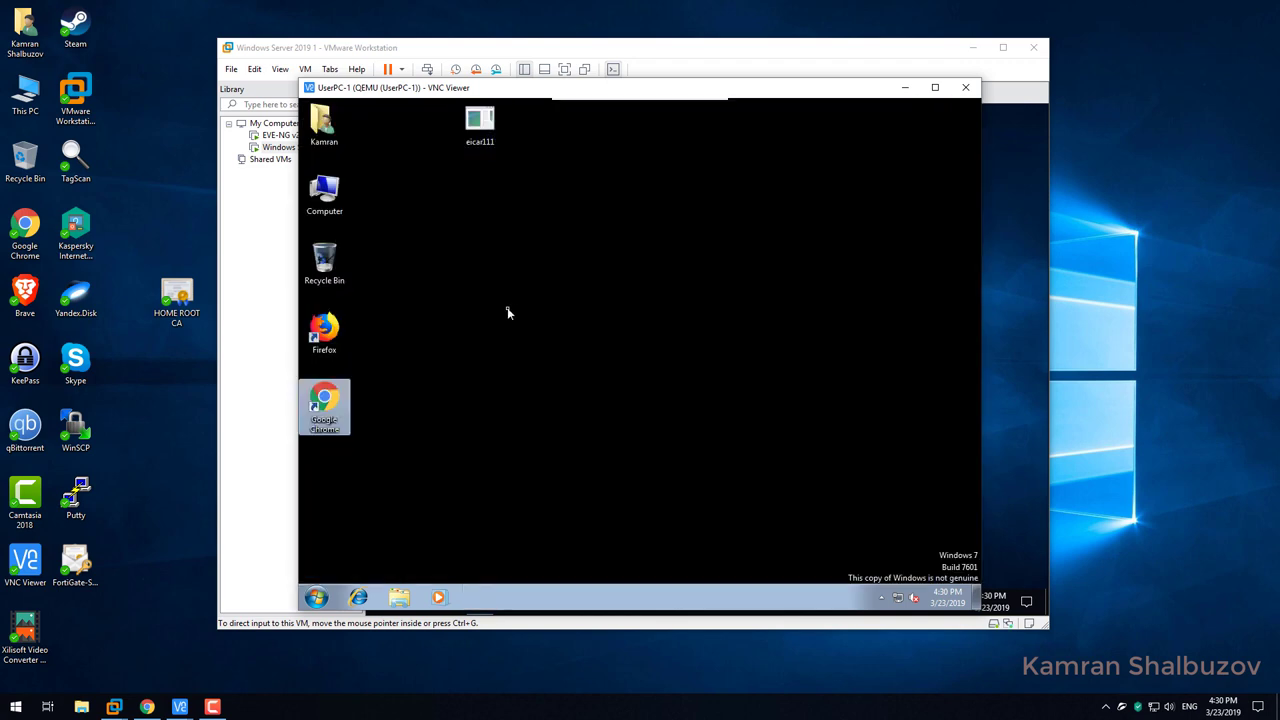
pyautogui.click(357, 597)
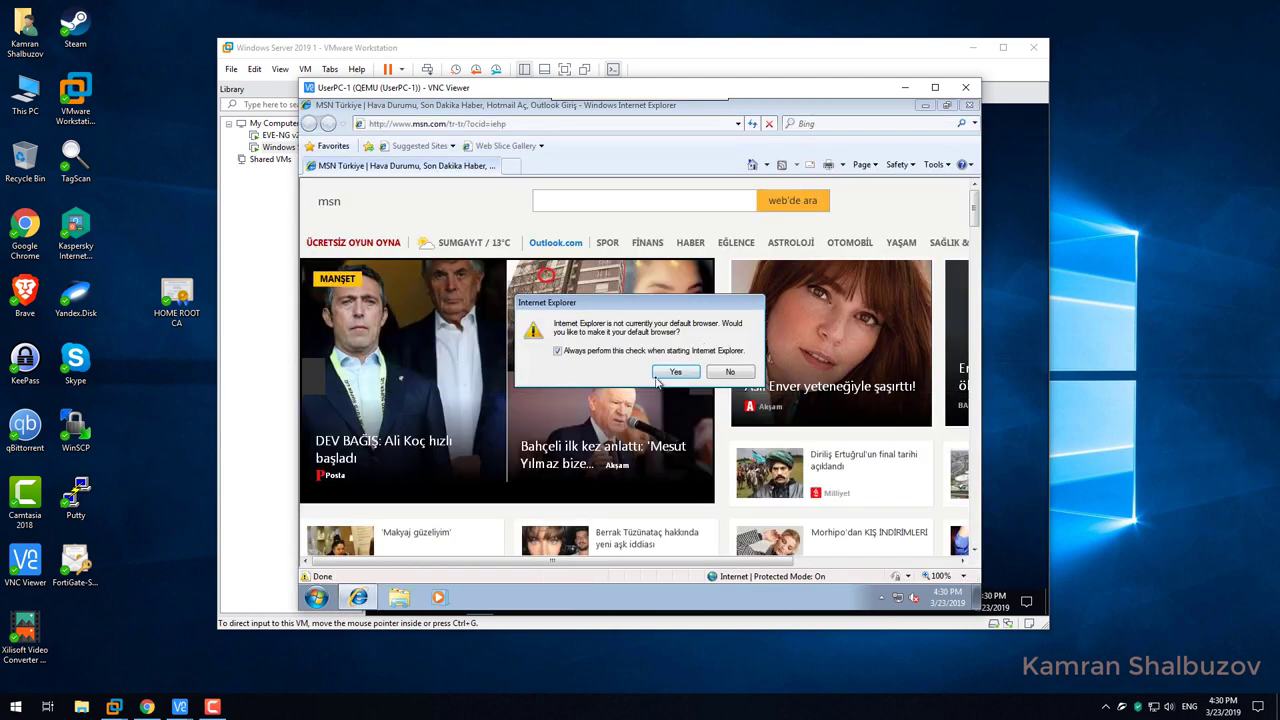
pyautogui.click(662, 374)
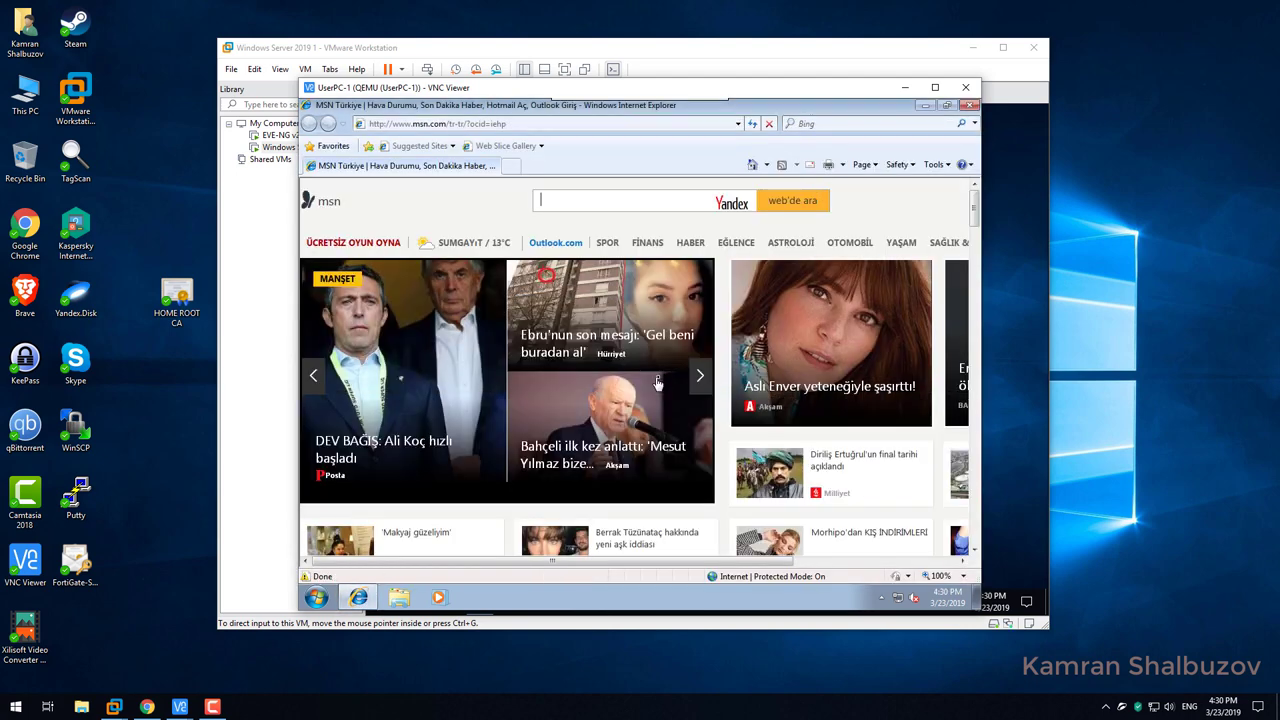
pyautogui.click(926, 165)
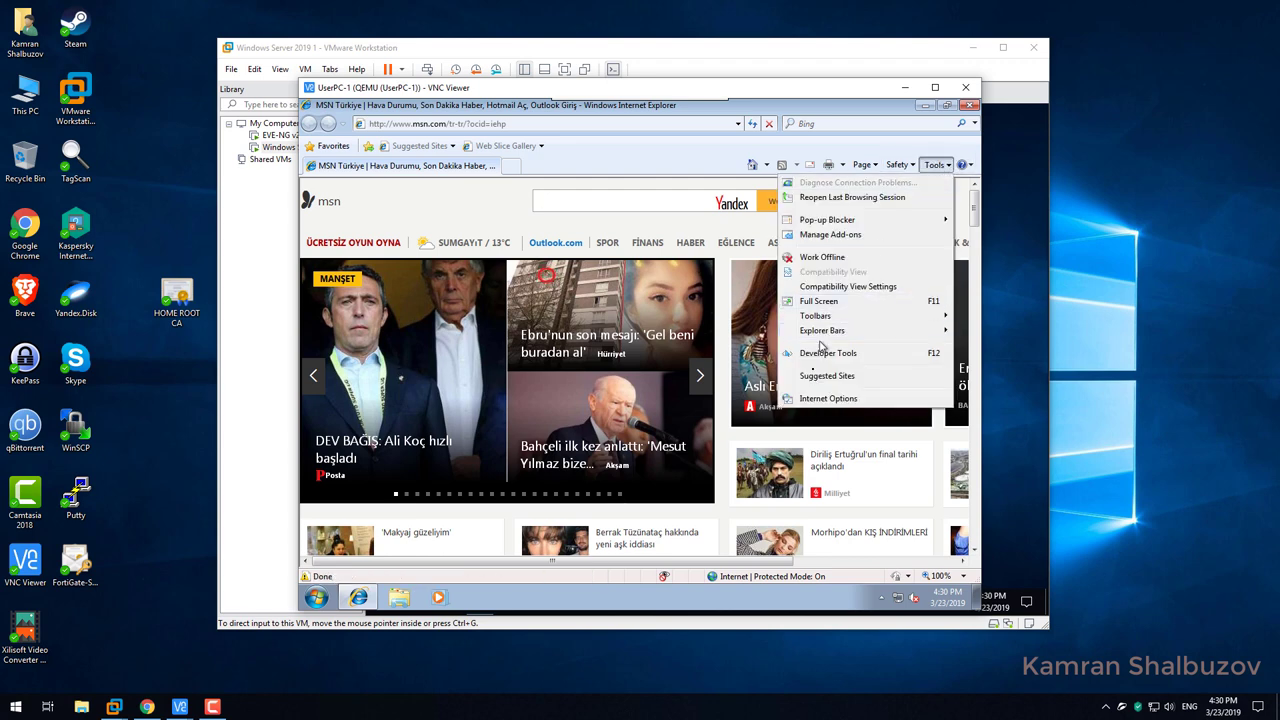
pyautogui.click(820, 398)
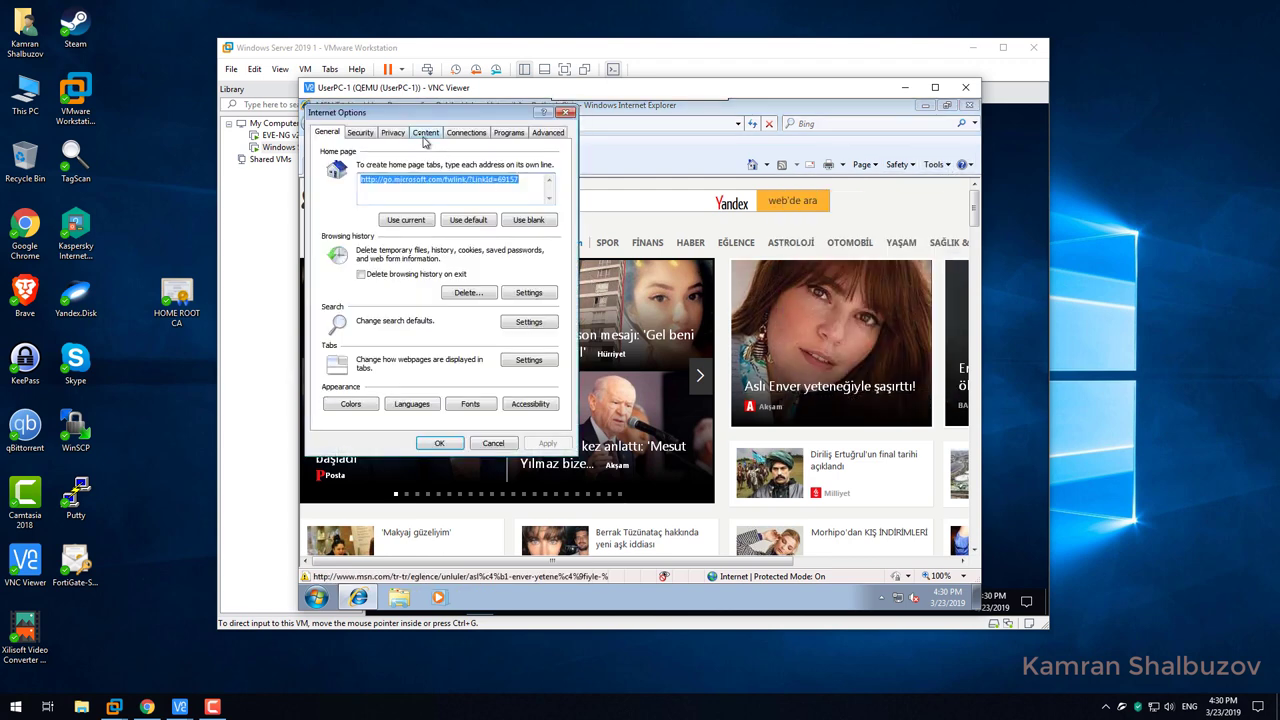
pyautogui.click(425, 133)
pyautogui.click(438, 249)
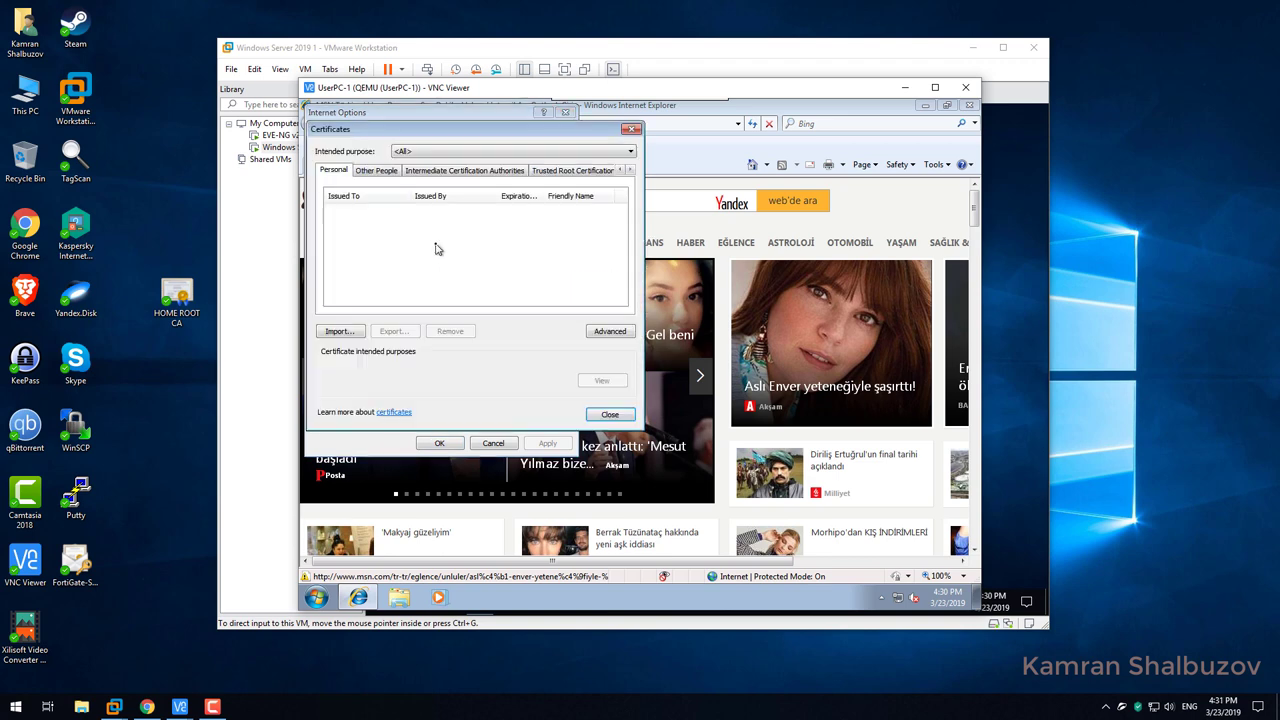
# Start exporting home-AD1-CA from the Intermediate store in the default DER .cer format.
pyautogui.click(426, 173)
pyautogui.click(375, 212)
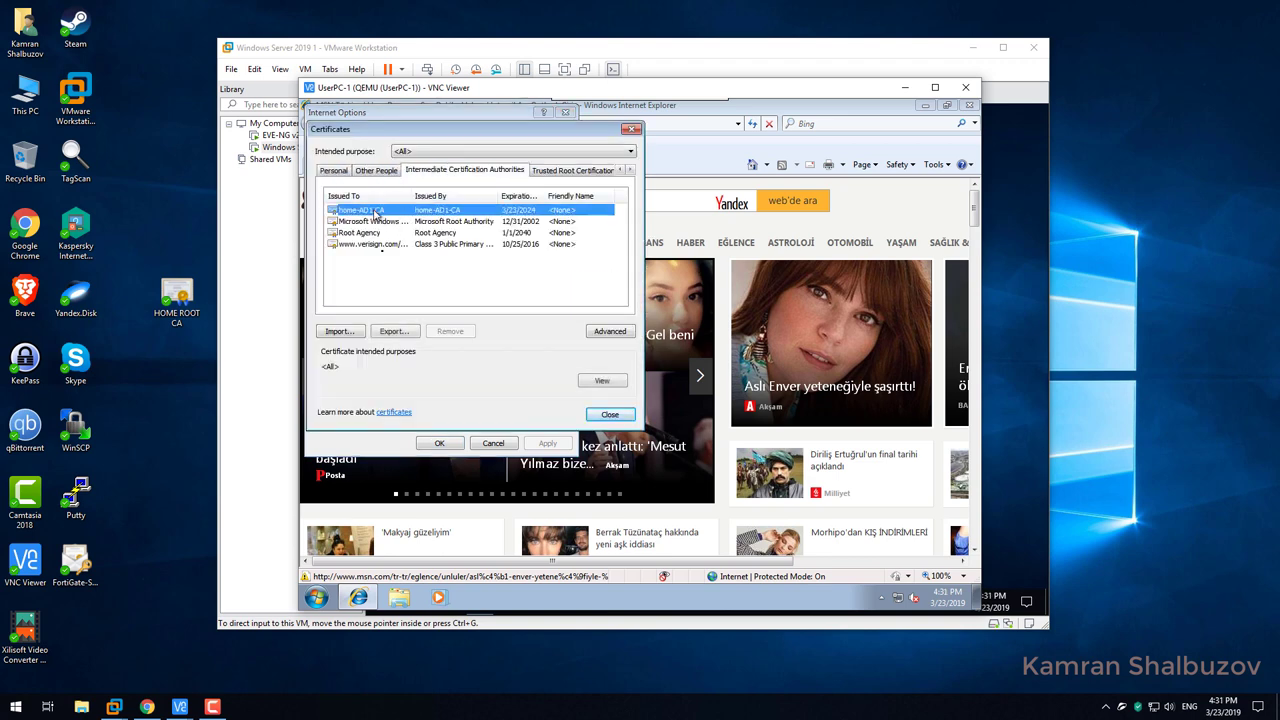
pyautogui.click(394, 331)
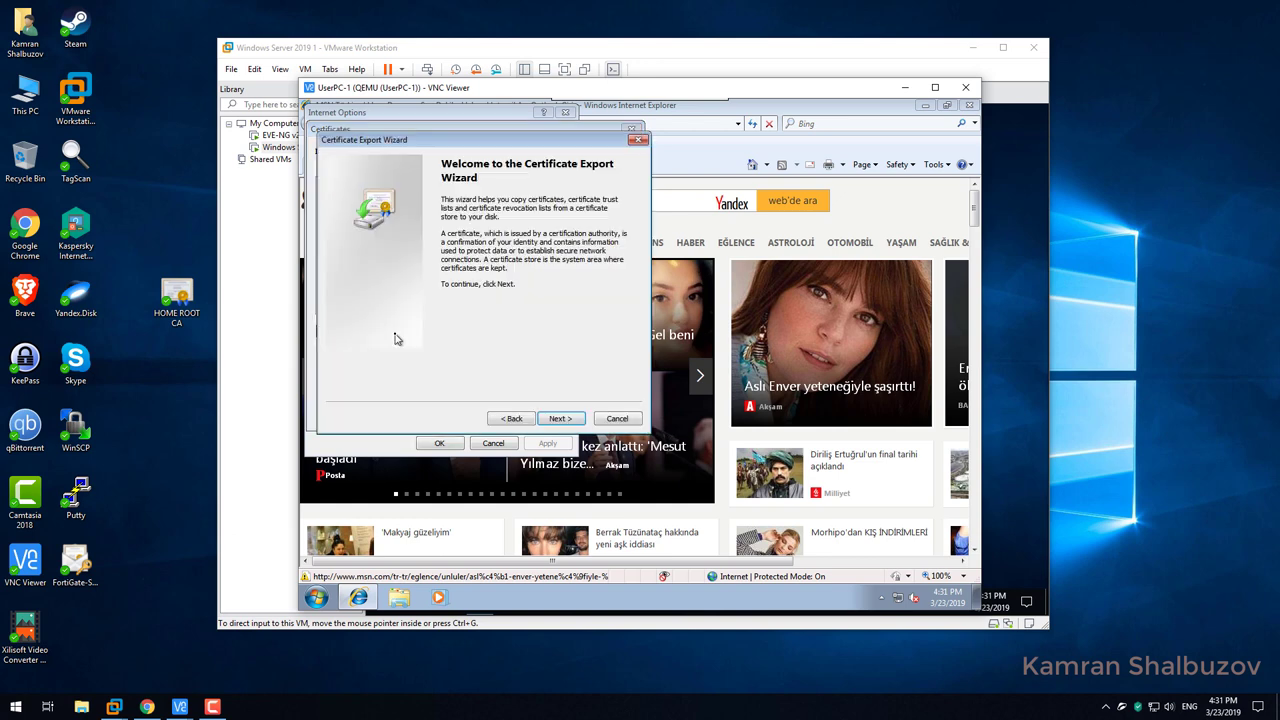
pyautogui.click(558, 419)
pyautogui.click(560, 419)
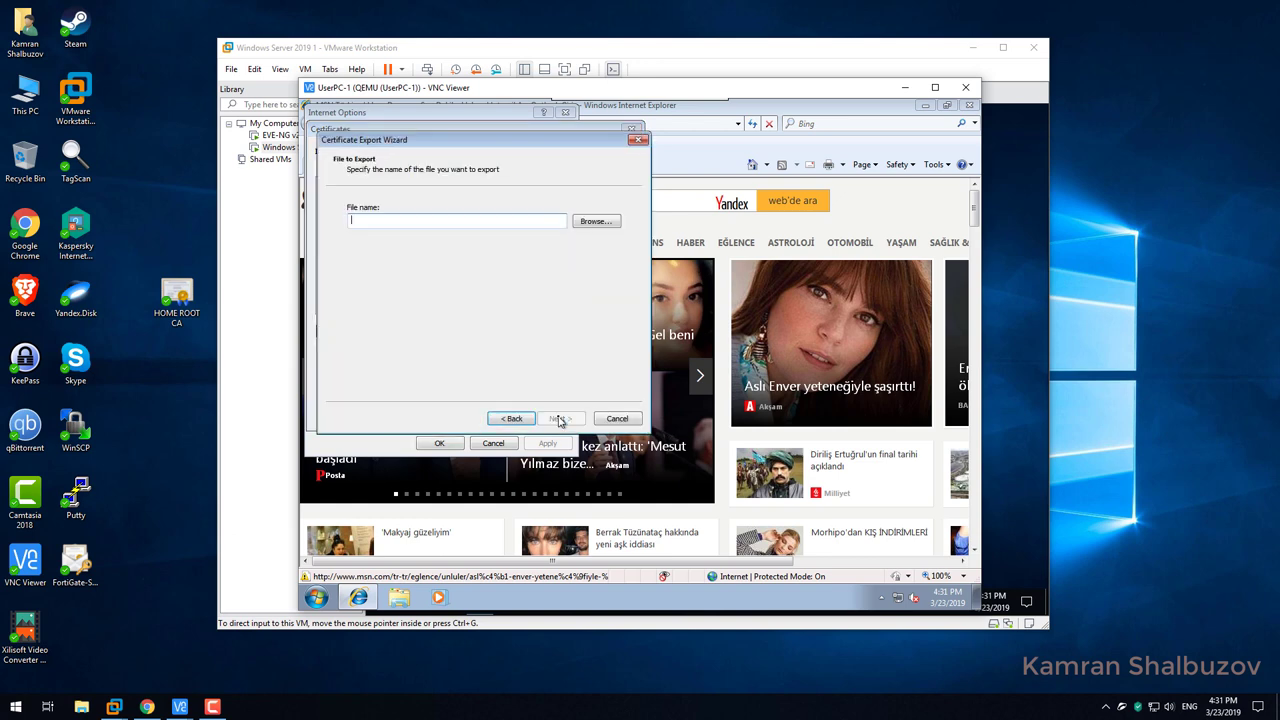
pyautogui.click(596, 221)
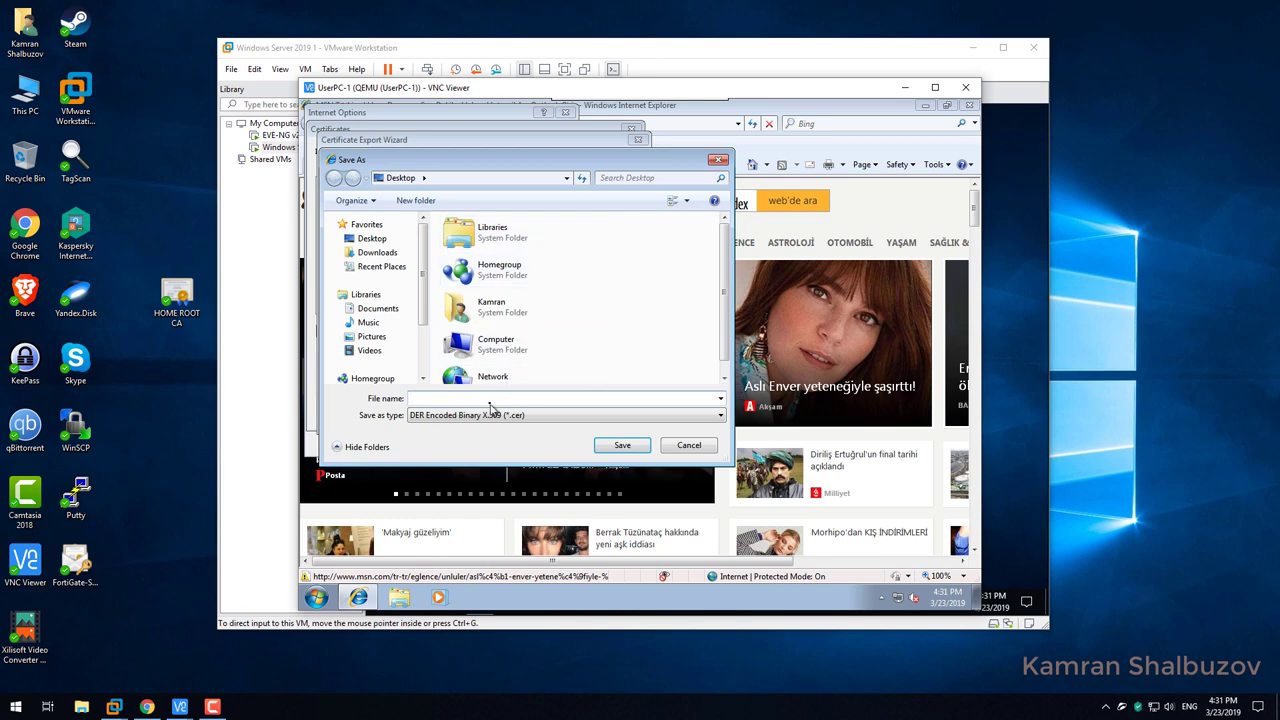
# Save the export to the Desktop as HOME-ROOT-CA.cer, finish, and close the certificate manager.
pyautogui.write('H')
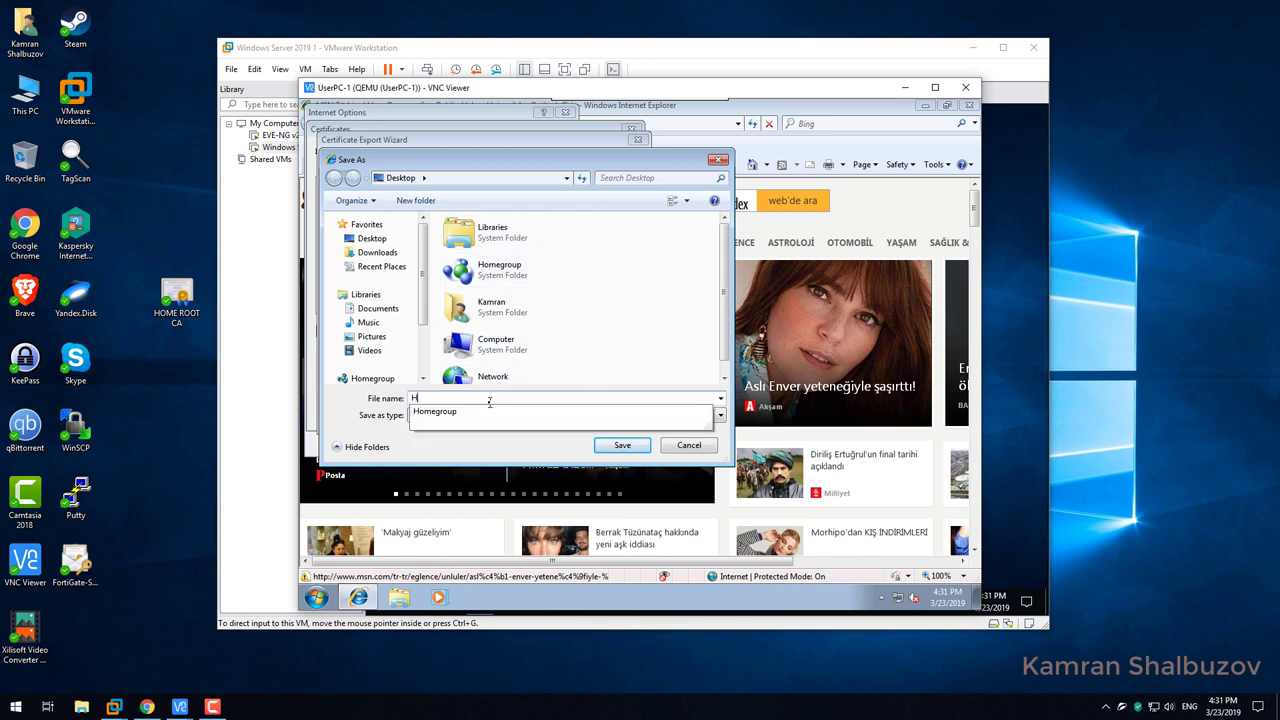
pyautogui.write('OME-ROOT-CA')
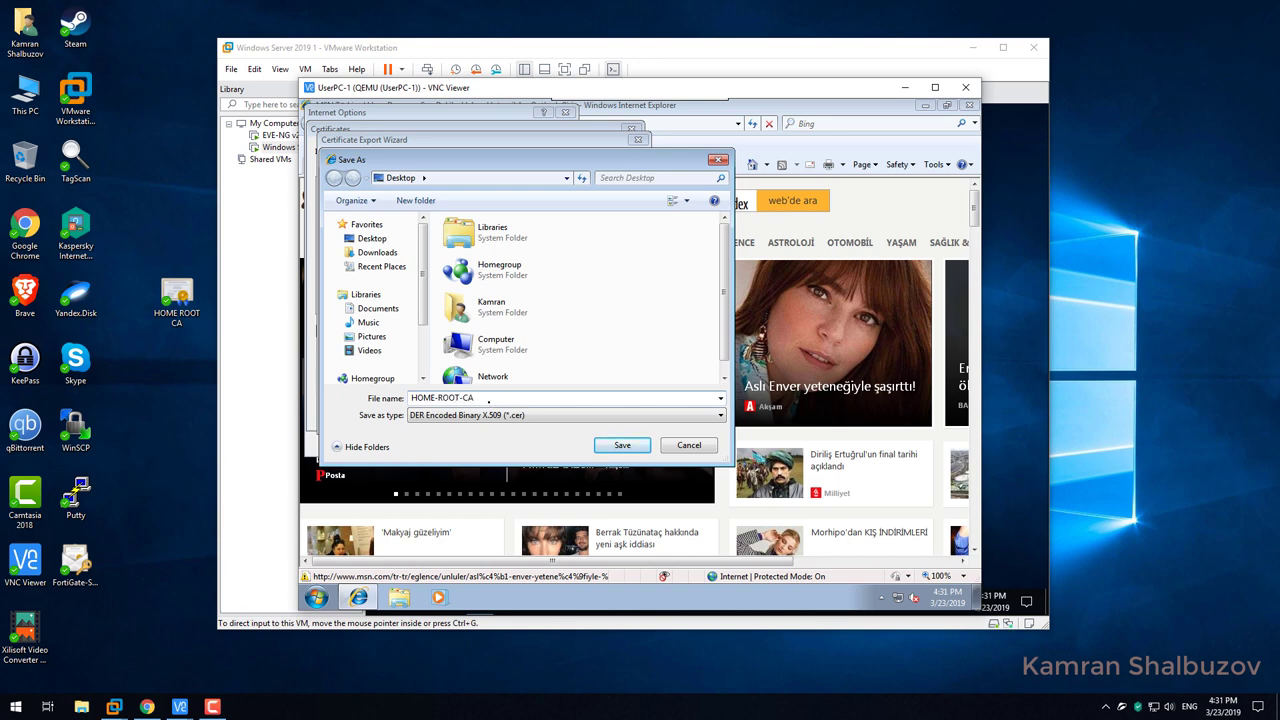
pyautogui.press('Tab')
pyautogui.click(622, 450)
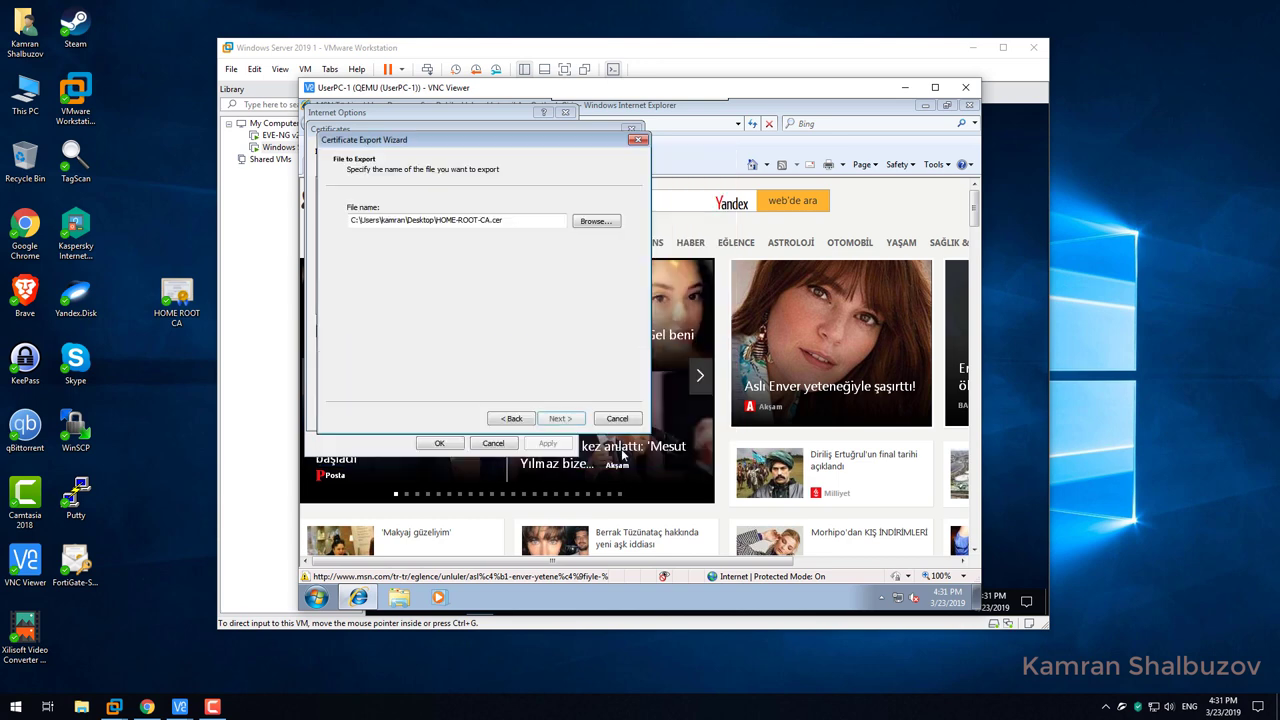
pyautogui.click(560, 418)
pyautogui.click(558, 418)
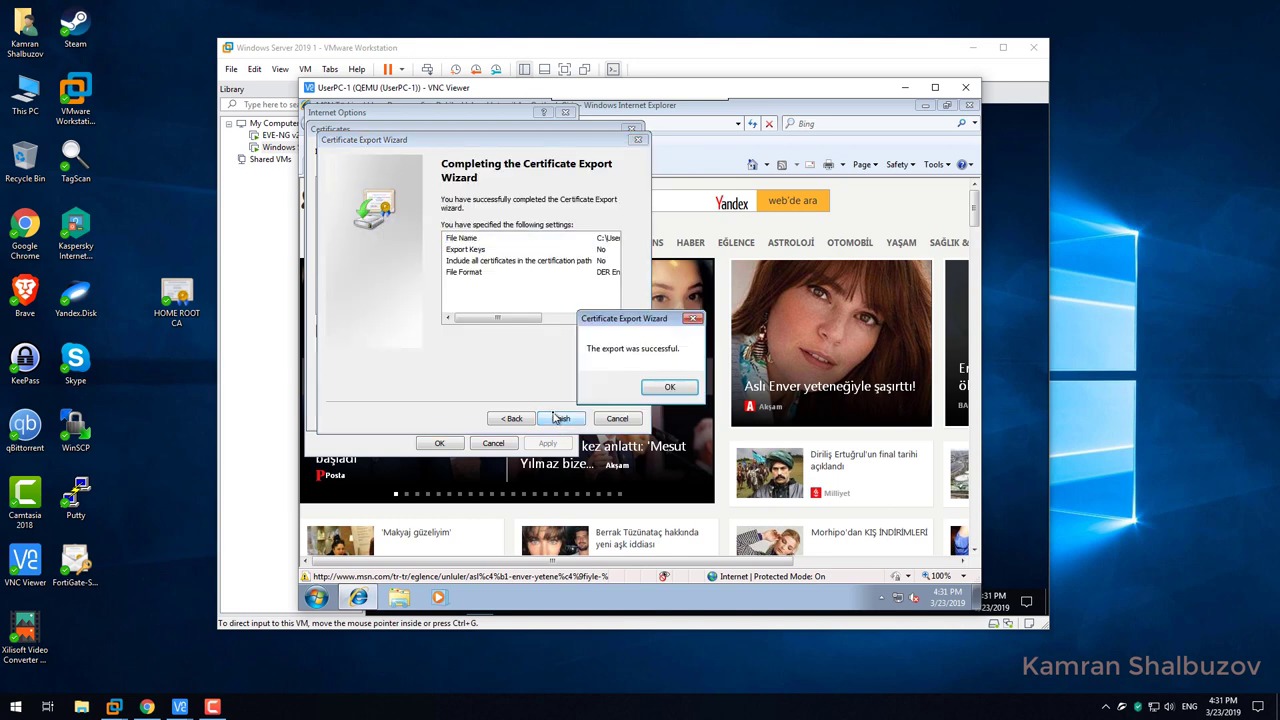
pyautogui.click(664, 389)
pyautogui.click(608, 416)
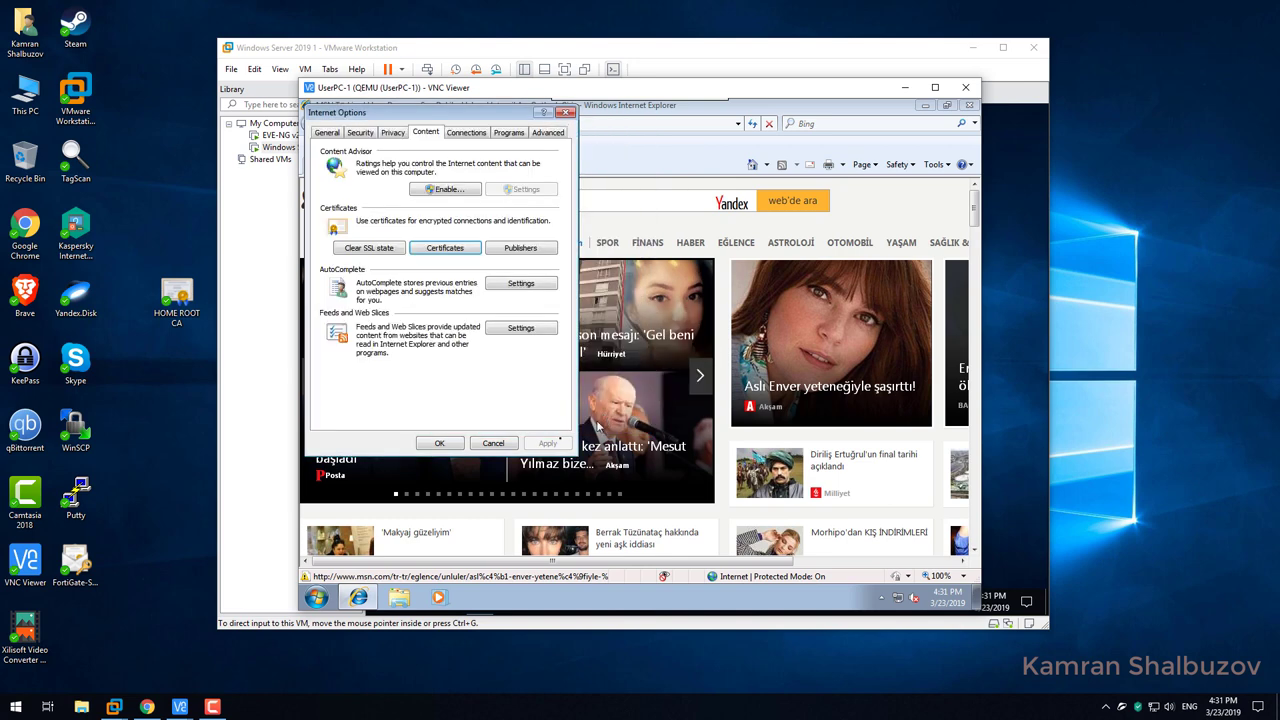
# Reopen the certificate manager on Trusted Root Certification Authorities and start an import.
pyautogui.click(444, 250)
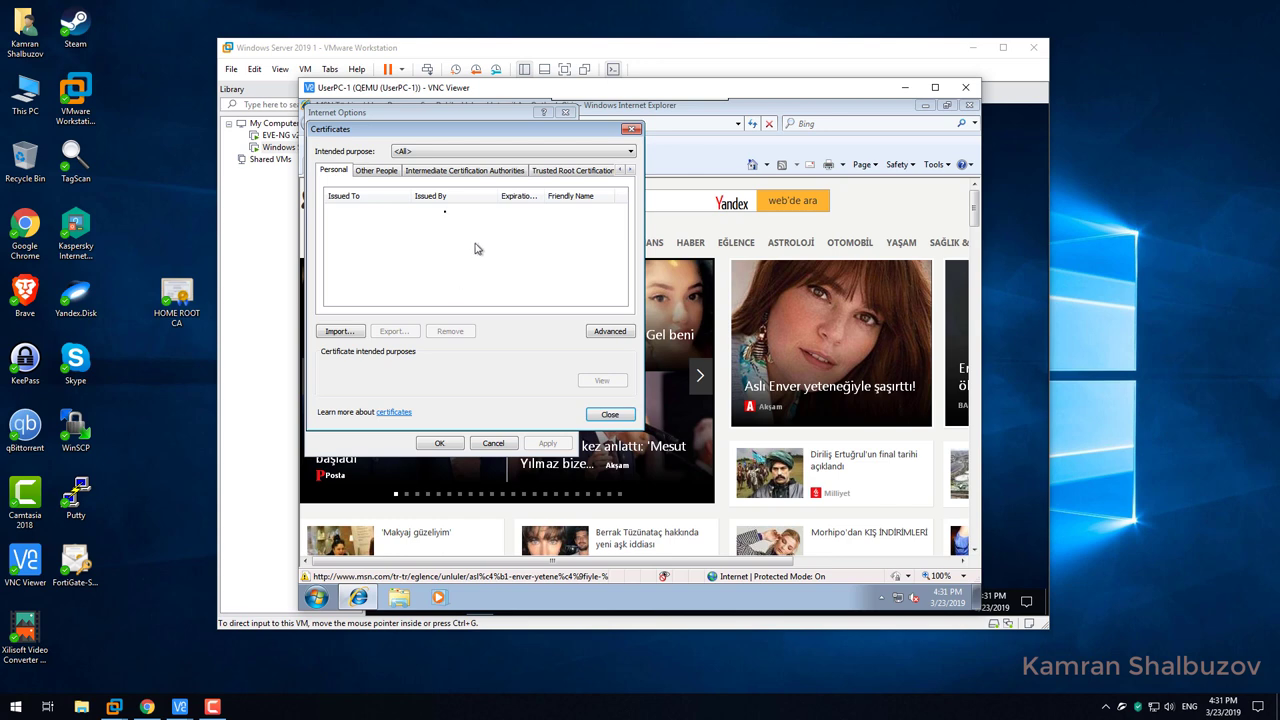
pyautogui.click(553, 172)
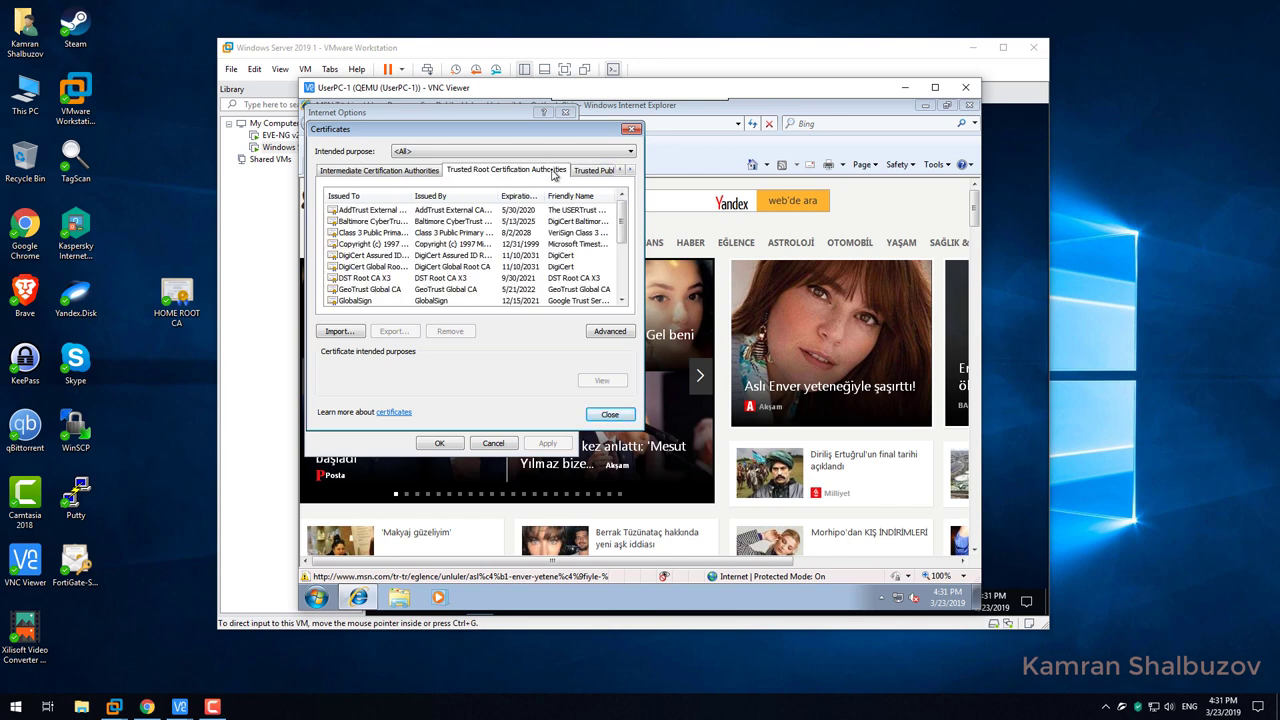
pyautogui.click(621, 300)
pyautogui.click(621, 300)
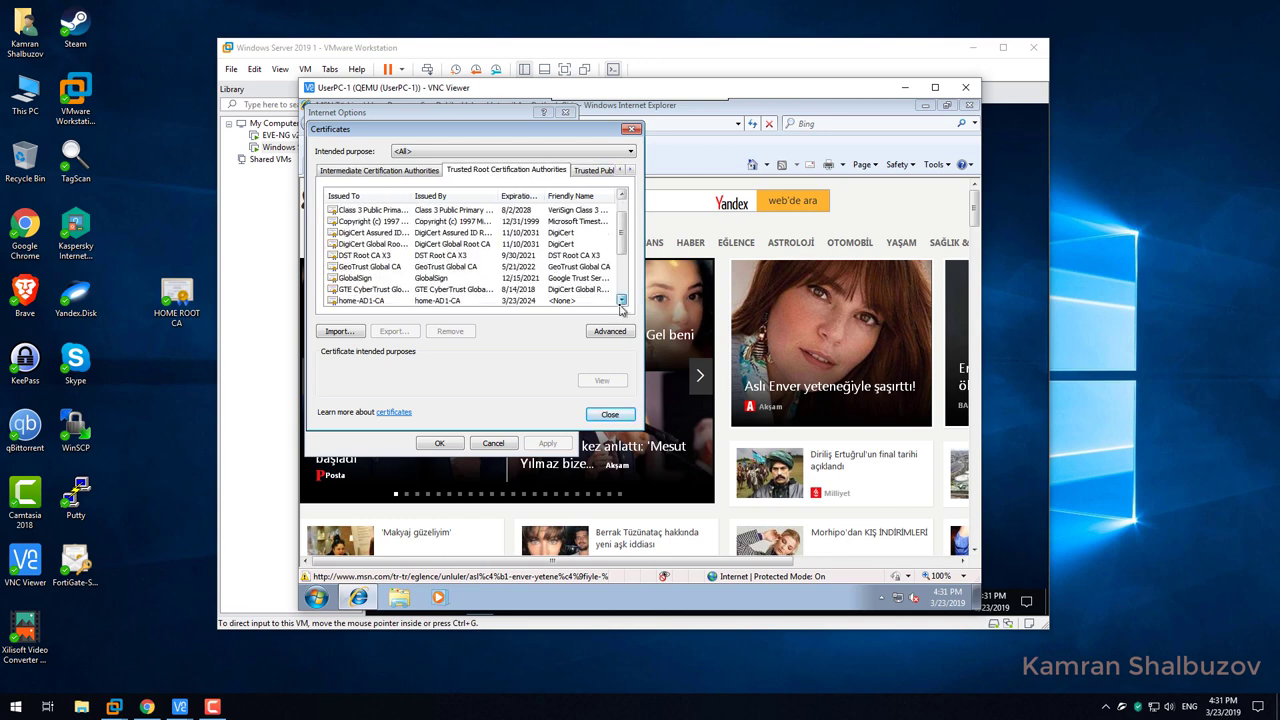
pyautogui.click(621, 300)
pyautogui.click(621, 301)
pyautogui.click(621, 301)
pyautogui.click(621, 301)
pyautogui.click(621, 301)
pyautogui.click(621, 301)
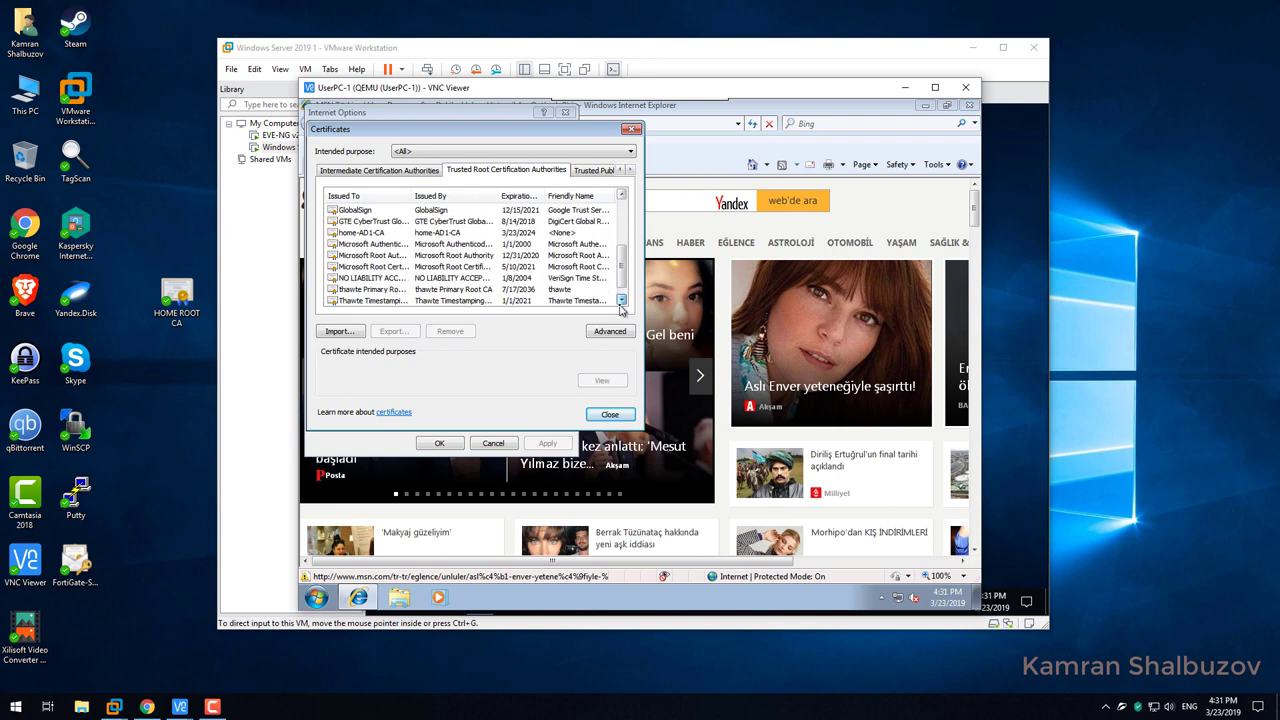
pyautogui.click(621, 301)
pyautogui.click(339, 331)
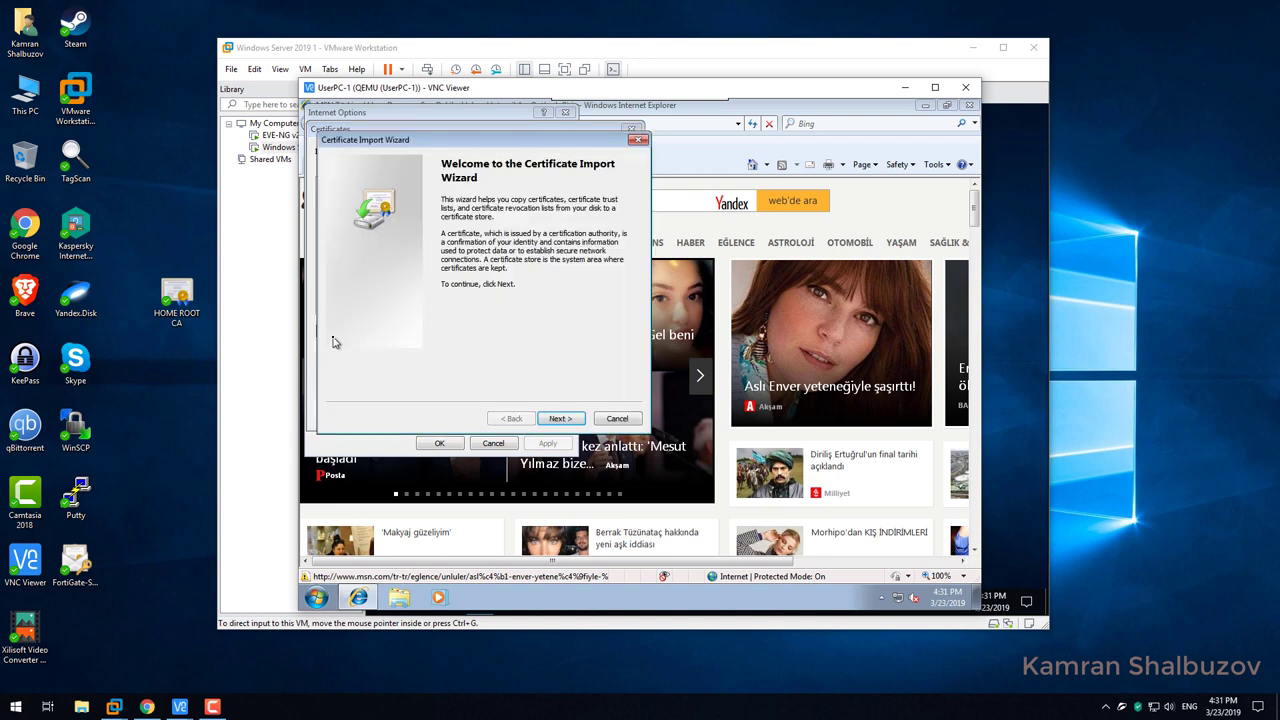
# Import HOME-ROOT-CA.cer into the Trusted Root Certification Authorities store.
pyautogui.click(557, 420)
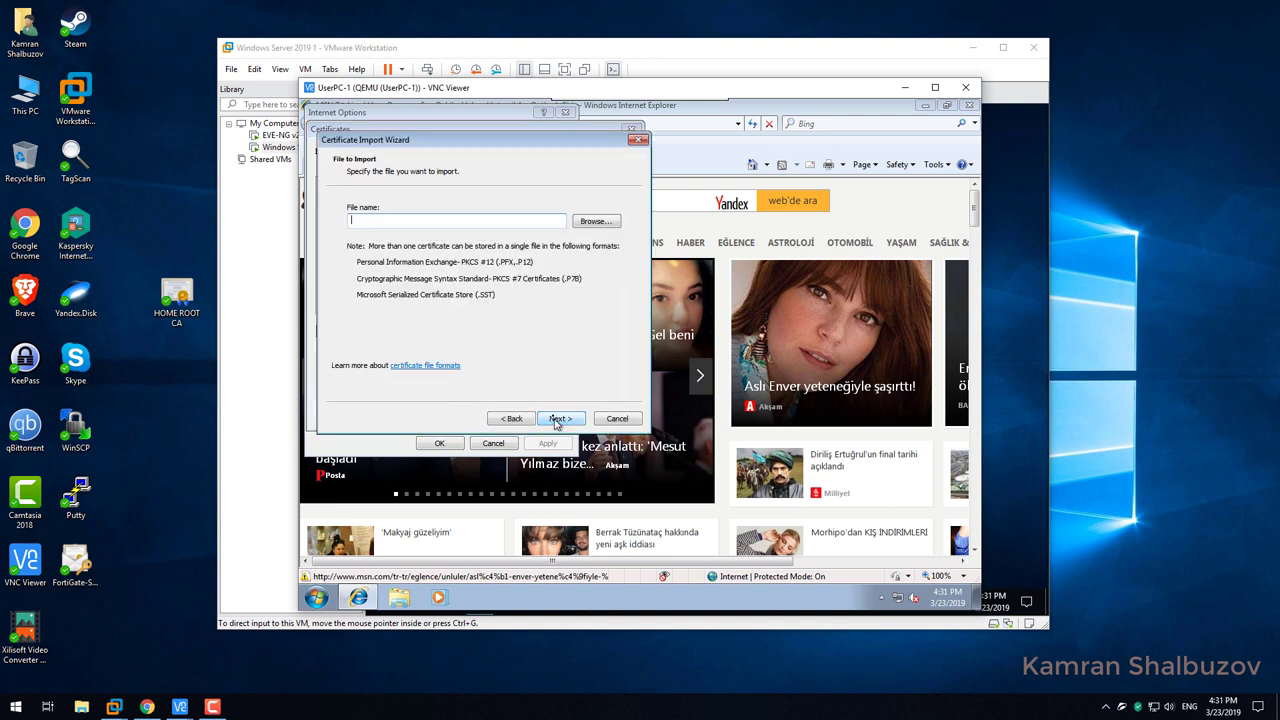
pyautogui.click(588, 221)
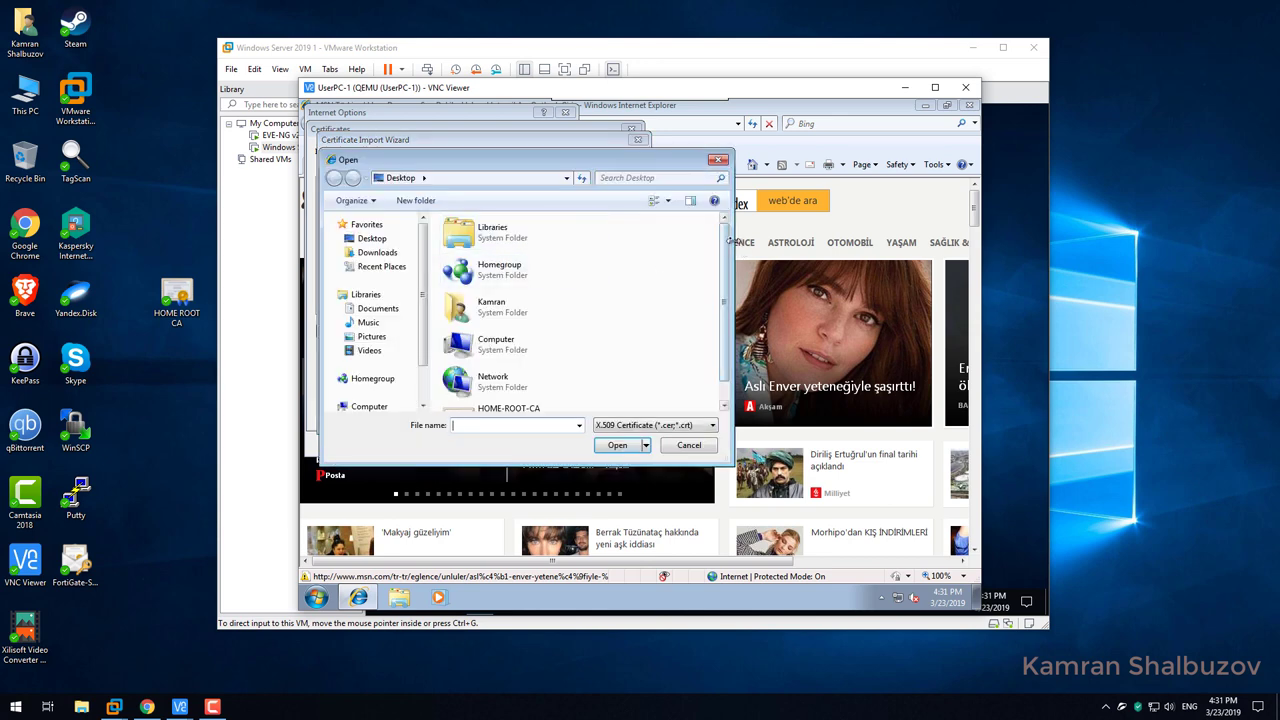
pyautogui.scroll(-1, 725, 260)
pyautogui.click(515, 398)
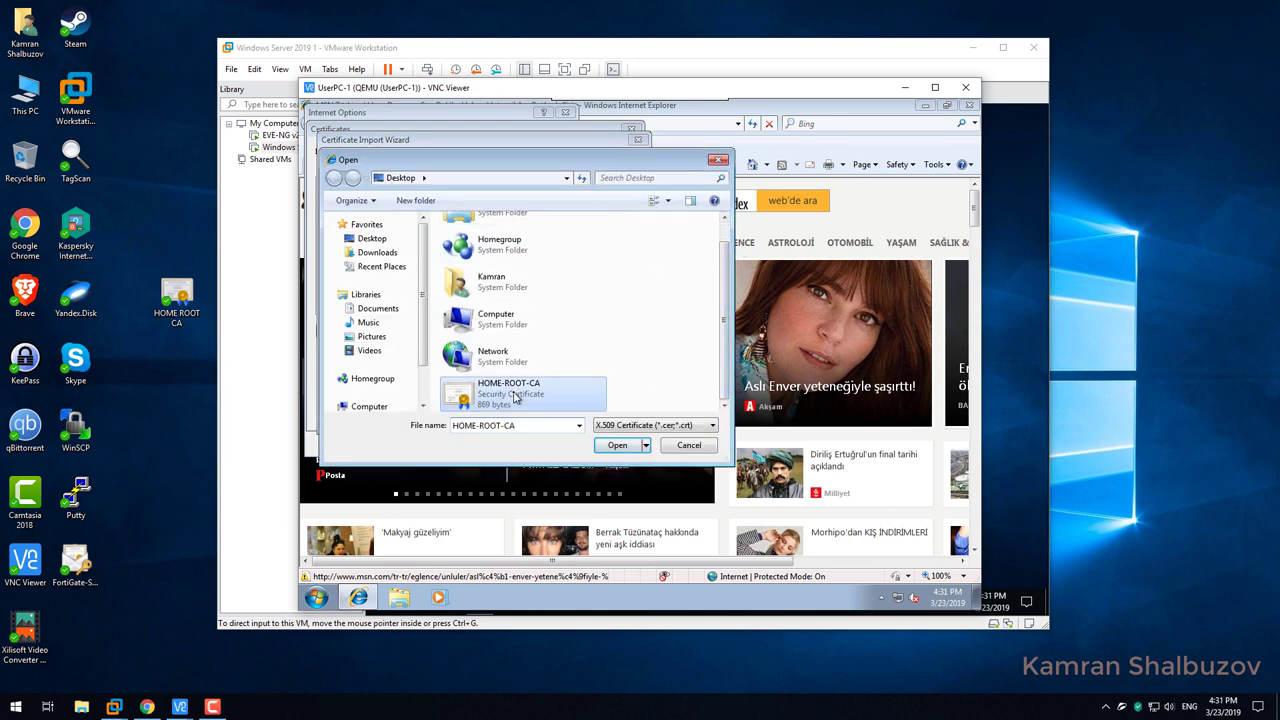
pyautogui.click(618, 446)
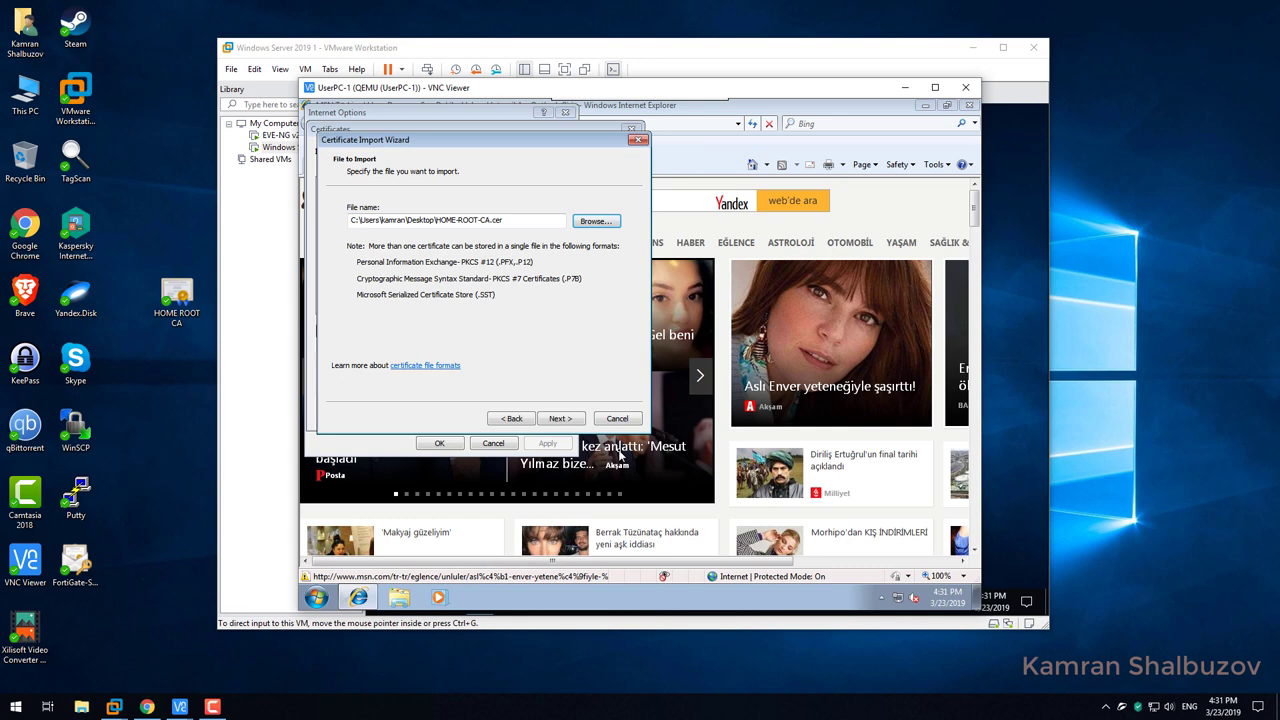
pyautogui.click(558, 421)
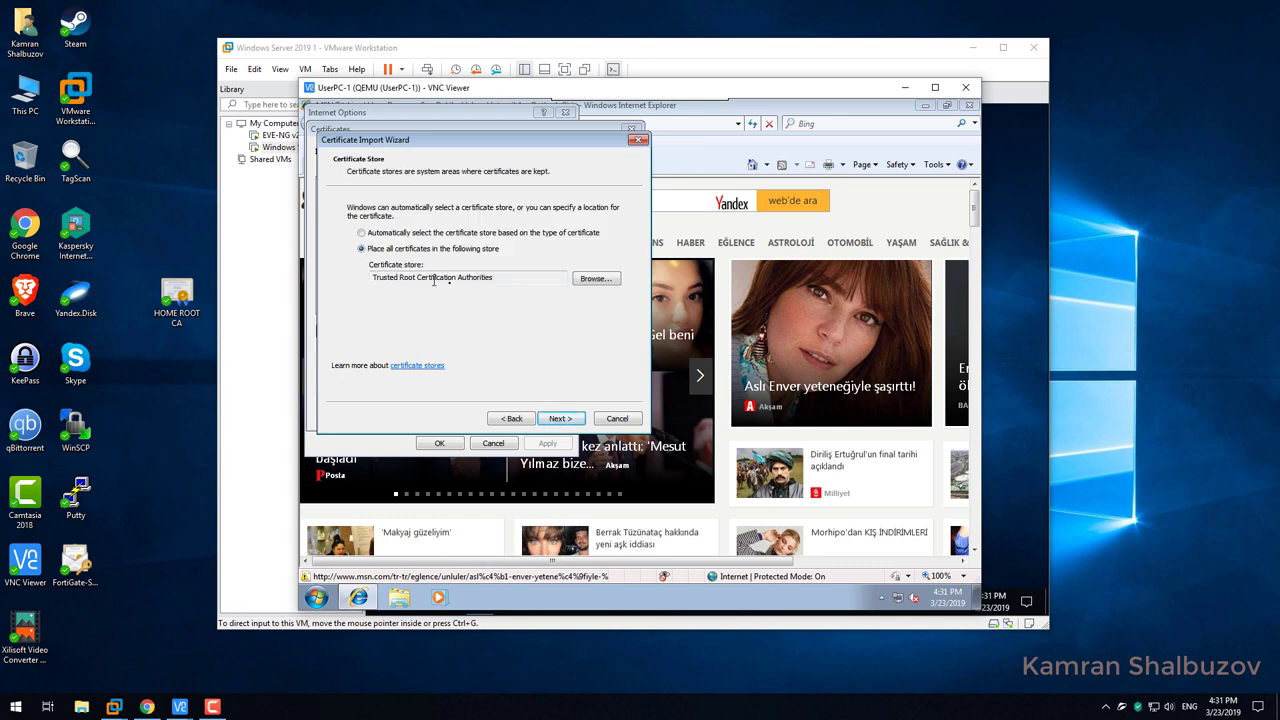
pyautogui.click(562, 420)
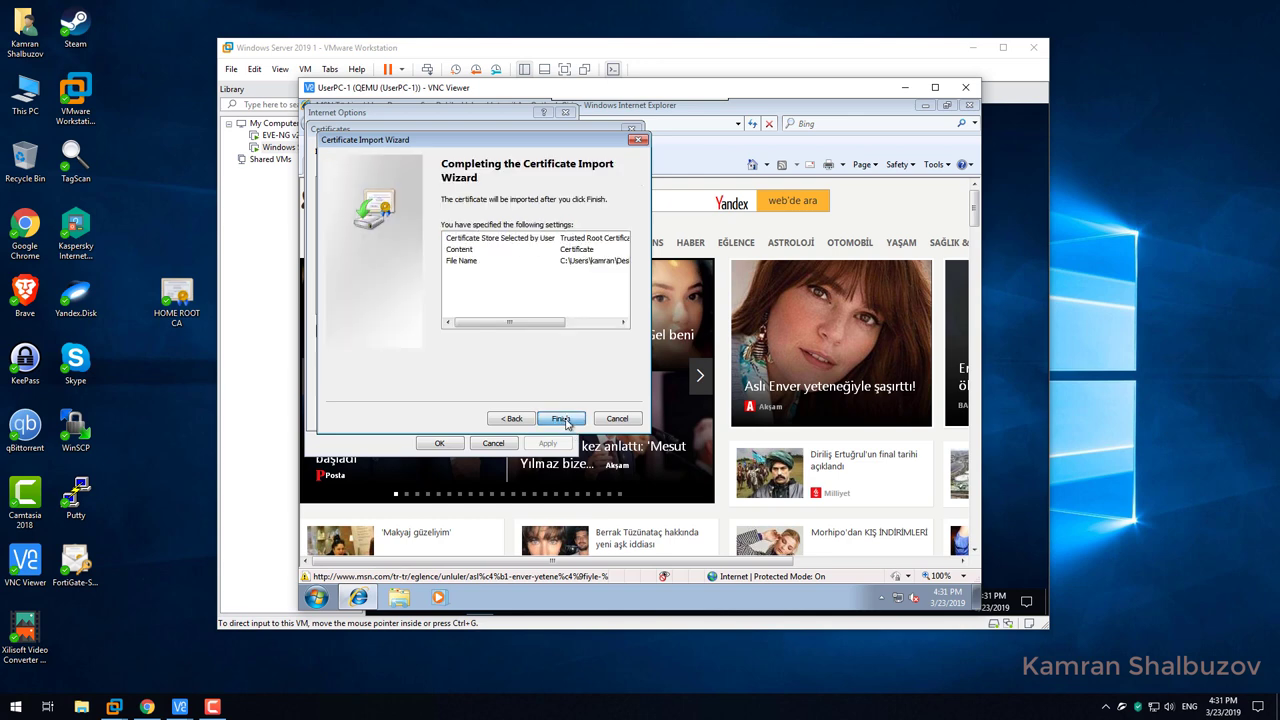
pyautogui.click(563, 419)
pyautogui.click(687, 393)
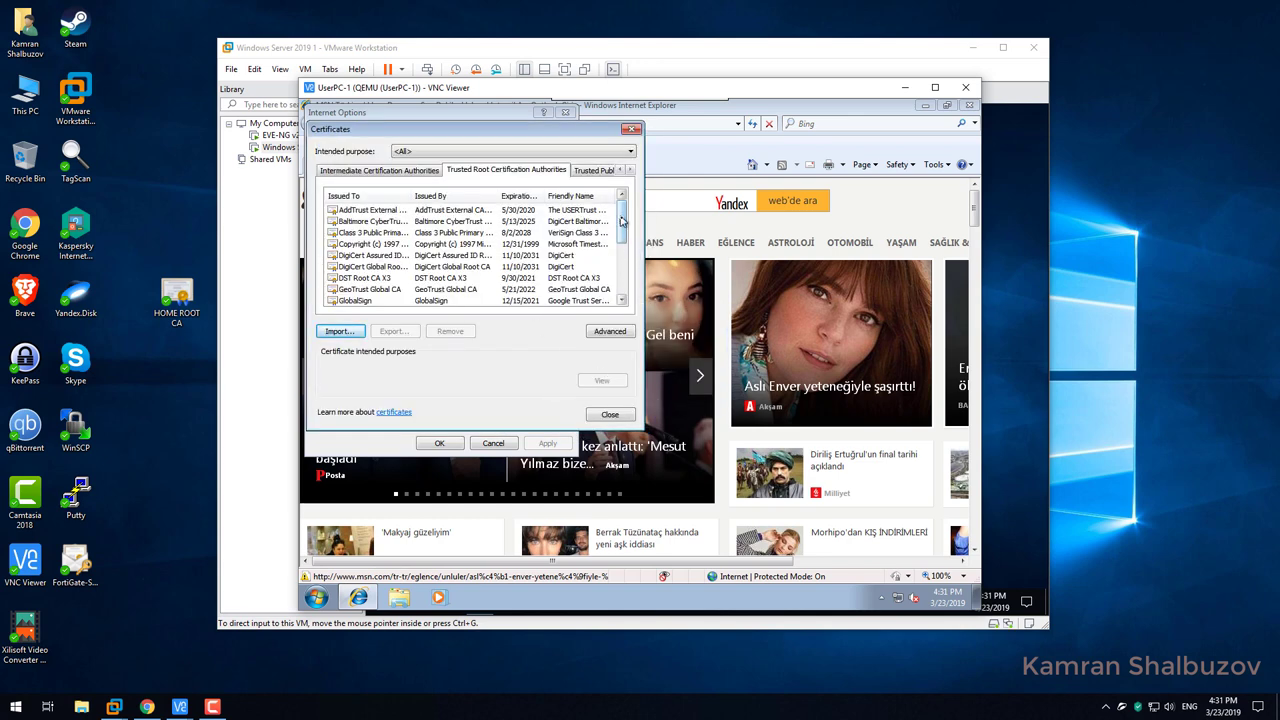
# Confirm home-AD1-CA is listed as a trusted root, then close Certificates and Internet Options.
pyautogui.moveTo(622, 220); pyautogui.dragTo(618, 273)
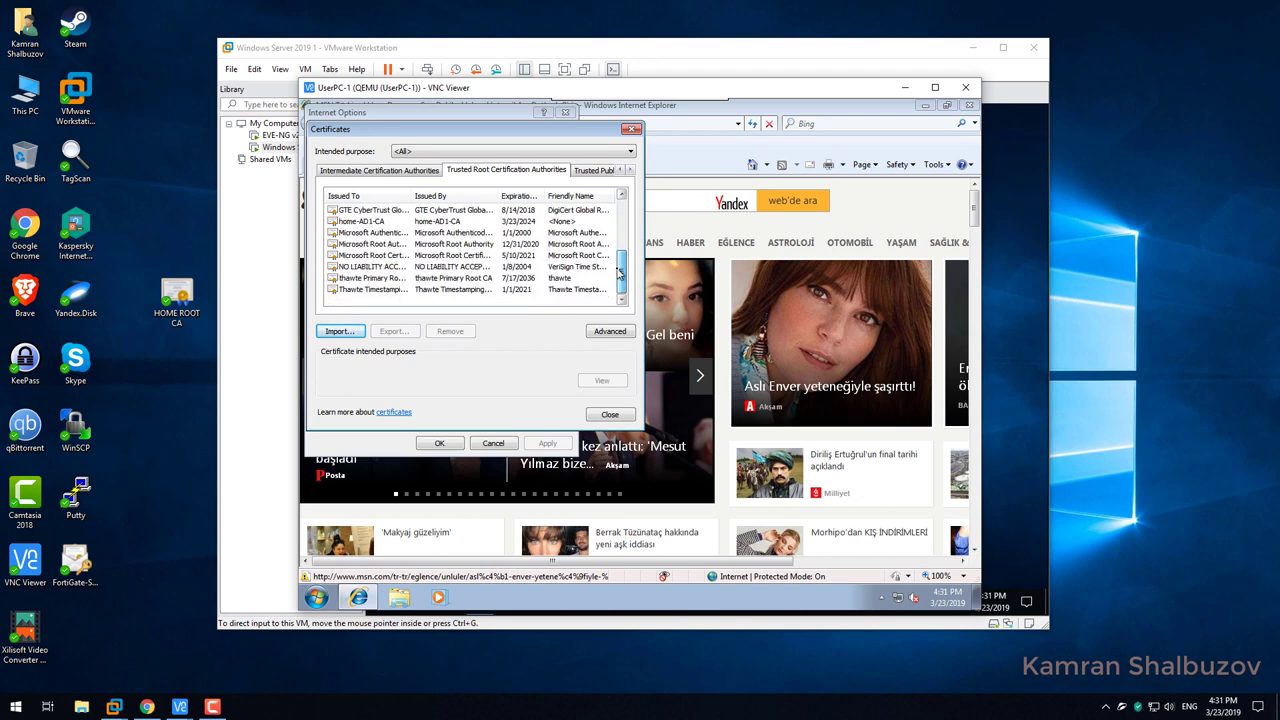
pyautogui.click(376, 222)
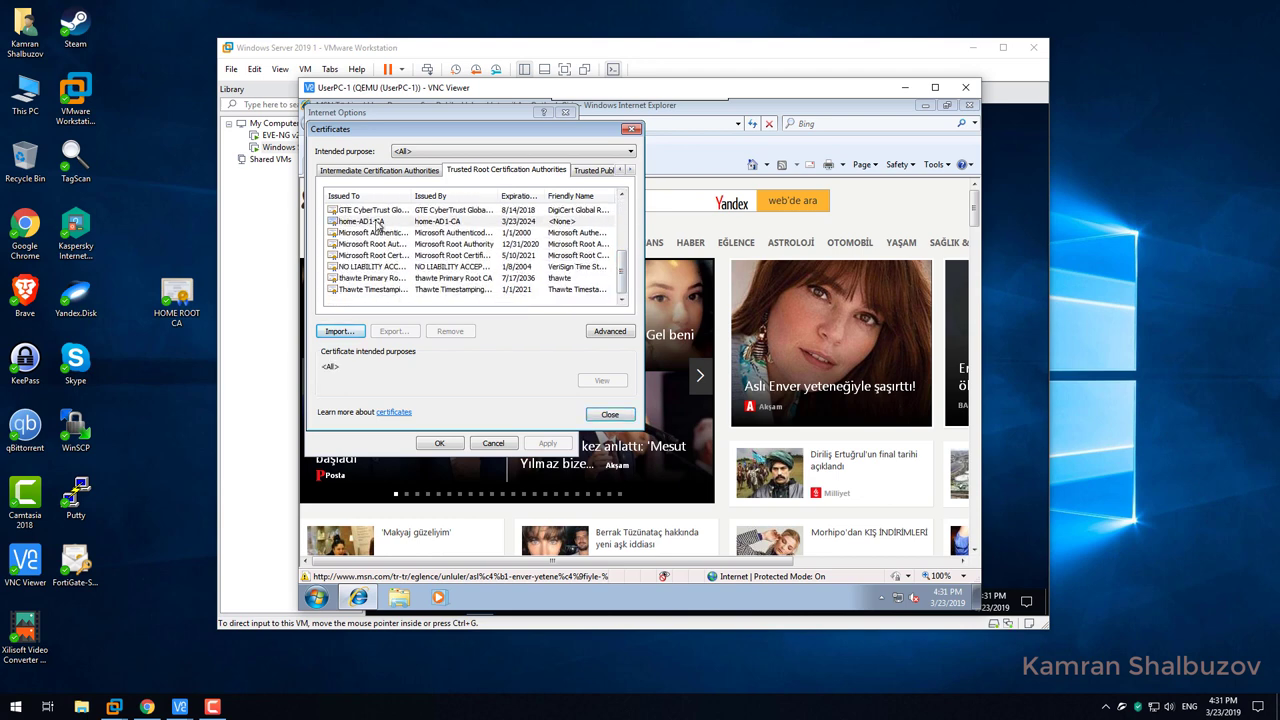
pyautogui.click(608, 414)
pyautogui.click(441, 444)
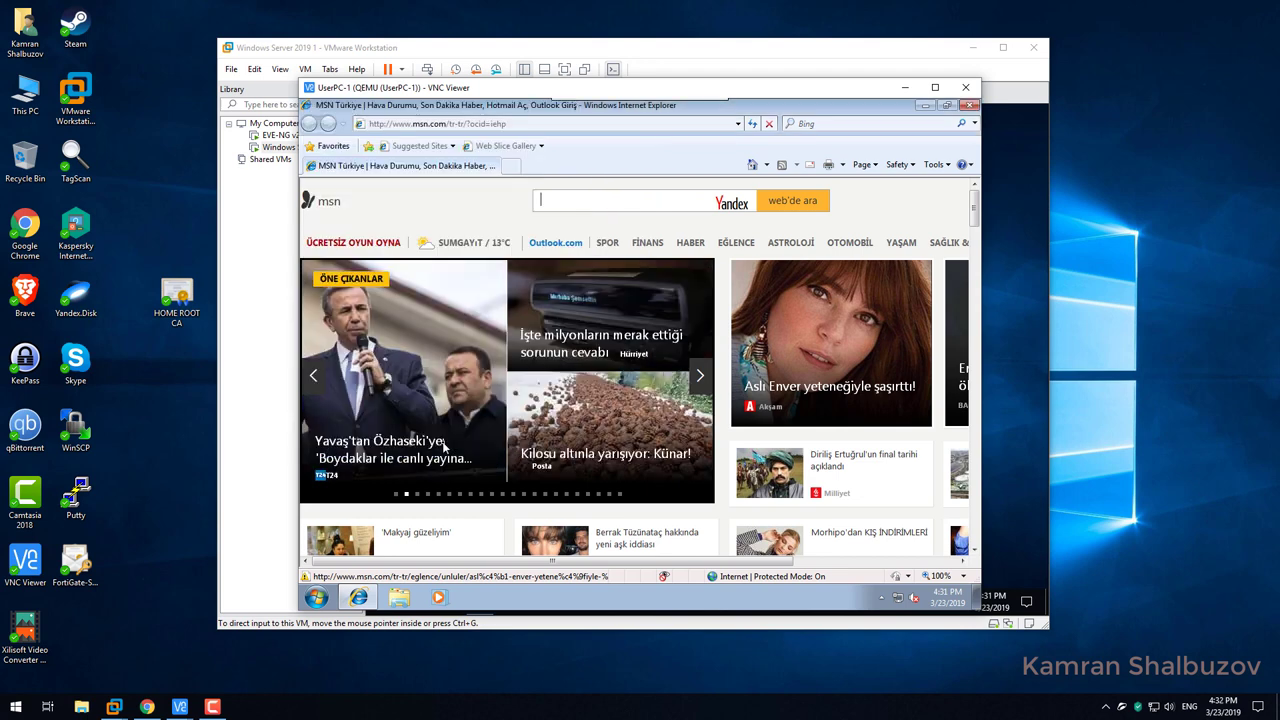
# Close Internet Explorer, load mail.ru in Chrome, and open the DevTools security overview.
pyautogui.click(968, 106)
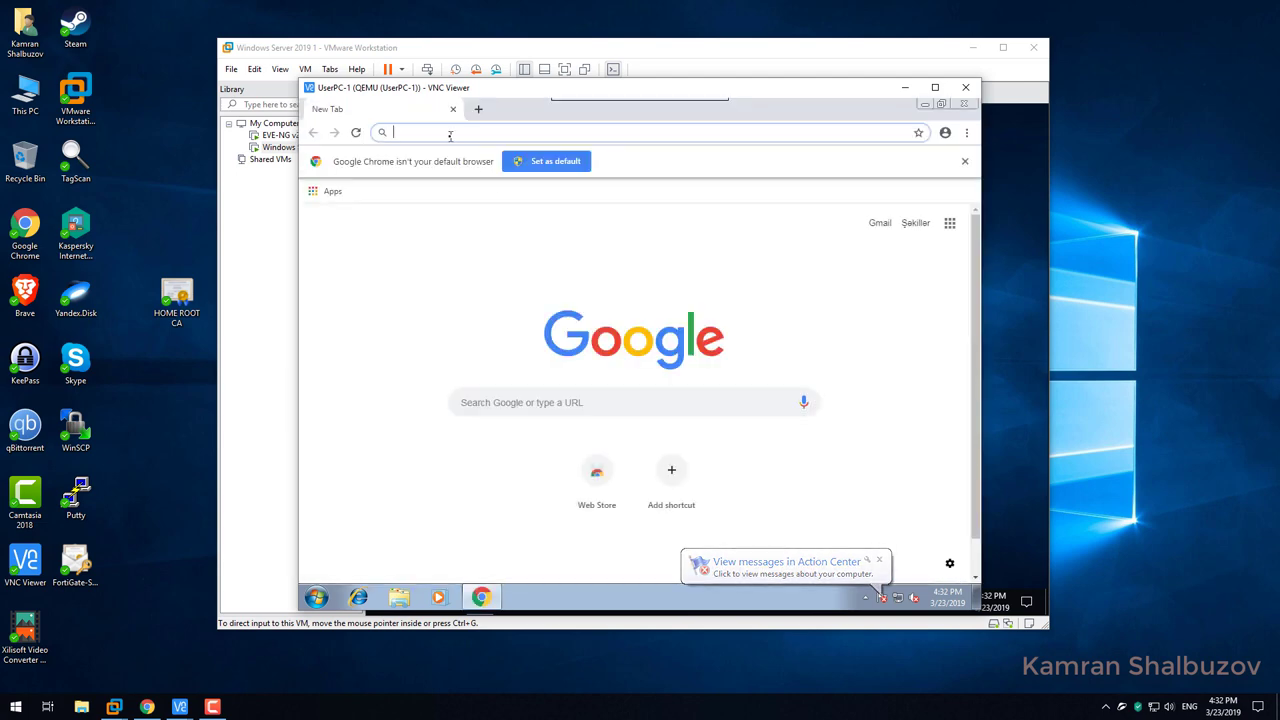
pyautogui.write('mail.ru')
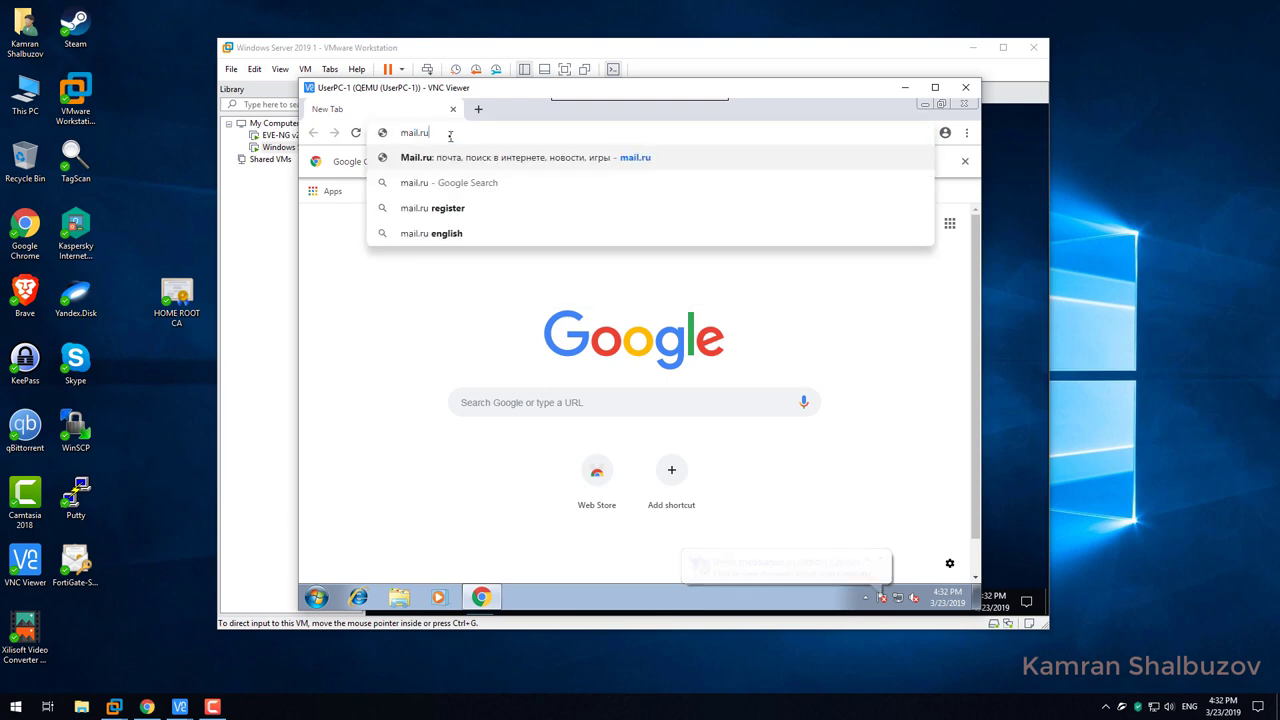
pyautogui.press('Return')
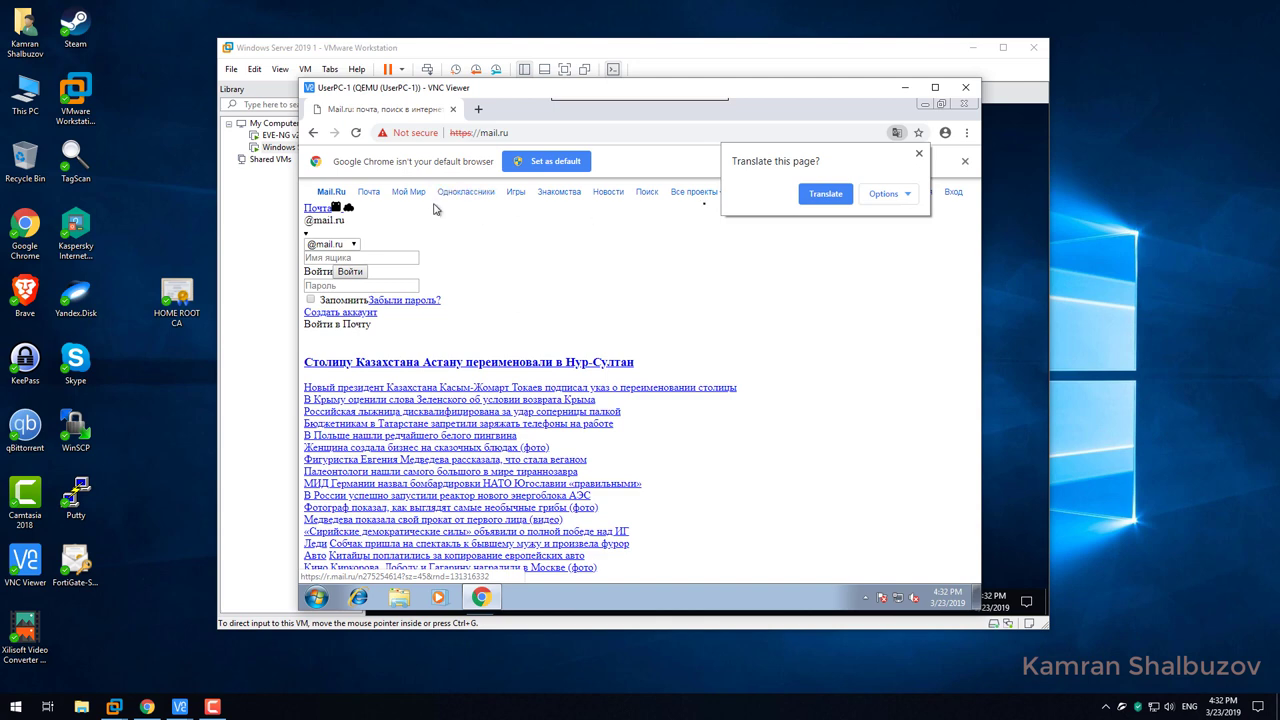
pyautogui.click(918, 155)
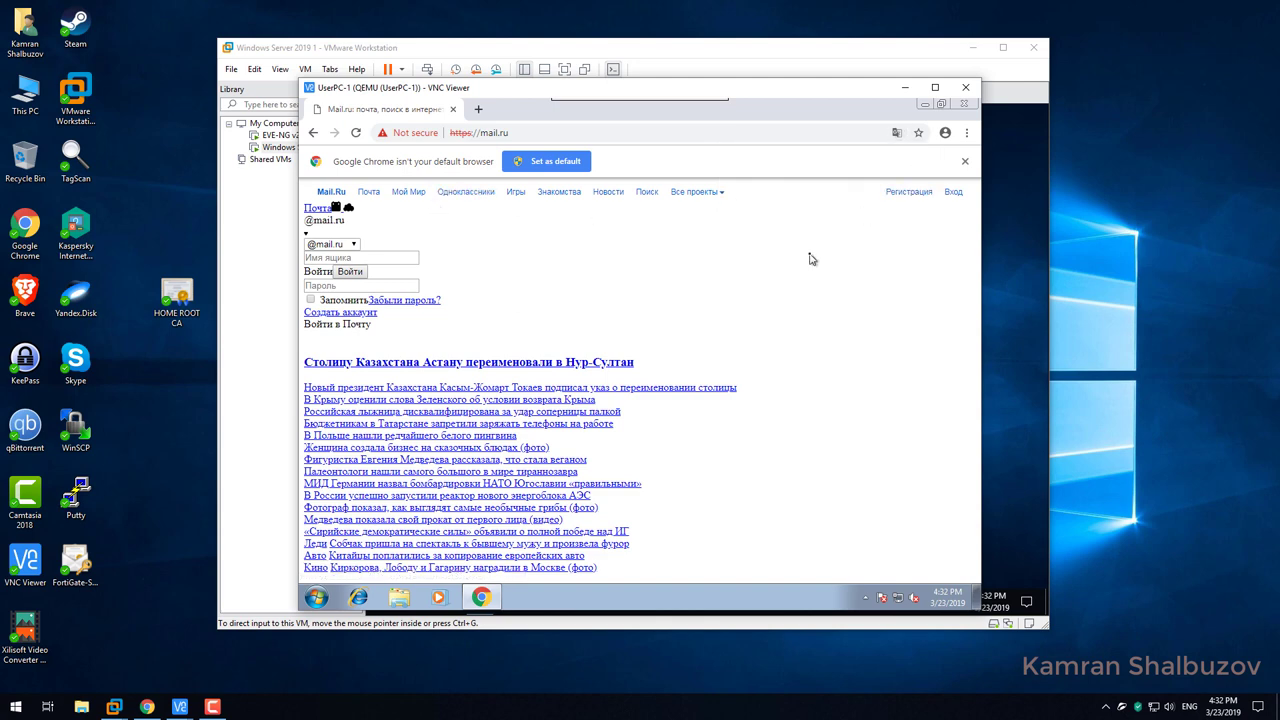
pyautogui.press('F12')
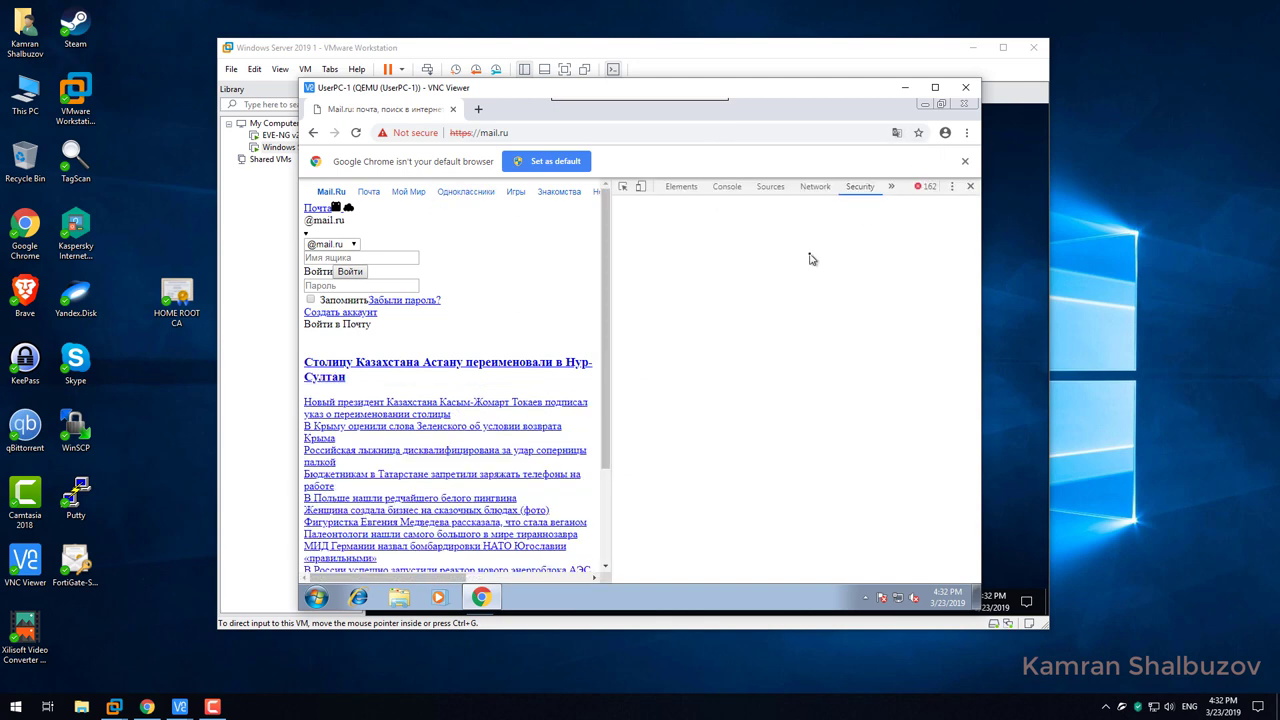
# Check the certification path, highlighting home-AD1-CA's untrusted status, then close the viewer and Chrome.
pyautogui.click(805, 339)
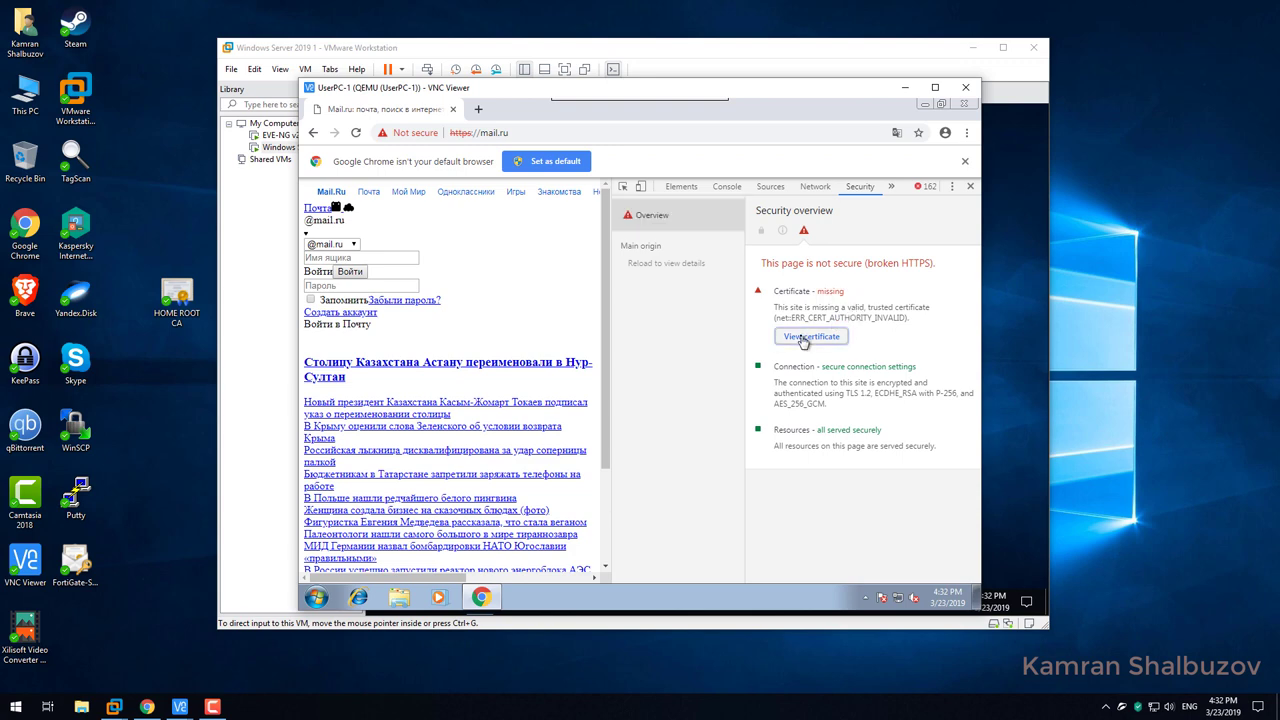
pyautogui.click(407, 135)
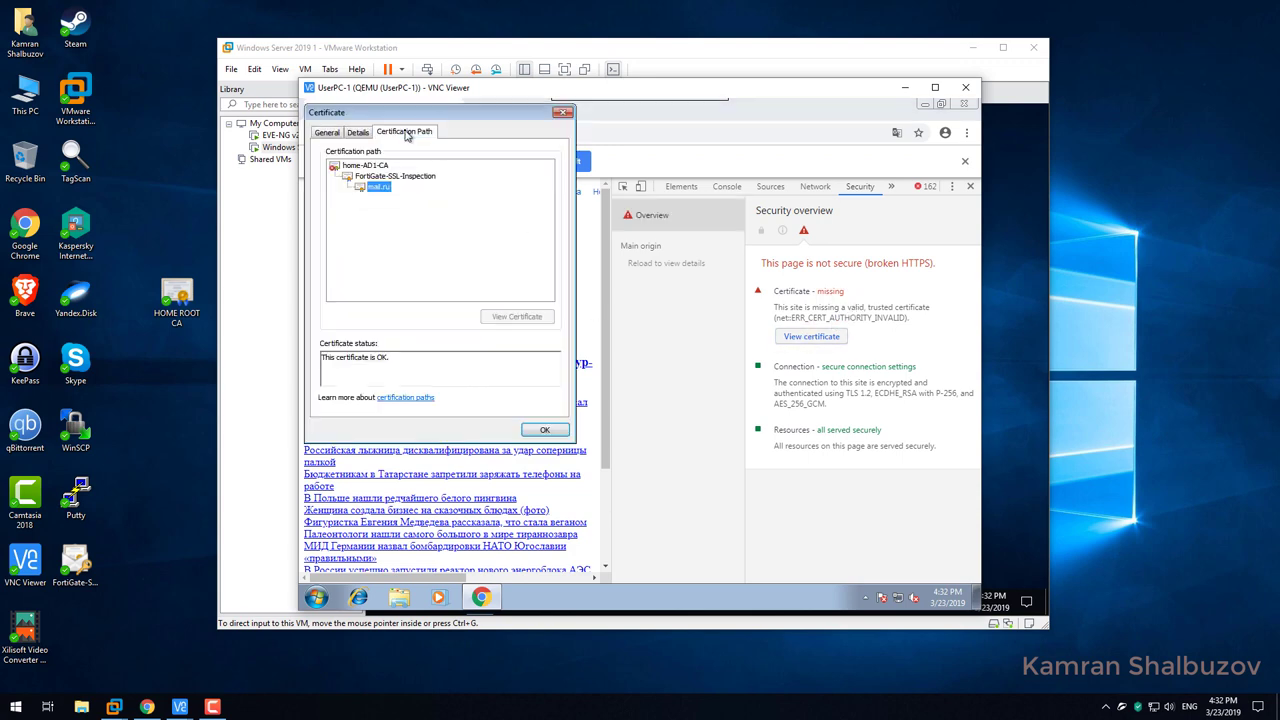
pyautogui.click(368, 165)
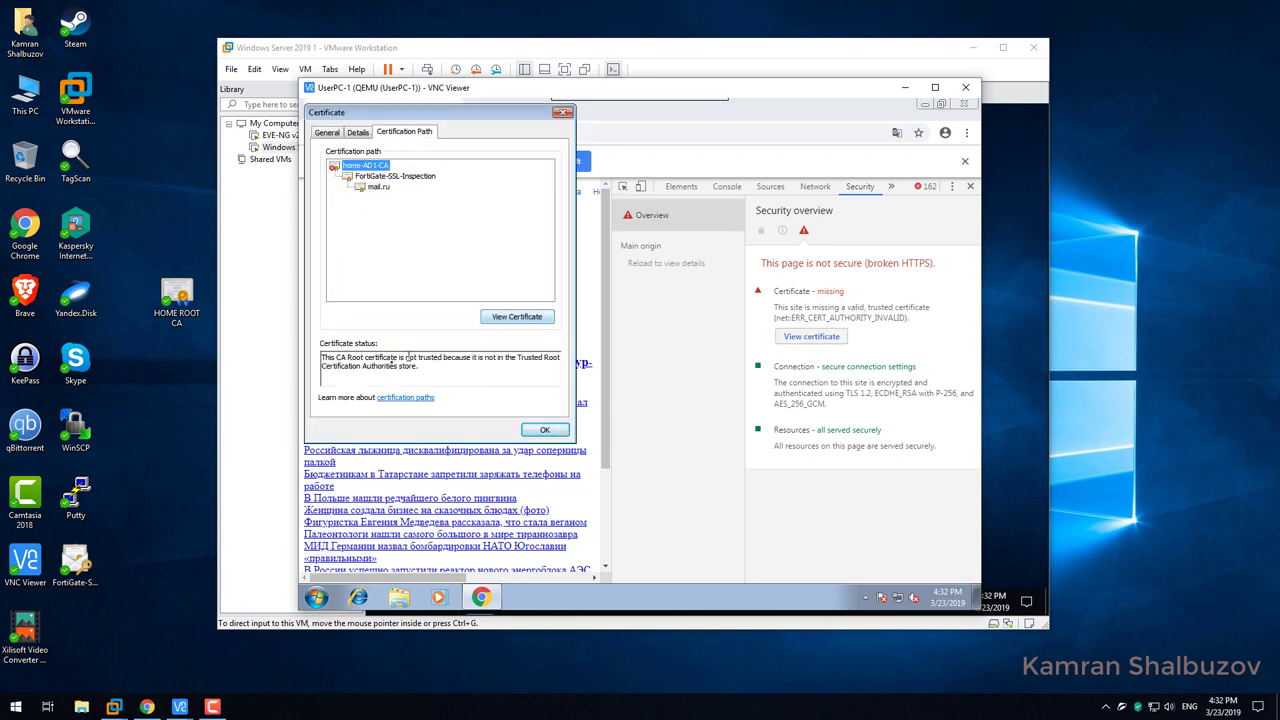
pyautogui.moveTo(380, 358); pyautogui.dragTo(425, 366)
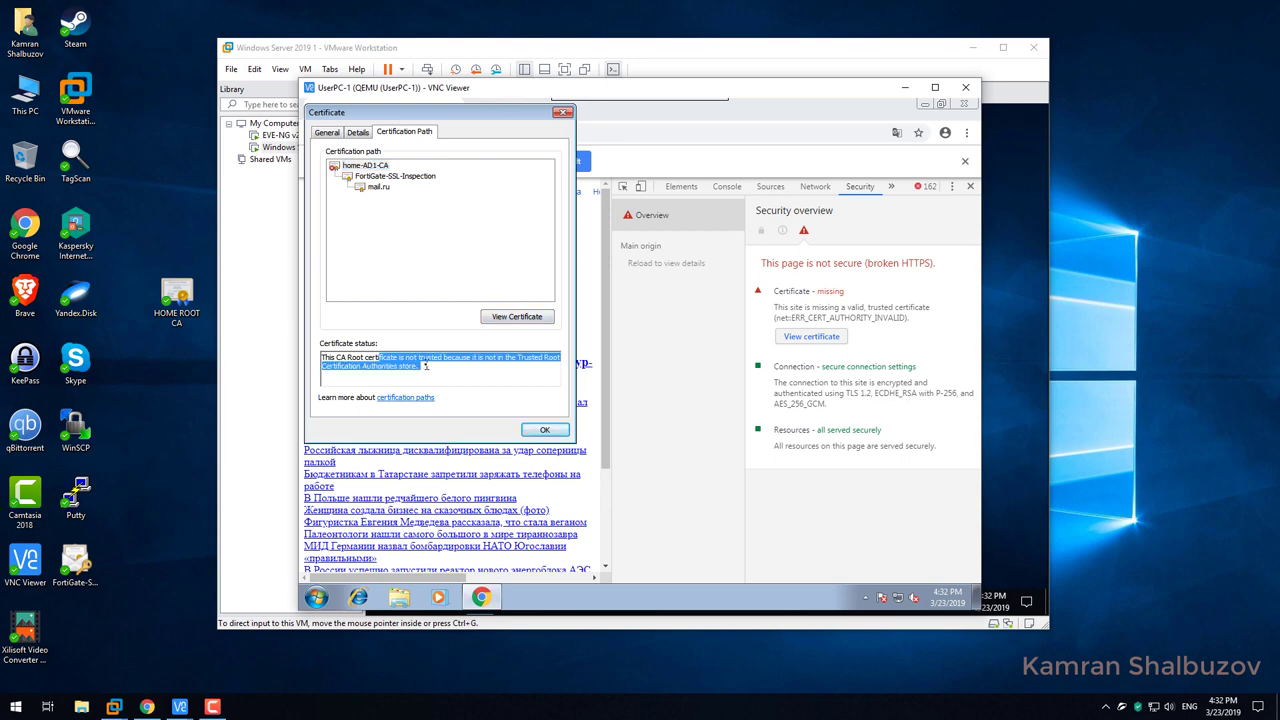
pyautogui.click(535, 431)
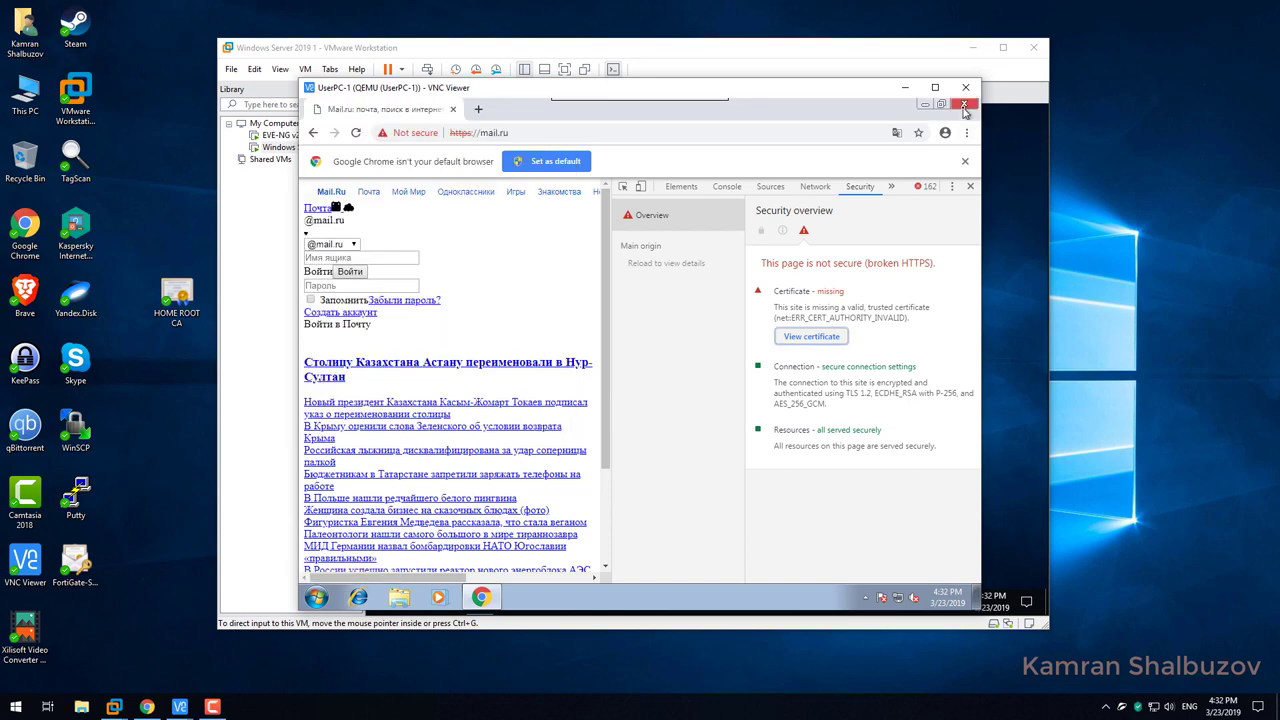
pyautogui.click(964, 105)
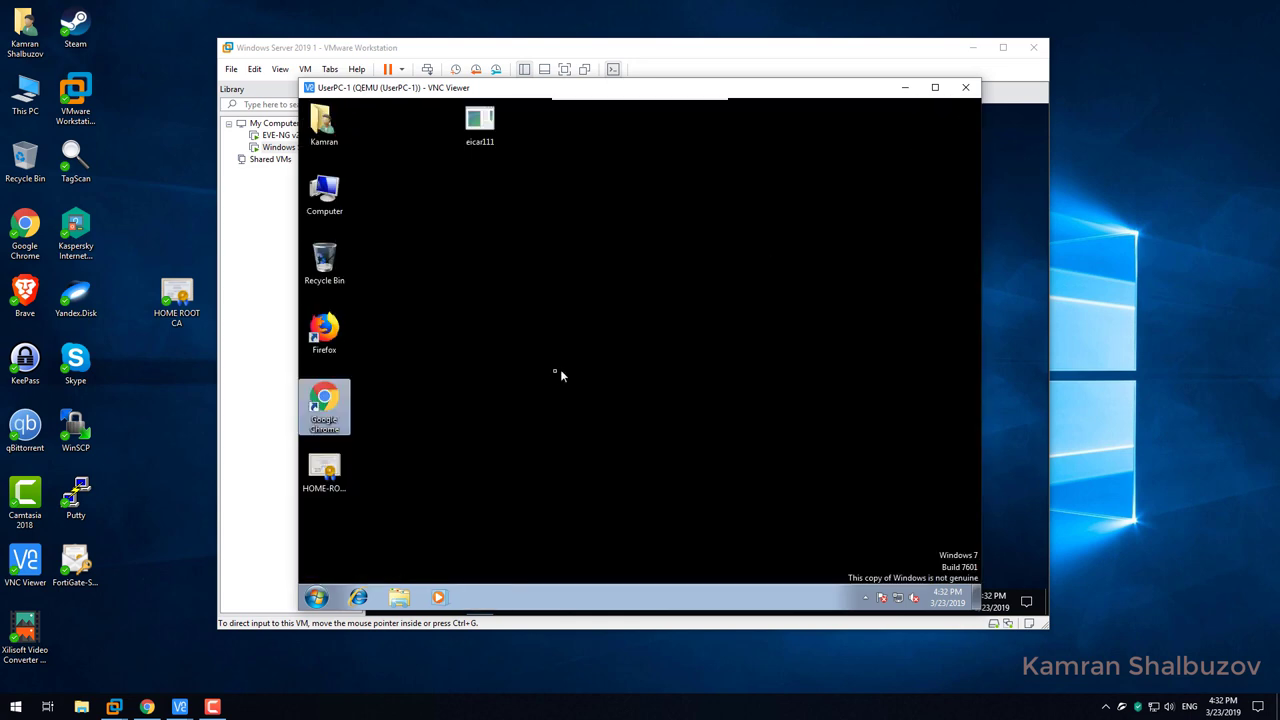
# Launch Firefox, decline the default-browser prompt, and open View Certificates under Privacy & Security.
pyautogui.doubleClick(324, 332)
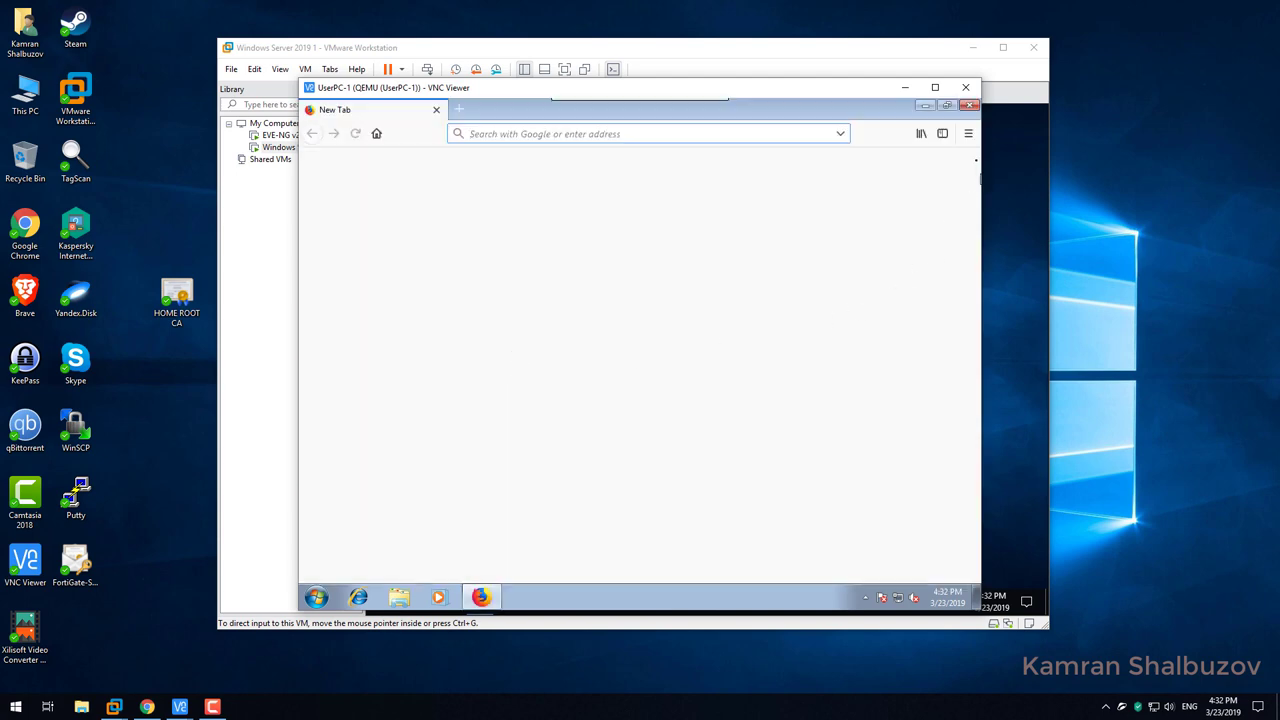
pyautogui.click(968, 135)
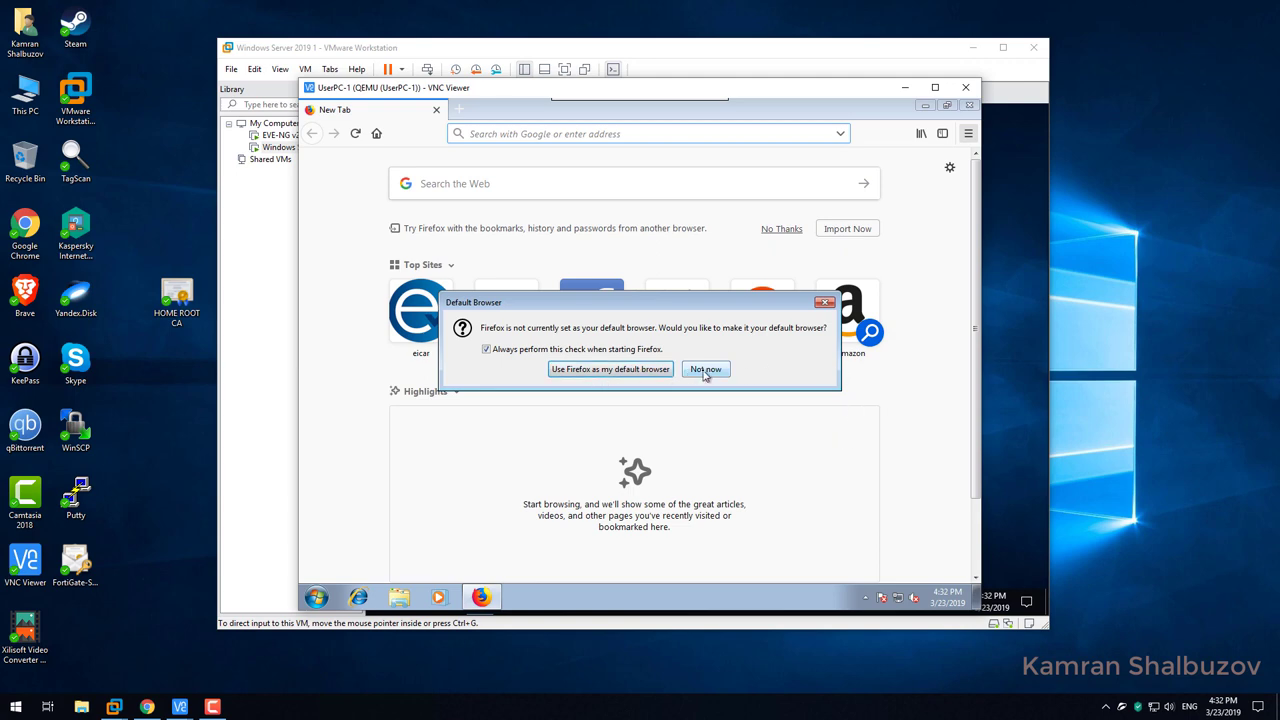
pyautogui.click(705, 370)
pyautogui.click(968, 133)
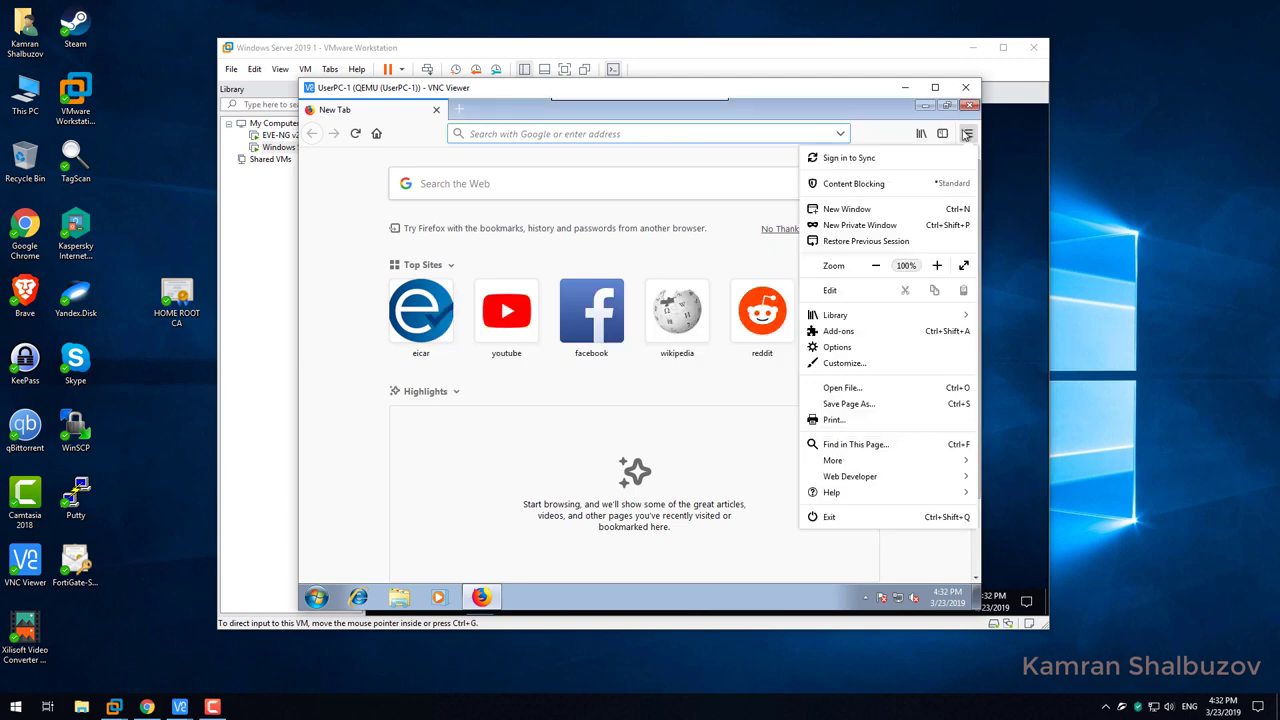
pyautogui.click(848, 348)
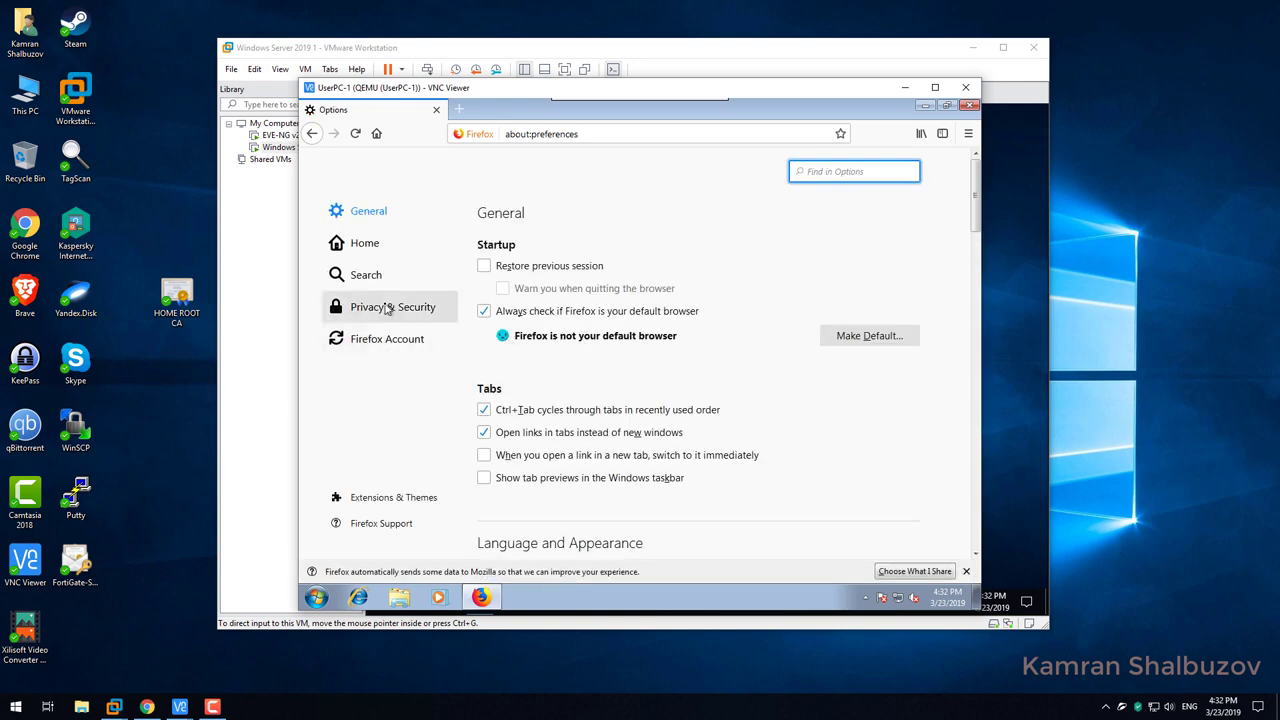
pyautogui.click(389, 310)
pyautogui.scroll(-15, 630, 370)
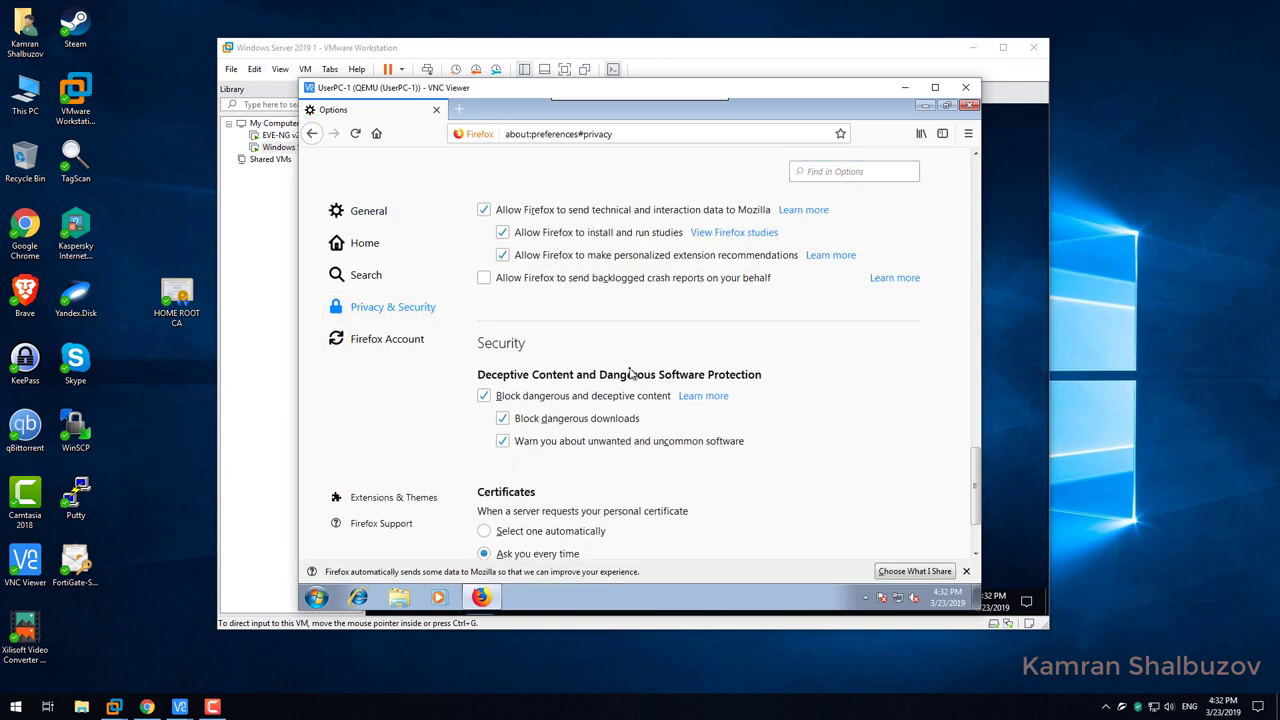
pyautogui.scroll(-2, 630, 372)
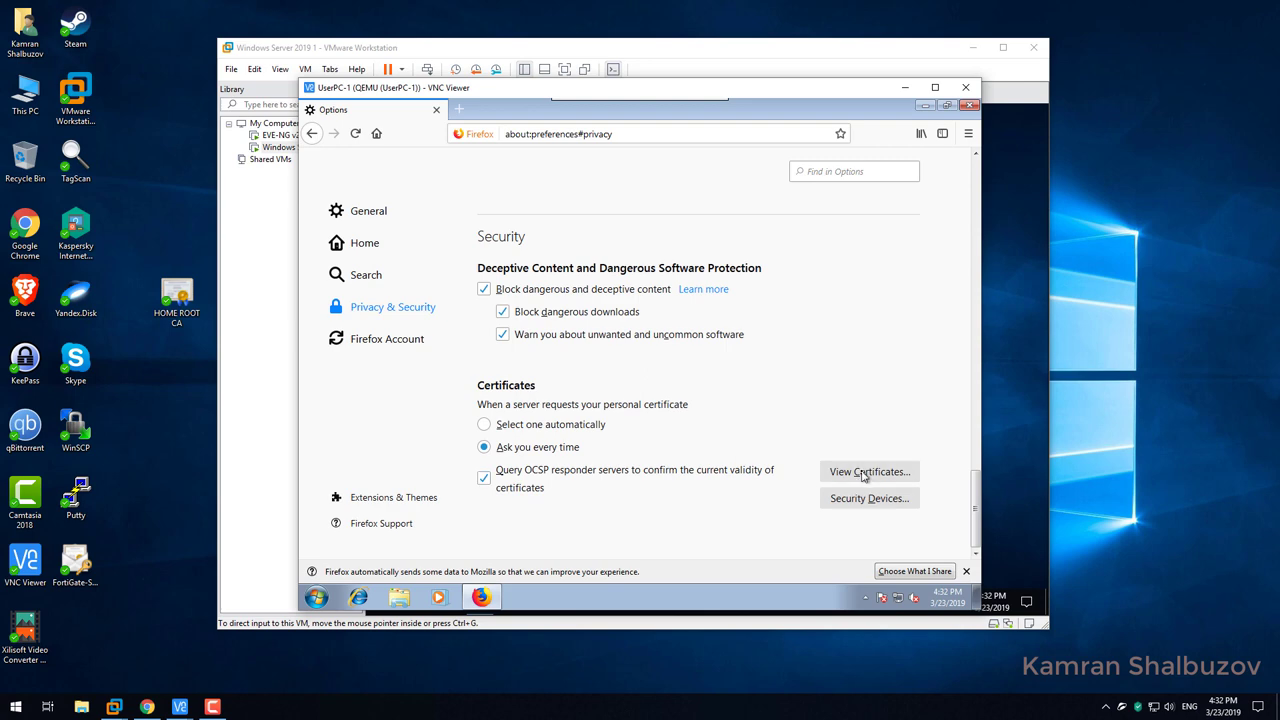
pyautogui.click(865, 472)
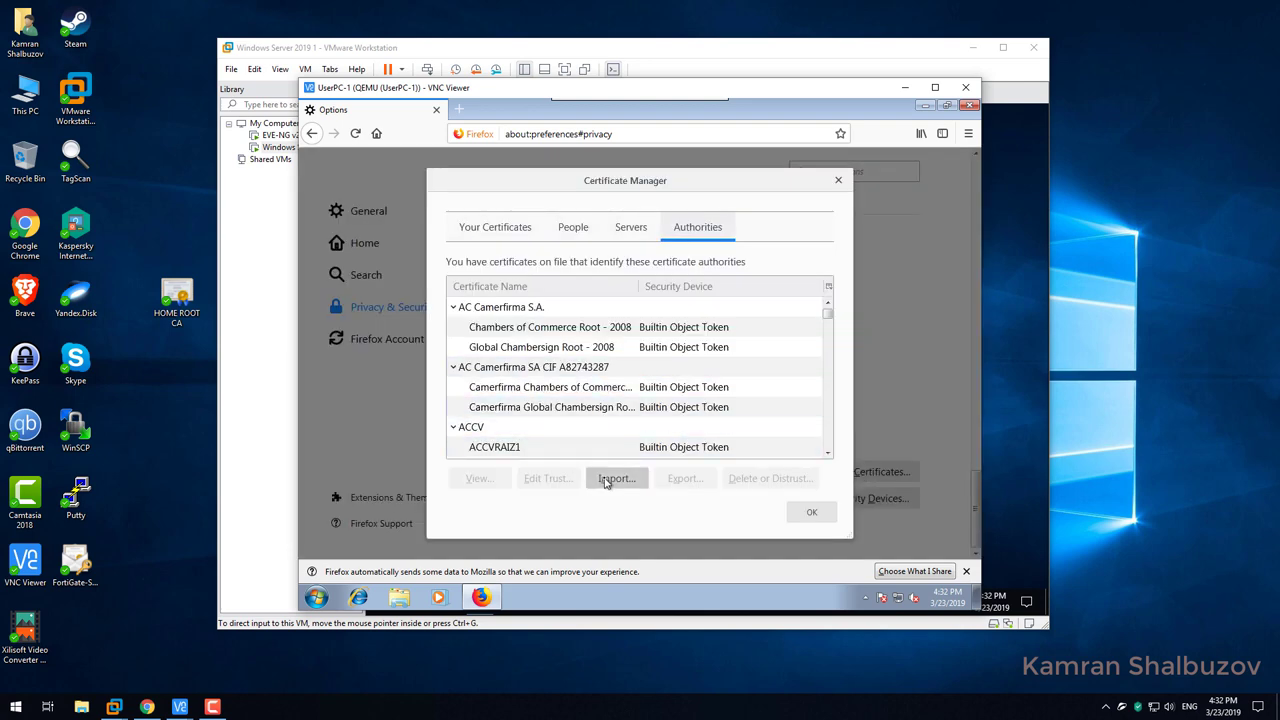
# Import HOME-ROOT-CA from the Desktop into Authorities, trusting it to identify websites.
pyautogui.click(614, 478)
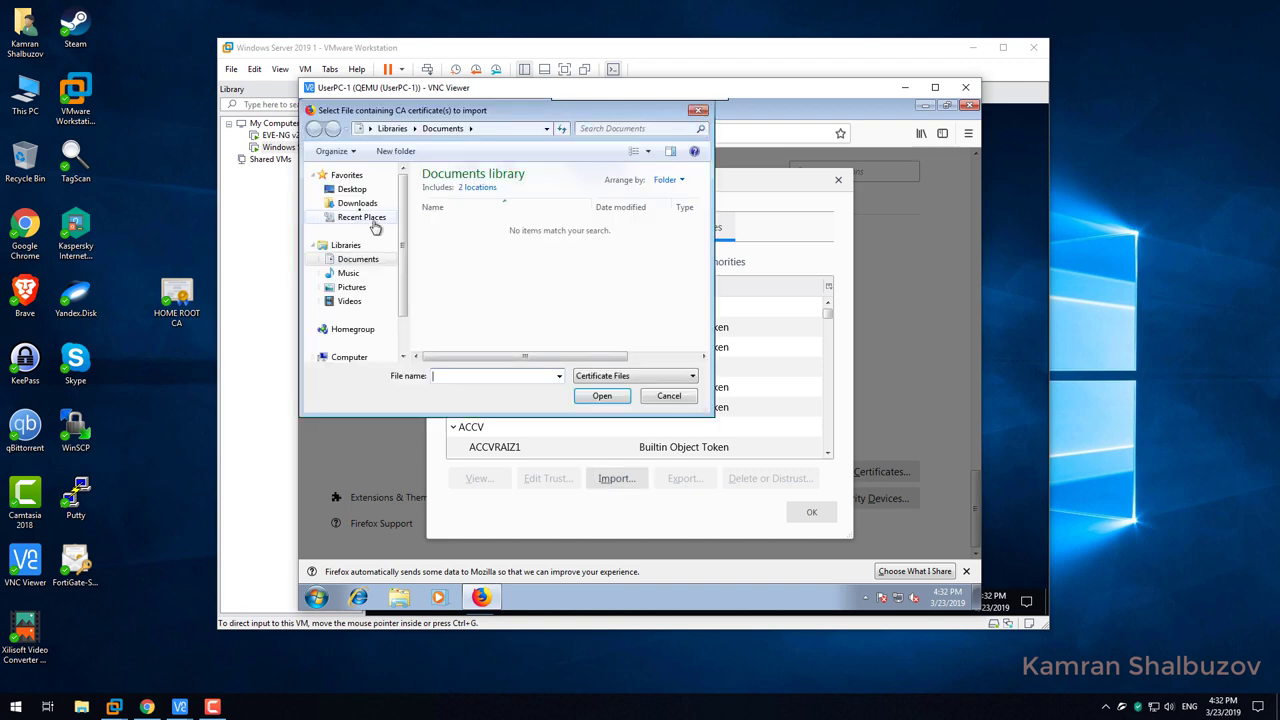
pyautogui.click(350, 190)
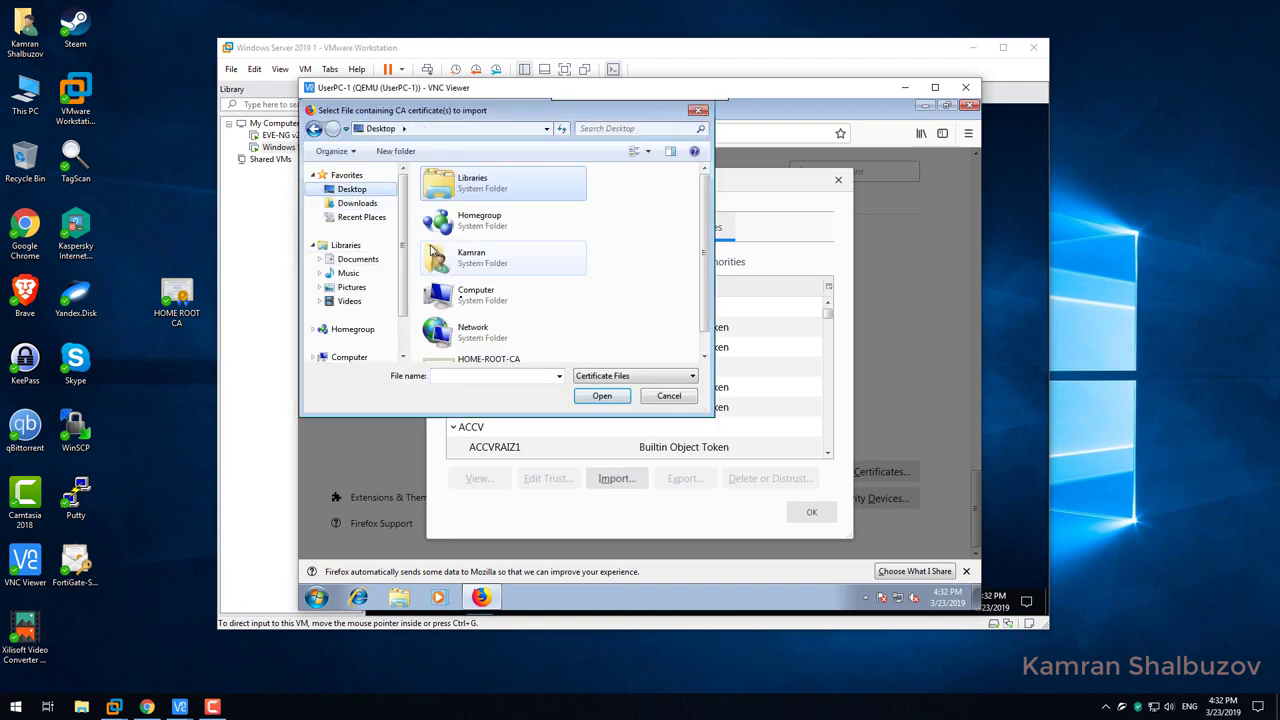
pyautogui.click(483, 358)
pyautogui.click(597, 396)
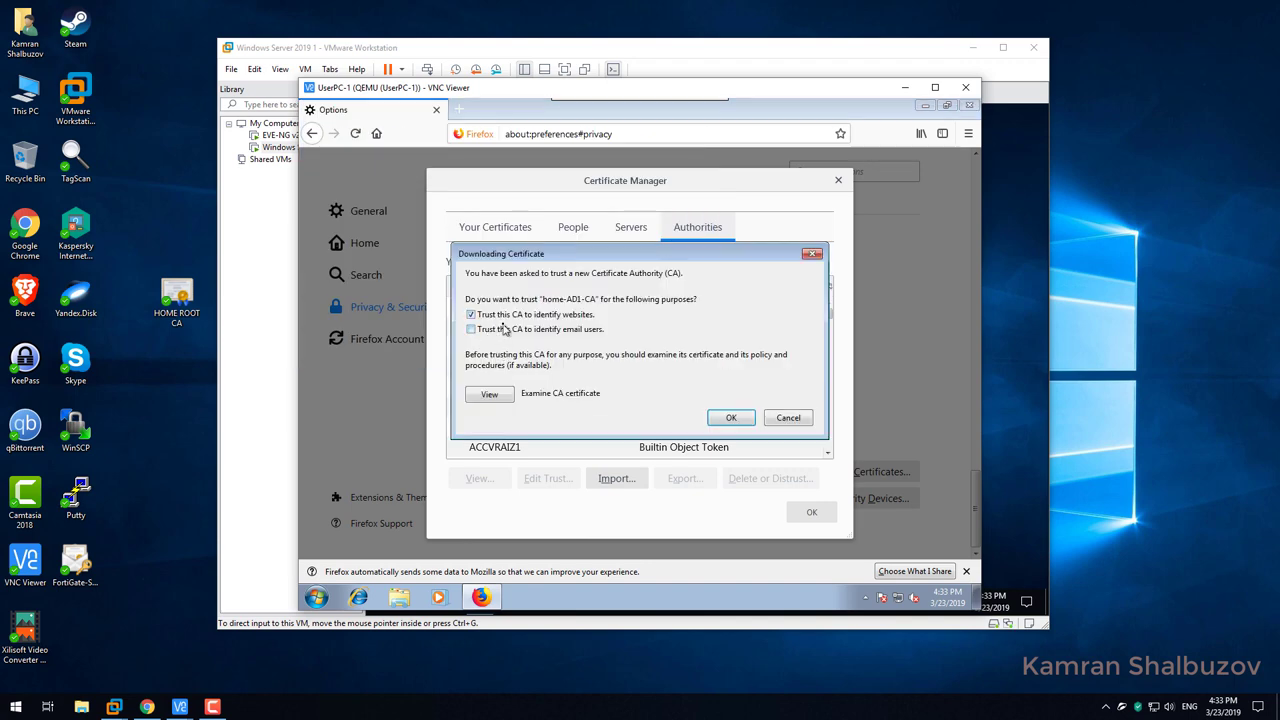
pyautogui.click(731, 417)
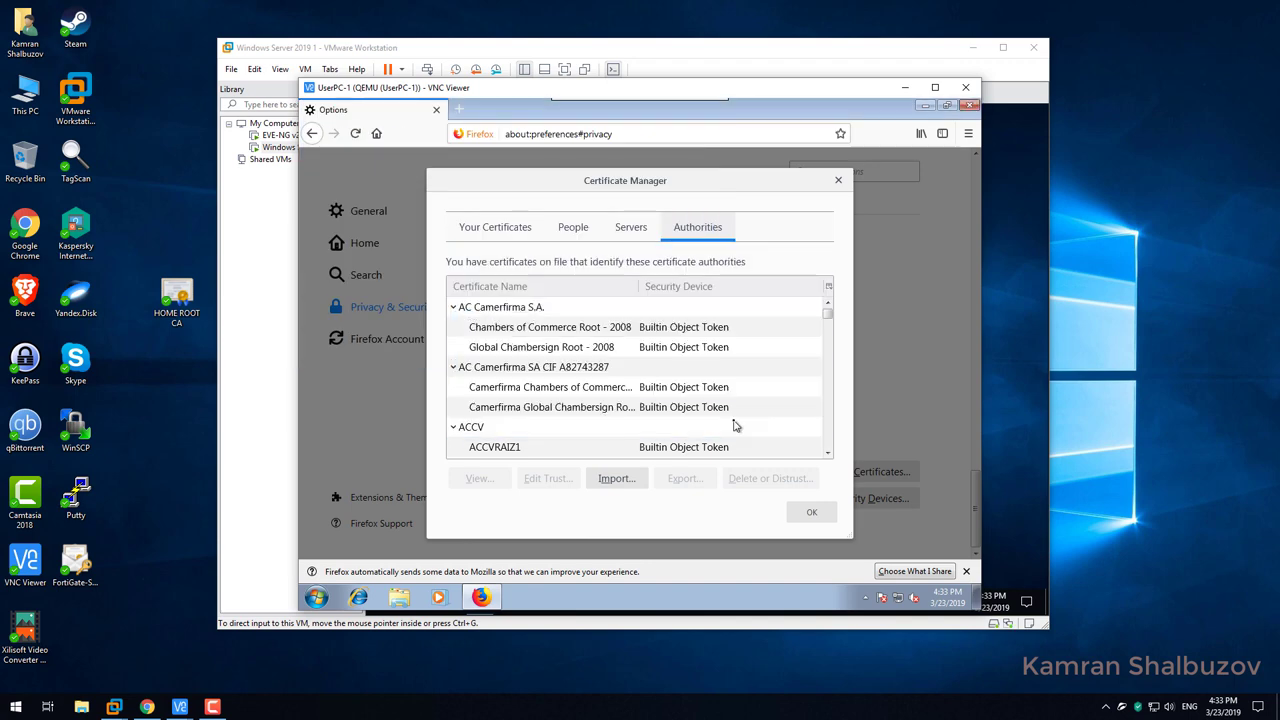
pyautogui.click(811, 512)
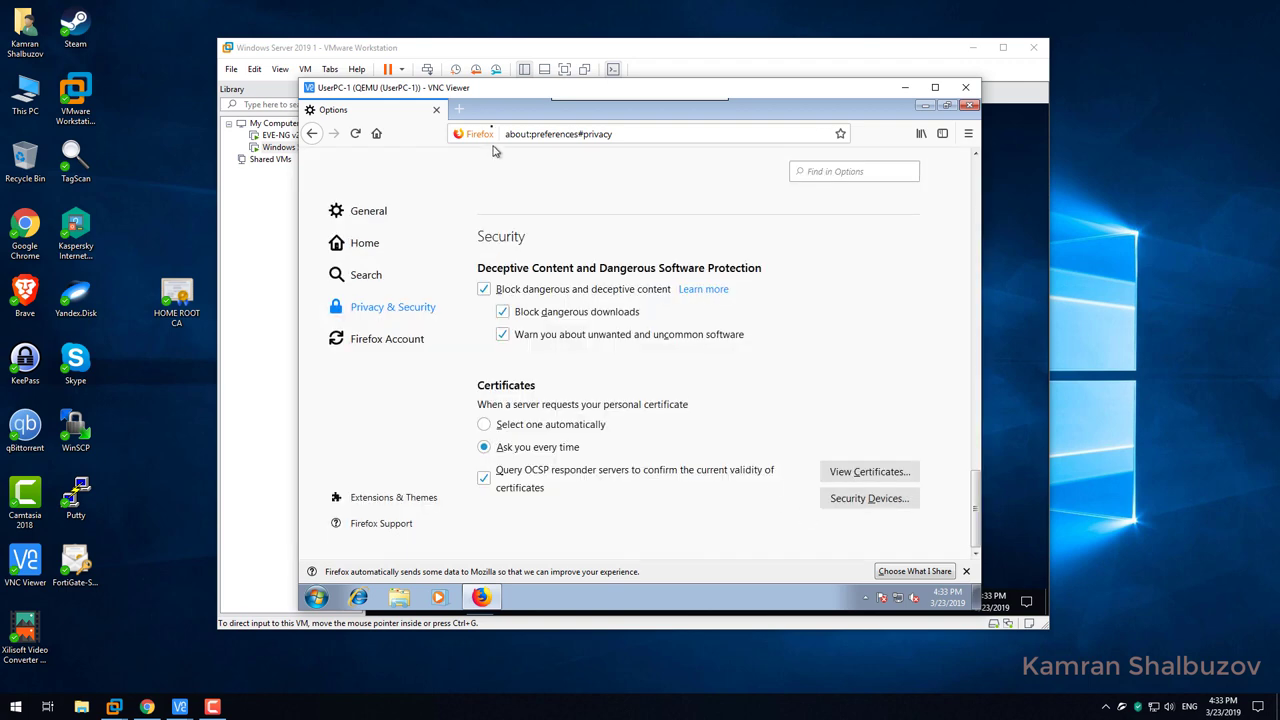
# Load mail.ru in a new Firefox tab and proceed past the certificate warning.
pyautogui.click(457, 110)
pyautogui.click(436, 110)
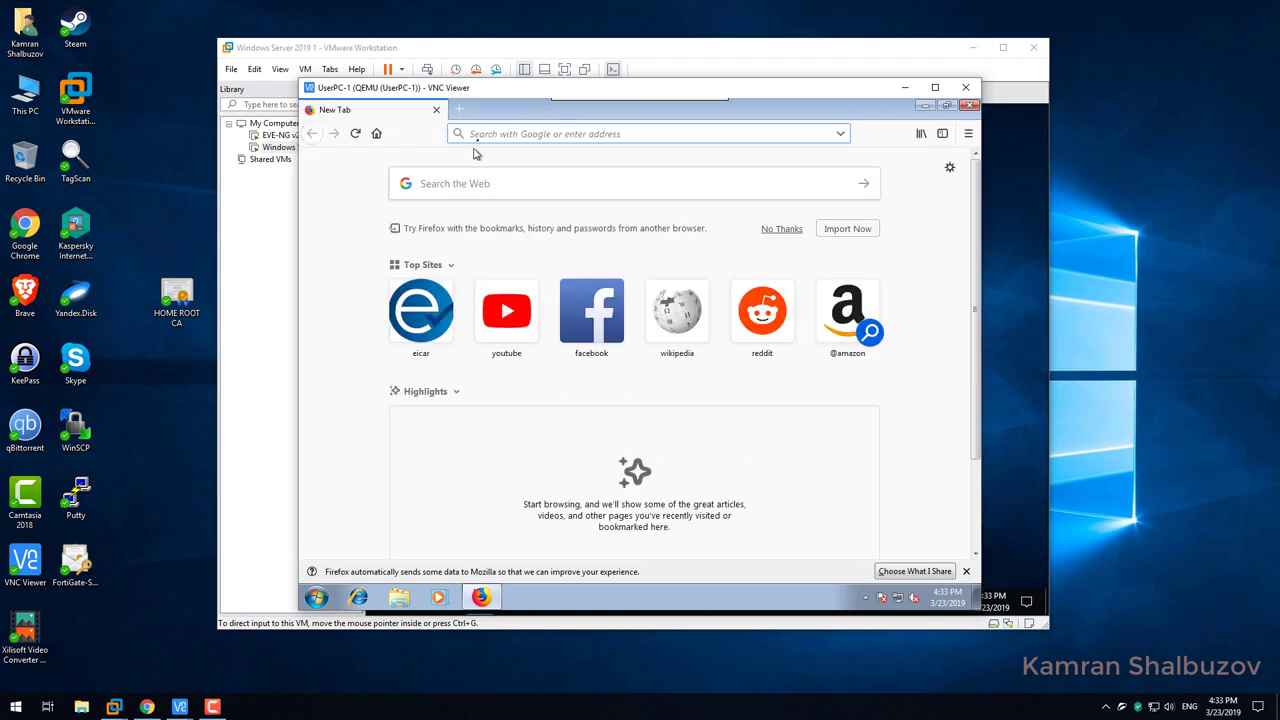
pyautogui.write('mail.ru')
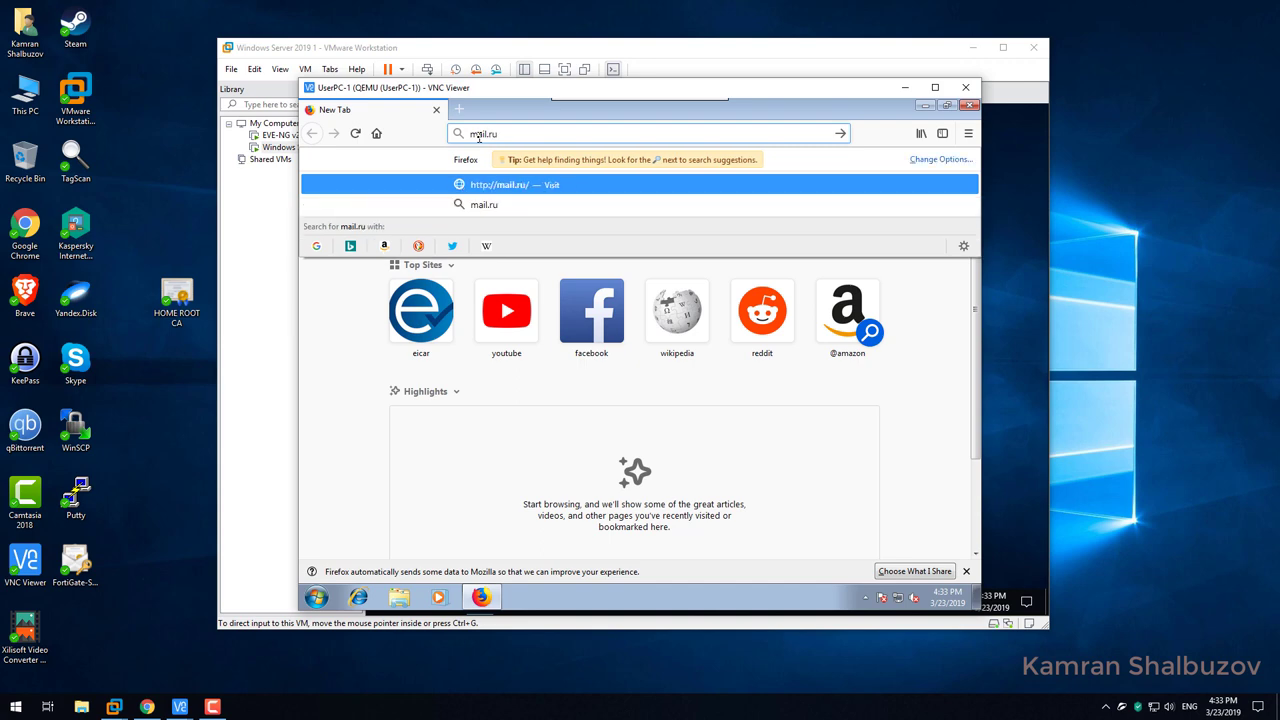
pyautogui.press('Return')
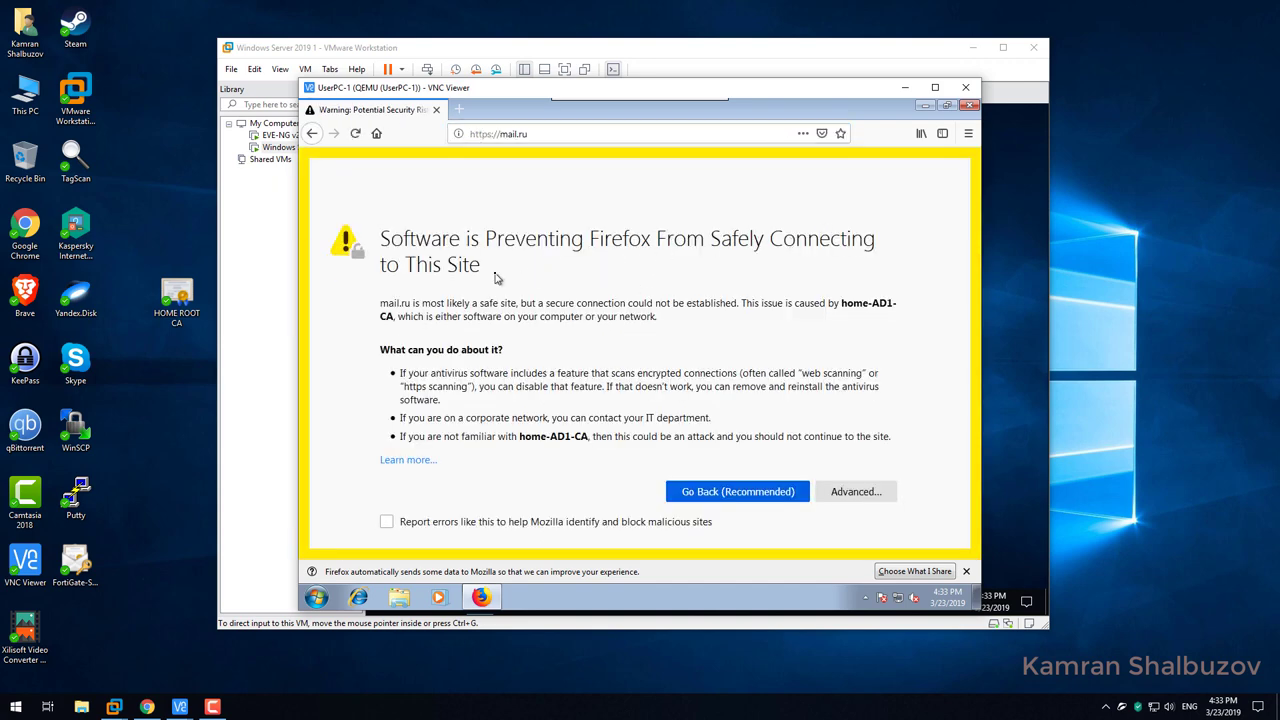
pyautogui.click(862, 491)
pyautogui.scroll(-5, 641, 417)
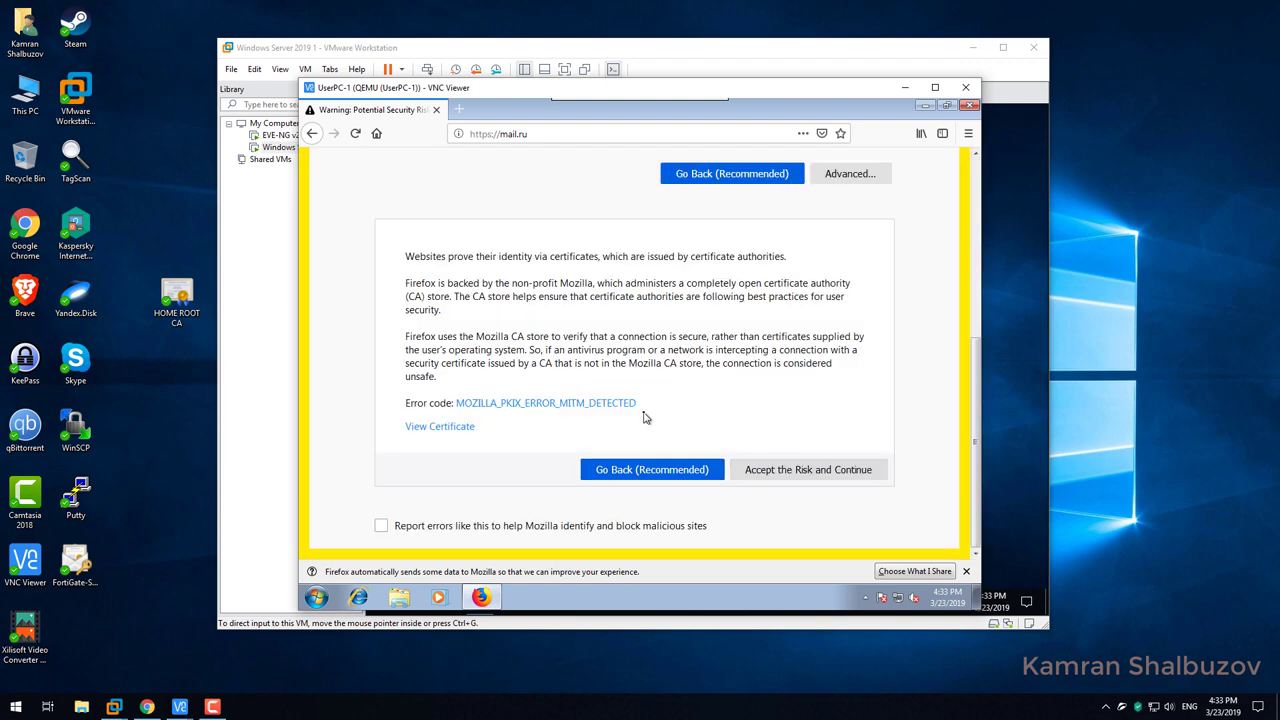
pyautogui.scroll(3, 645, 417)
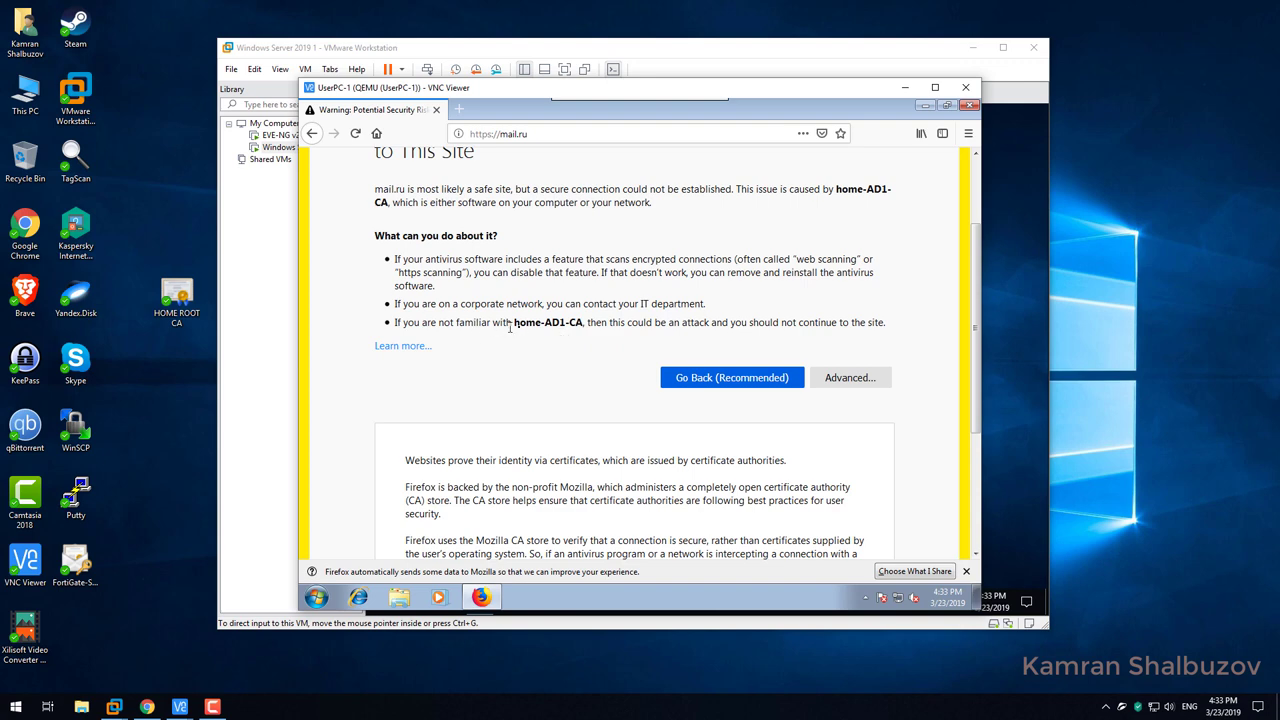
pyautogui.scroll(-3, 513, 330)
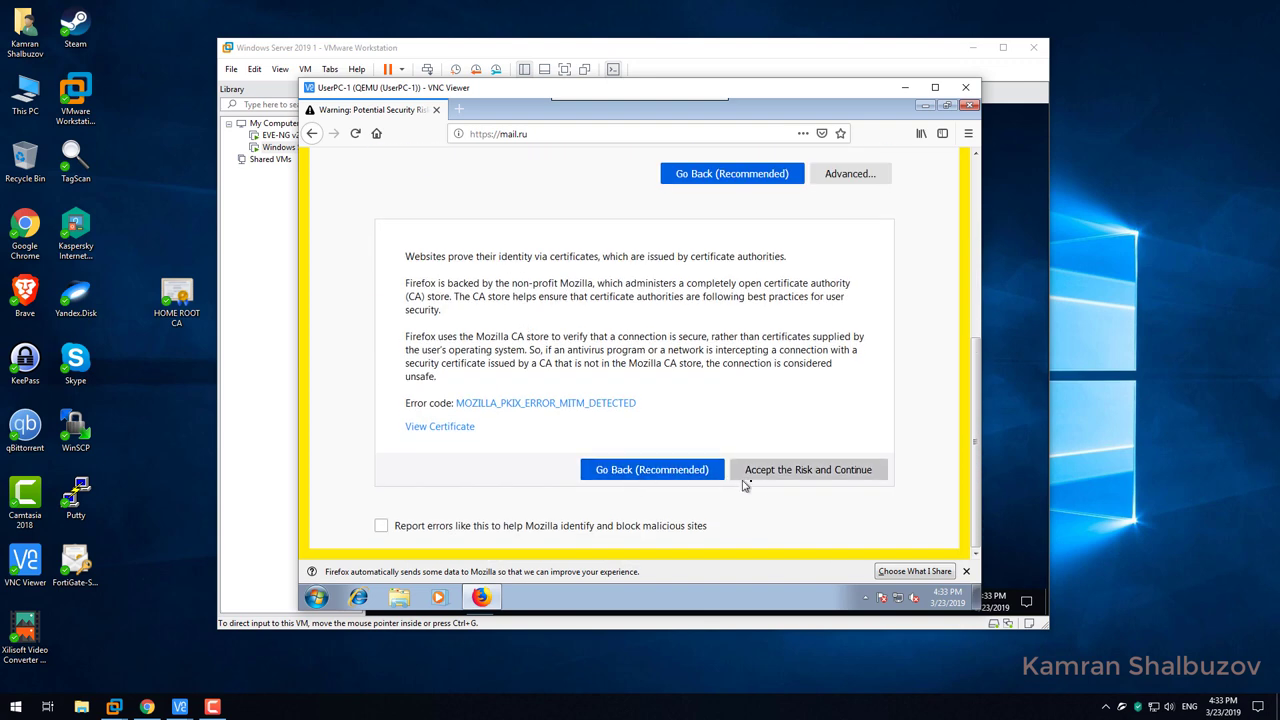
pyautogui.click(768, 474)
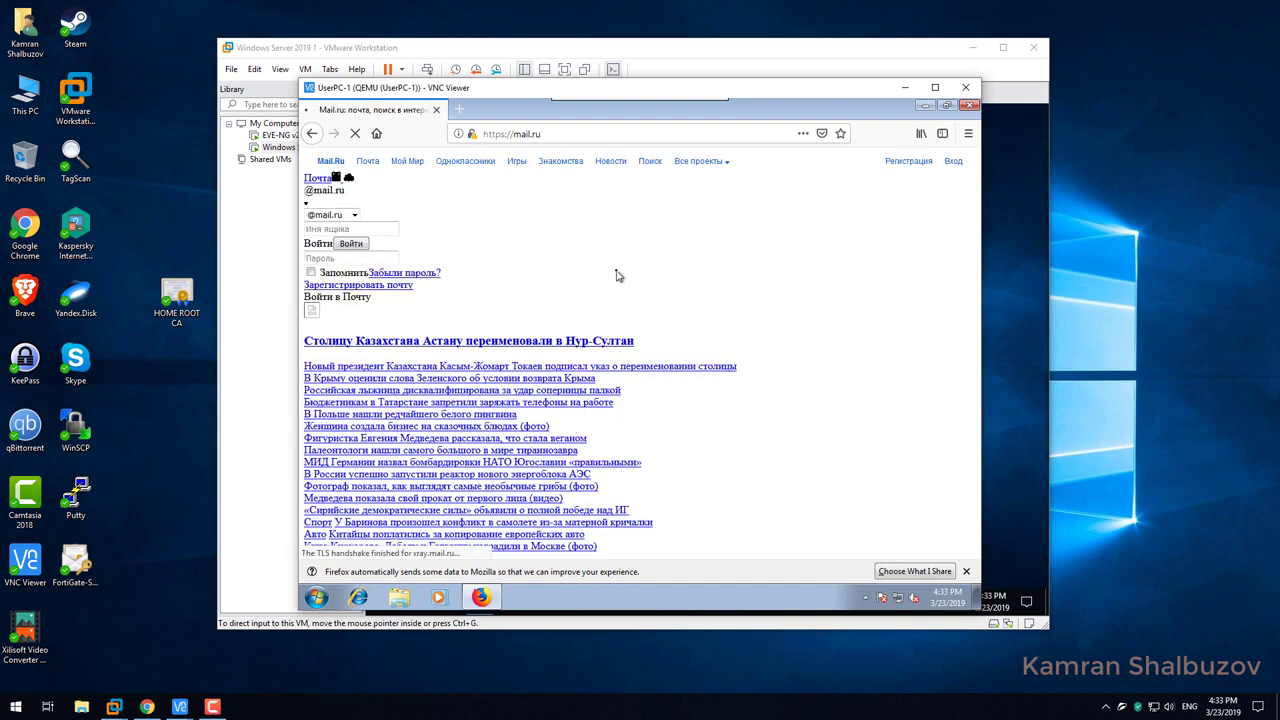
# View mail.ru's certificate issued by FortiGate-SSL-Inspection, then close all dialogs and Firefox.
pyautogui.click(472, 134)
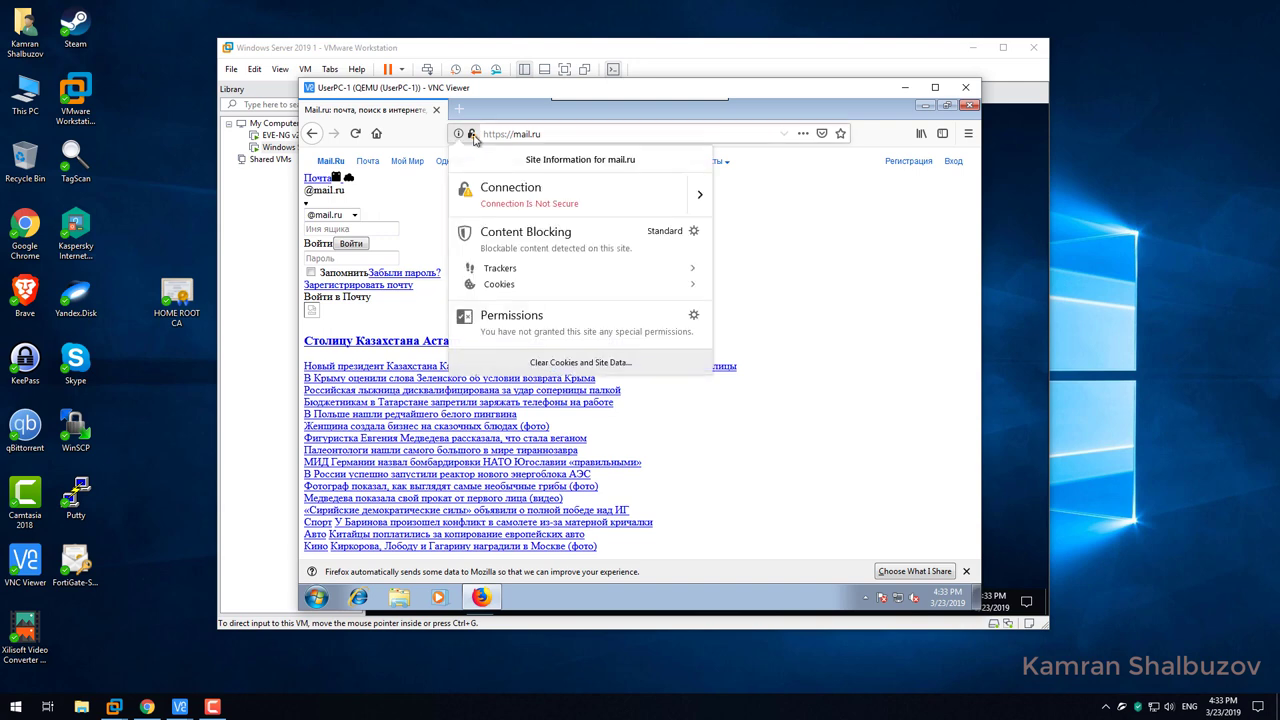
pyautogui.click(697, 197)
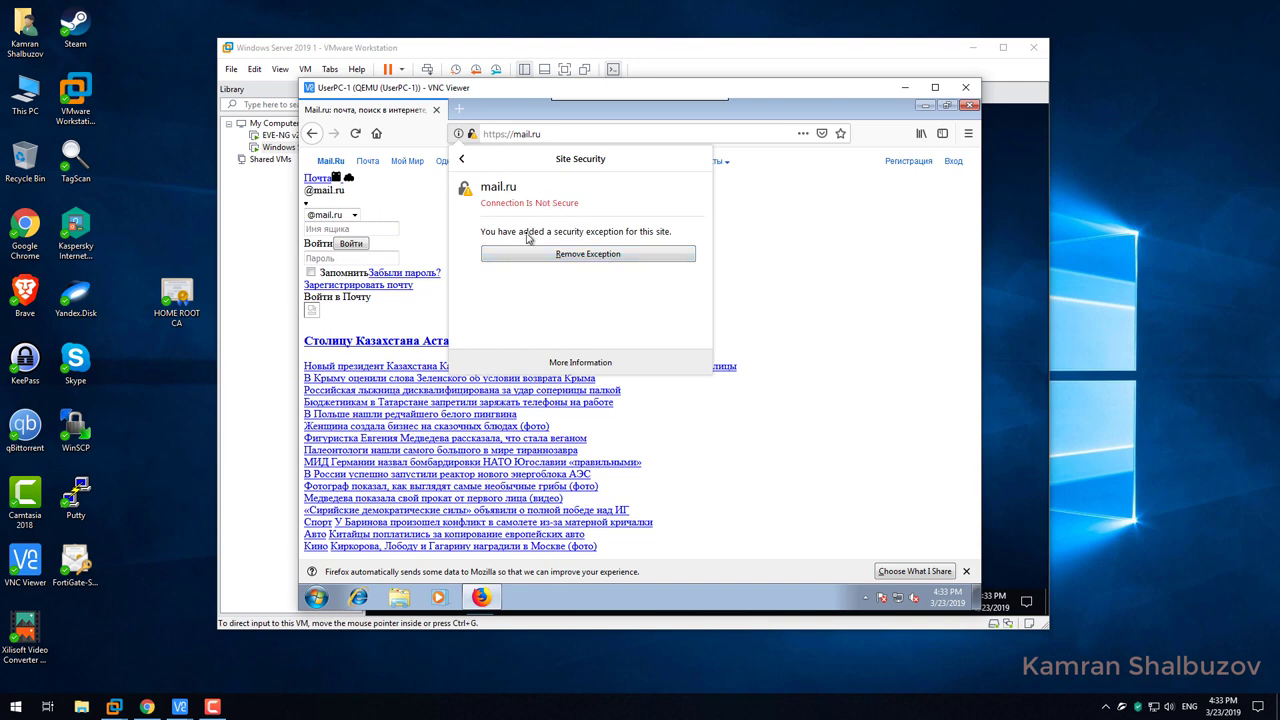
pyautogui.click(561, 364)
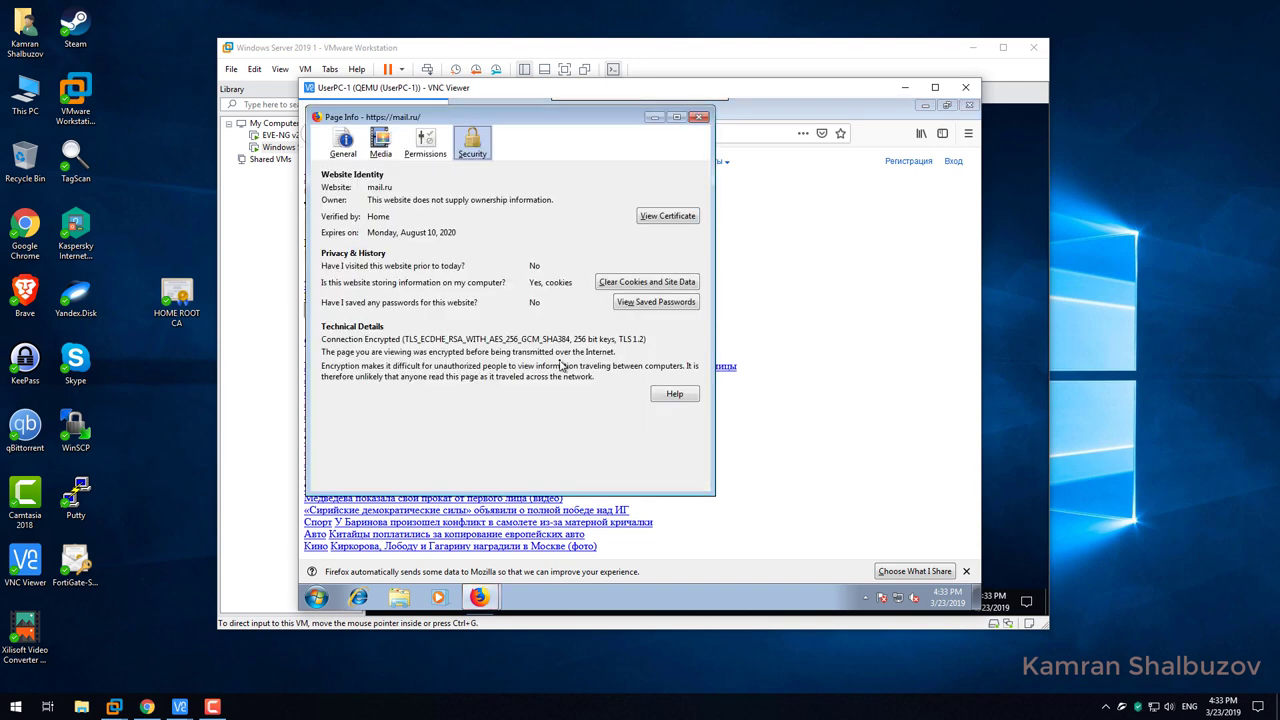
pyautogui.click(668, 216)
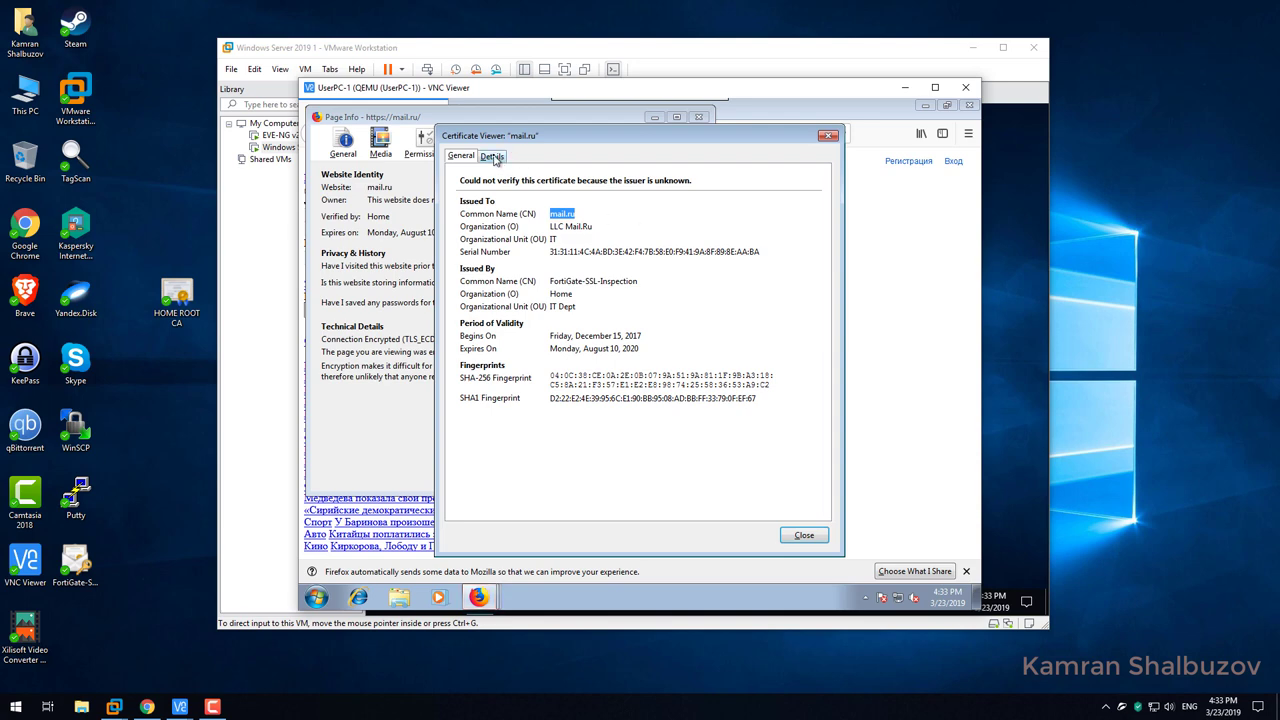
pyautogui.click(492, 157)
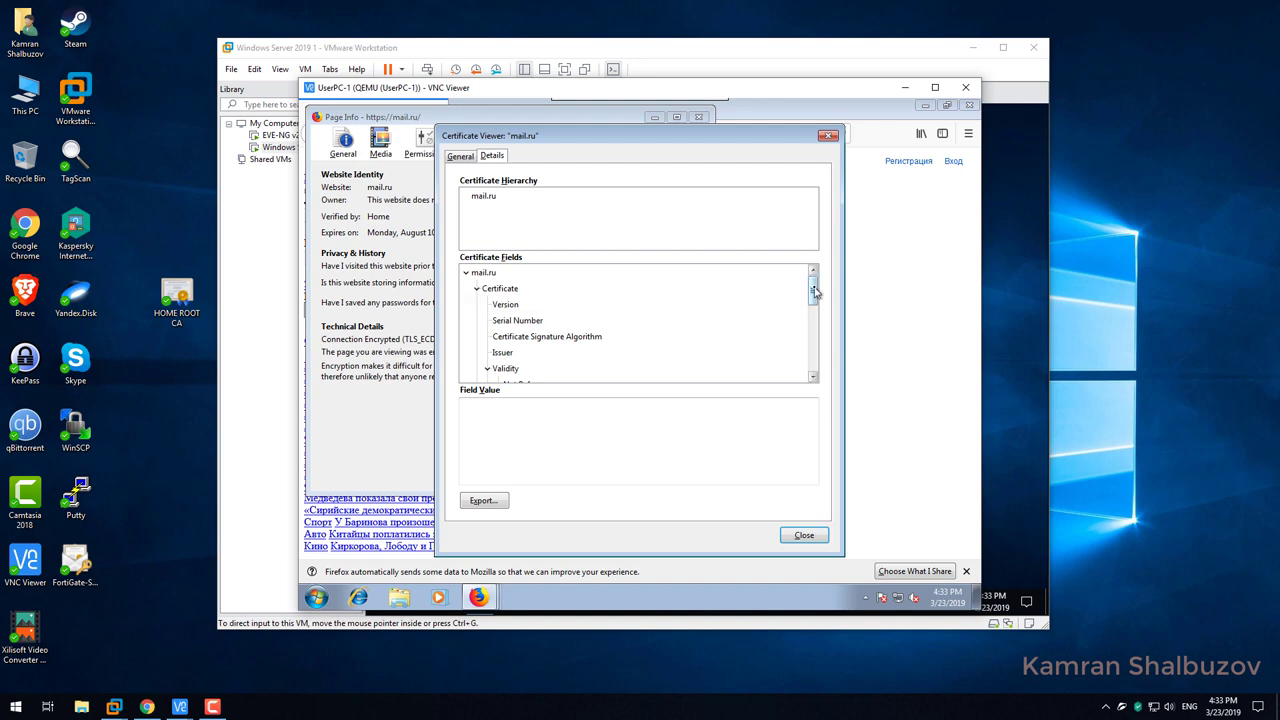
pyautogui.moveTo(813, 287); pyautogui.dragTo(828, 390)
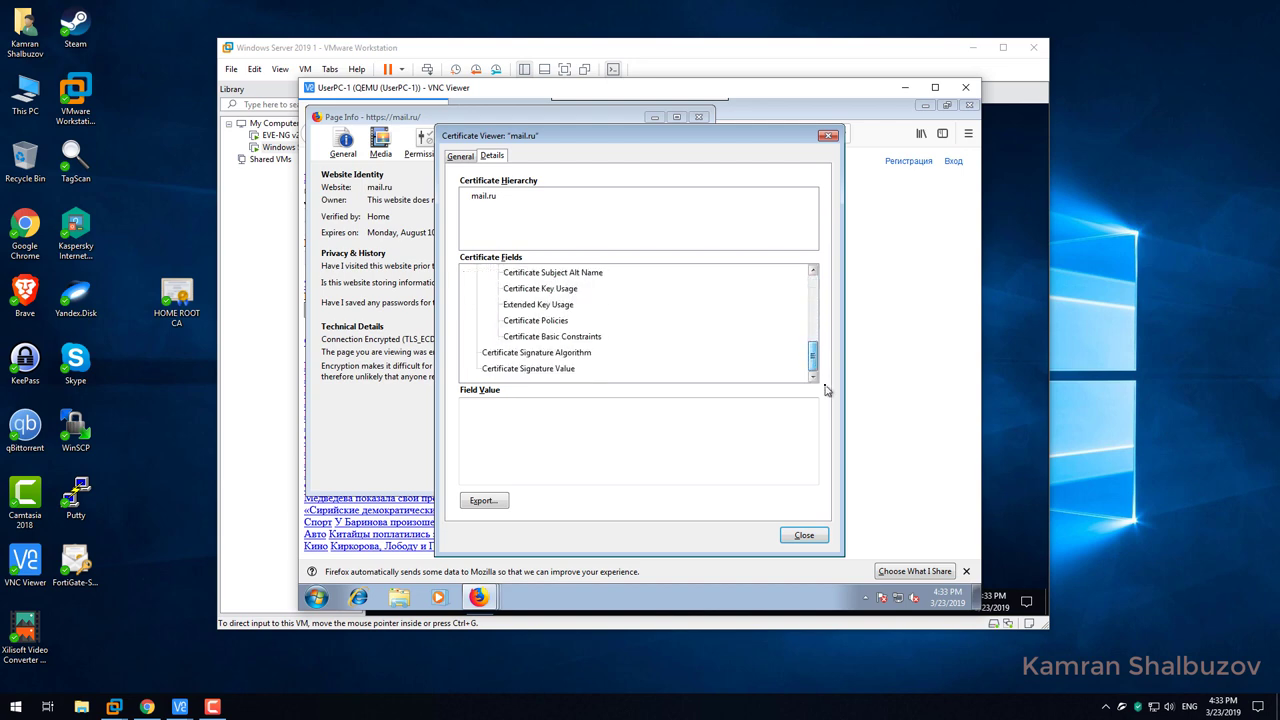
pyautogui.click(804, 535)
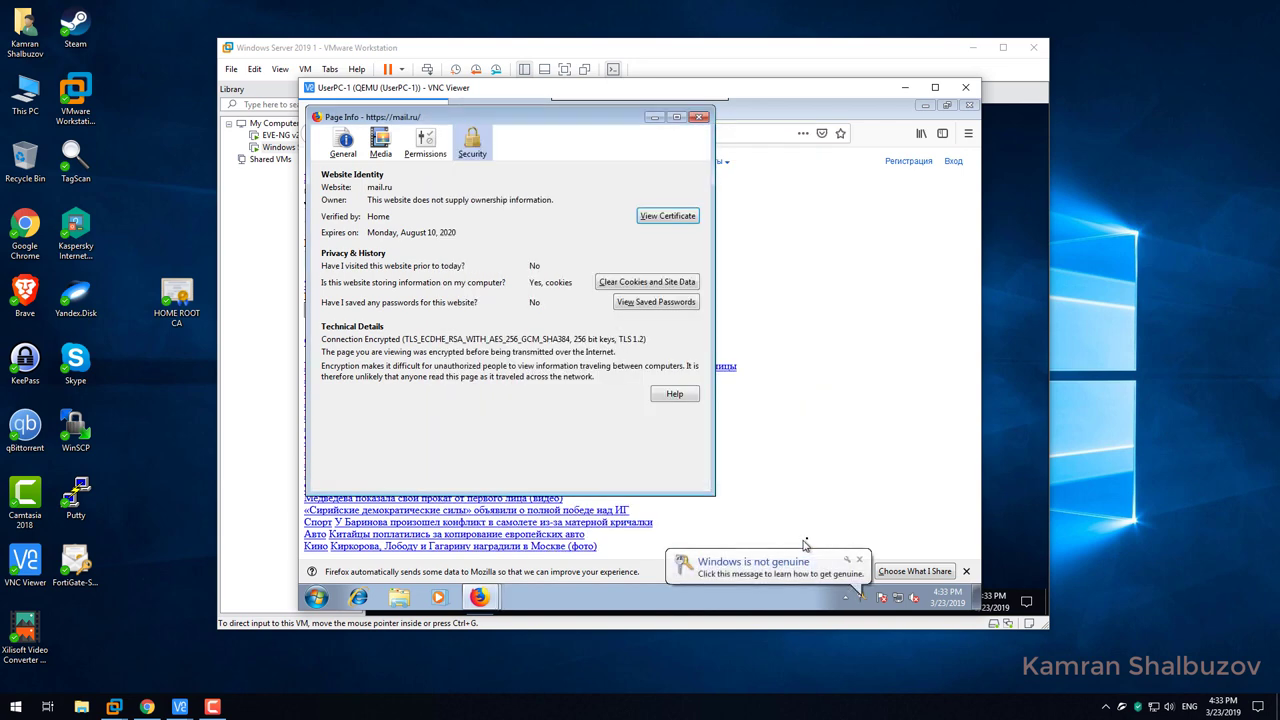
pyautogui.click(700, 117)
pyautogui.click(968, 104)
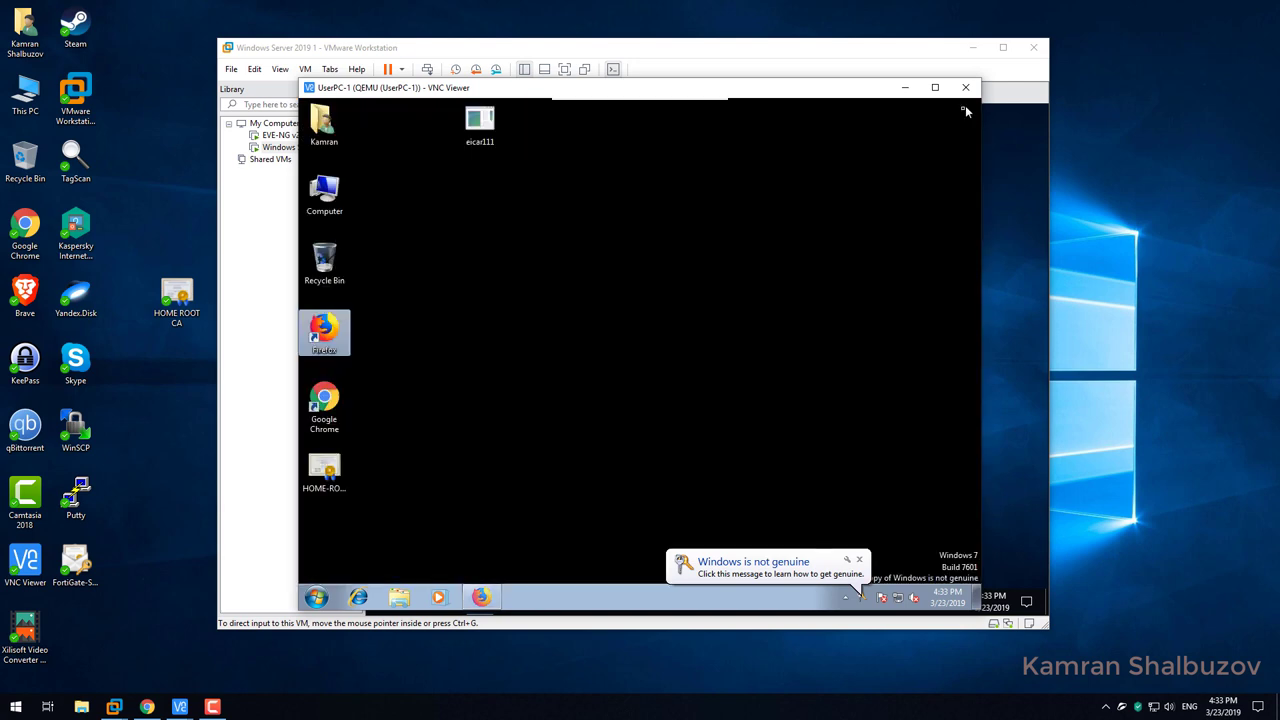
pyautogui.click(858, 559)
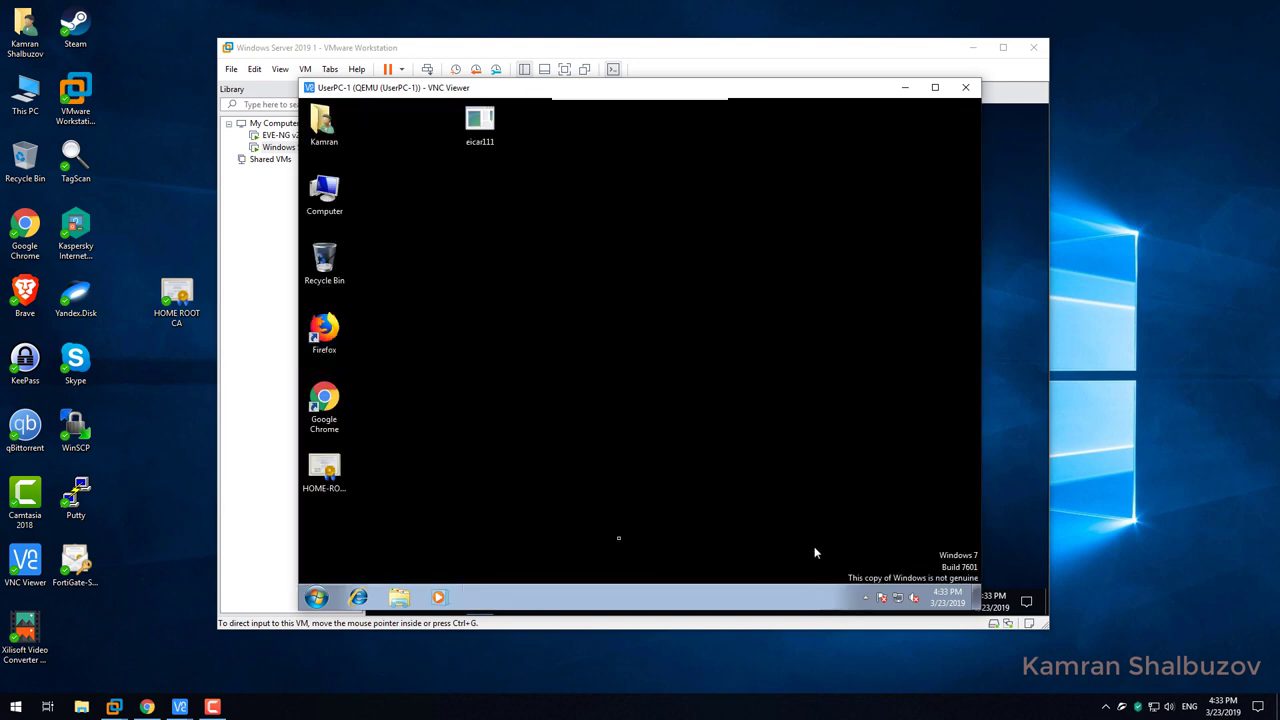
# Open HOME-ROOT-CA.cer, highlight its Certification Path status, select home-AD1-CA, and show Details.
pyautogui.doubleClick(330, 487)
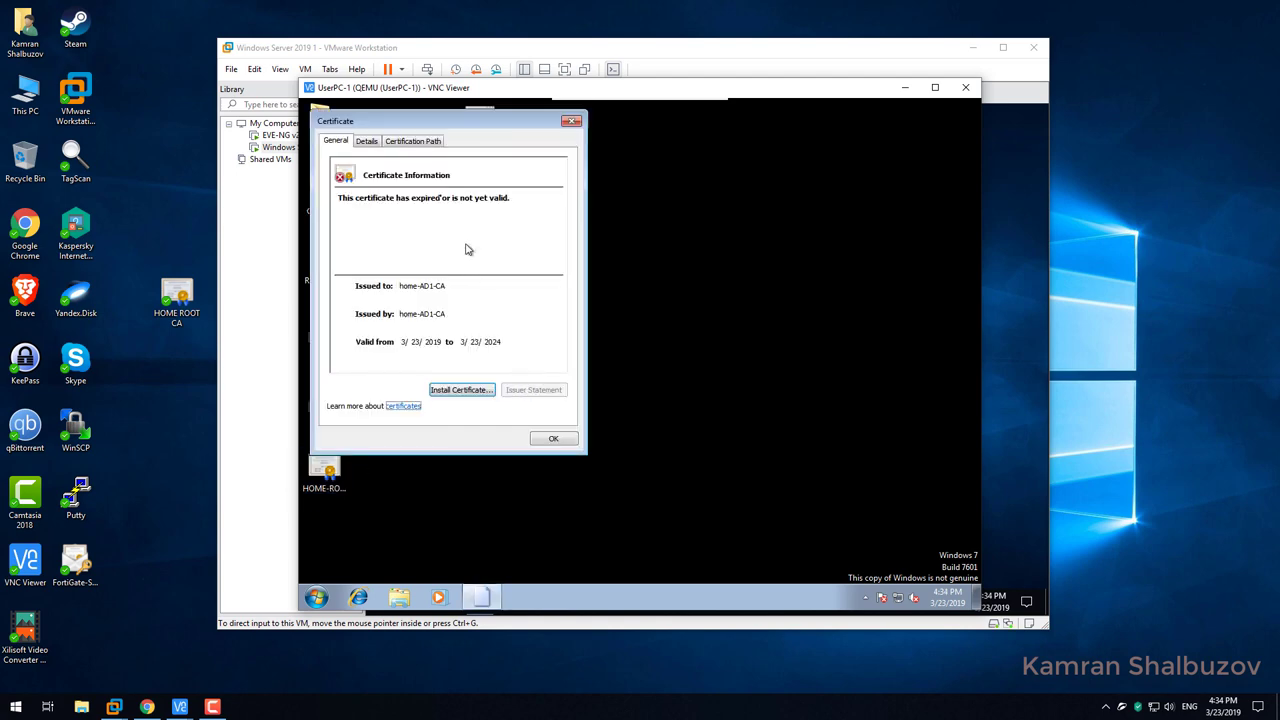
pyautogui.click(414, 140)
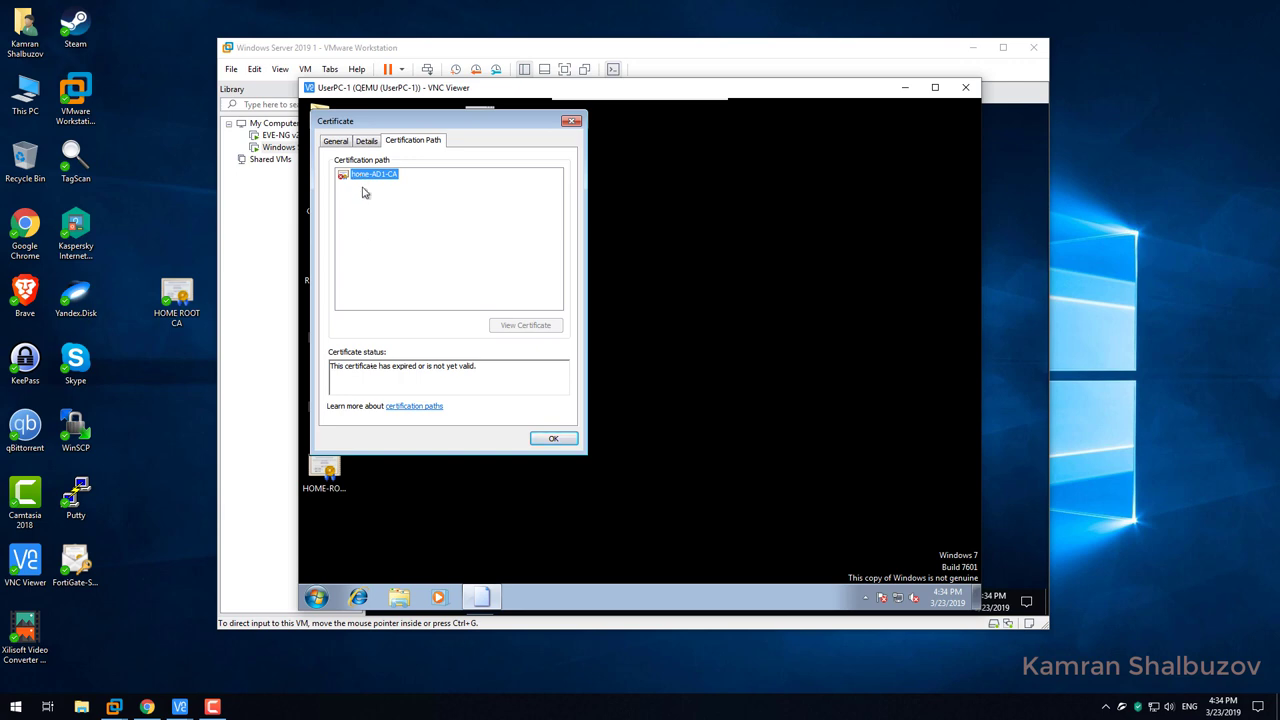
pyautogui.click(359, 367)
pyautogui.moveTo(374, 369); pyautogui.dragTo(494, 371)
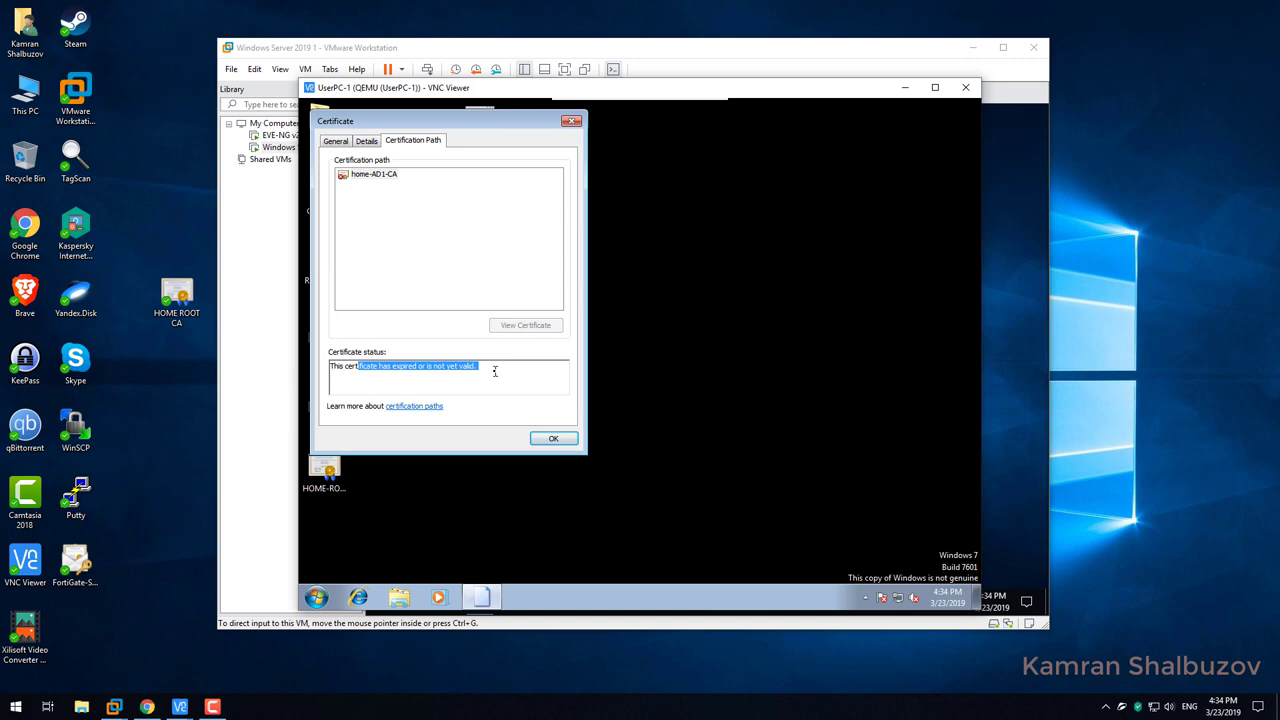
pyautogui.click(388, 176)
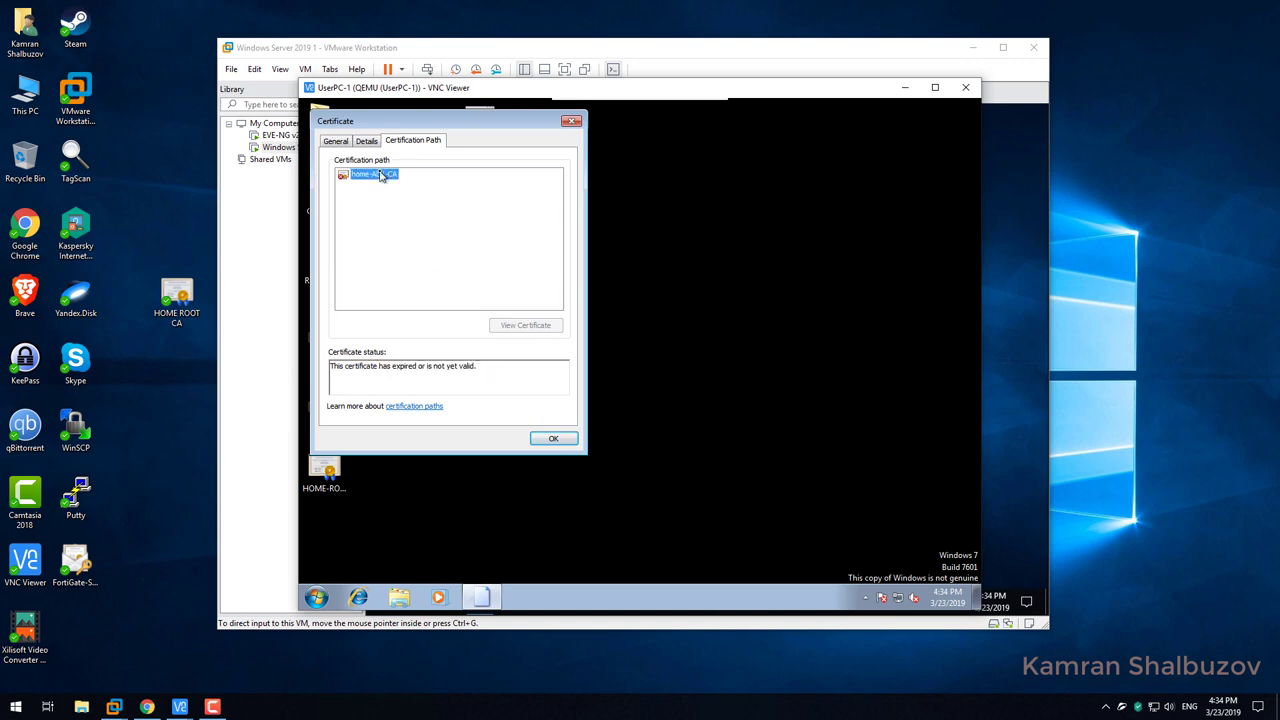
pyautogui.click(367, 147)
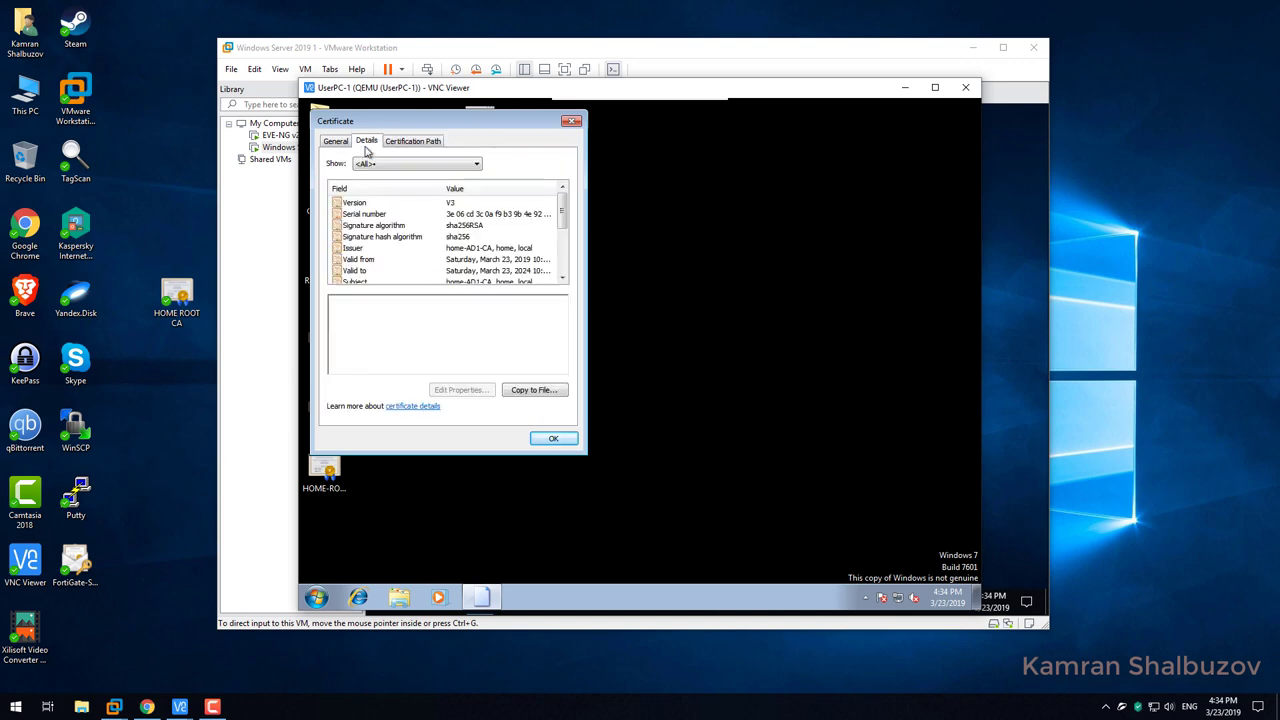
# Select the Valid from field and highlight its March 23 date and 10:31:00 PM time.
pyautogui.click(564, 221)
pyautogui.click(370, 262)
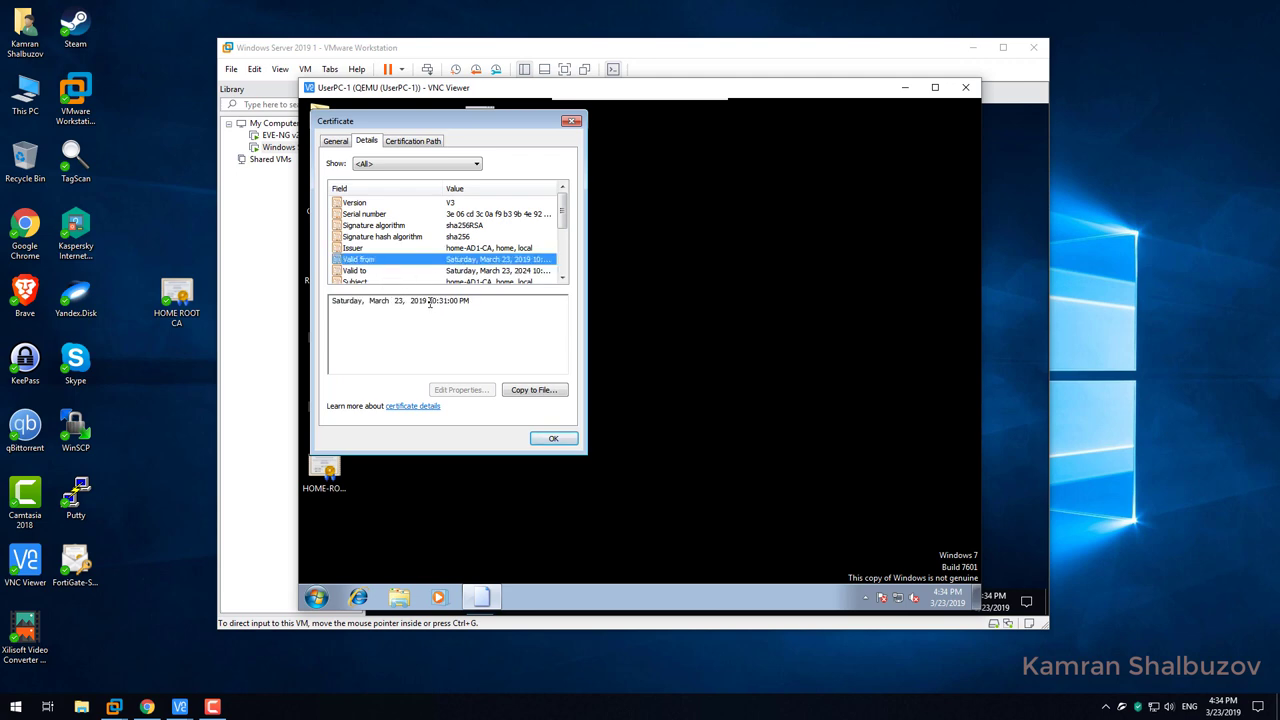
pyautogui.moveTo(430, 302); pyautogui.dragTo(477, 301)
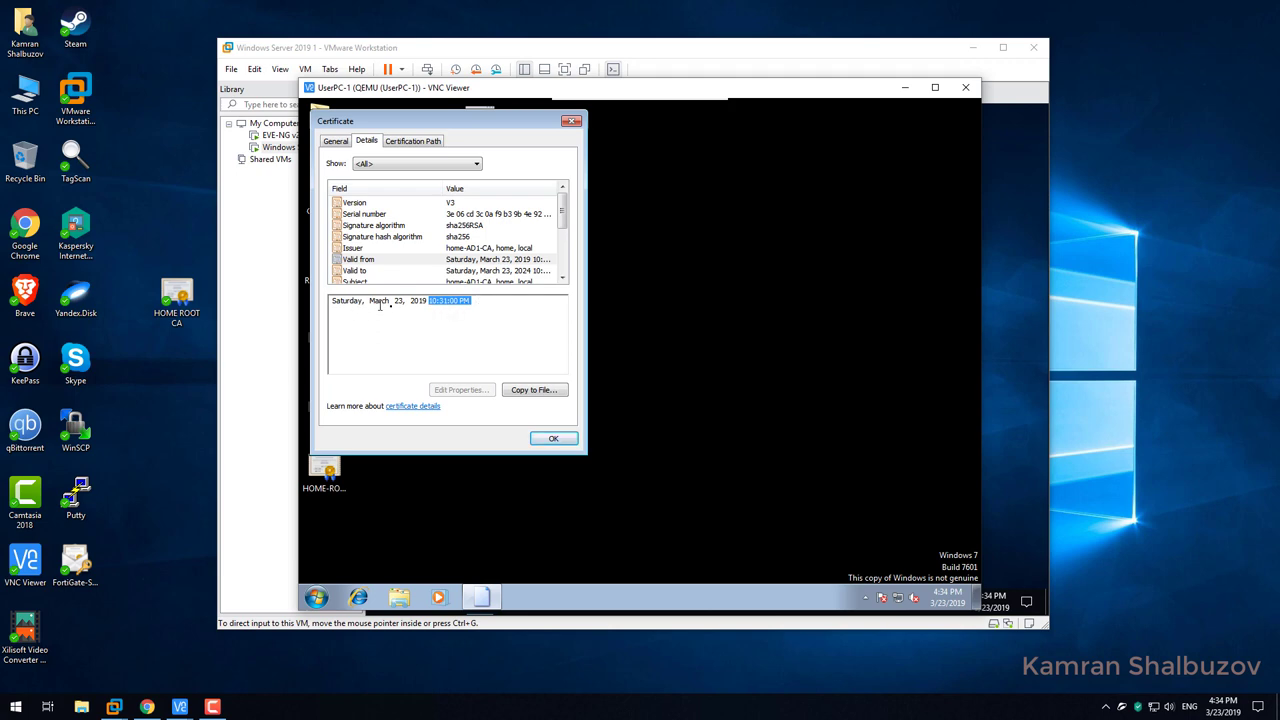
pyautogui.moveTo(371, 301); pyautogui.dragTo(406, 304)
pyautogui.moveTo(429, 300); pyautogui.dragTo(474, 301)
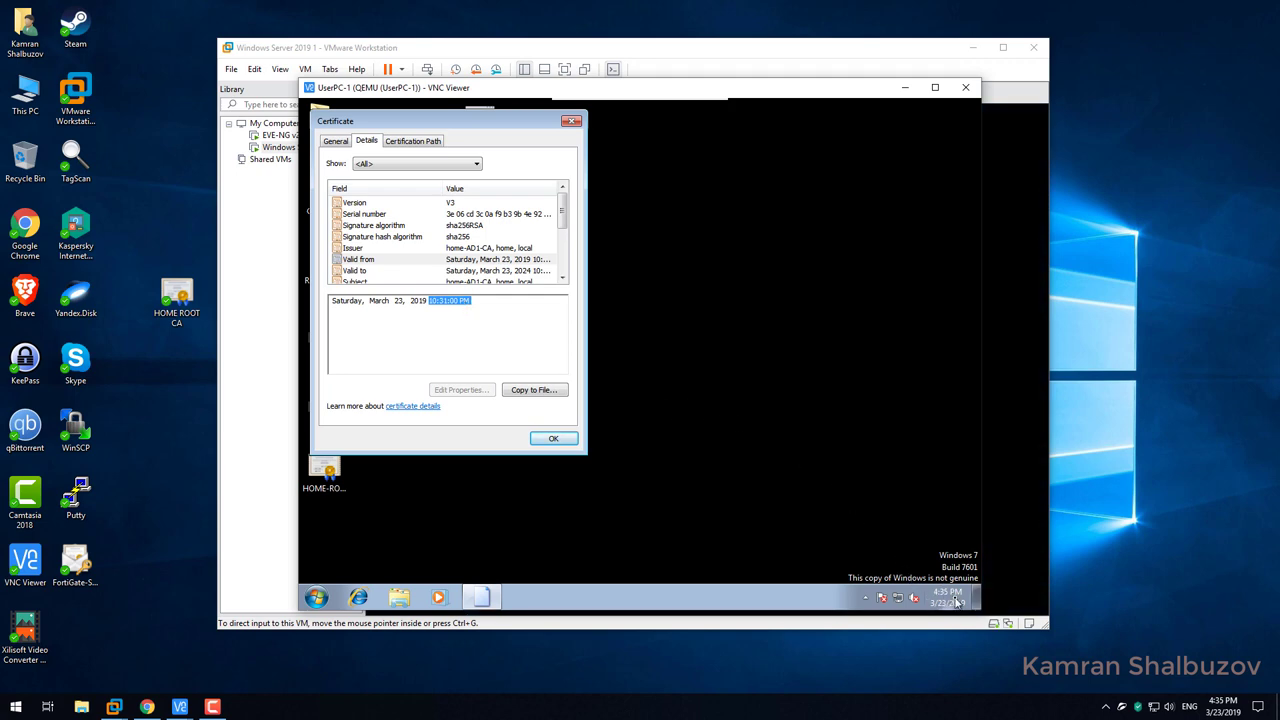
# Sign in to the Windows Server 2019 VM with the administrator password via Send Ctrl+Alt+Del, then return to the Windows 7 VNC window.
pyautogui.moveTo(956, 602)
pyautogui.click(748, 48)
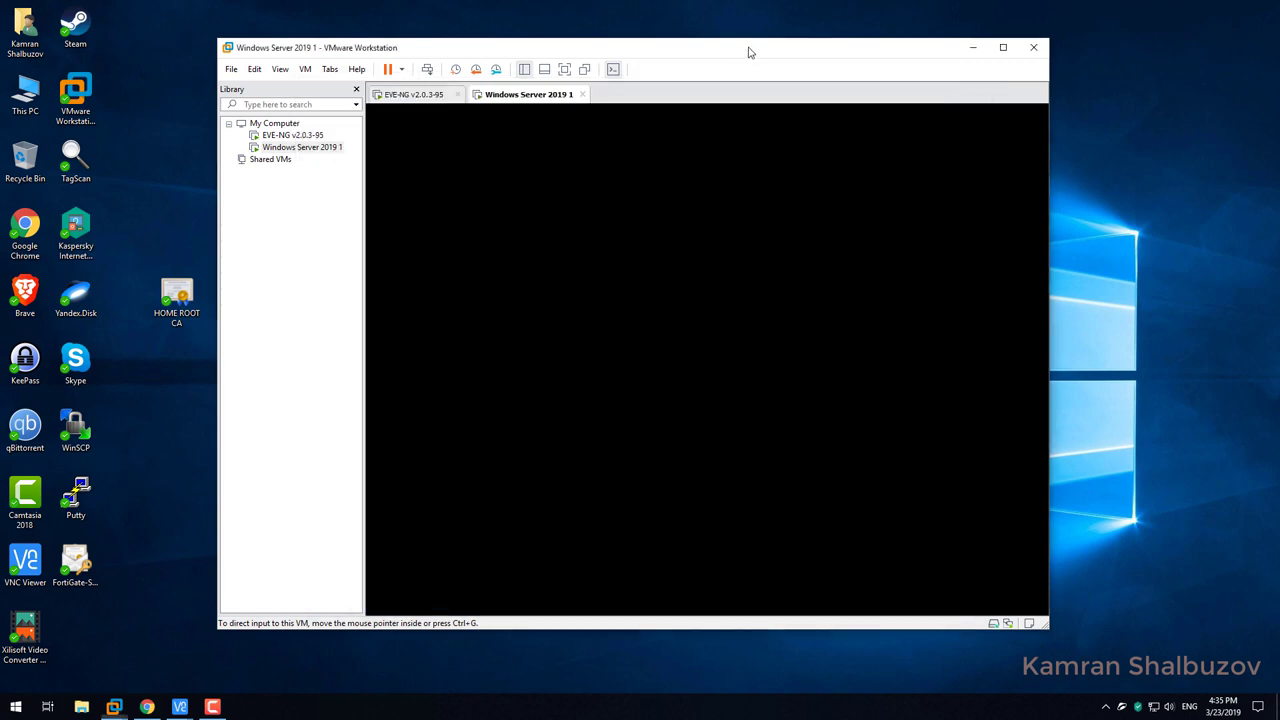
pyautogui.click(280, 69)
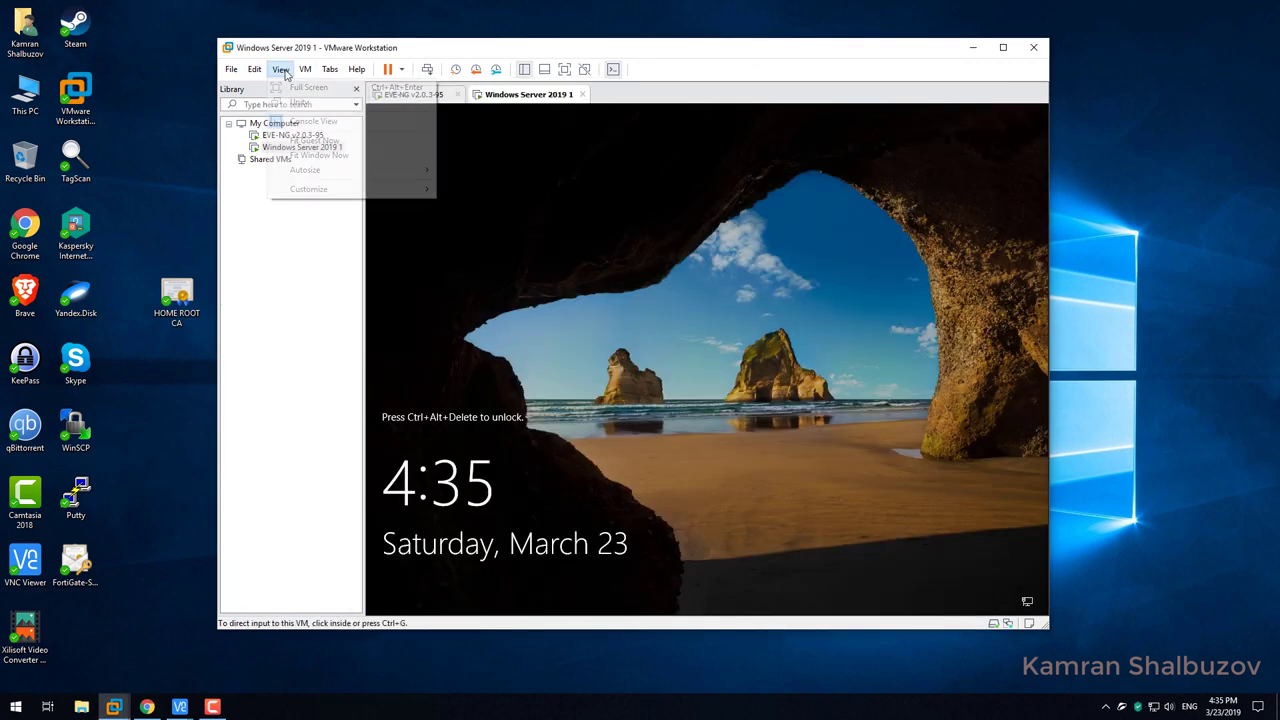
pyautogui.click(305, 69)
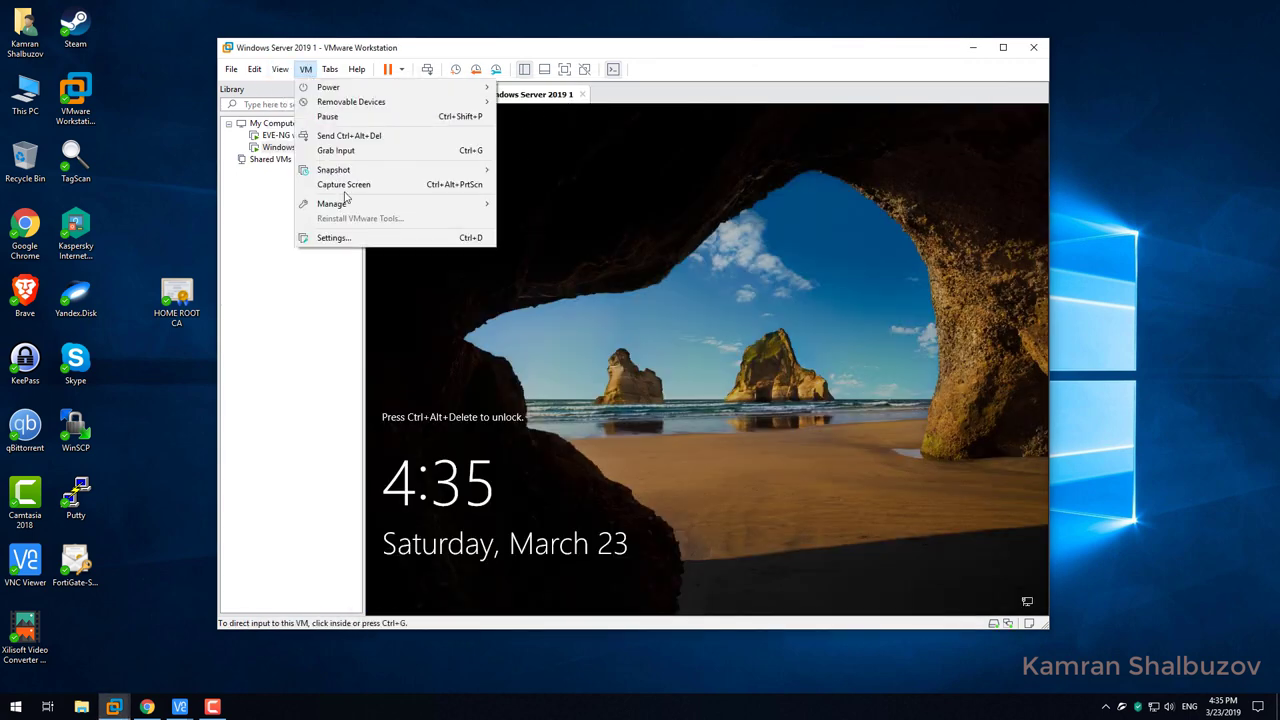
pyautogui.click(352, 136)
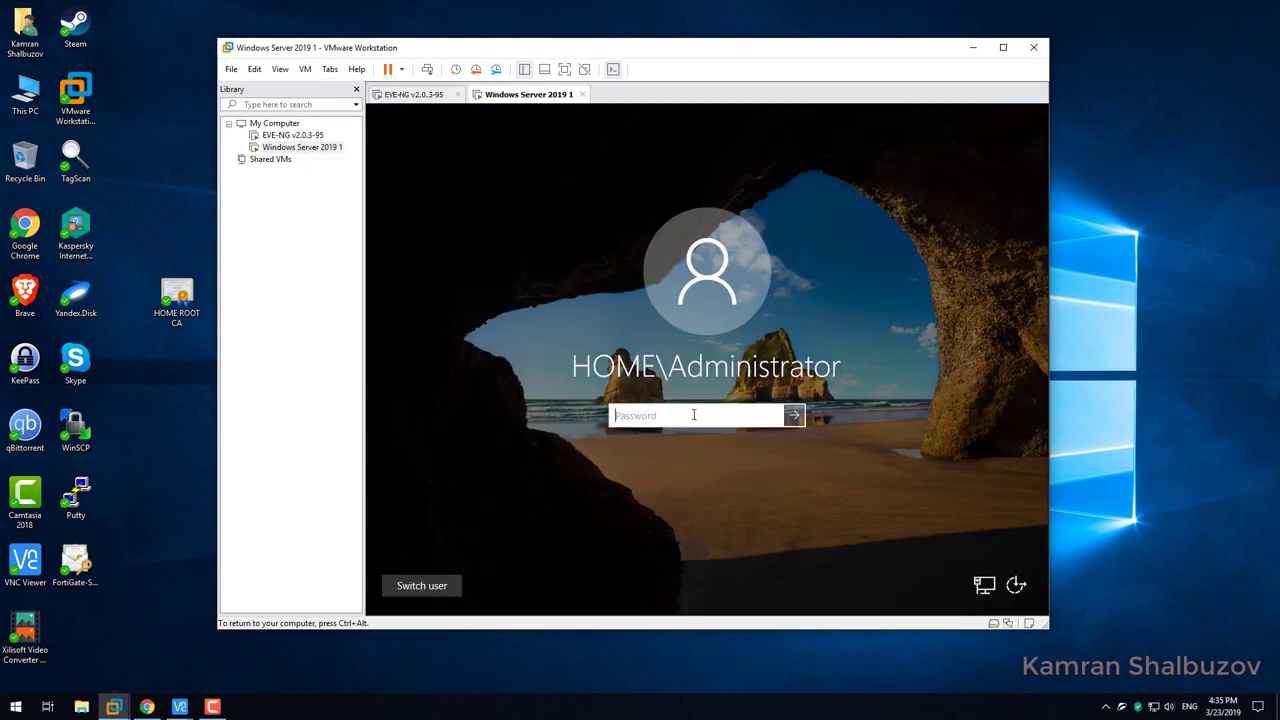
pyautogui.write('•')
pyautogui.press('Return')
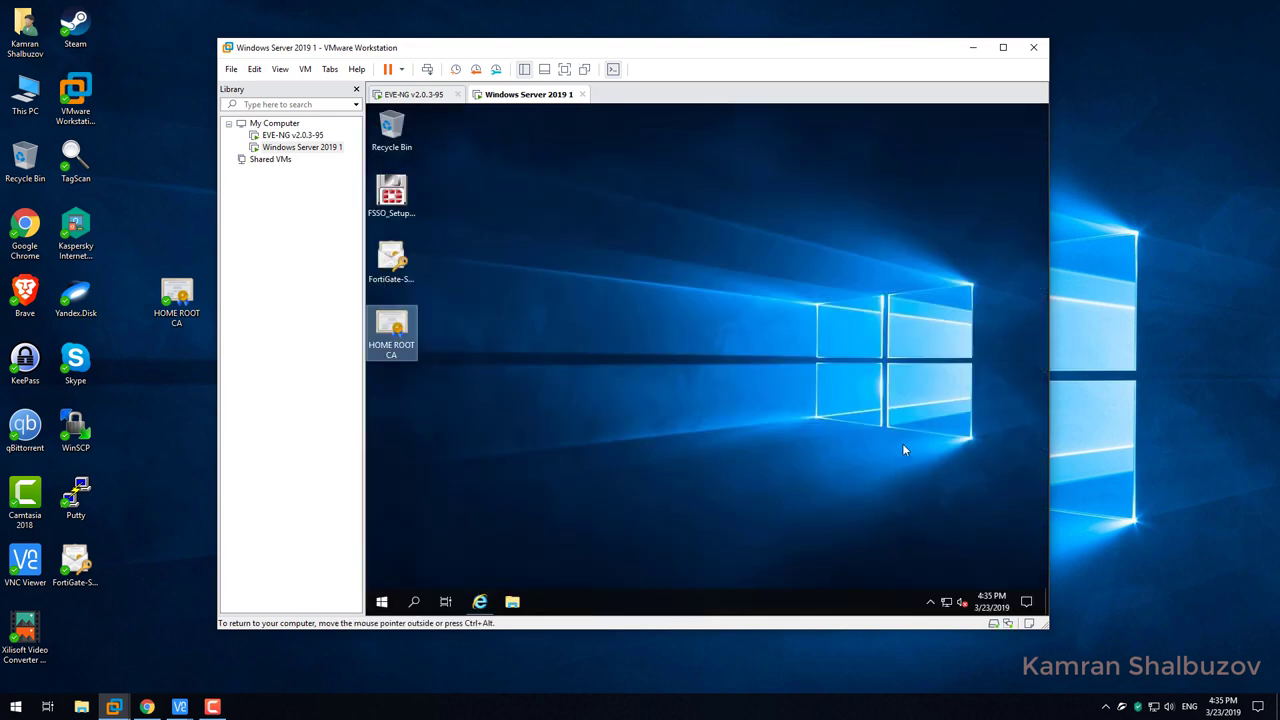
pyautogui.moveTo(212, 710)
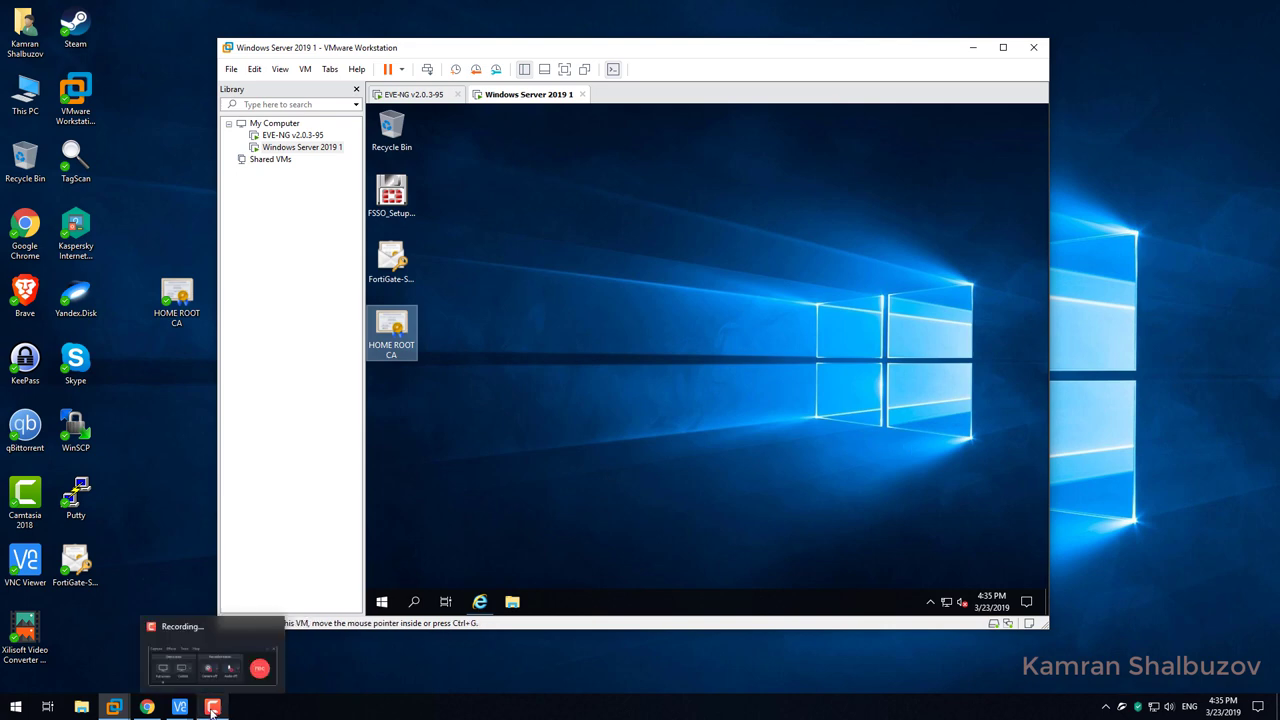
pyautogui.click(247, 645)
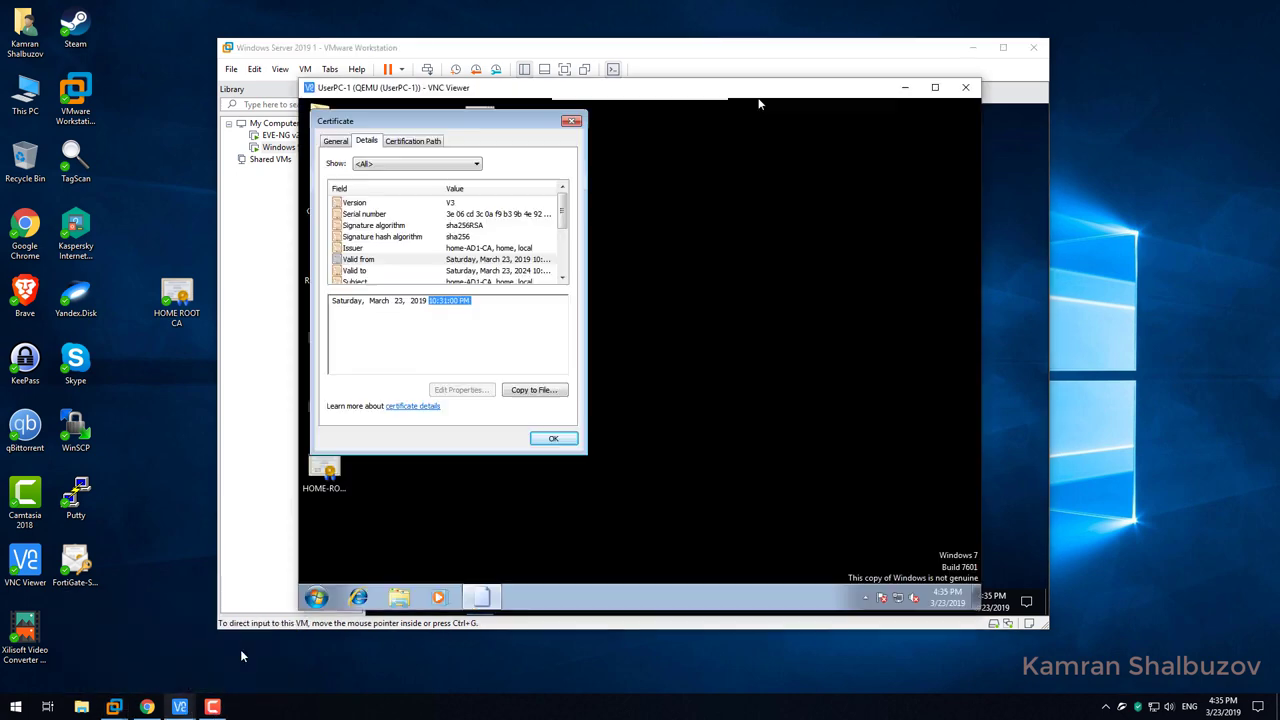
# Close the certificate dialog and go to Control Panel's Clock, Language, and Region settings.
pyautogui.click(558, 440)
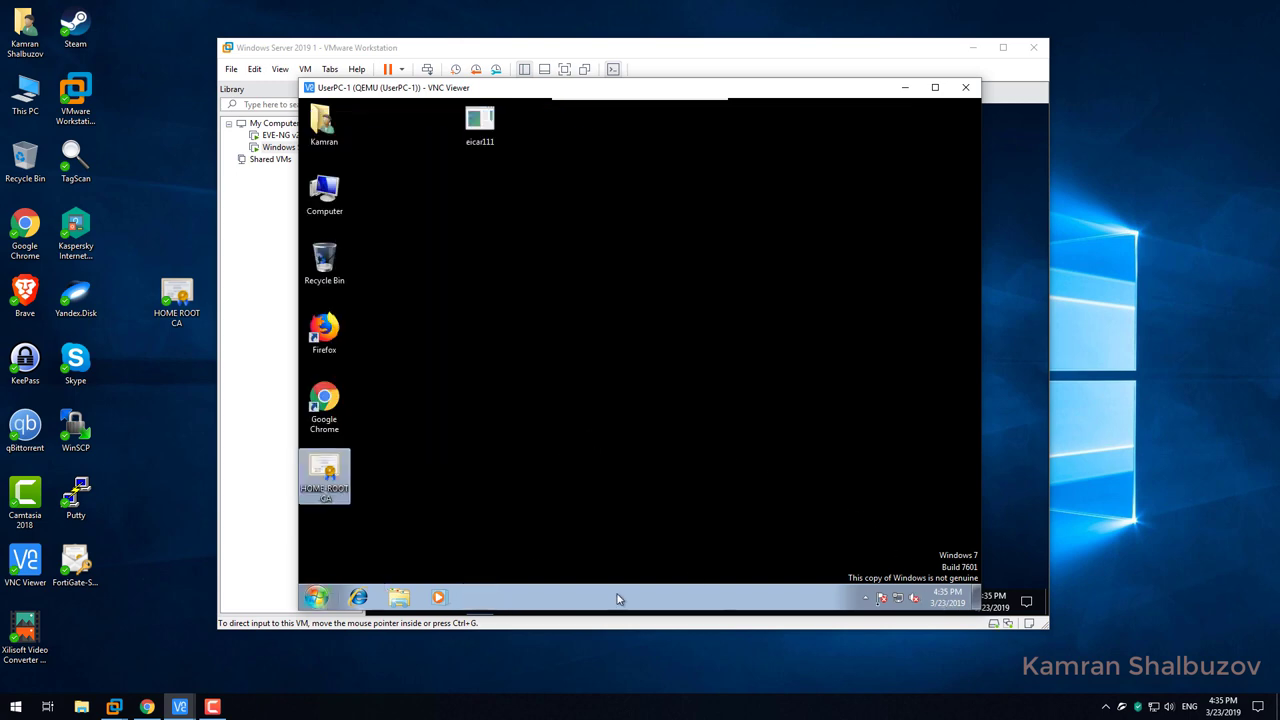
pyautogui.click(317, 598)
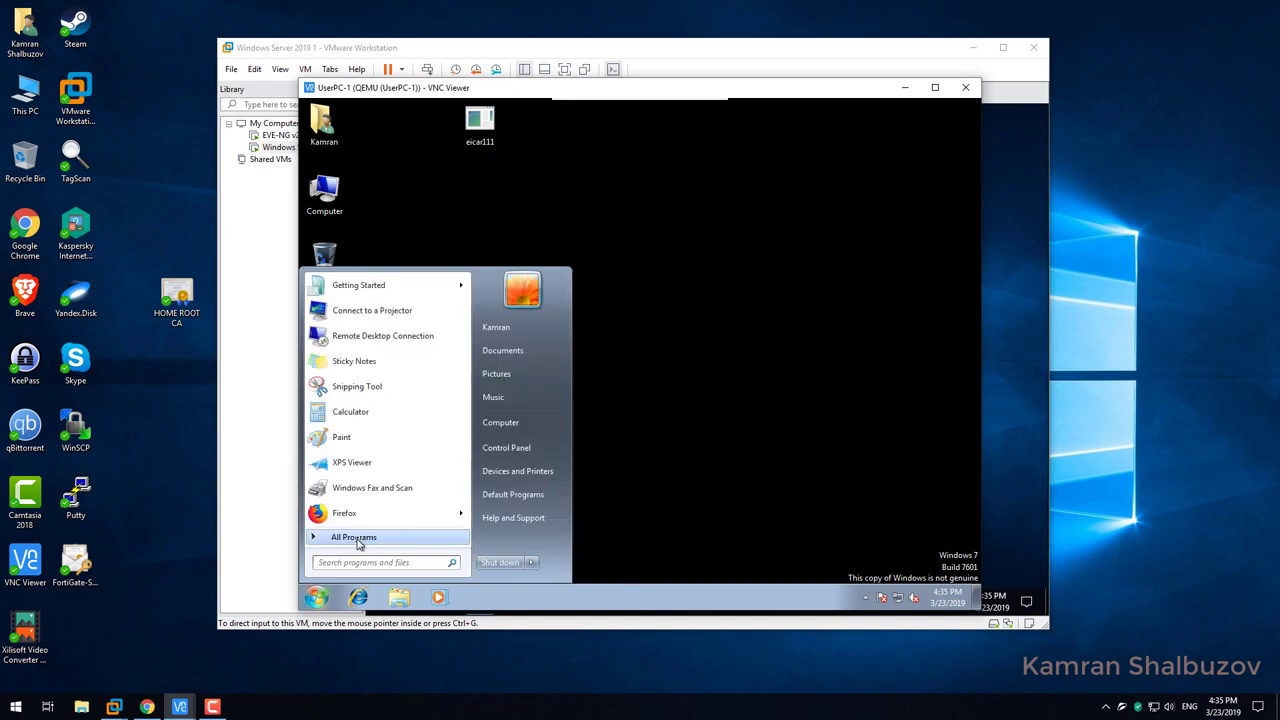
pyautogui.click(506, 447)
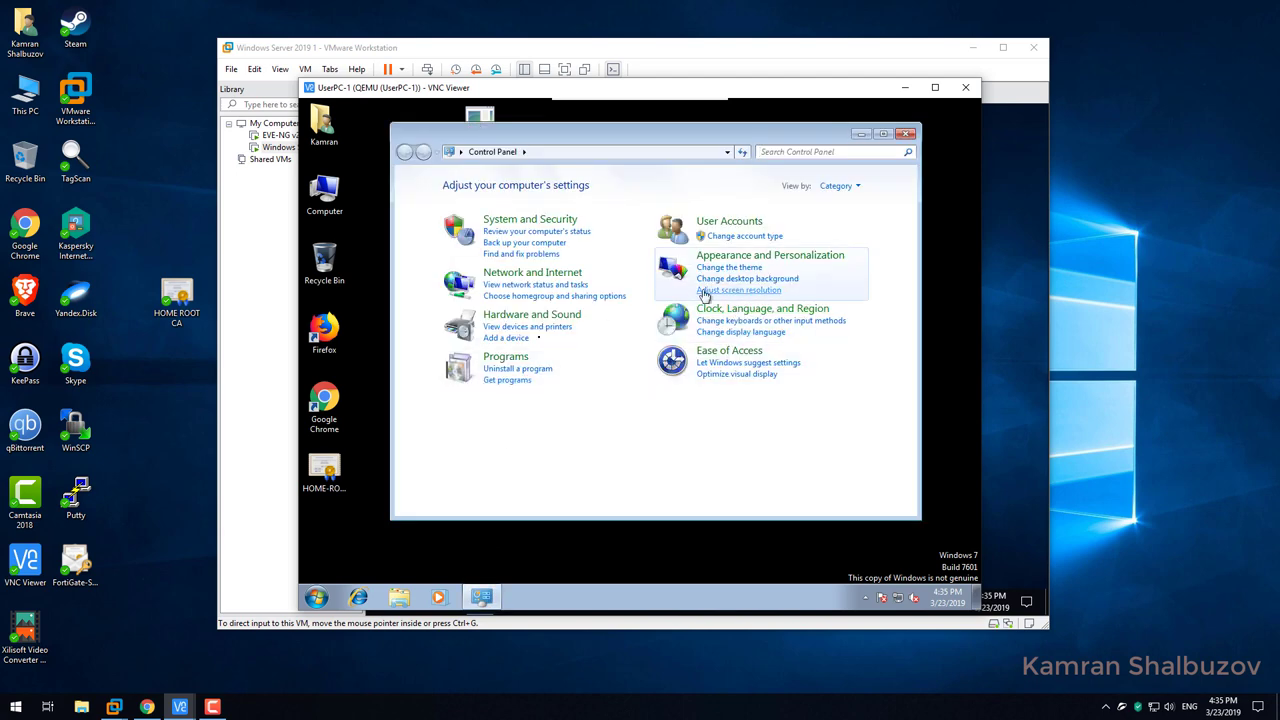
pyautogui.click(848, 186)
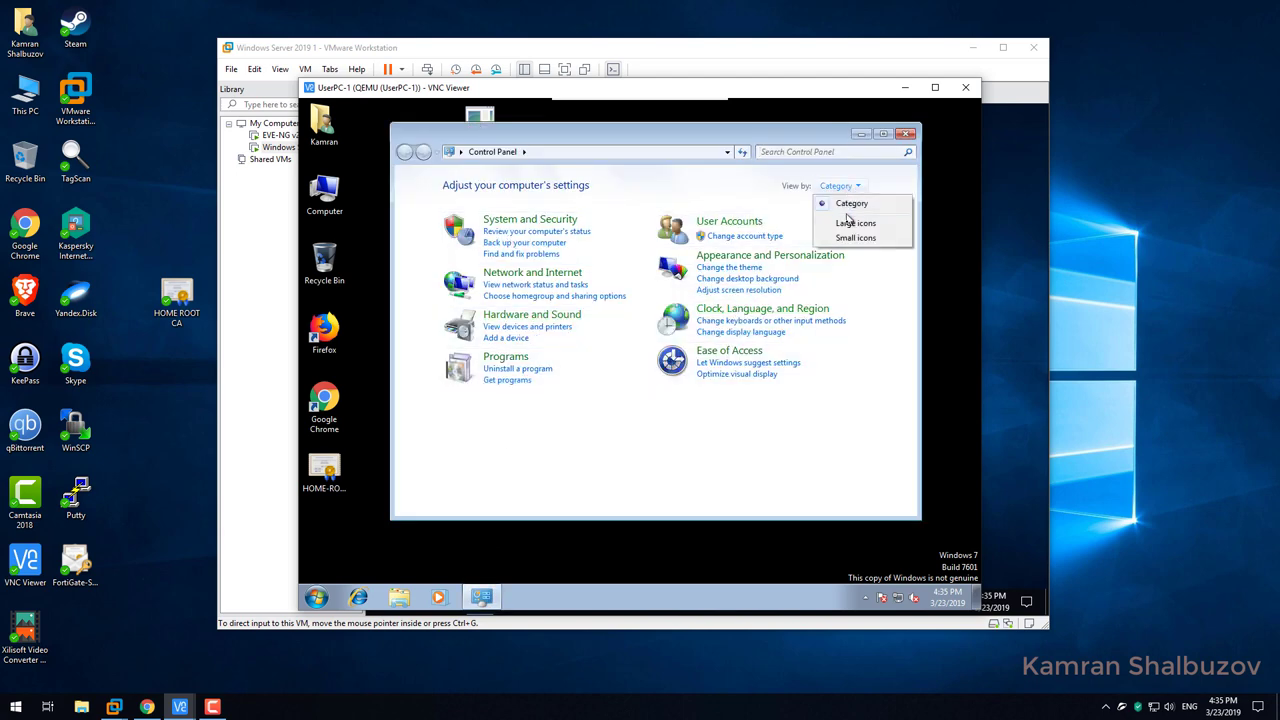
pyautogui.click(762, 309)
pyautogui.click(762, 309)
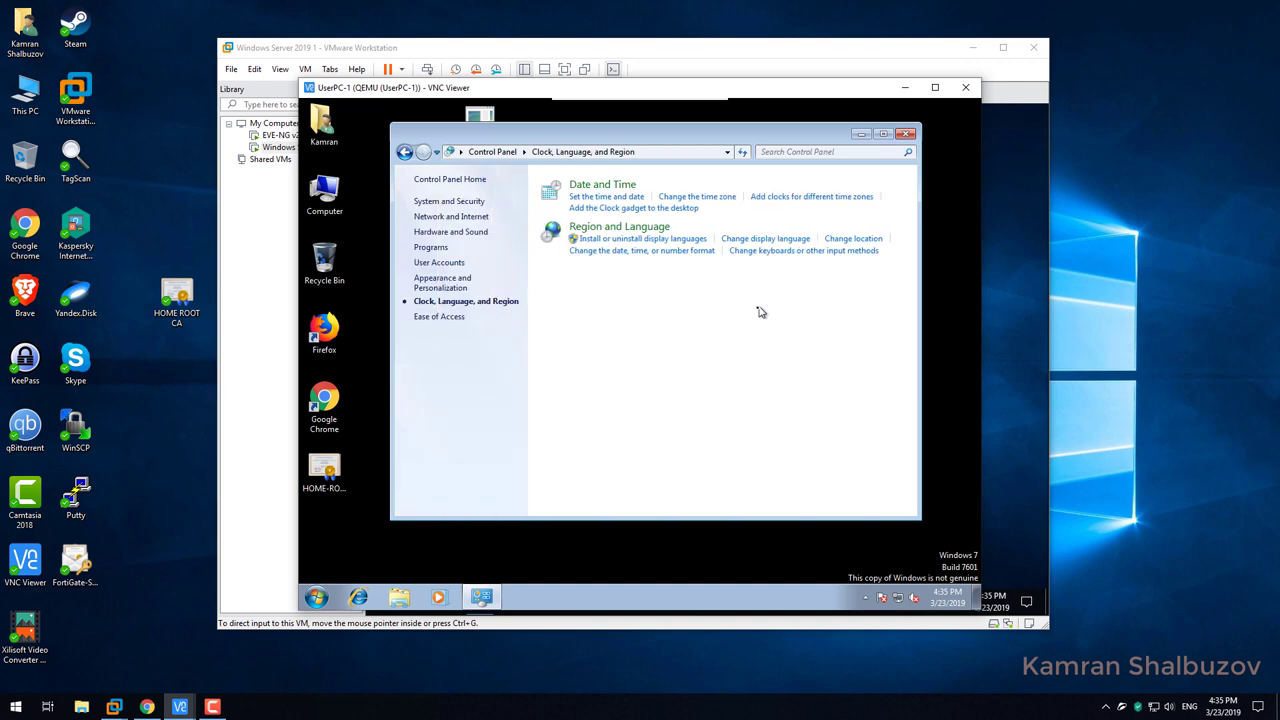
# In Date and Time, check and cancel the time zone settings, then start Change date and time.
pyautogui.click(580, 185)
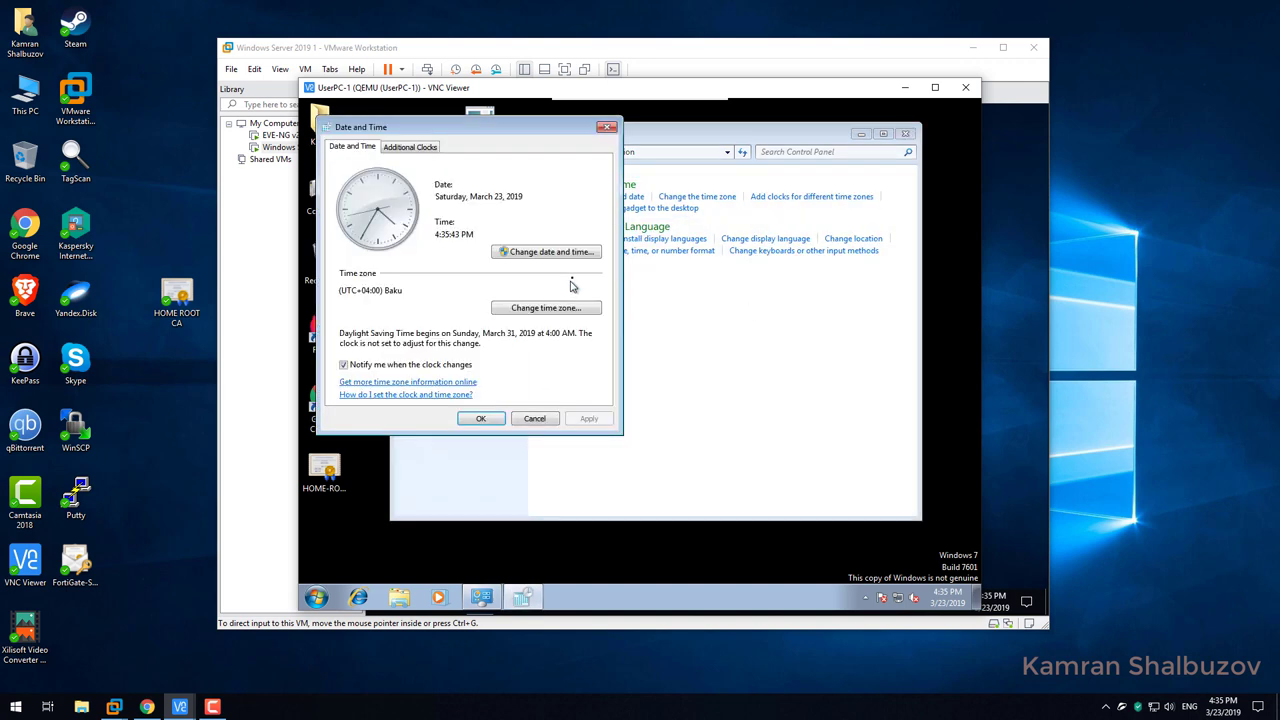
pyautogui.click(524, 310)
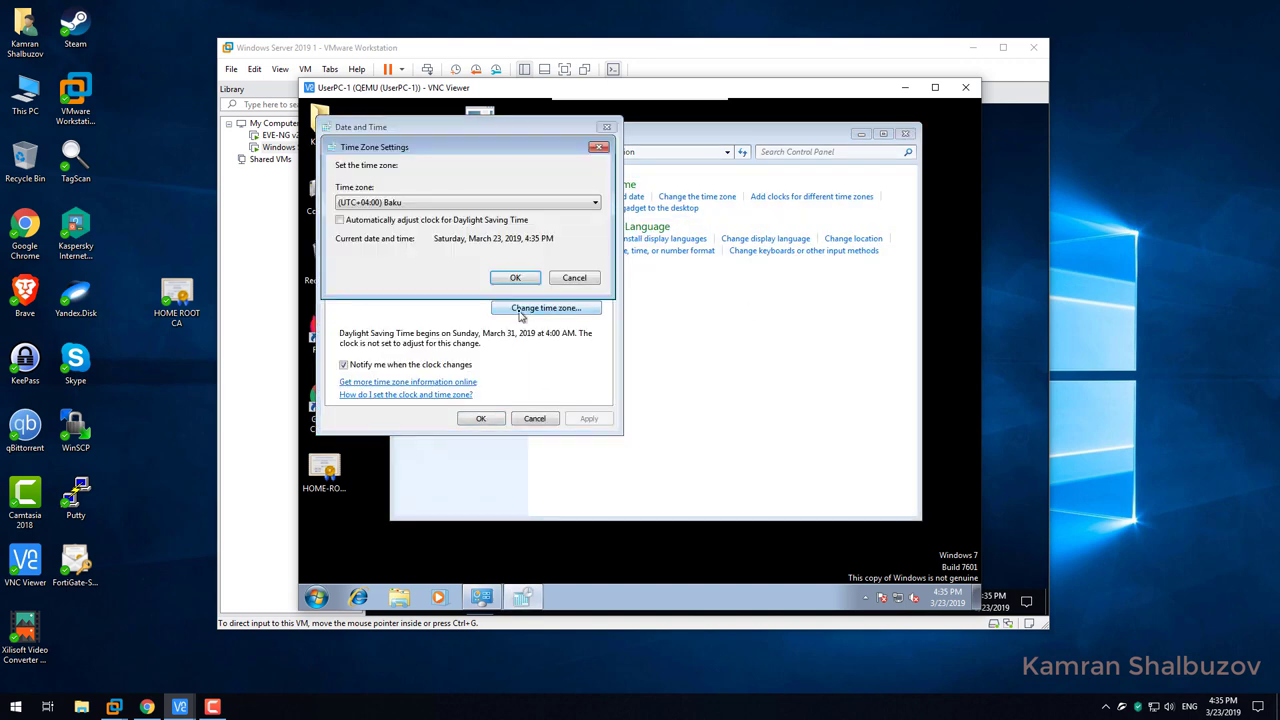
pyautogui.click(577, 281)
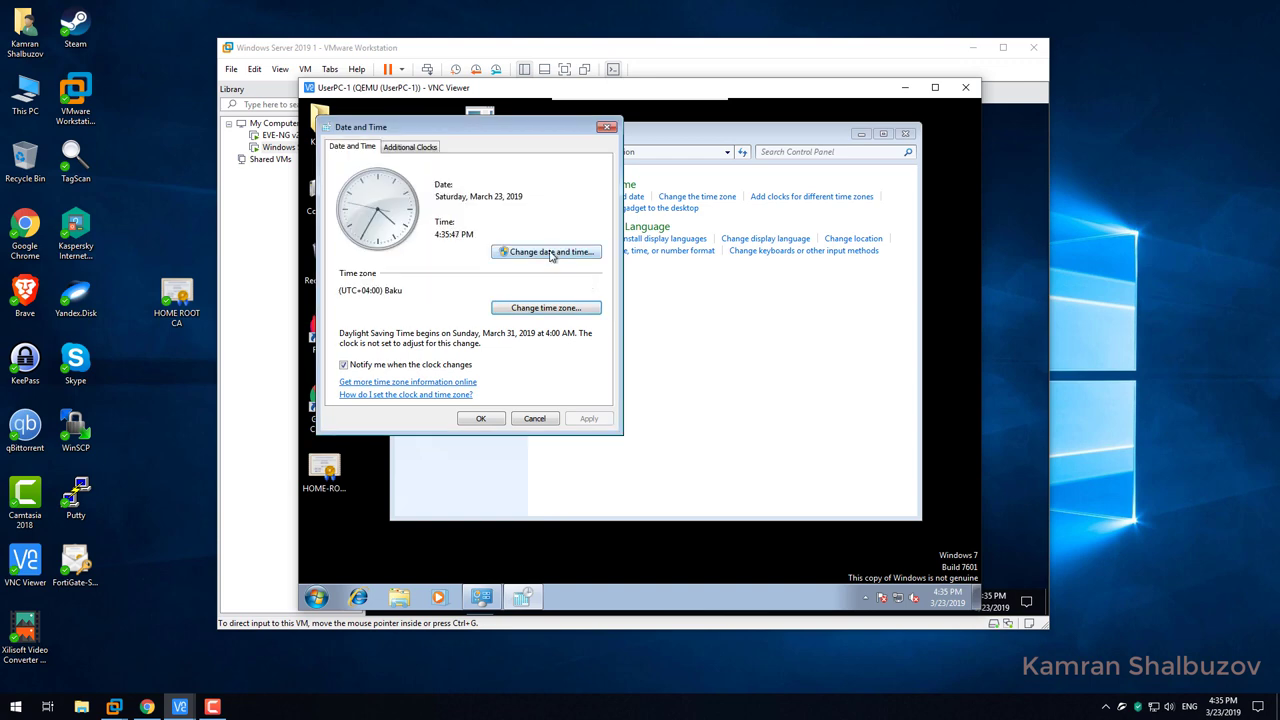
pyautogui.click(550, 253)
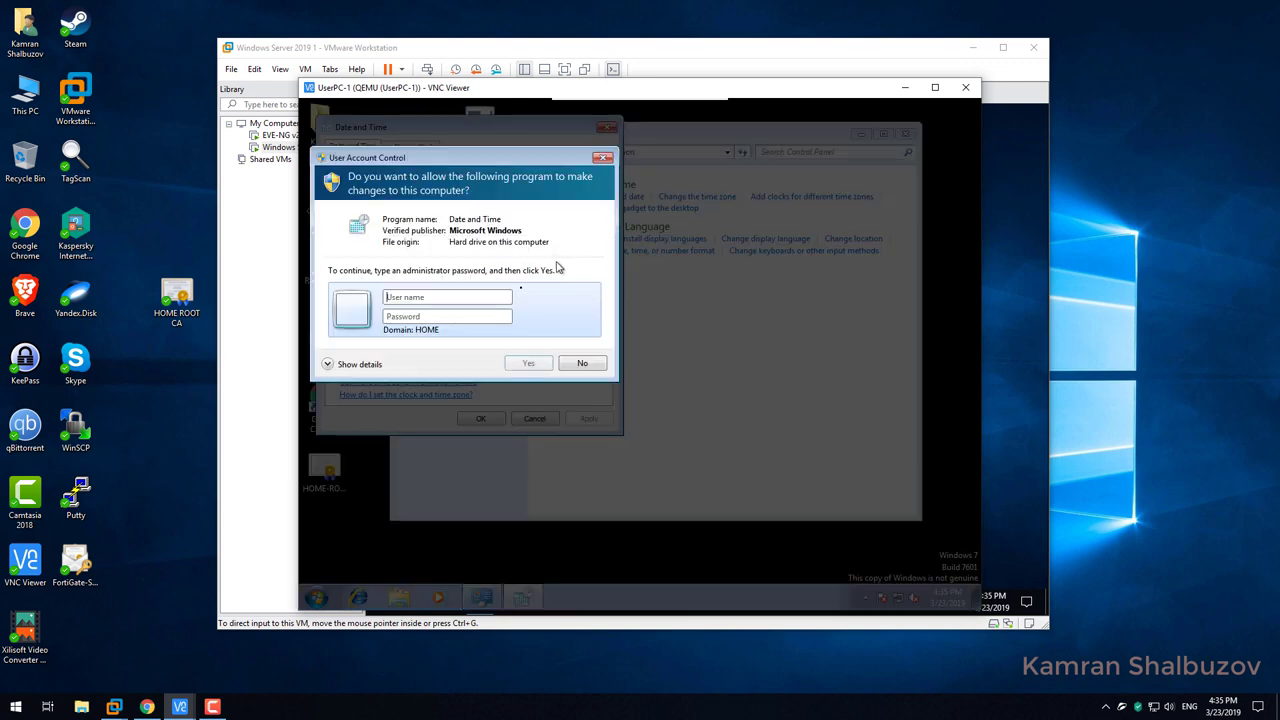
# Enter the administrator user name and password in the UAC prompt.
pyautogui.click(460, 297)
pyautogui.write('administrator')
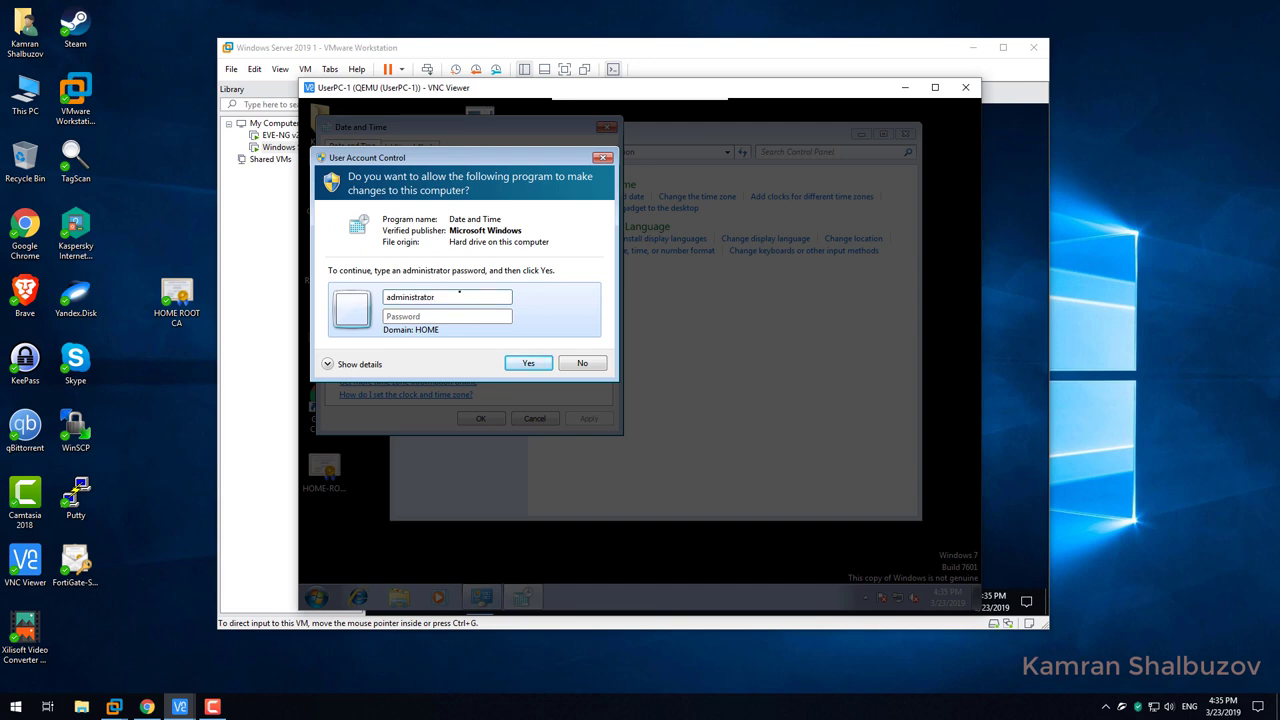
pyautogui.press('Tab')
pyautogui.write('Pa')
pyautogui.press('Return')
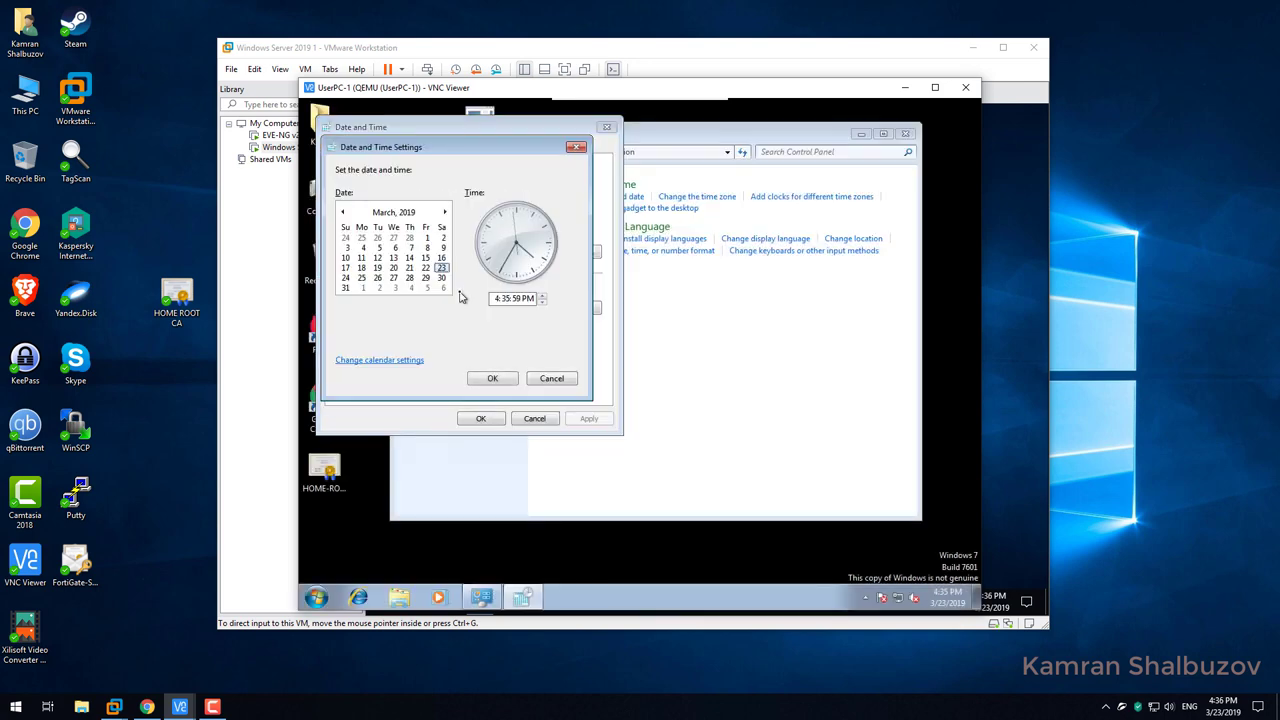
# Set the system date to Sunday, March 24, 2019, confirm, and close Control Panel.
pyautogui.click(425, 269)
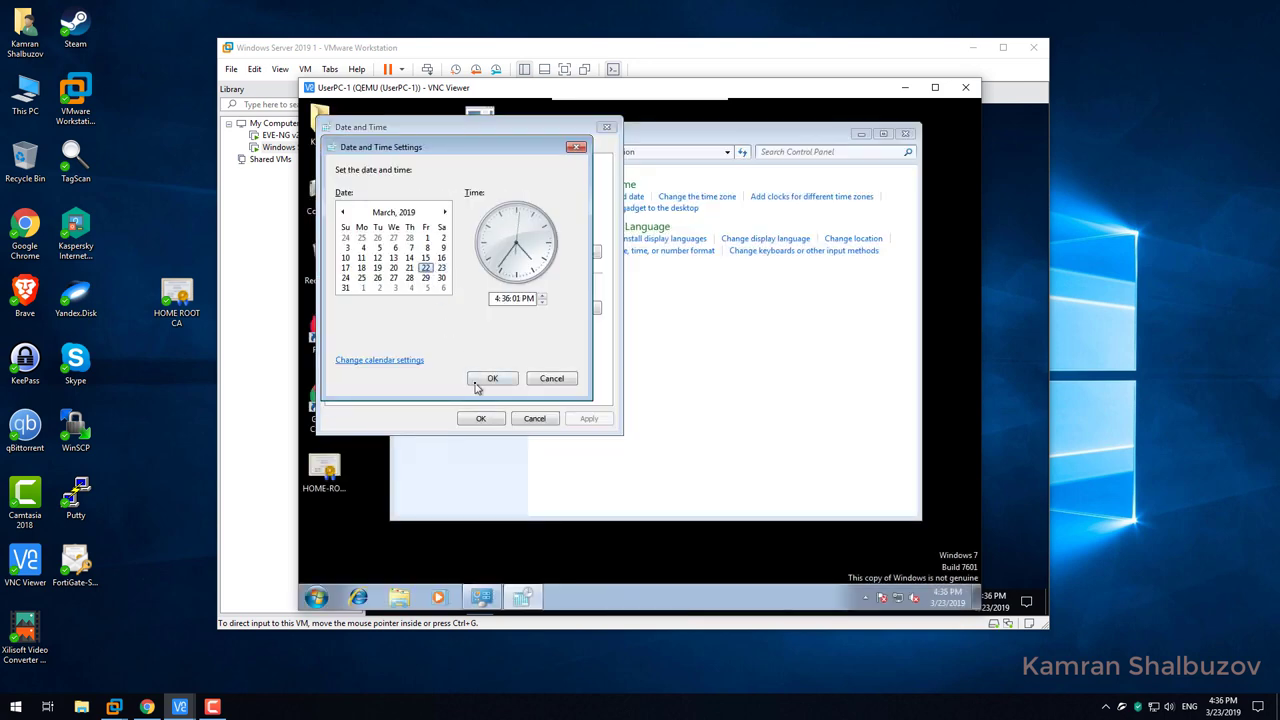
pyautogui.click(345, 278)
pyautogui.click(491, 379)
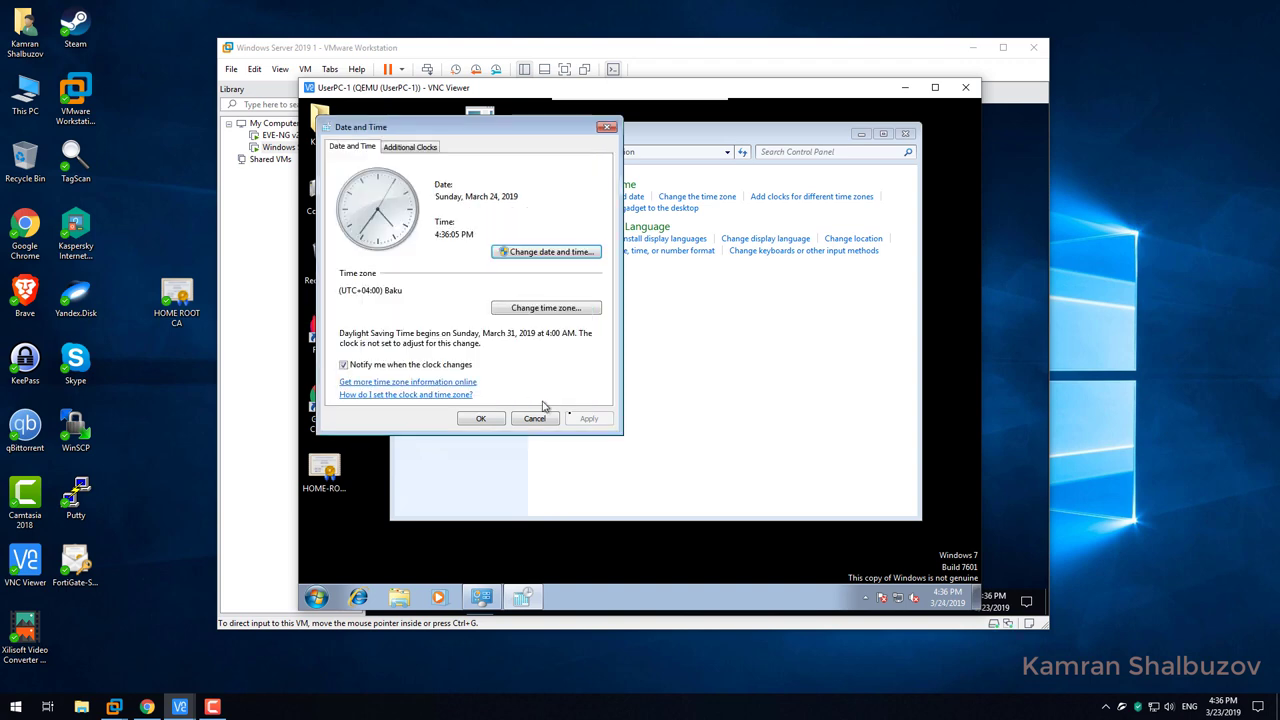
pyautogui.click(482, 419)
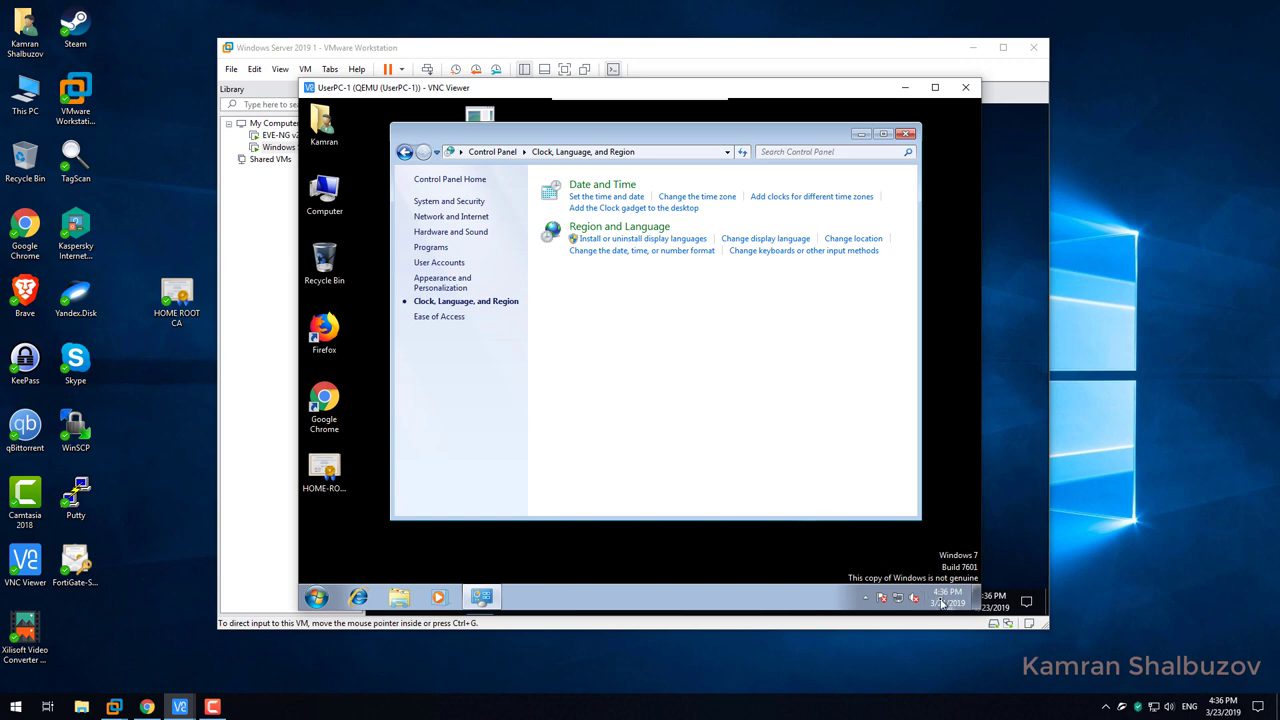
pyautogui.click(900, 135)
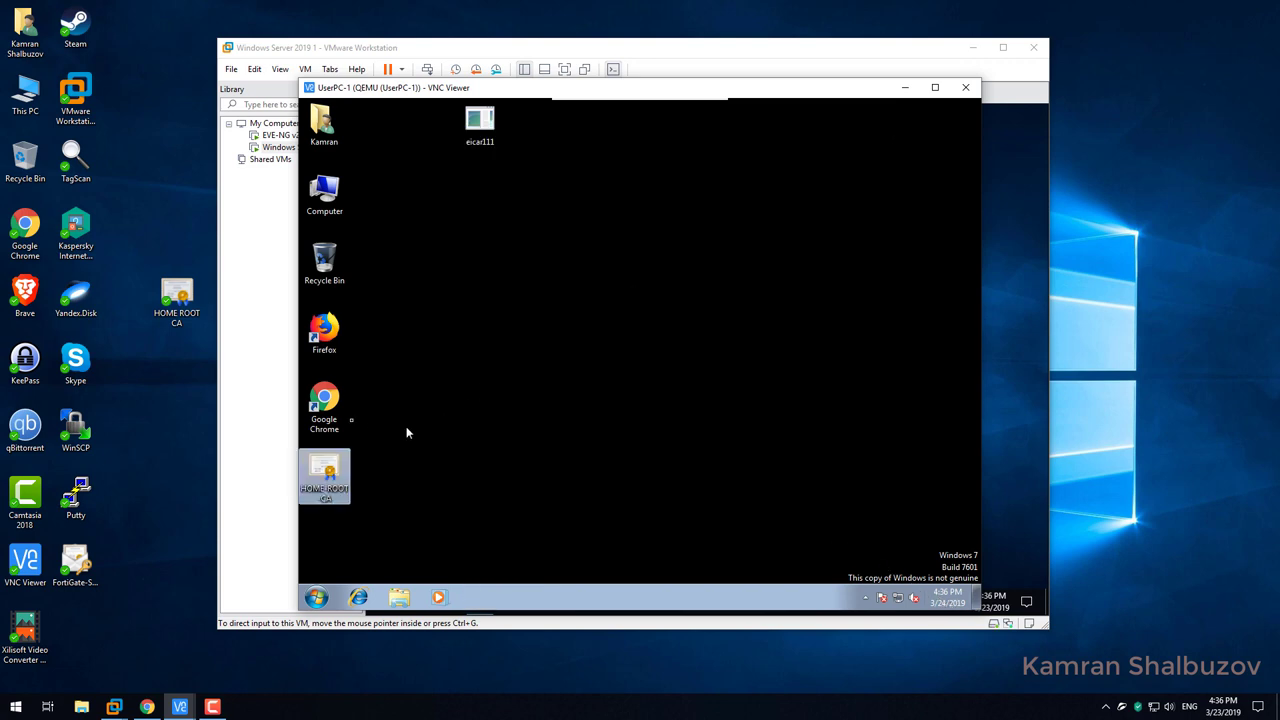
# Launch Chrome, load day.az, and dismiss the default browser notice.
pyautogui.doubleClick(324, 400)
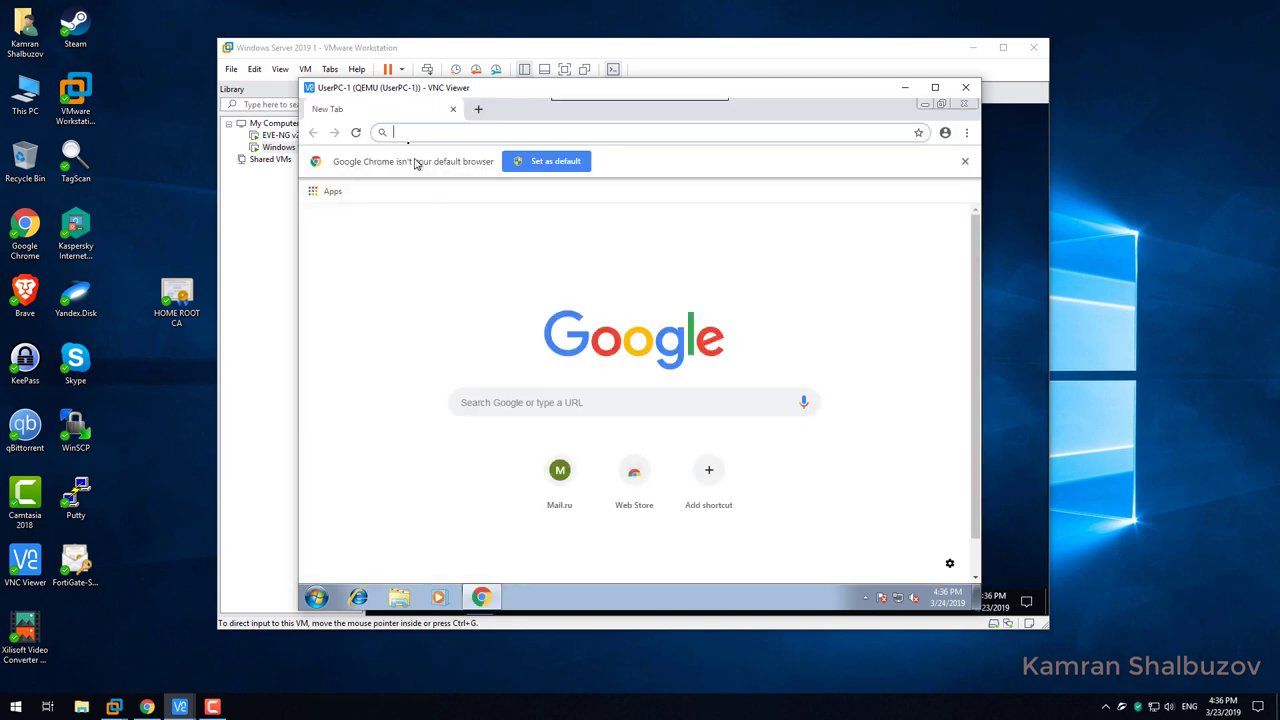
pyautogui.write('day.az')
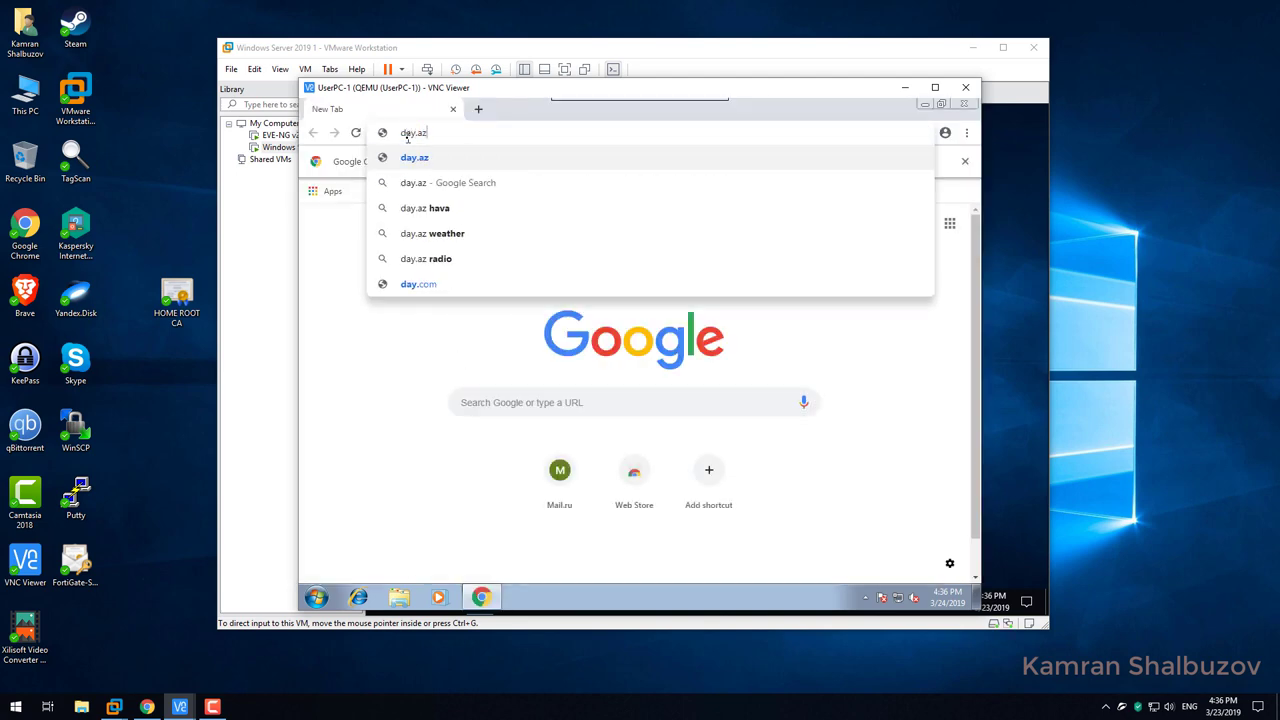
pyautogui.press('Return')
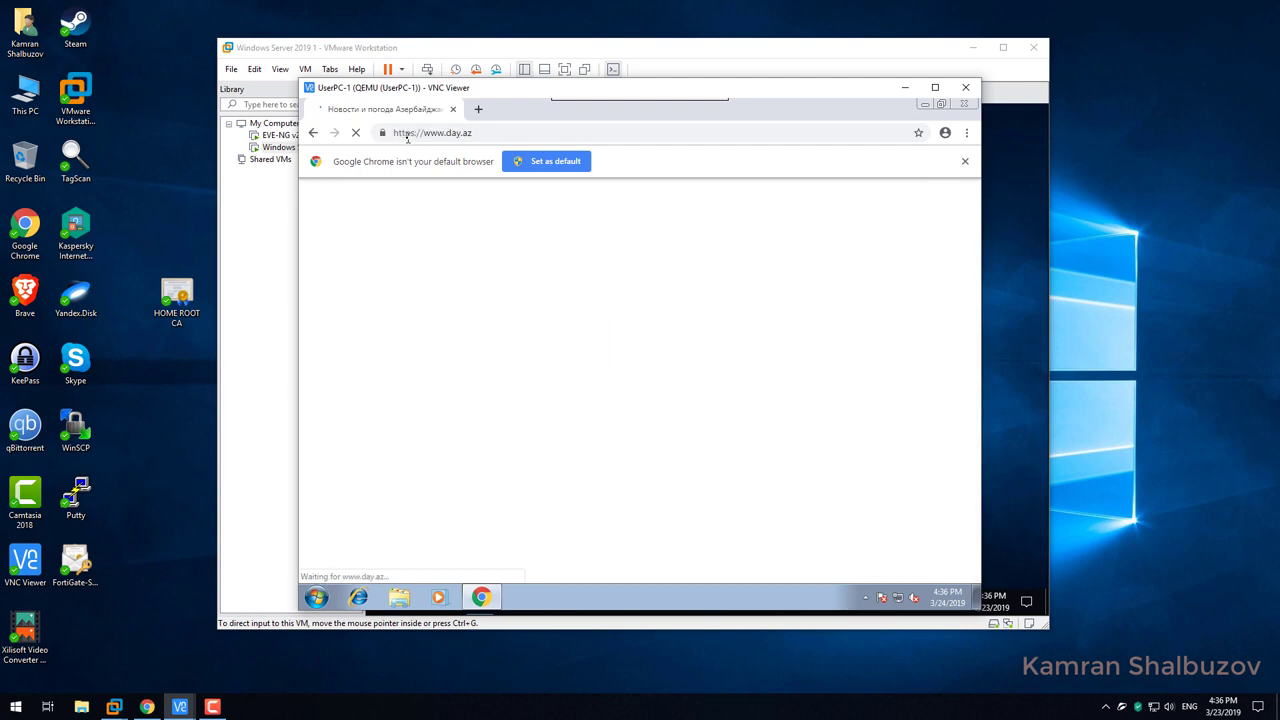
pyautogui.click(965, 162)
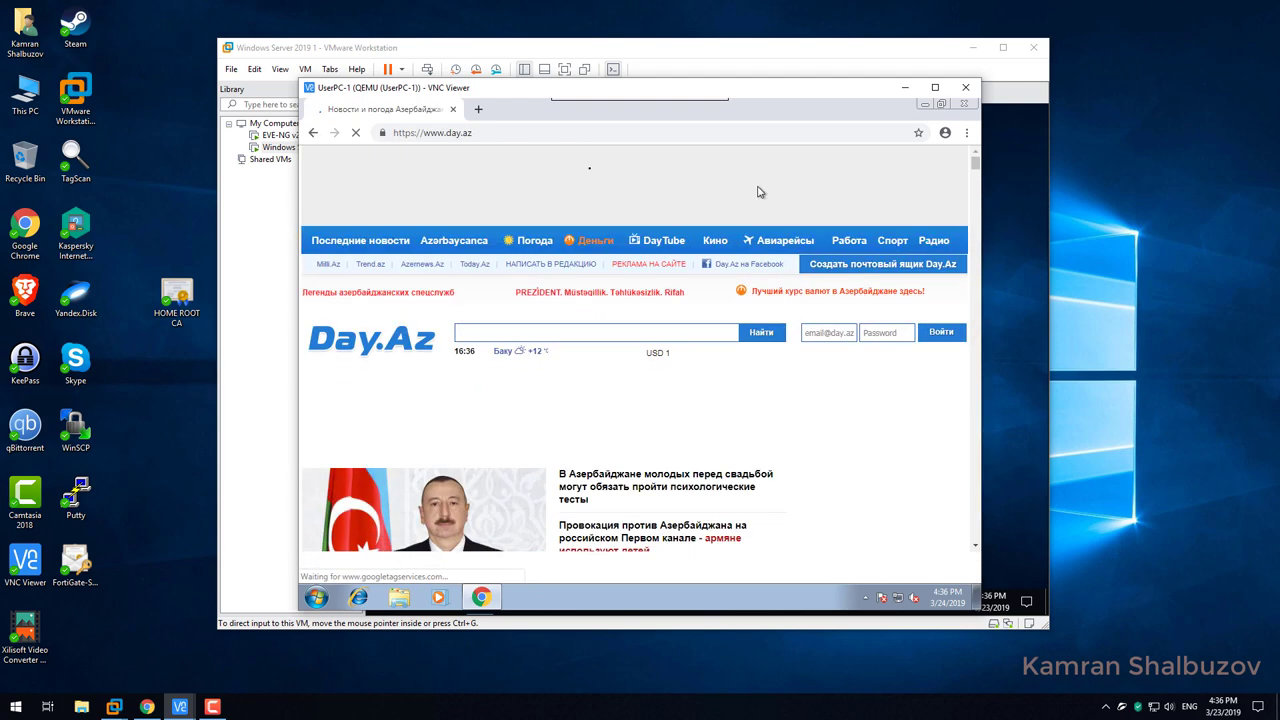
# Load mail.ru in a new tab, dismiss the translation offer, and show the DevTools security overview.
pyautogui.click(480, 110)
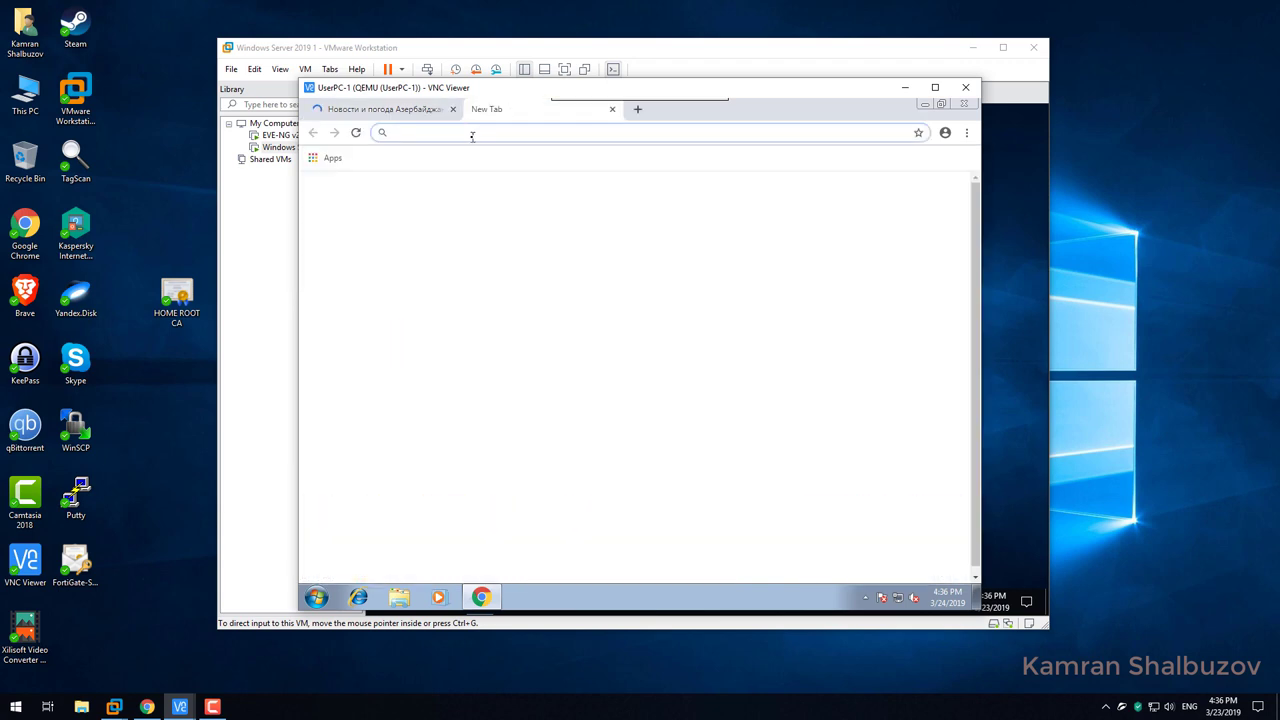
pyautogui.write('mail.ru')
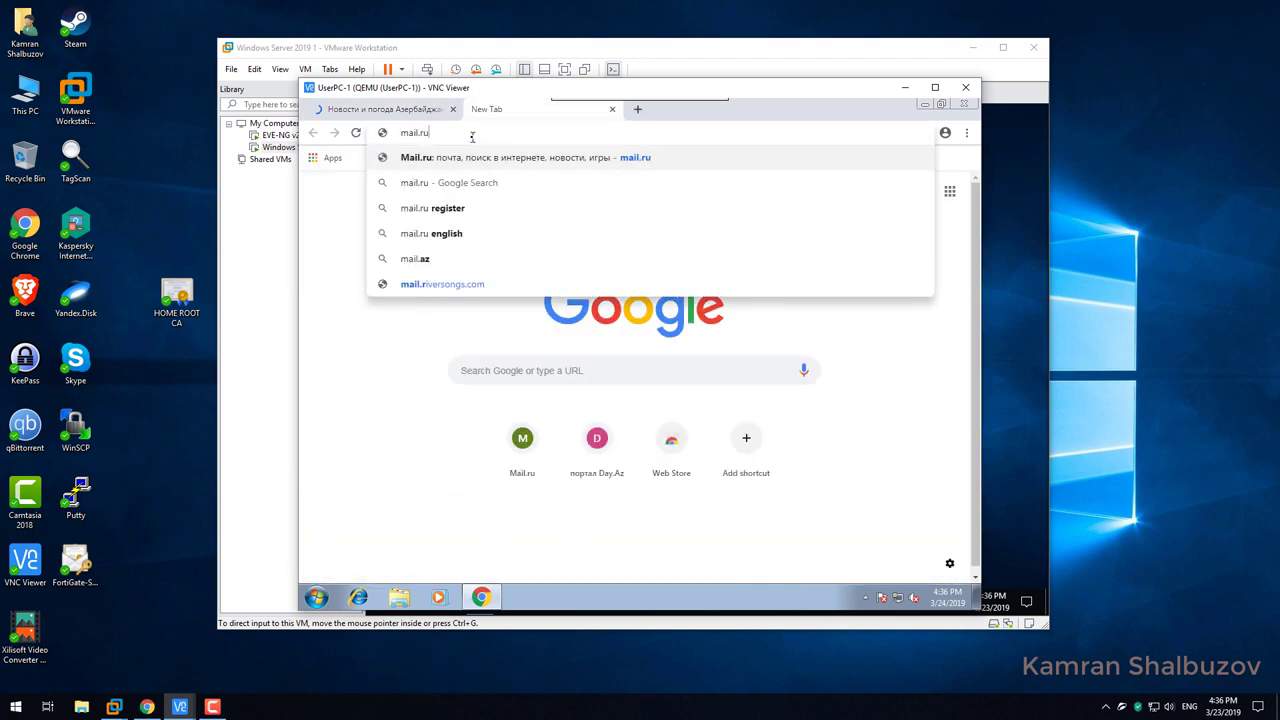
pyautogui.press('Return')
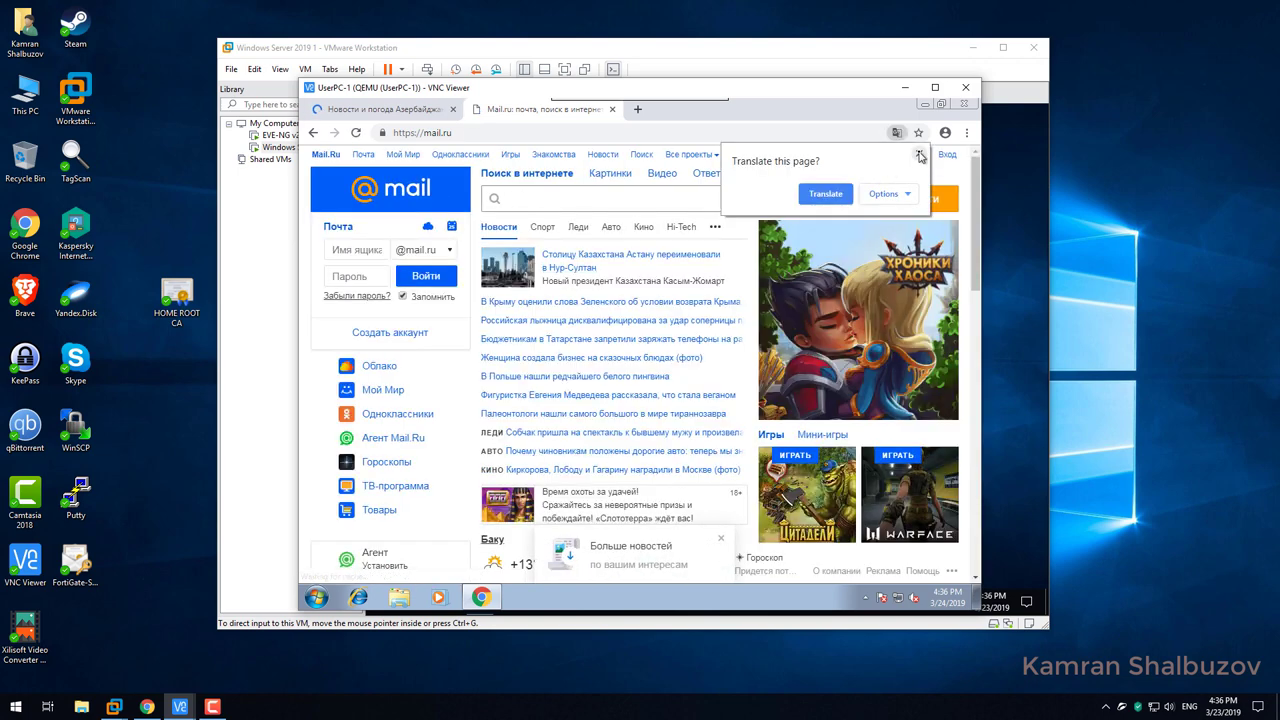
pyautogui.click(920, 156)
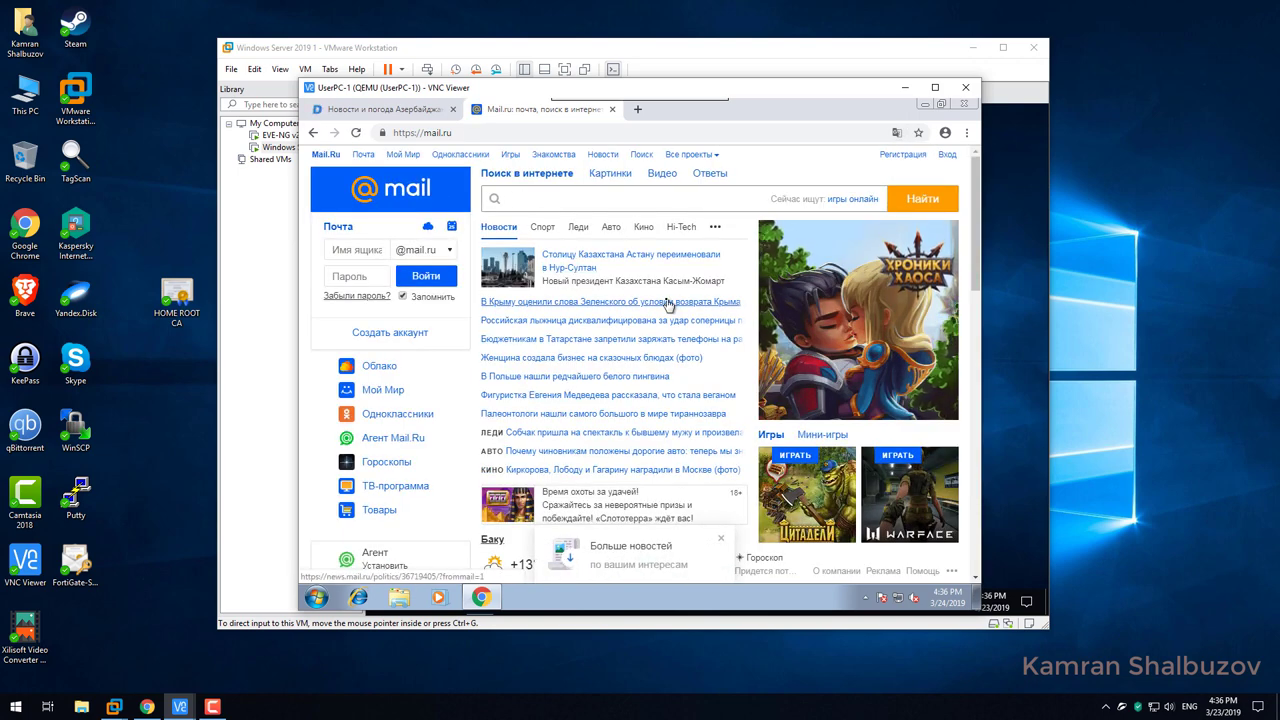
pyautogui.press('F12')
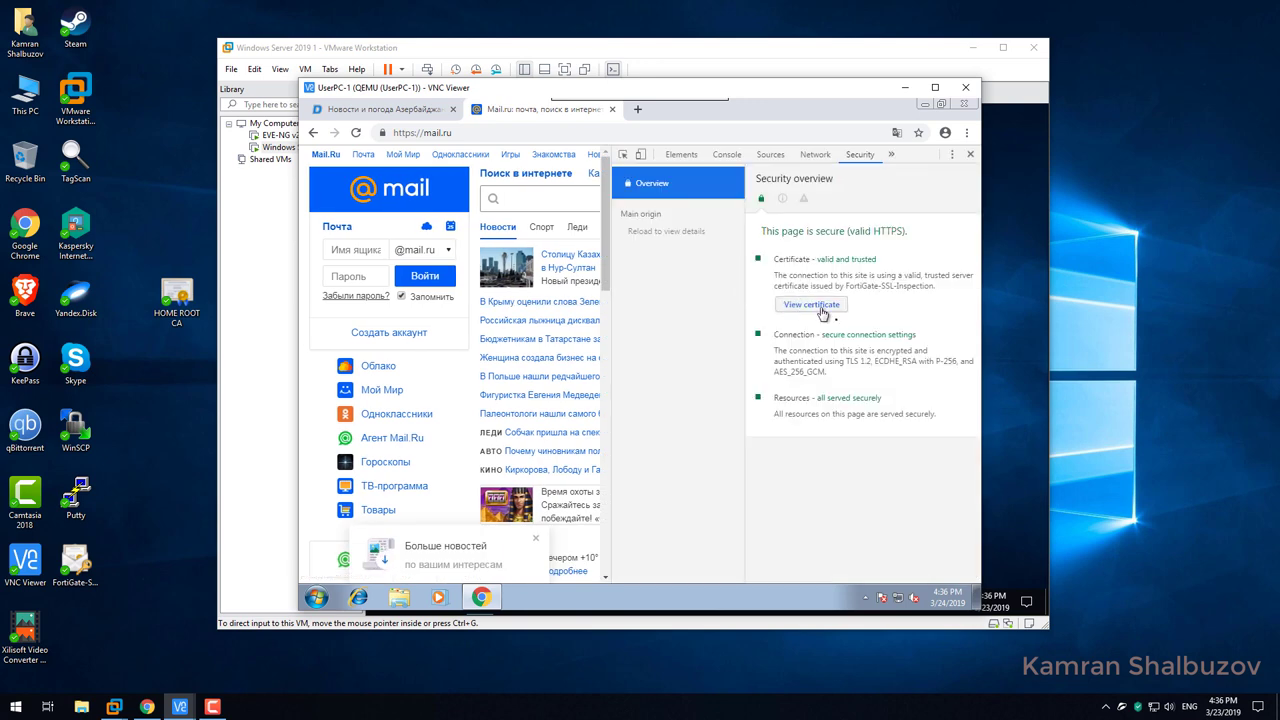
pyautogui.moveTo(812, 259); pyautogui.dragTo(877, 260)
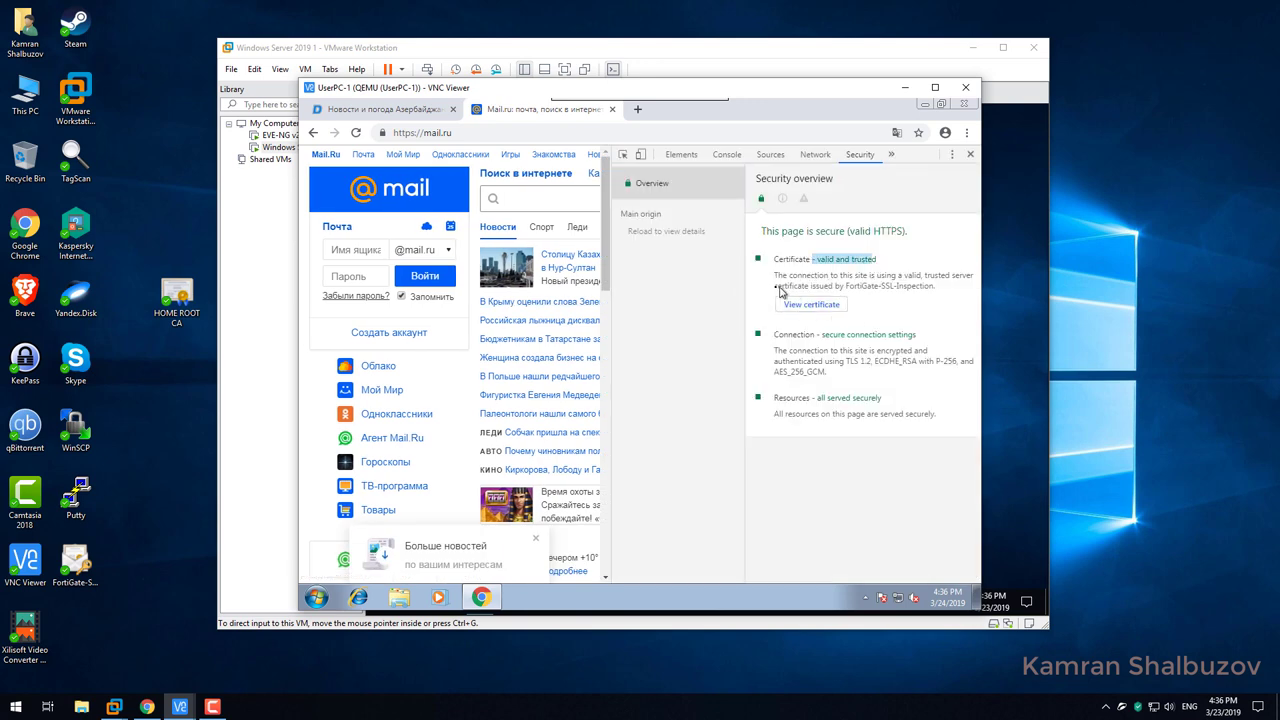
pyautogui.moveTo(776, 287); pyautogui.dragTo(940, 293)
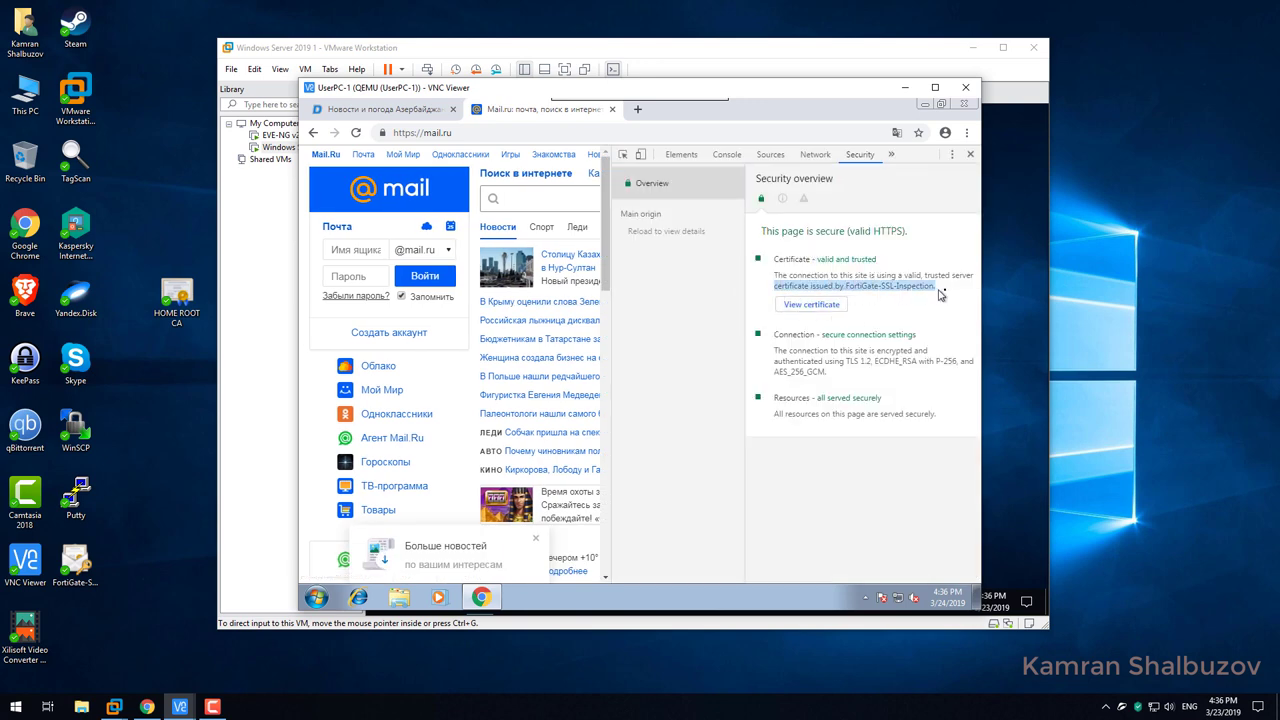
pyautogui.click(815, 306)
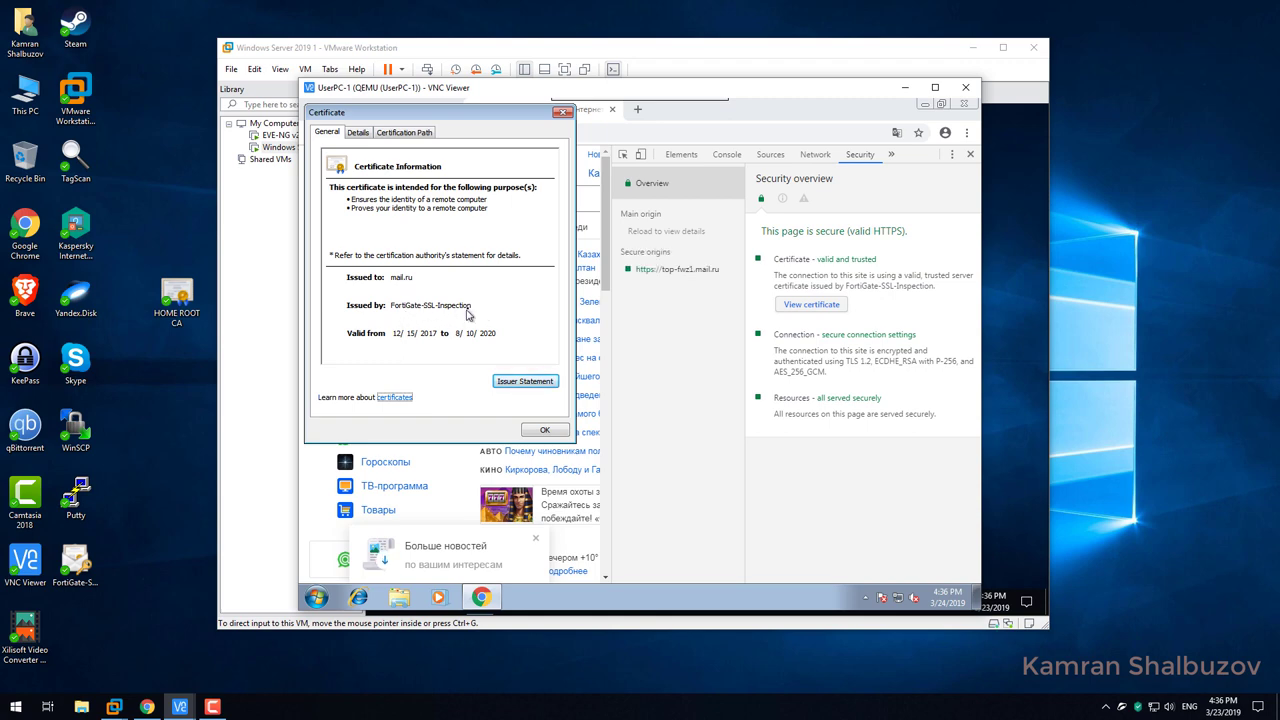
pyautogui.click(549, 432)
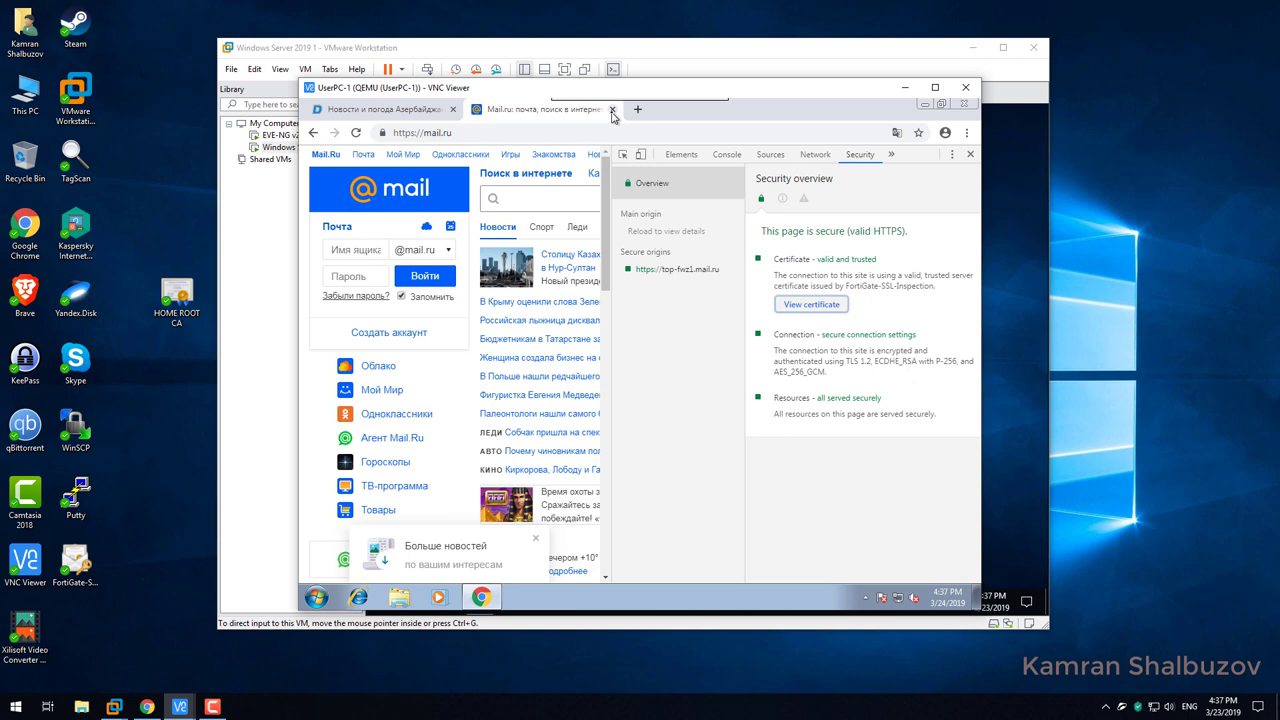
# Close the day.az tab and the developer tools panel, then close Chrome.
pyautogui.click(362, 110)
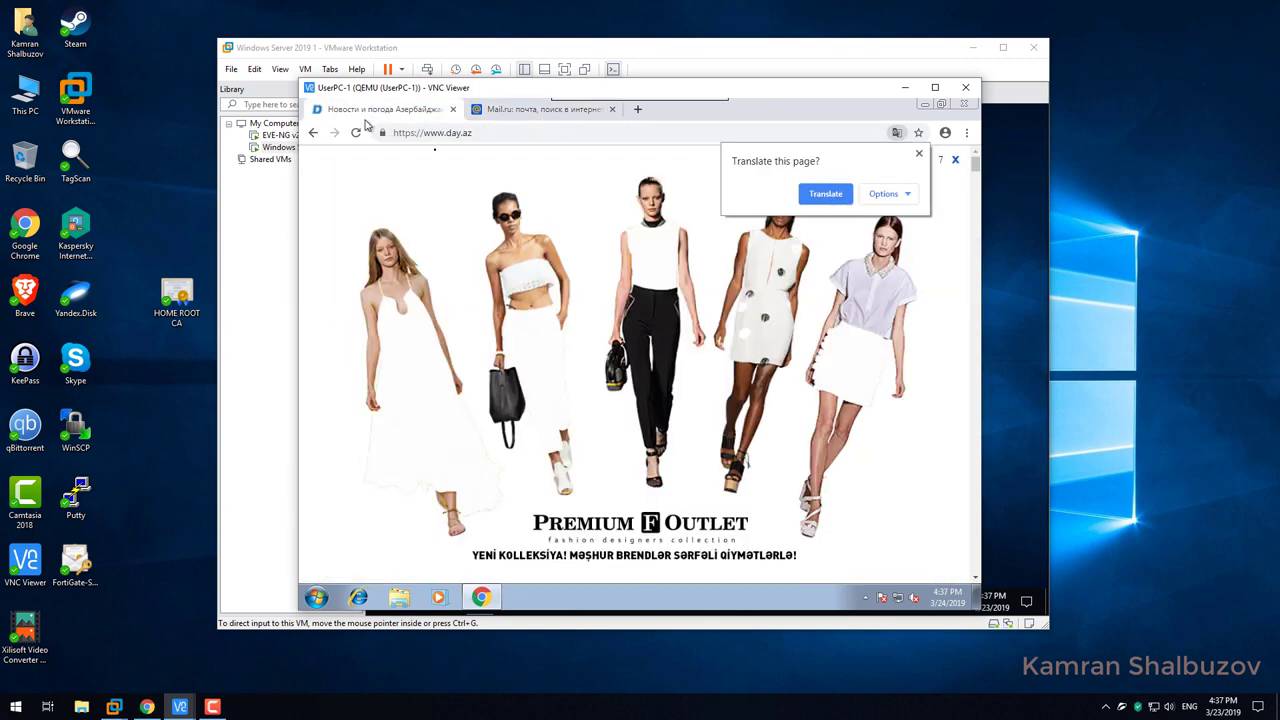
pyautogui.click(453, 110)
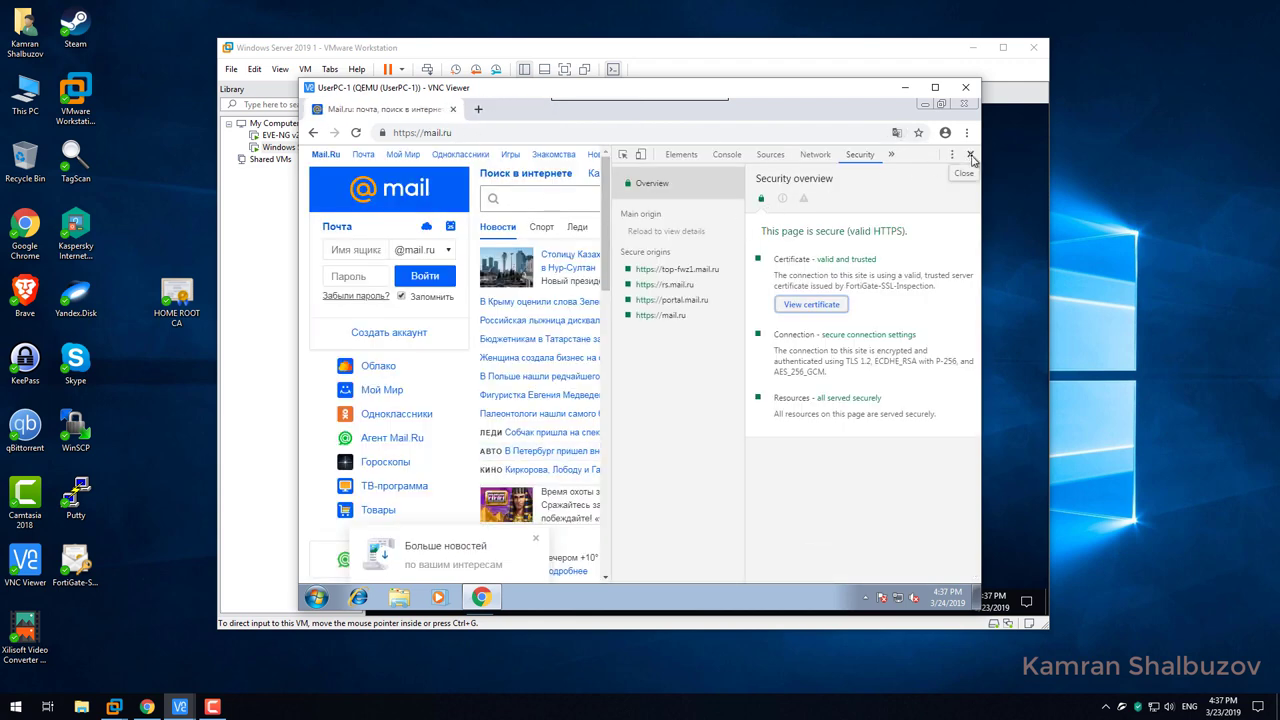
pyautogui.click(970, 157)
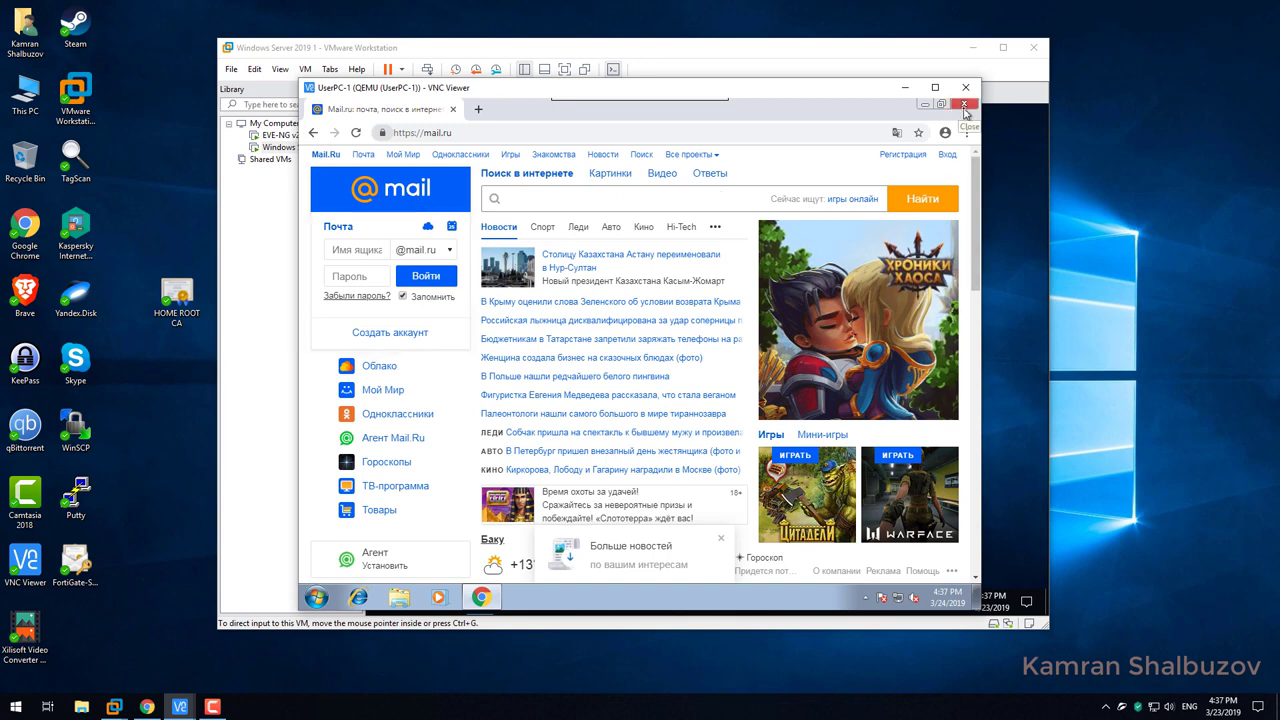
pyautogui.click(964, 106)
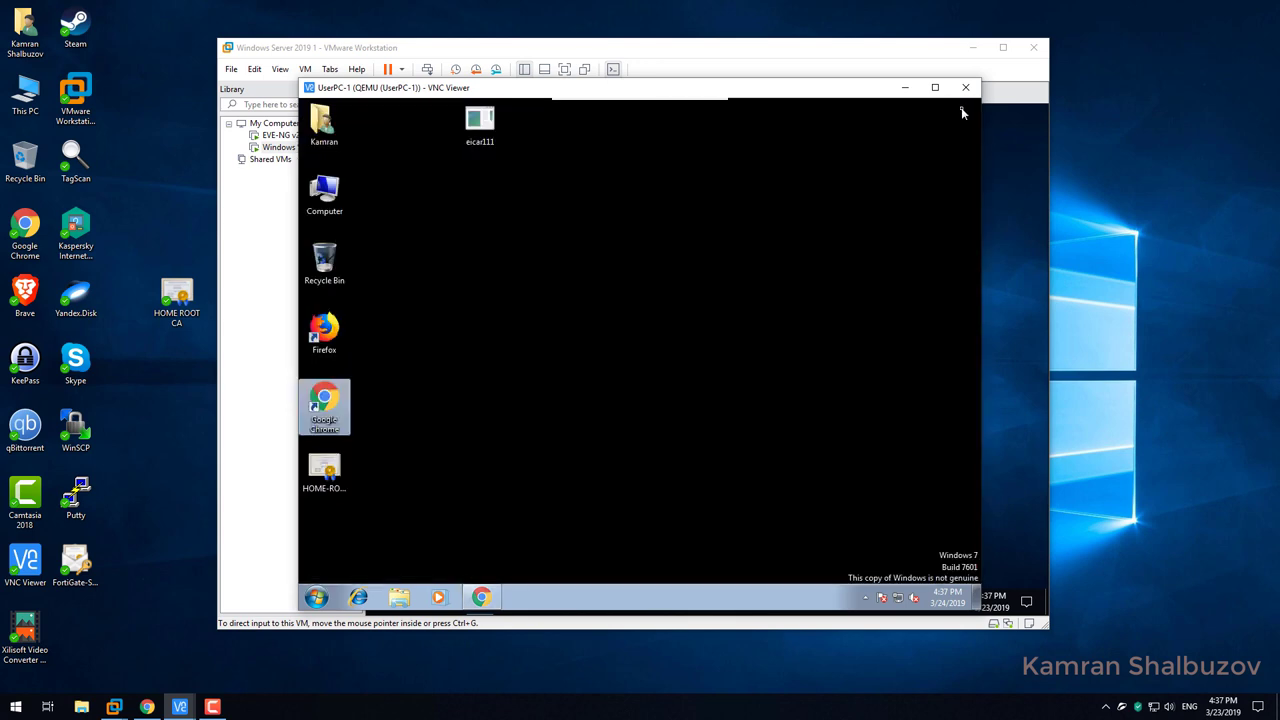